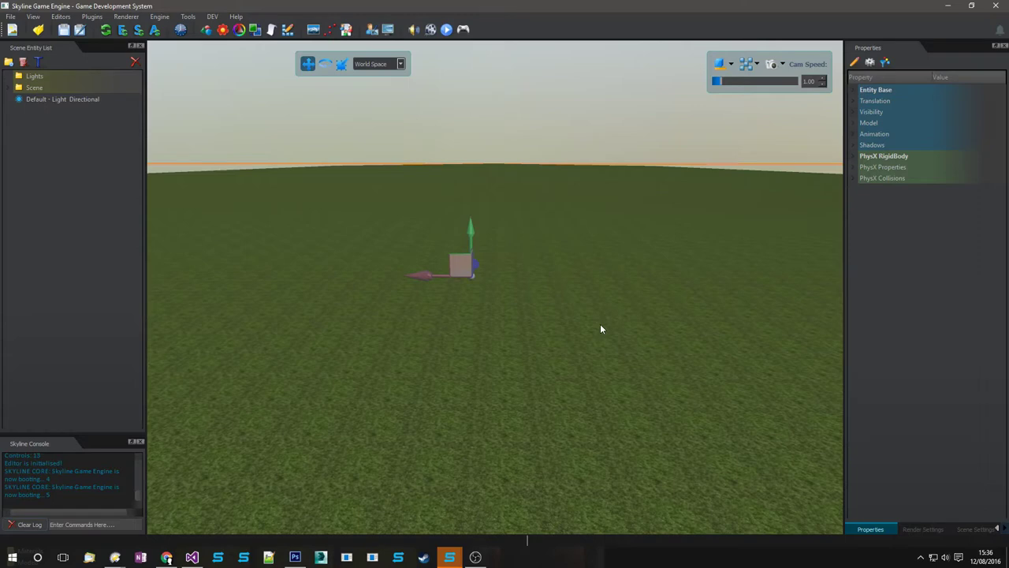
# - Add a Sphere Large basic shape to the grass ground of the scene
pyautogui.click(600, 325)
pyautogui.press('w')
pyautogui.moveTo(591, 317); pyautogui.dragTo(579, 342, button='right')
pyautogui.rightClick(577, 341)
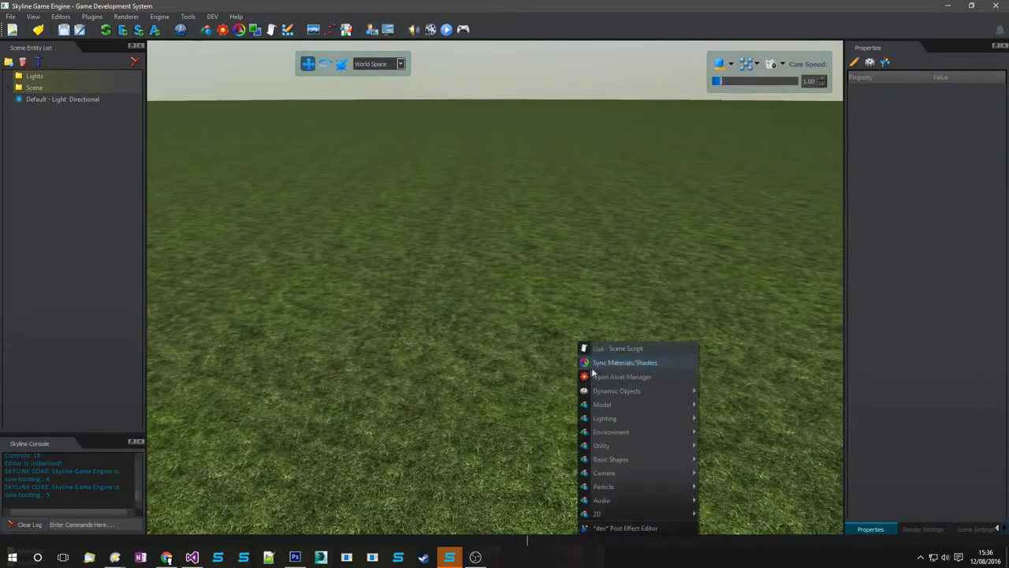
pyautogui.moveTo(623, 457)
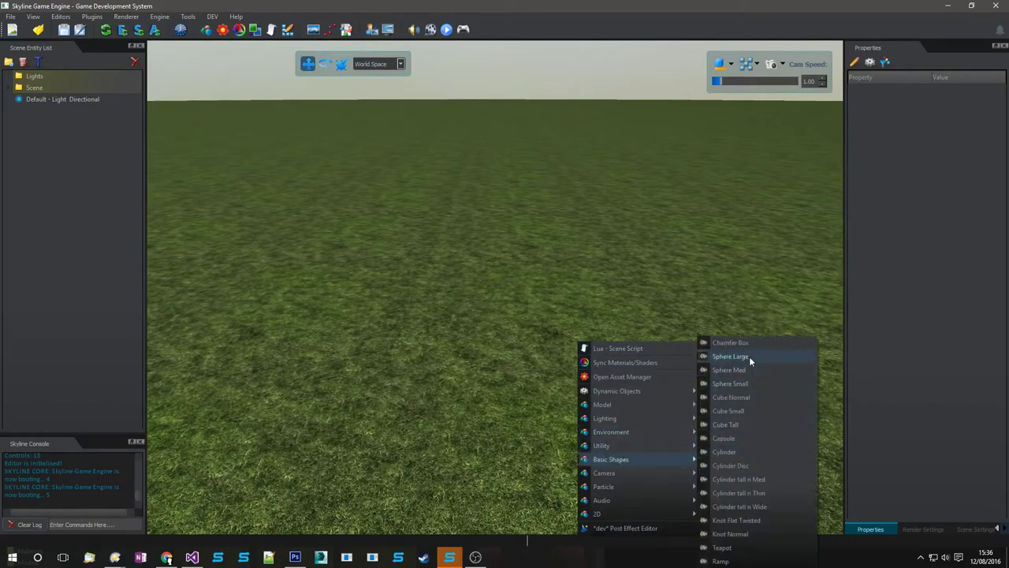
pyautogui.click(749, 357)
# - Raise the large sphere vertically so that it sits on top of the grass
pyautogui.press('s')
pyautogui.moveTo(483, 347); pyautogui.dragTo(492, 312, button='right')
pyautogui.moveTo(484, 329); pyautogui.dragTo(475, 217)
pyautogui.click(558, 282)
# - Open the large sphere's material in the Material Editor and place the editor window beside the sphere
pyautogui.moveTo(389, 363); pyautogui.dragTo(525, 339, button='right')
pyautogui.press('a')
pyautogui.press('w')
pyautogui.press('d')
pyautogui.press('s')
pyautogui.click(494, 308)
pyautogui.rightClick(524, 339)
pyautogui.click(550, 109)
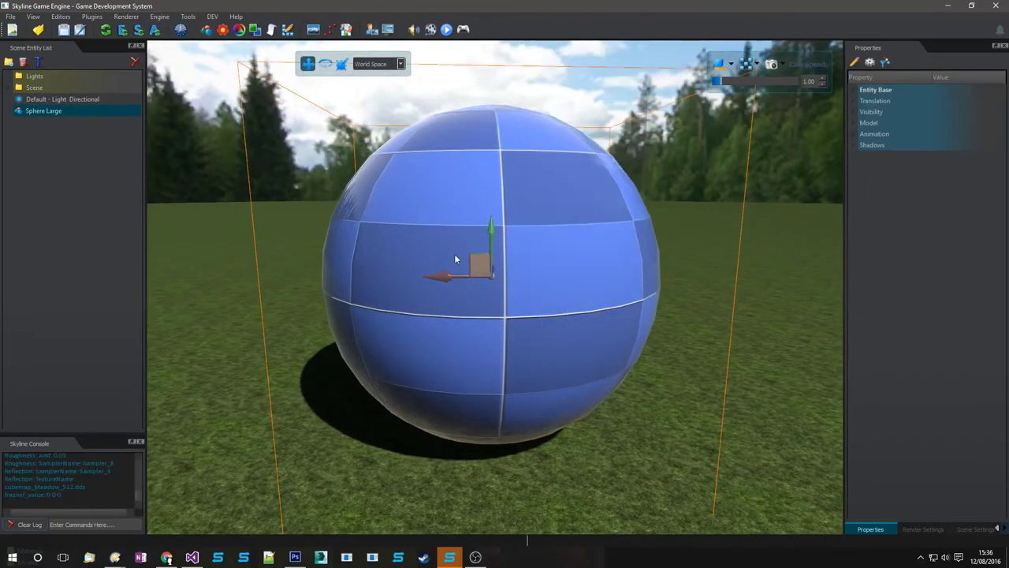
pyautogui.moveTo(498, 190); pyautogui.dragTo(773, 158)
# - Examine the Proto_Blue_User material's texture, roughness, metallic and specular settings and the reflections on the sphere up close
pyautogui.moveTo(355, 314); pyautogui.dragTo(529, 313, button='right')
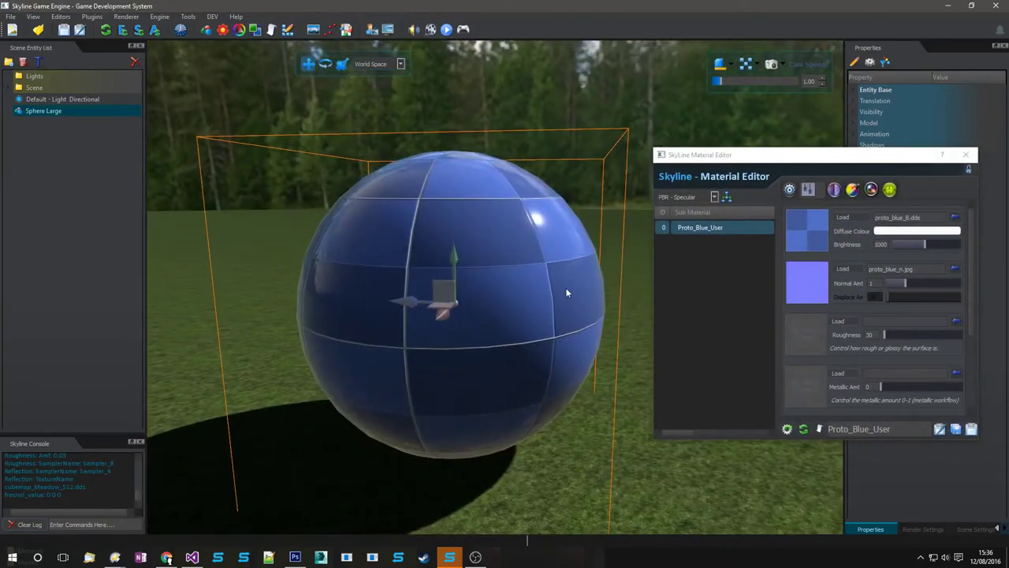
pyautogui.scroll(-5, 792, 312)
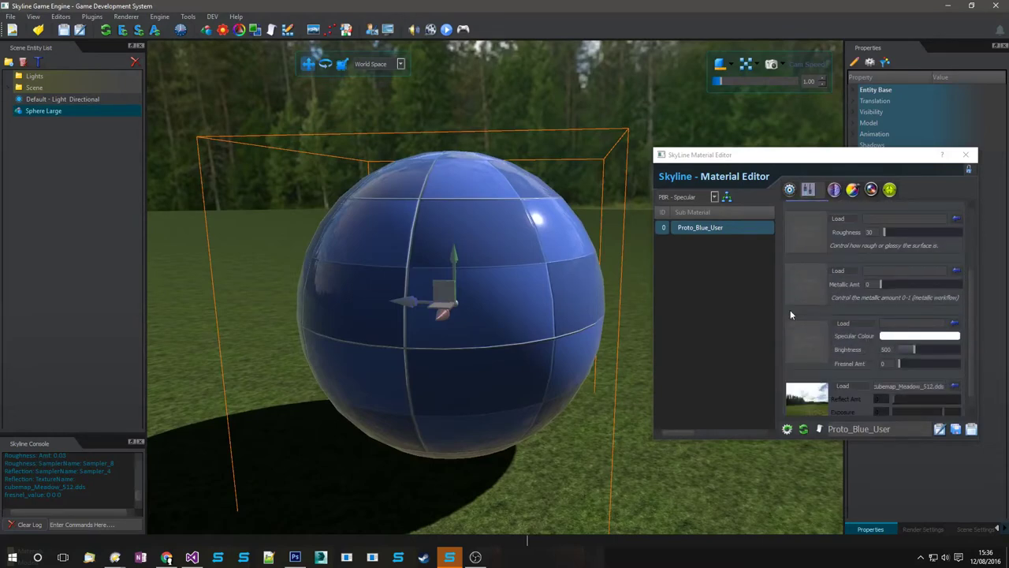
pyautogui.scroll(5, 795, 322)
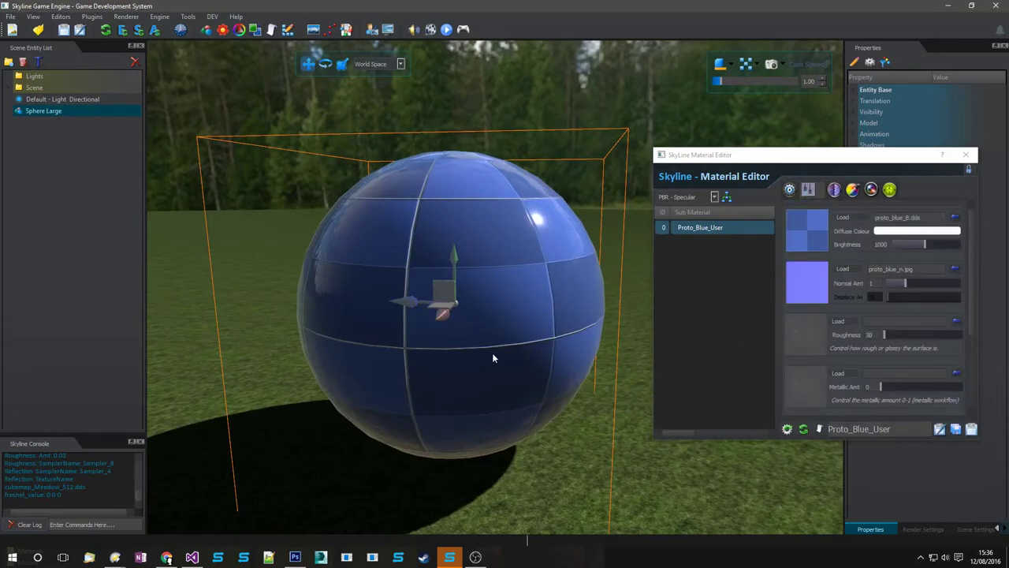
pyautogui.scroll(5, 489, 352)
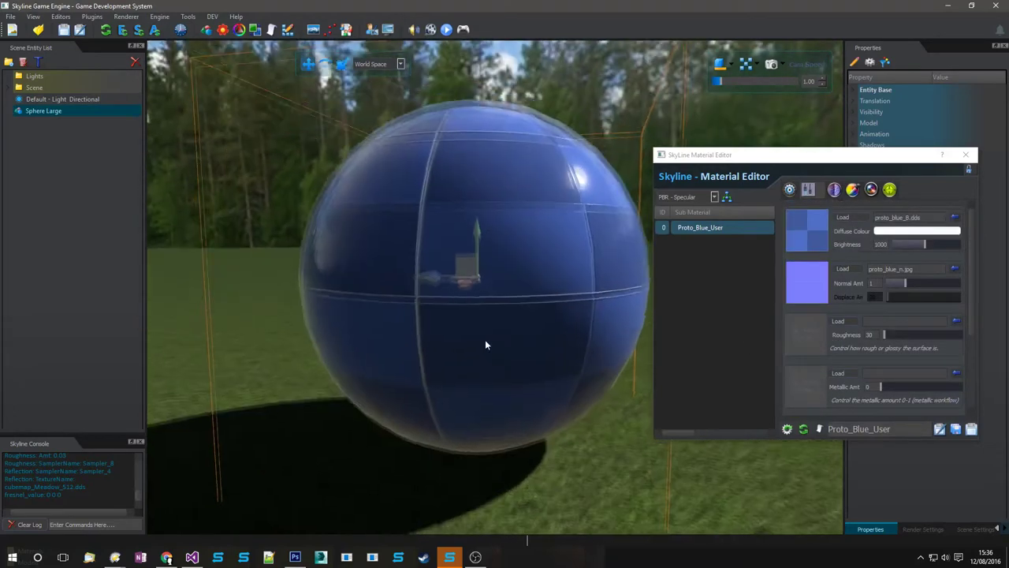
pyautogui.scroll(5, 485, 345)
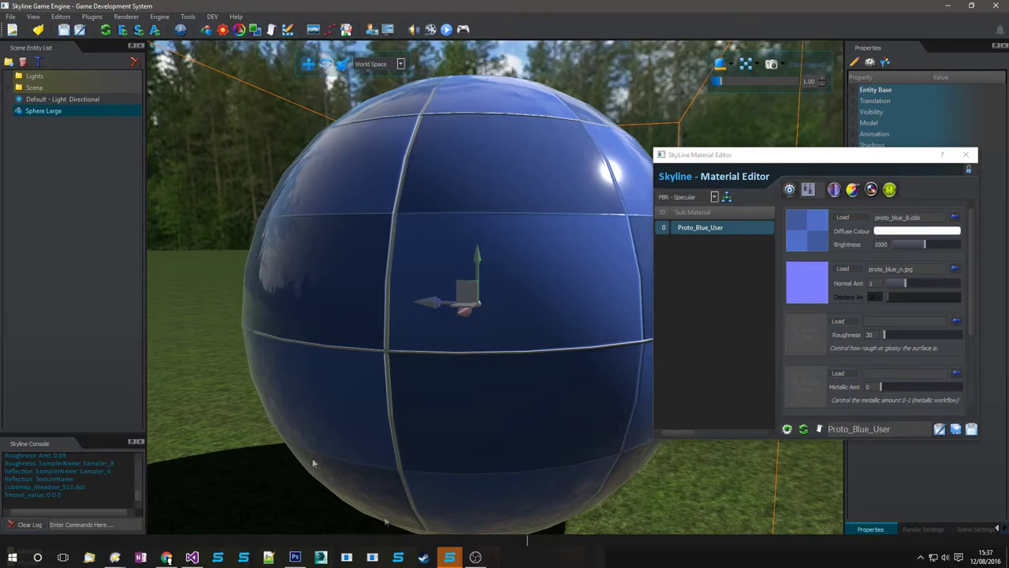
pyautogui.click(557, 93)
pyautogui.click(477, 275)
# - Set the sphere material's roughness to 1000 and view the surface from the sunlit side
pyautogui.click(888, 336)
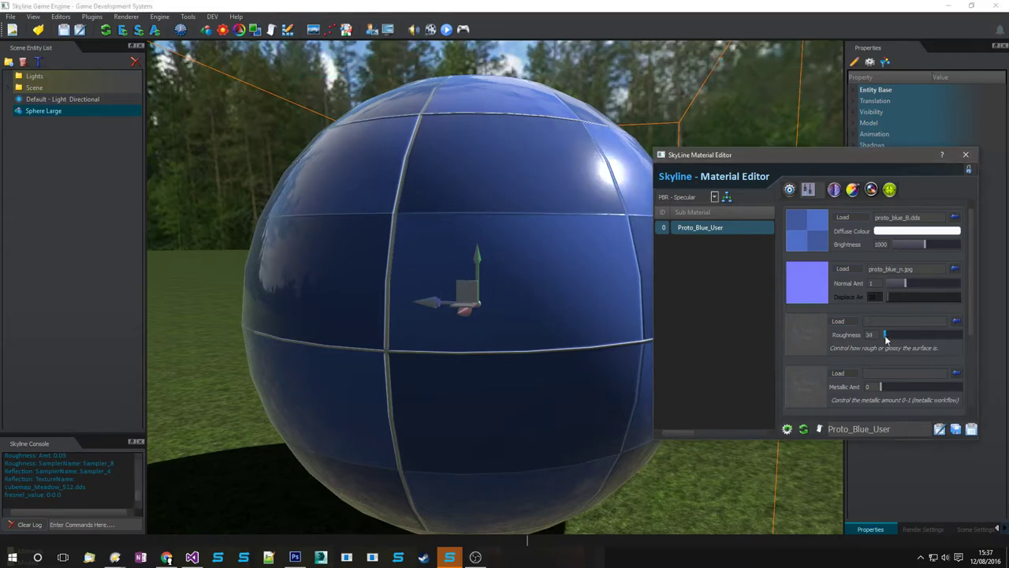
pyautogui.moveTo(888, 338); pyautogui.dragTo(904, 337)
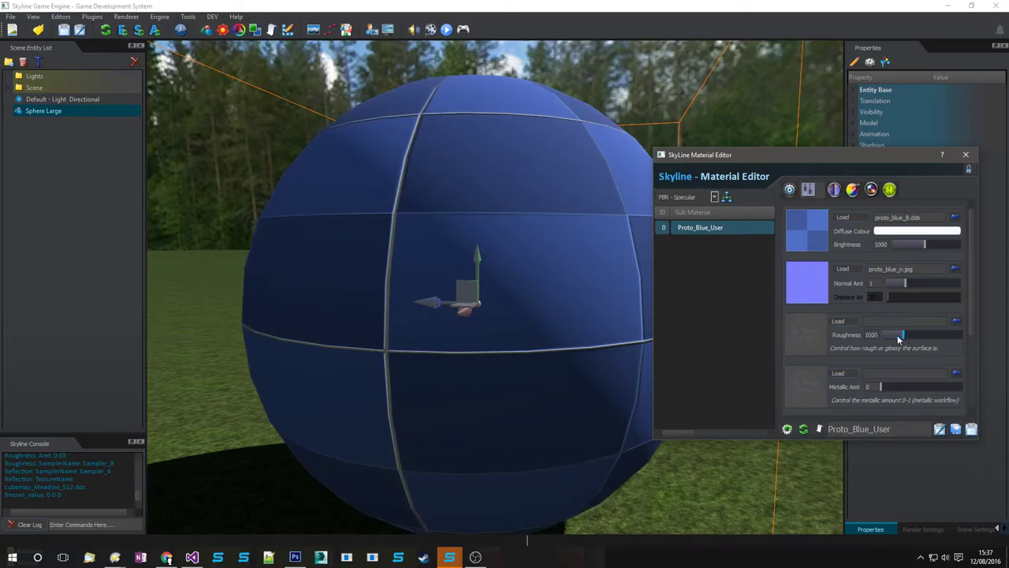
pyautogui.click(315, 304)
pyautogui.moveTo(314, 305); pyautogui.dragTo(594, 319, button='right')
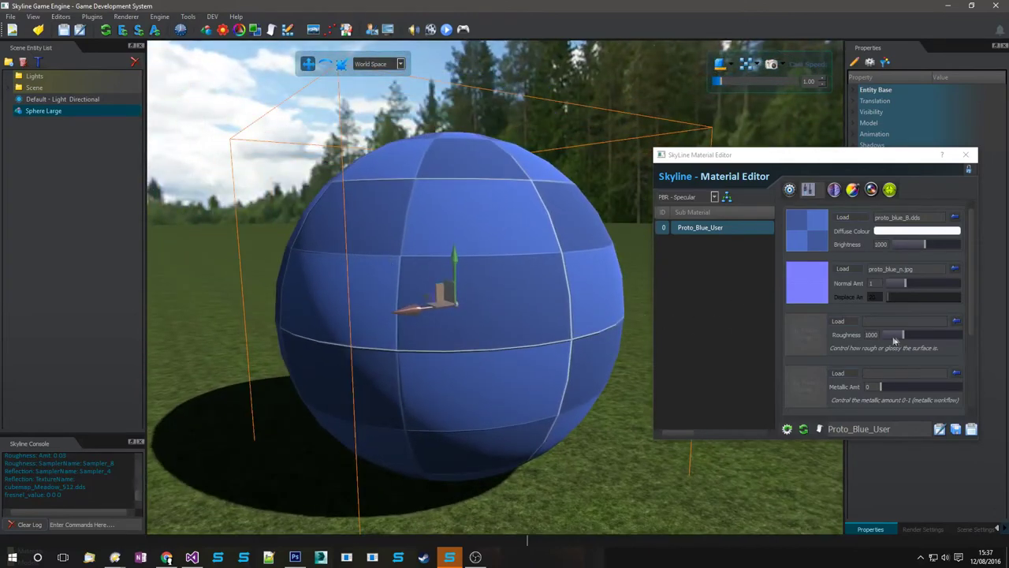
# - Set the sphere material's roughness to 54 and inspect the surface from several sides
pyautogui.moveTo(904, 339); pyautogui.dragTo(885, 338)
pyautogui.moveTo(334, 376); pyautogui.dragTo(474, 373, button='middle')
pyautogui.moveTo(474, 372); pyautogui.dragTo(426, 366, button='right')
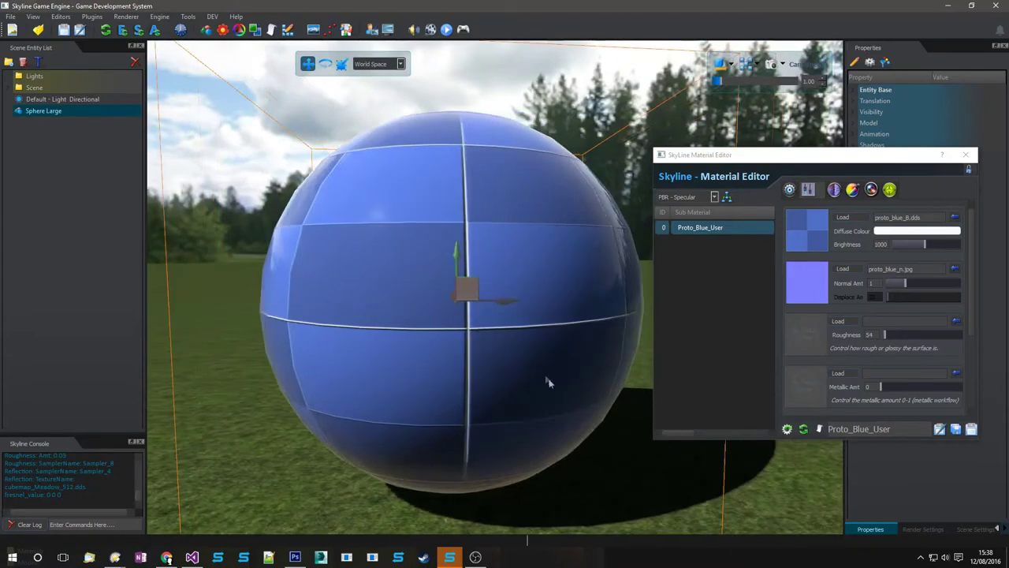
pyautogui.moveTo(385, 333); pyautogui.dragTo(545, 331, button='right')
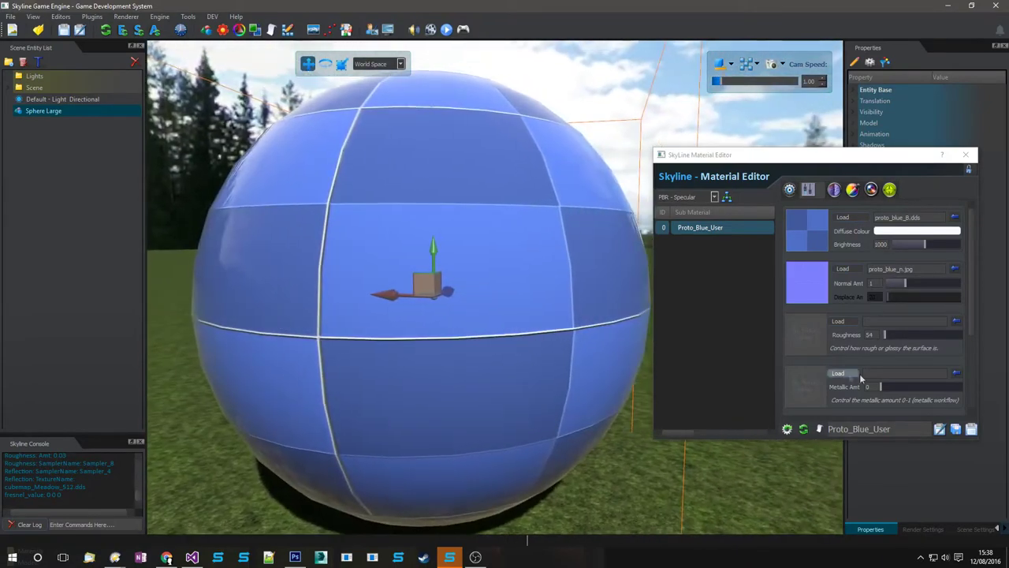
# - Set the metallic amount of the PBR - Specular material to 1000 and inspect the sphere's reflections
pyautogui.moveTo(880, 386); pyautogui.dragTo(964, 386)
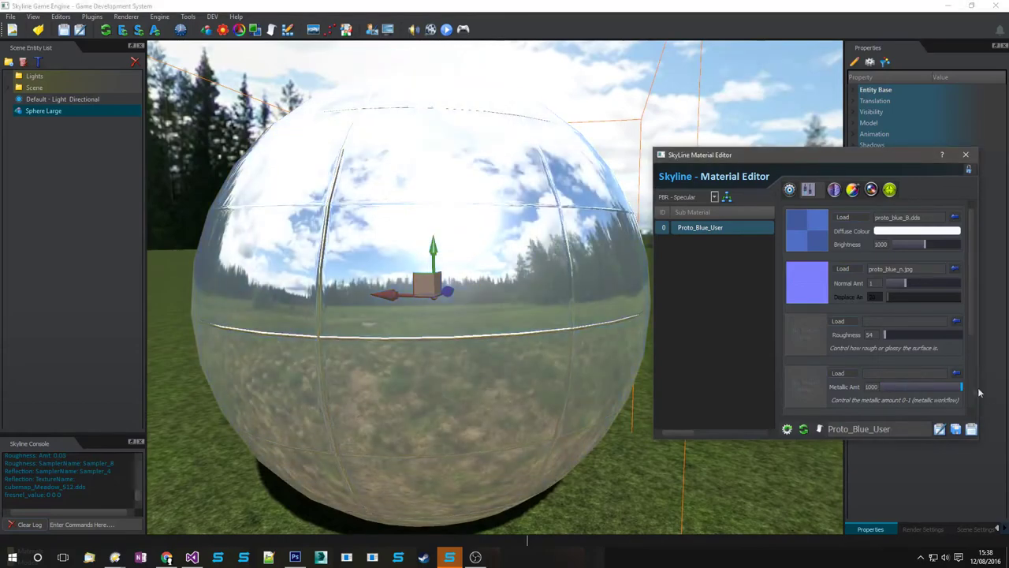
pyautogui.moveTo(297, 335); pyautogui.dragTo(415, 321, button='right')
pyautogui.scroll(2, 415, 321)
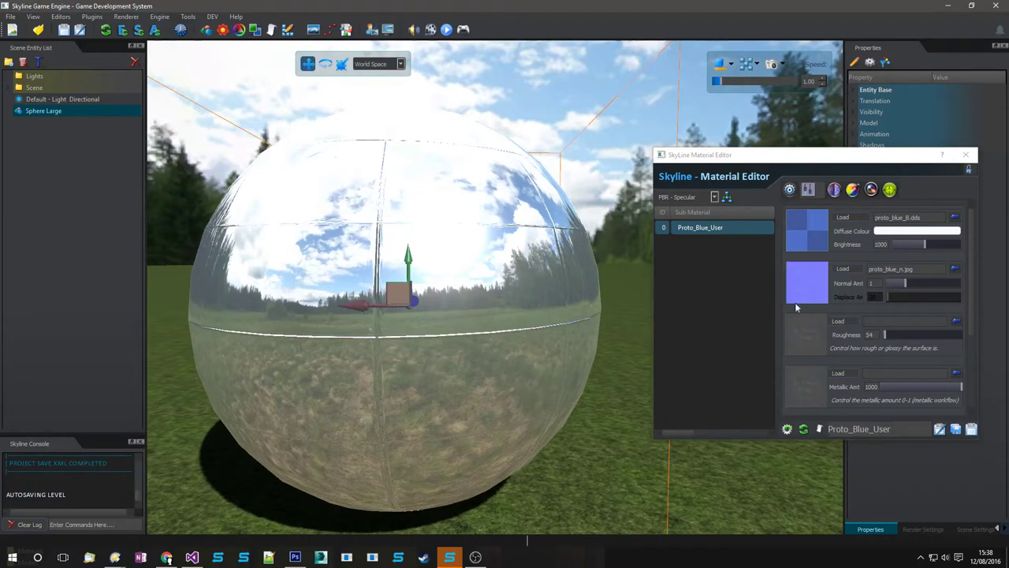
pyautogui.scroll(-3, 798, 316)
pyautogui.scroll(-2, 801, 334)
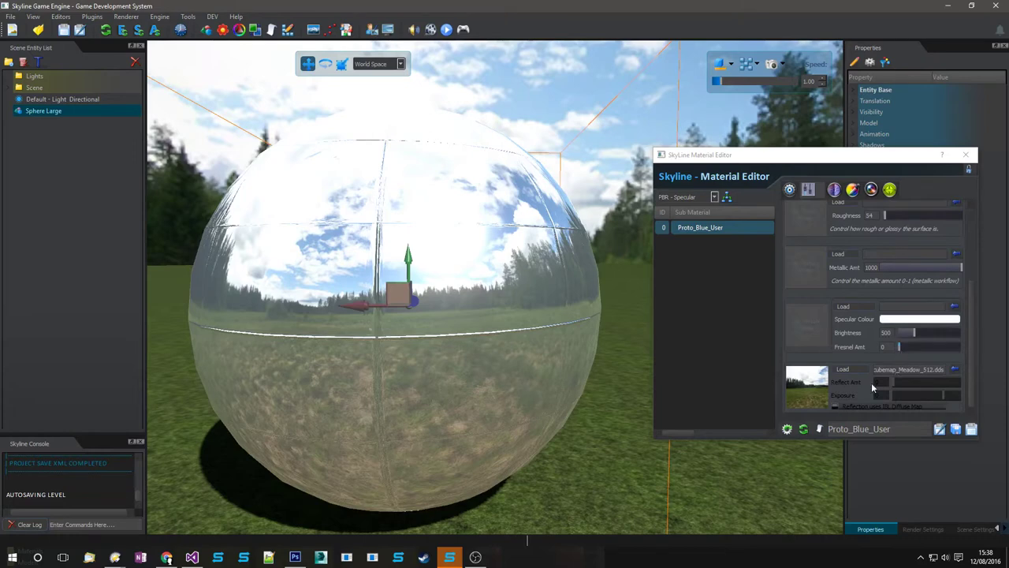
# - Switch the material type to PBR - Metallic for comparison and back to PBR - Specular
pyautogui.click(700, 196)
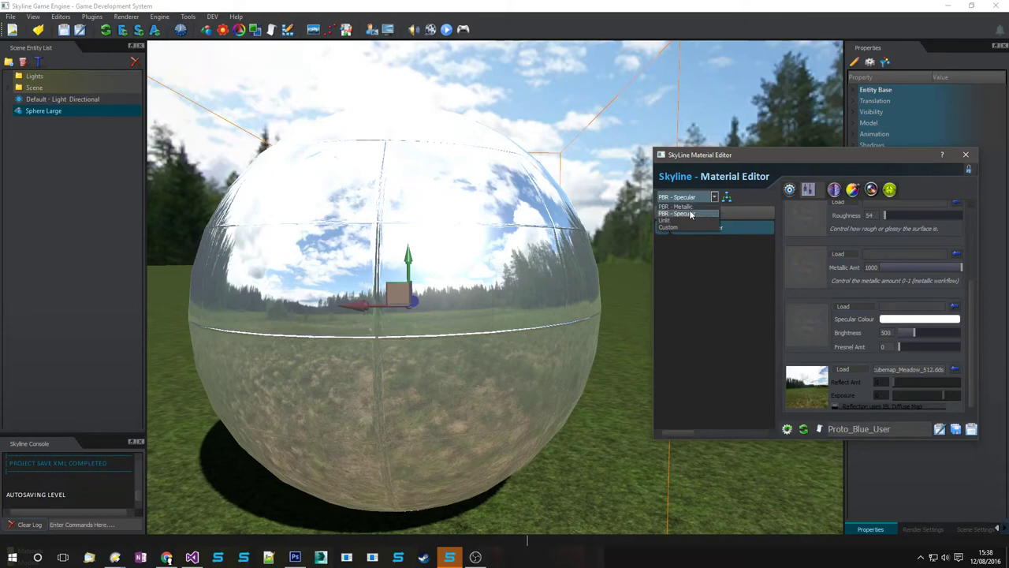
pyautogui.click(688, 207)
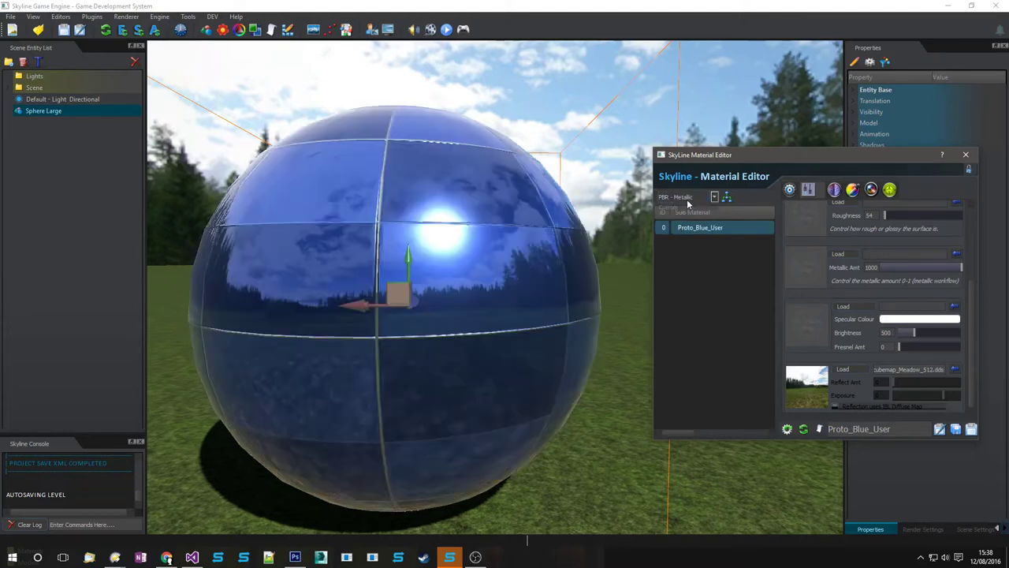
pyautogui.click(687, 198)
pyautogui.click(686, 212)
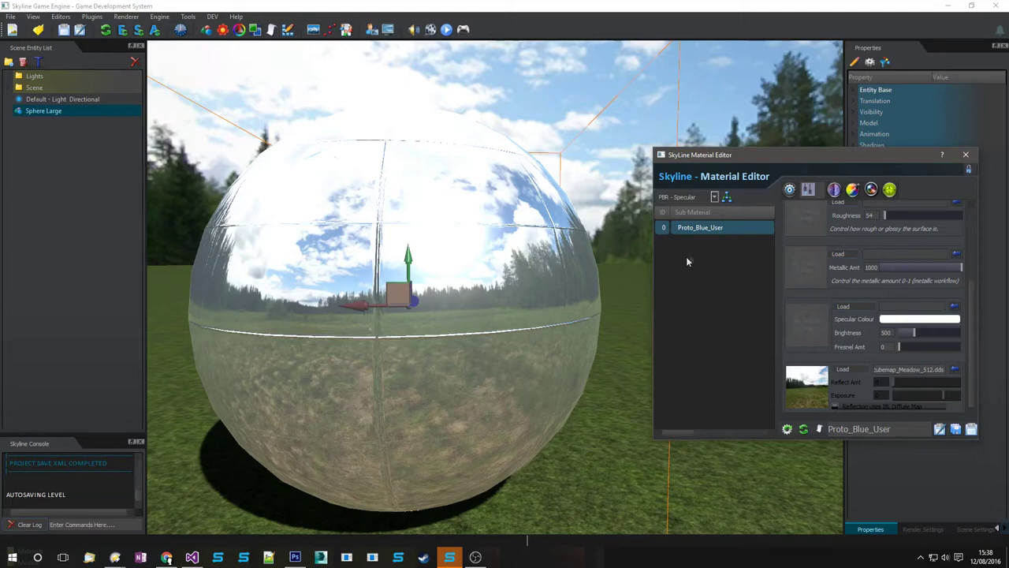
pyautogui.moveTo(563, 321); pyautogui.dragTo(493, 328, button='right')
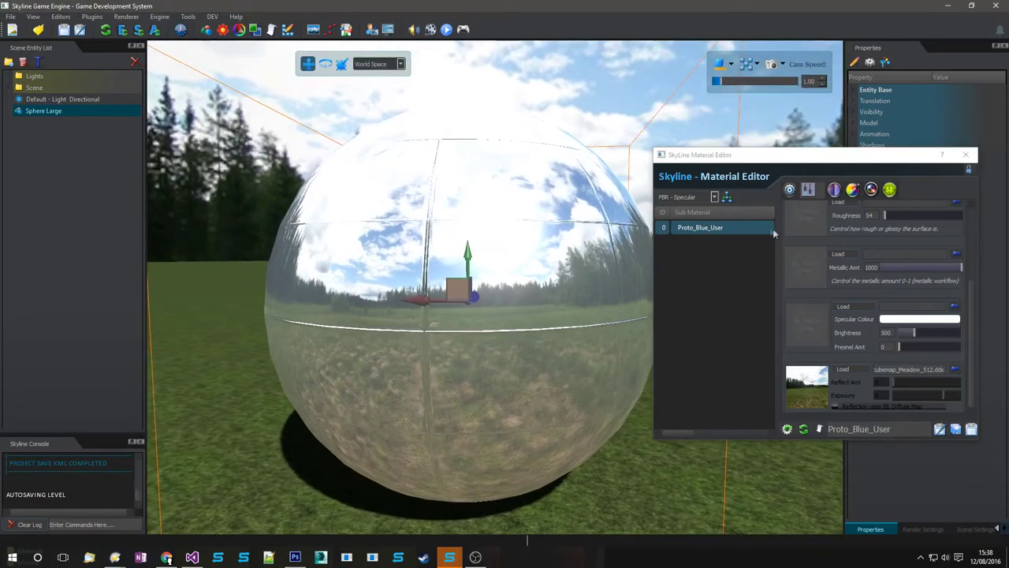
# - Change the sphere's material type to PBR - Metallic and inspect its reflections
pyautogui.click(702, 199)
pyautogui.click(700, 196)
pyautogui.click(686, 213)
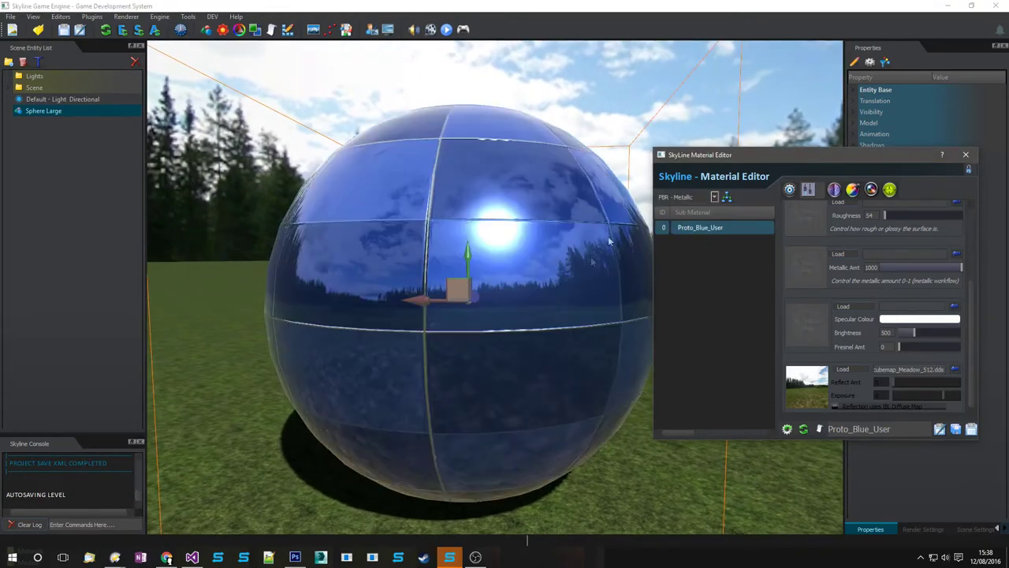
pyautogui.moveTo(610, 242); pyautogui.dragTo(483, 276, button='right')
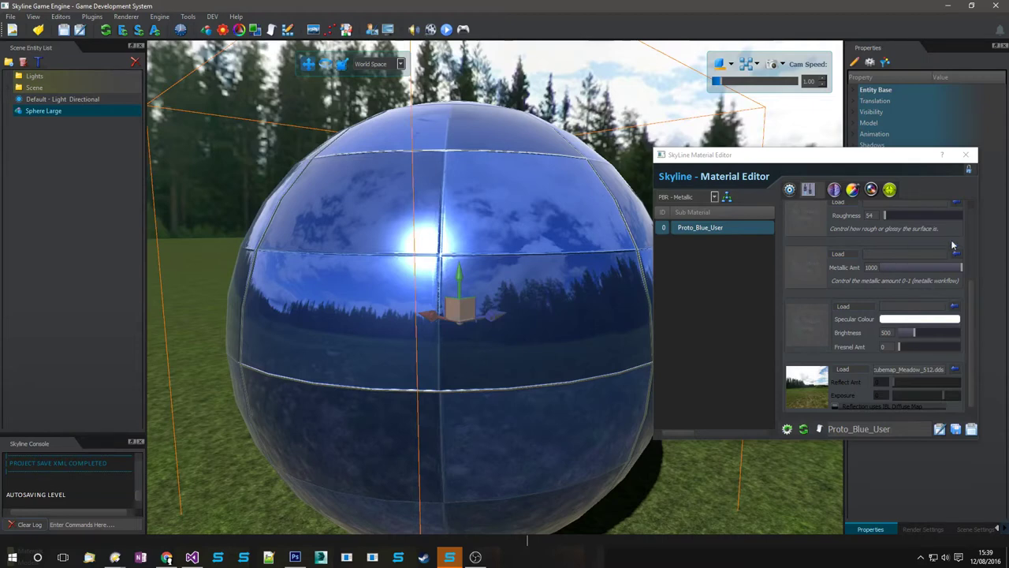
# - Compare the PBR - Metallic material at metallic amounts of 0 and 1000, leaving the amount at 0
pyautogui.click(962, 267)
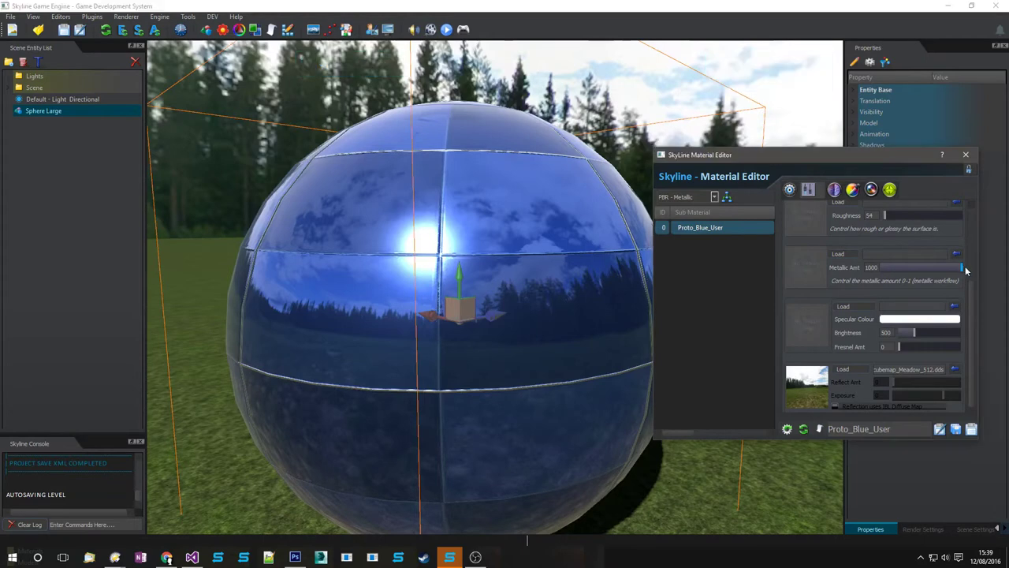
pyautogui.moveTo(965, 269); pyautogui.dragTo(811, 287)
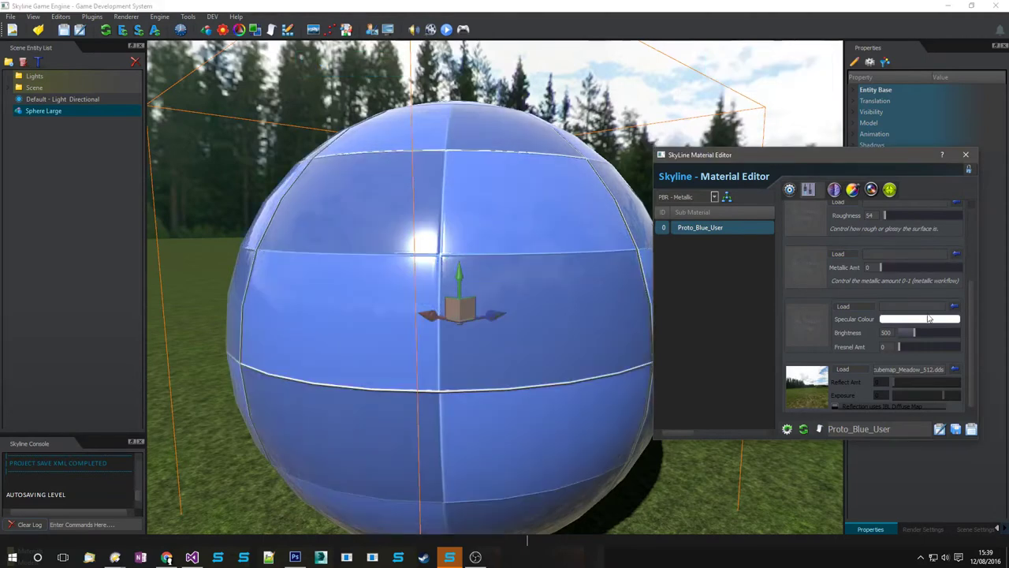
pyautogui.moveTo(882, 270); pyautogui.dragTo(1006, 280)
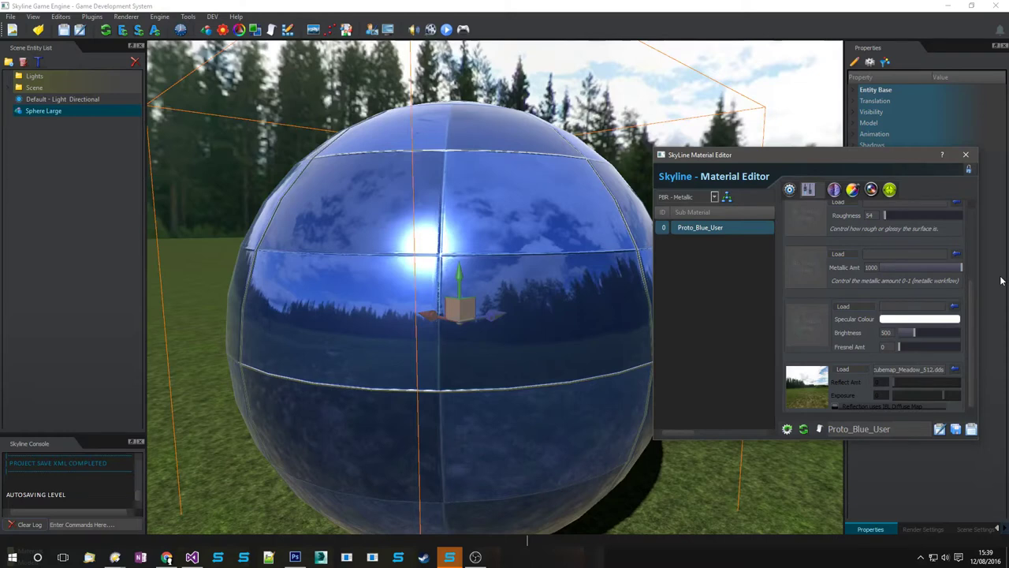
pyautogui.moveTo(961, 269); pyautogui.dragTo(830, 281)
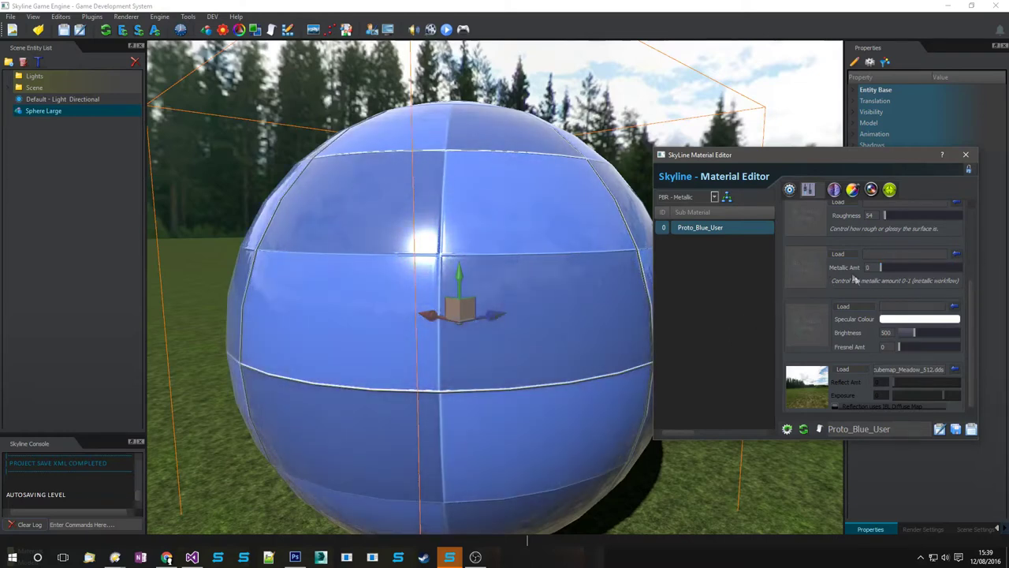
pyautogui.scroll(-4, 376, 364)
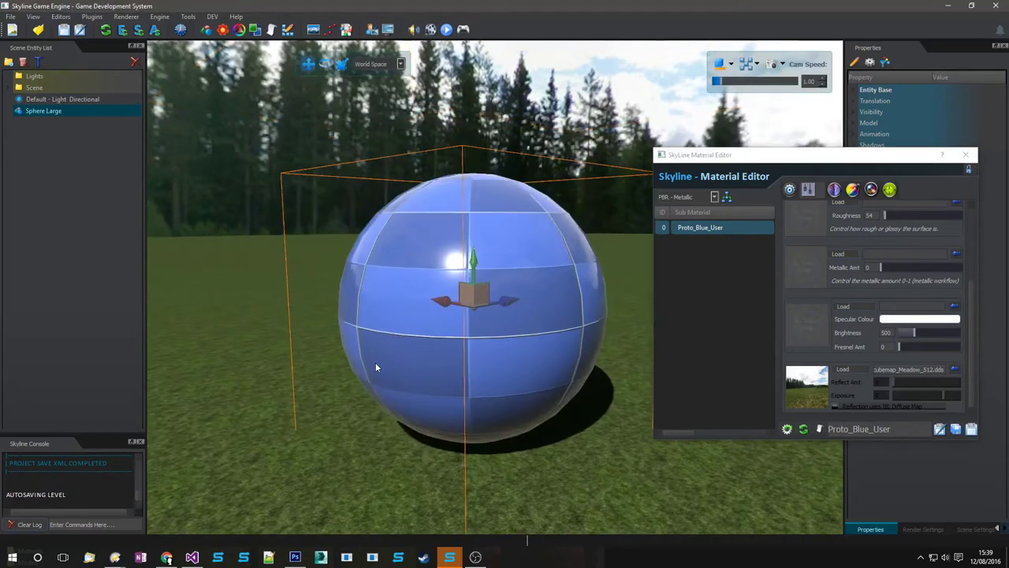
pyautogui.scroll(5, 624, 319)
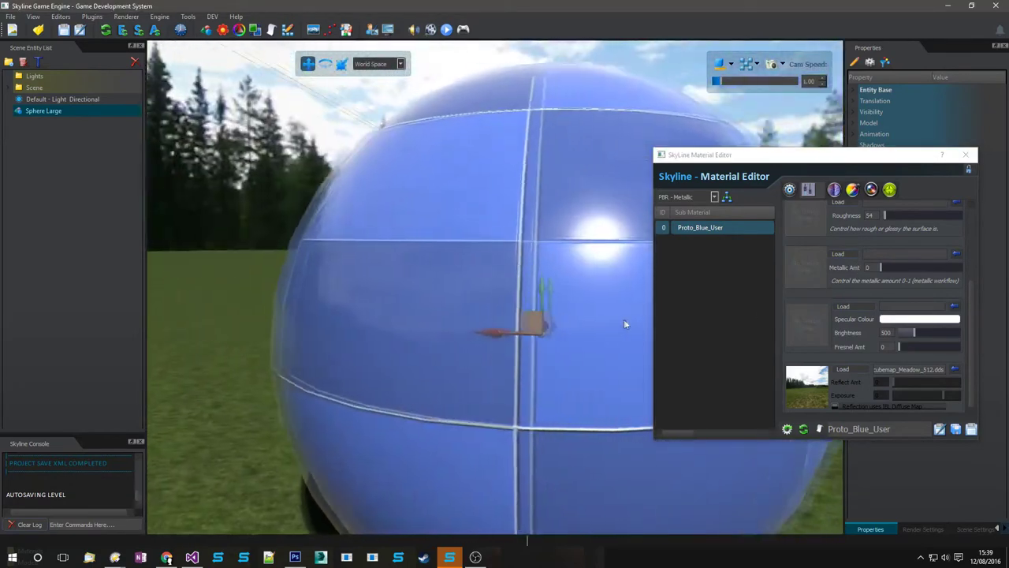
# - Set the material's Fresnel amount to 1000
pyautogui.moveTo(902, 347); pyautogui.dragTo(1003, 353)
pyautogui.scroll(-5, 417, 343)
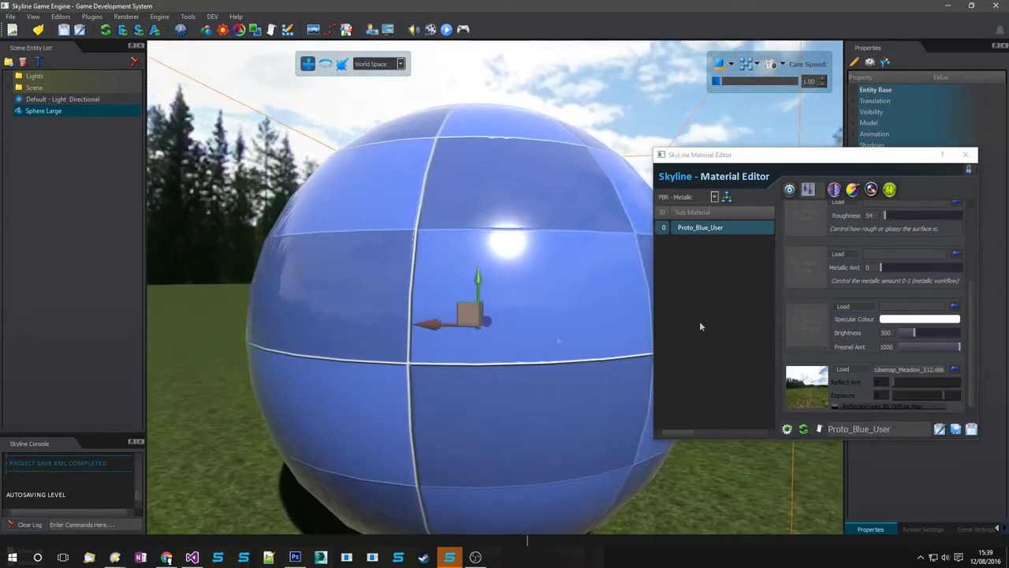
pyautogui.moveTo(899, 217); pyautogui.dragTo(885, 222)
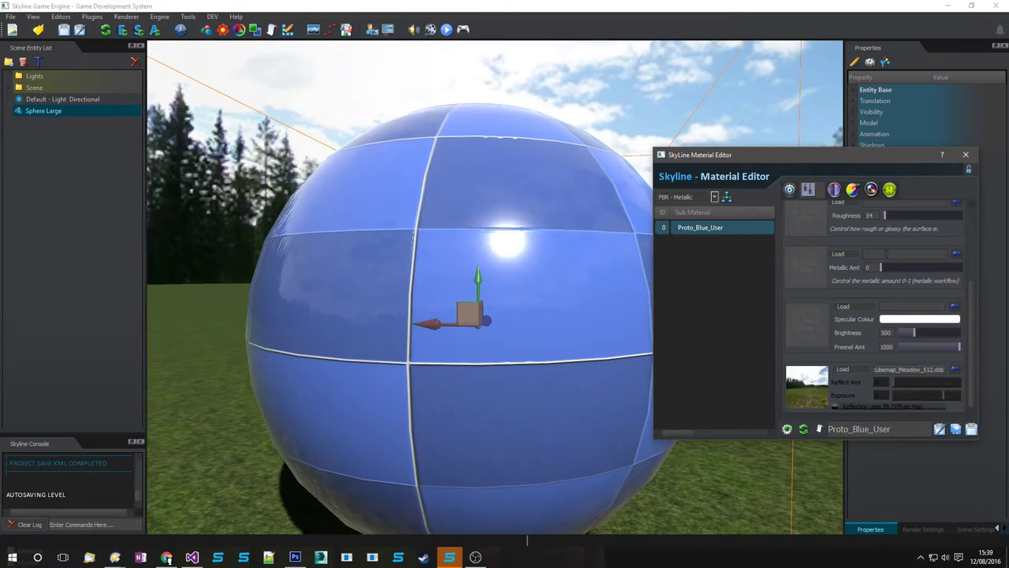
# - Load the cubemap_Meadow_512 texture from the Cubemaps folder as the material's reflection texture
pyautogui.click(955, 369)
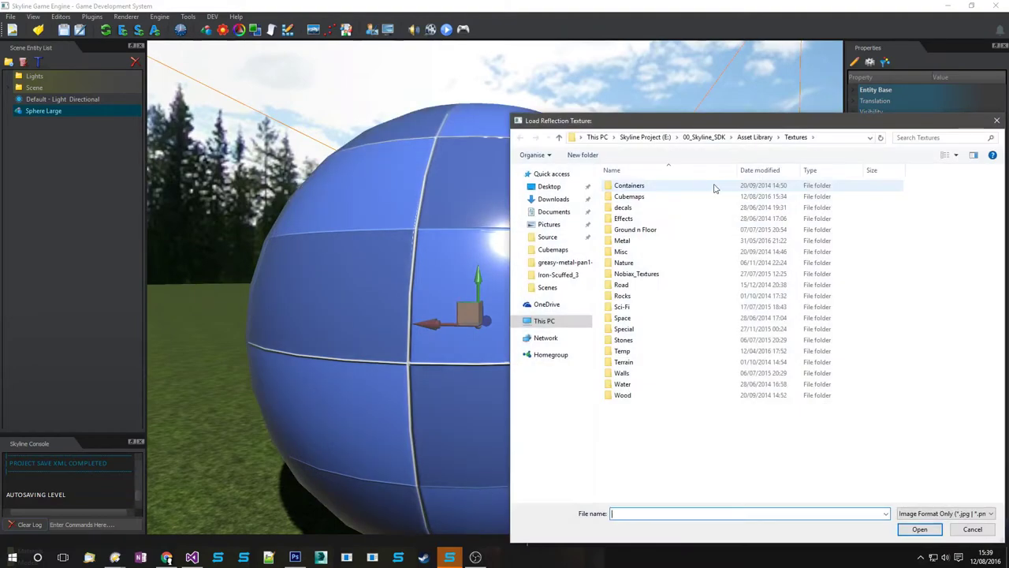
pyautogui.doubleClick(631, 197)
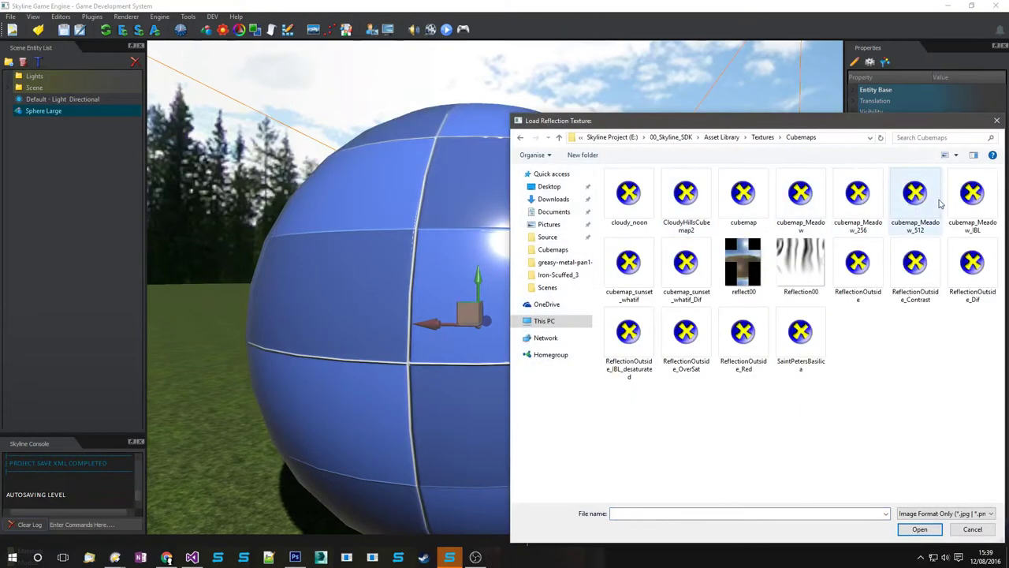
pyautogui.doubleClick(916, 188)
pyautogui.moveTo(583, 291); pyautogui.dragTo(573, 320, button='right')
pyautogui.scroll(5, 790, 324)
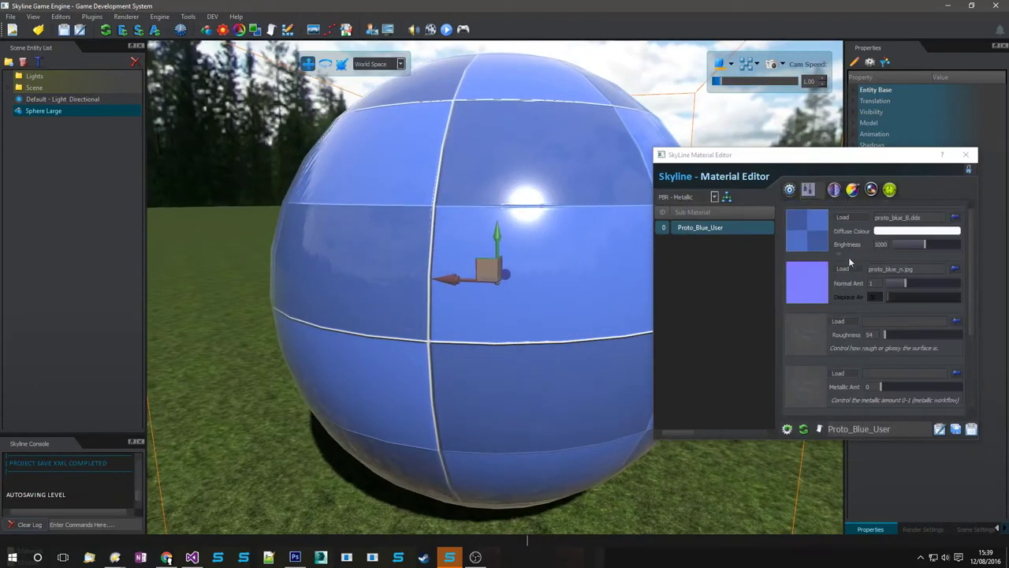
# - Remove the reflection texture from the sphere's material
pyautogui.scroll(-4, 827, 362)
pyautogui.scroll(4, 816, 386)
pyautogui.scroll(-3, 805, 363)
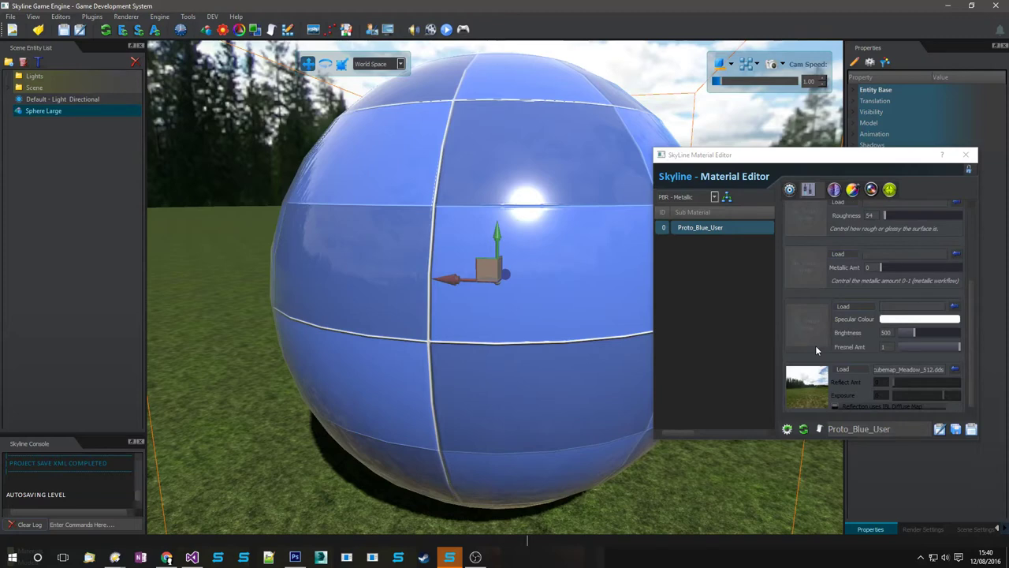
pyautogui.click(955, 369)
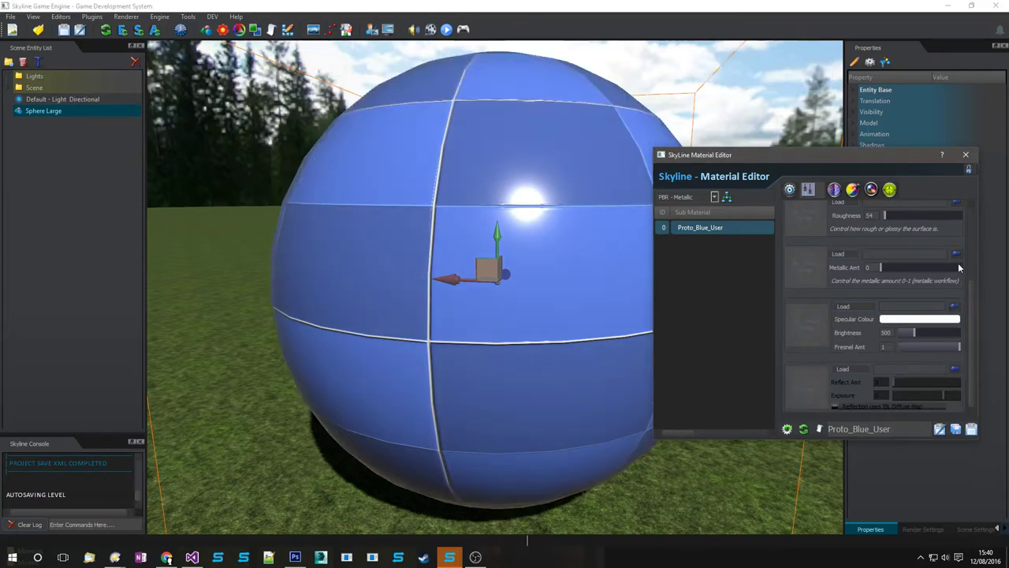
# - Remove the normal and diffuse textures from the sphere's material and bring its shaded side into view
pyautogui.scroll(3, 951, 226)
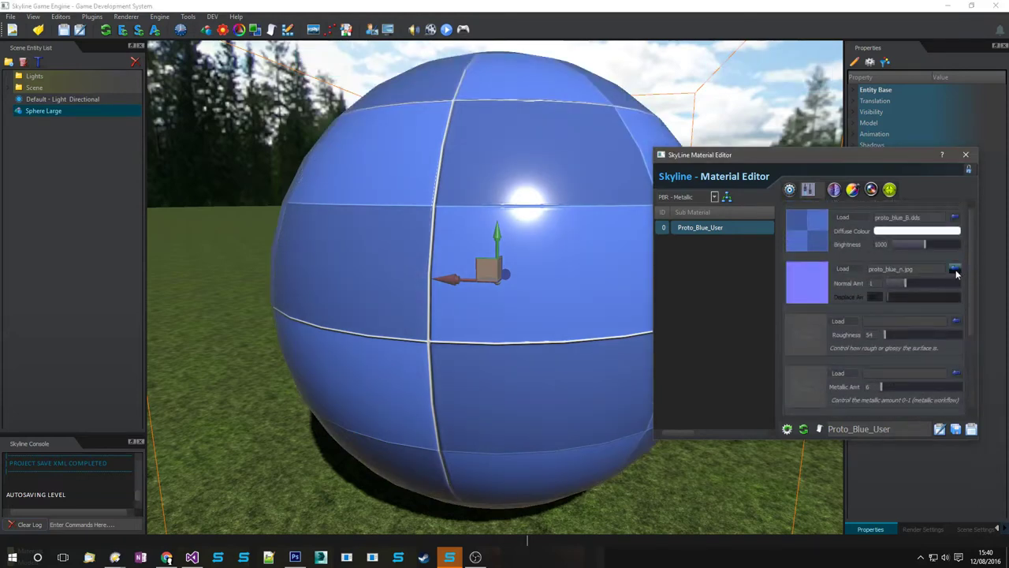
pyautogui.click(954, 270)
pyautogui.click(954, 217)
pyautogui.click(311, 326)
pyautogui.moveTo(311, 327); pyautogui.dragTo(332, 330, button='middle')
pyautogui.moveTo(332, 333); pyautogui.dragTo(454, 407)
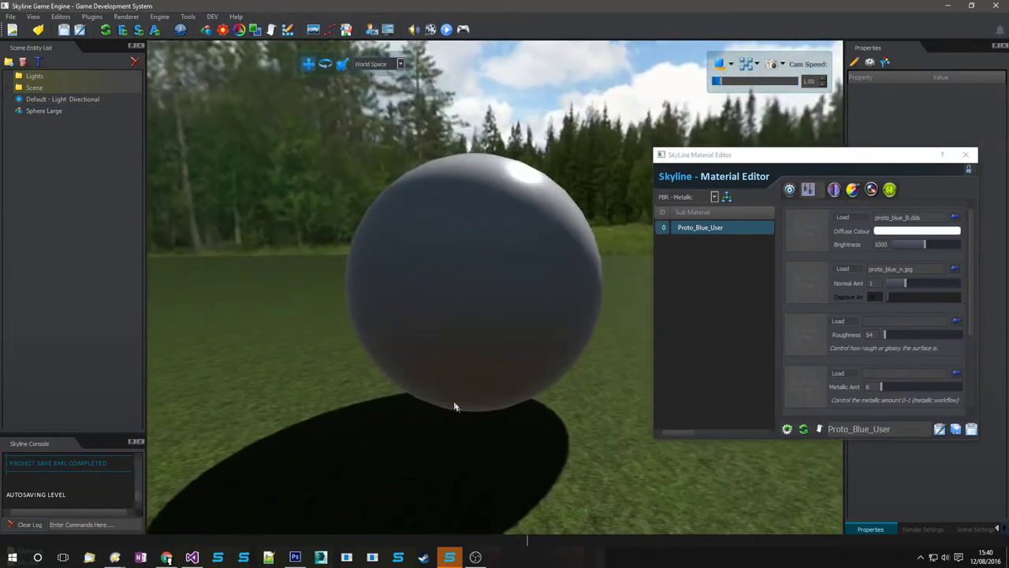
# - Set the hemispherical illumination's ground colour to deep crimson in the render settings
pyautogui.click(923, 529)
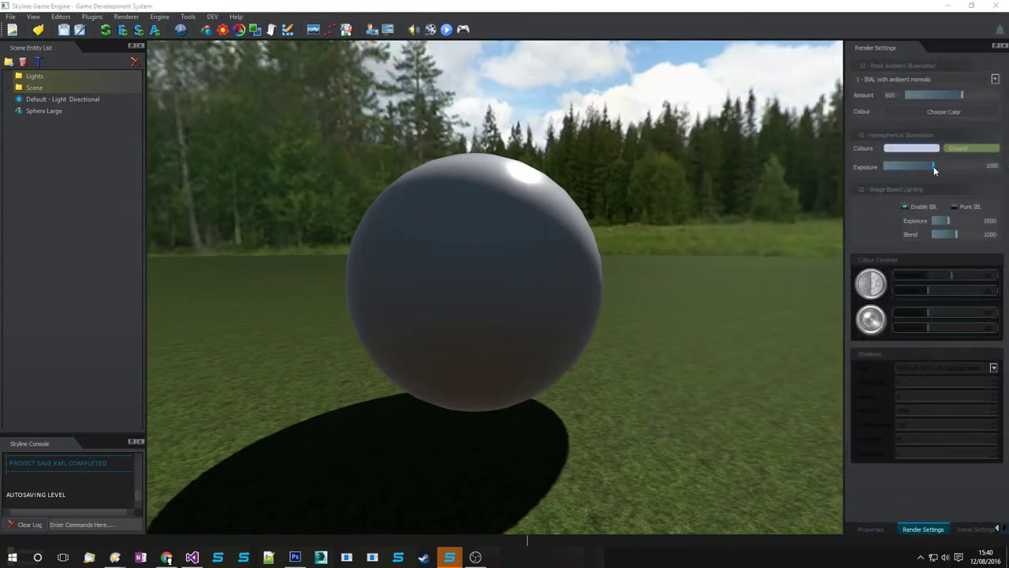
pyautogui.moveTo(933, 170); pyautogui.dragTo(929, 168)
pyautogui.click(963, 148)
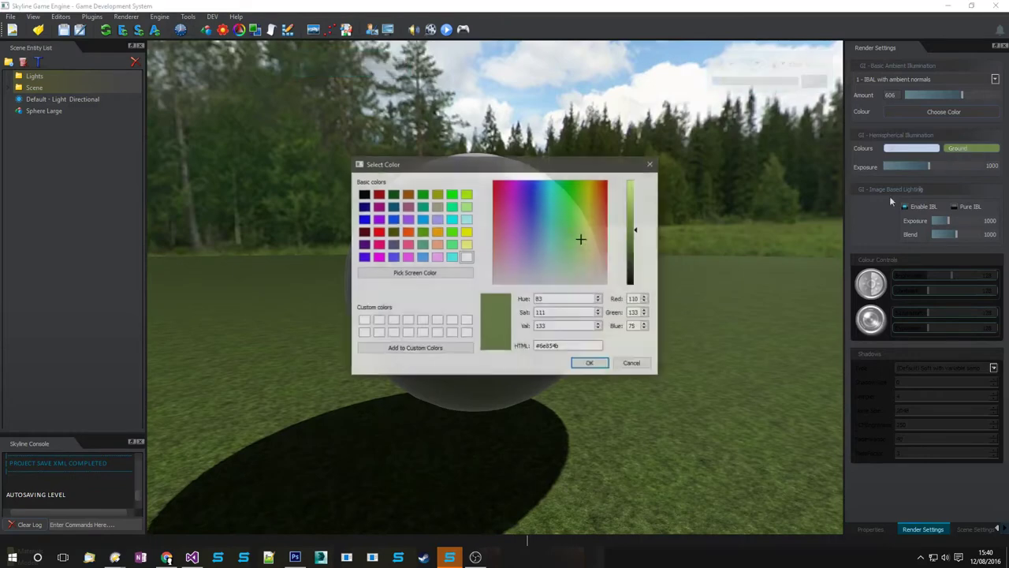
pyautogui.moveTo(577, 201); pyautogui.dragTo(503, 182)
pyautogui.click(591, 364)
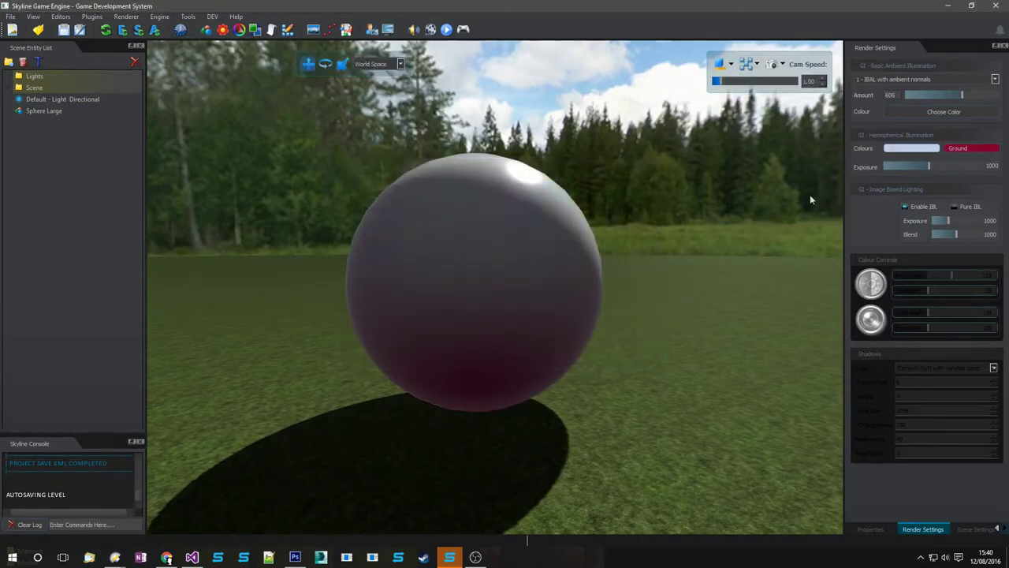
# - Set the hemispherical ground colour to dark orange and the sky colour to a strong blue
pyautogui.click(944, 111)
pyautogui.click(597, 183)
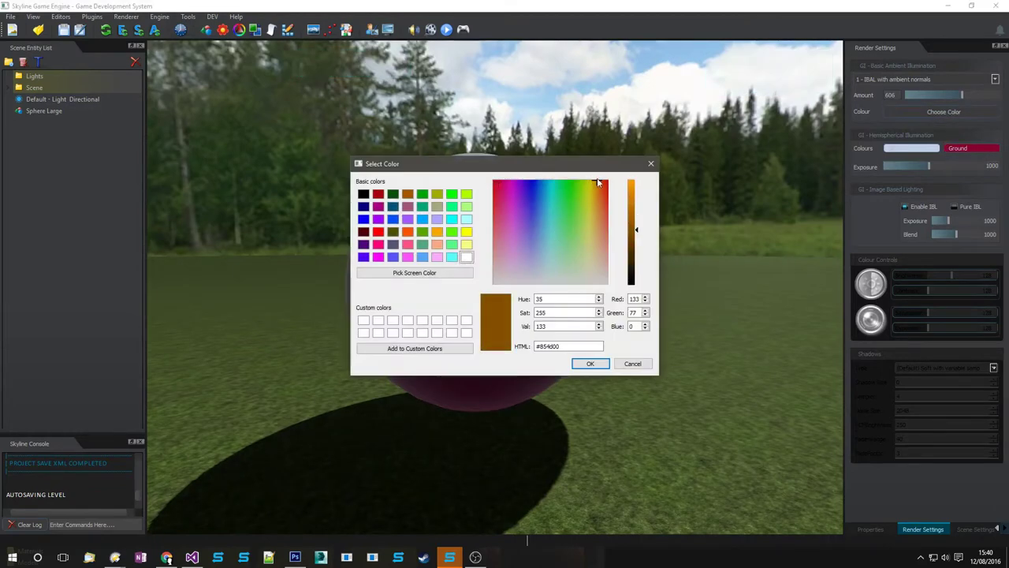
pyautogui.click(590, 364)
pyautogui.click(891, 150)
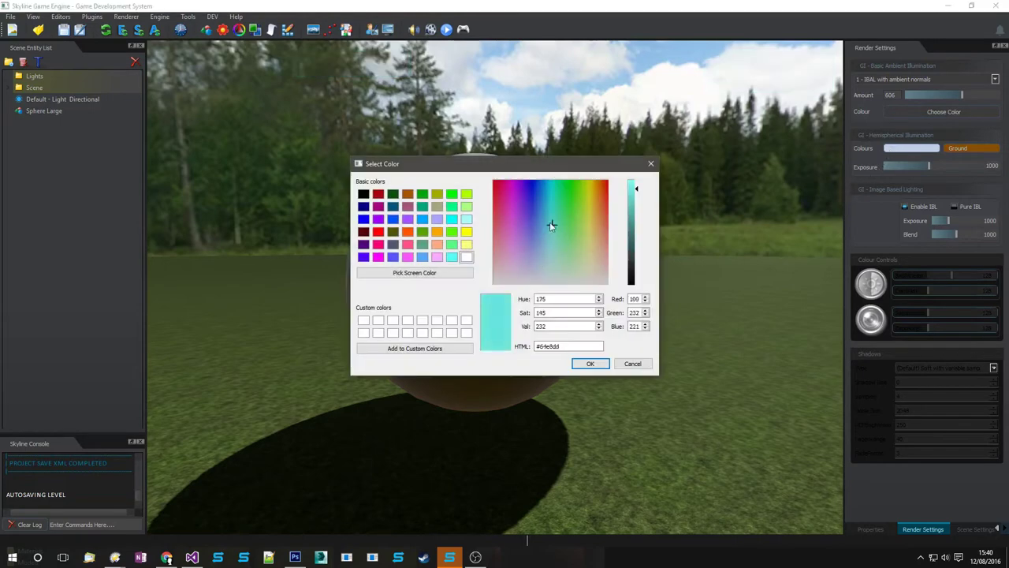
pyautogui.click(538, 214)
pyautogui.click(590, 363)
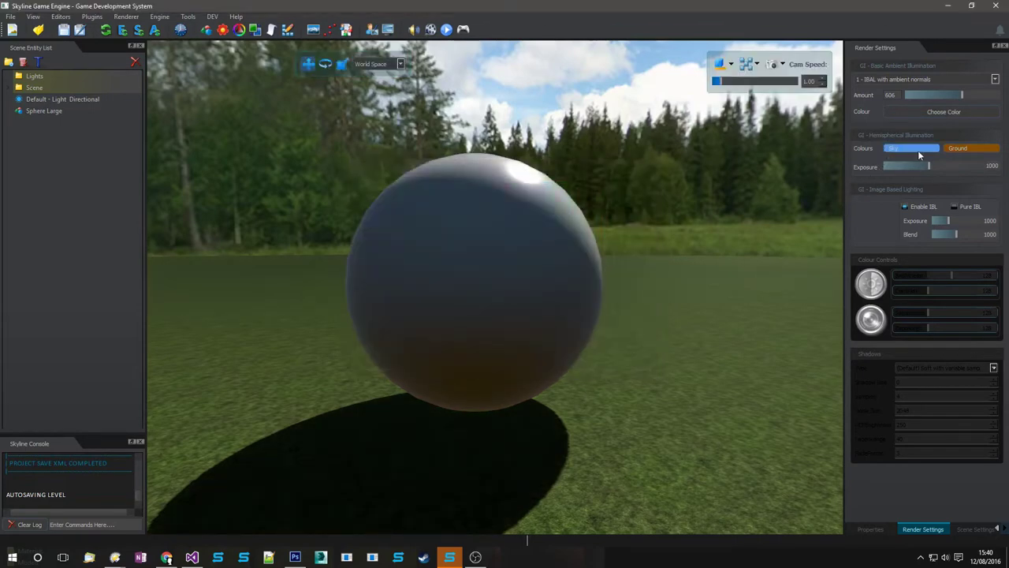
# - Set the hemispherical sky colour to light blue #a5c3e8
pyautogui.click(919, 150)
pyautogui.click(576, 276)
pyautogui.moveTo(576, 275); pyautogui.dragTo(541, 255)
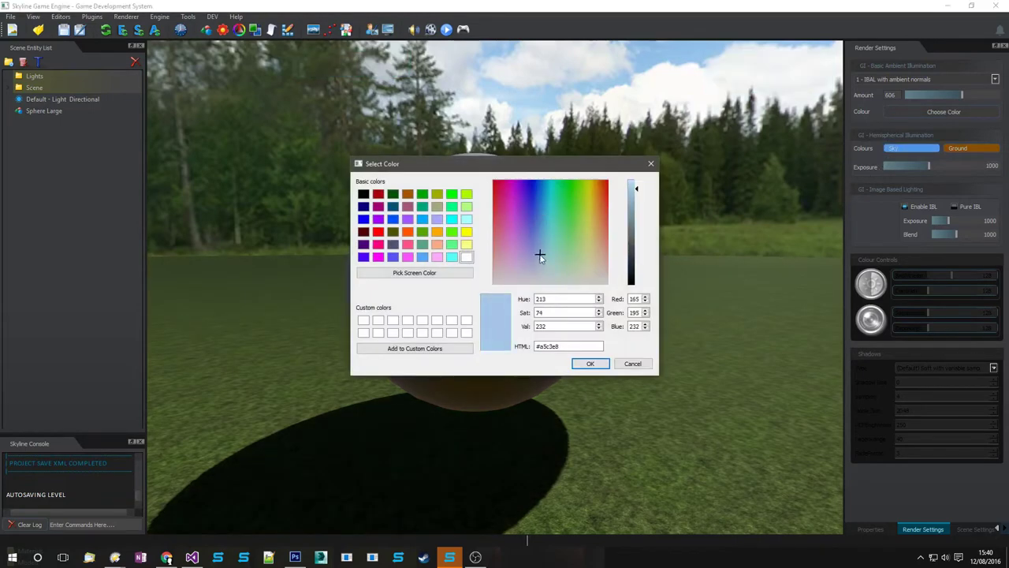
pyautogui.click(590, 364)
# - Set the hemispherical ground colour to a dark green sampled from the grass on screen
pyautogui.click(958, 148)
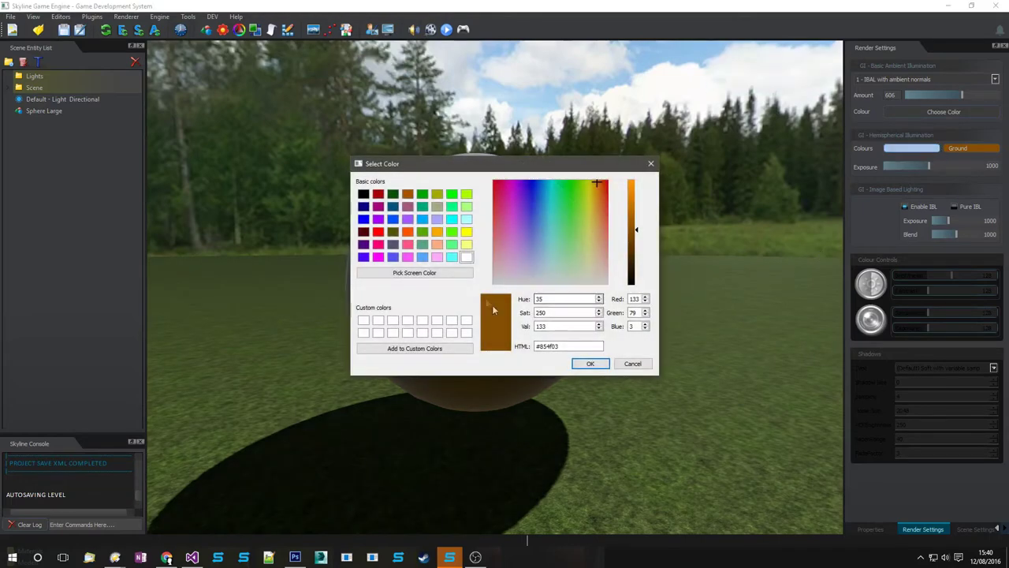
pyautogui.click(415, 272)
pyautogui.click(604, 379)
pyautogui.click(590, 363)
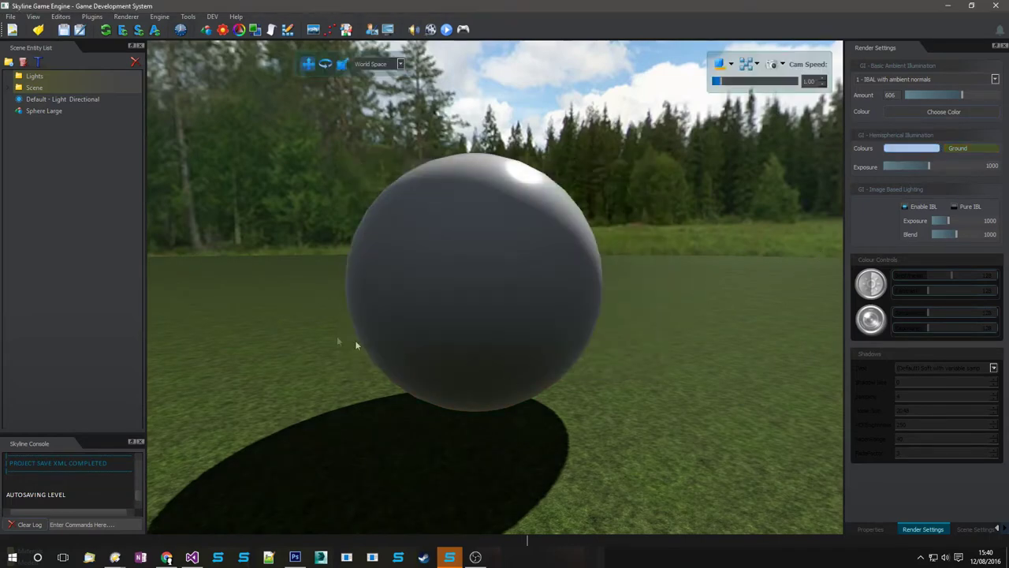
# - Examine the ambient lighting on the untextured sphere's lit and shaded sides and review its material settings
pyautogui.moveTo(356, 345); pyautogui.dragTo(515, 370, button='right')
pyautogui.click(515, 371)
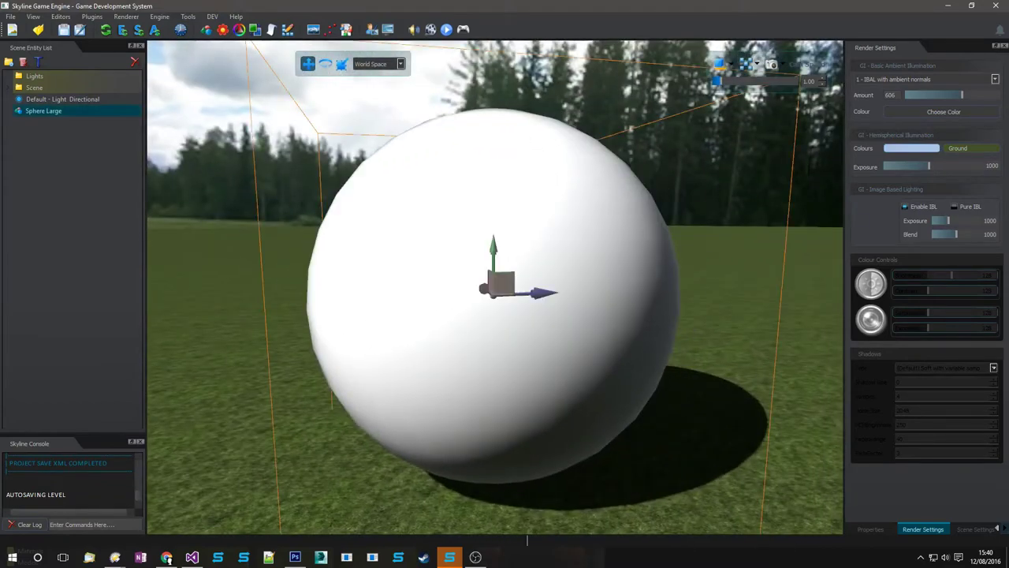
pyautogui.moveTo(848, 201); pyautogui.dragTo(751, 245)
pyautogui.moveTo(478, 328); pyautogui.dragTo(504, 333, button='right')
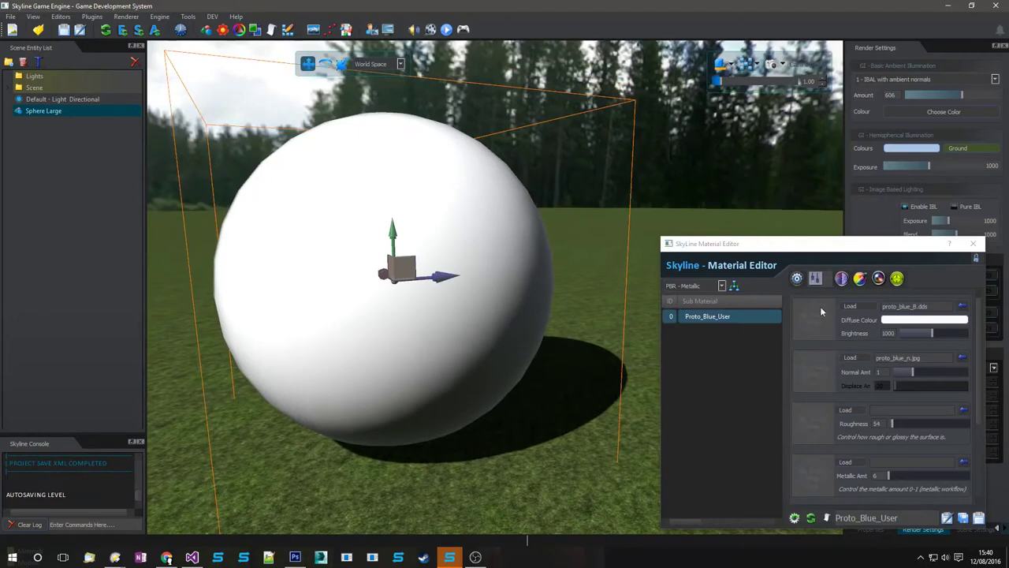
pyautogui.scroll(-3, 824, 477)
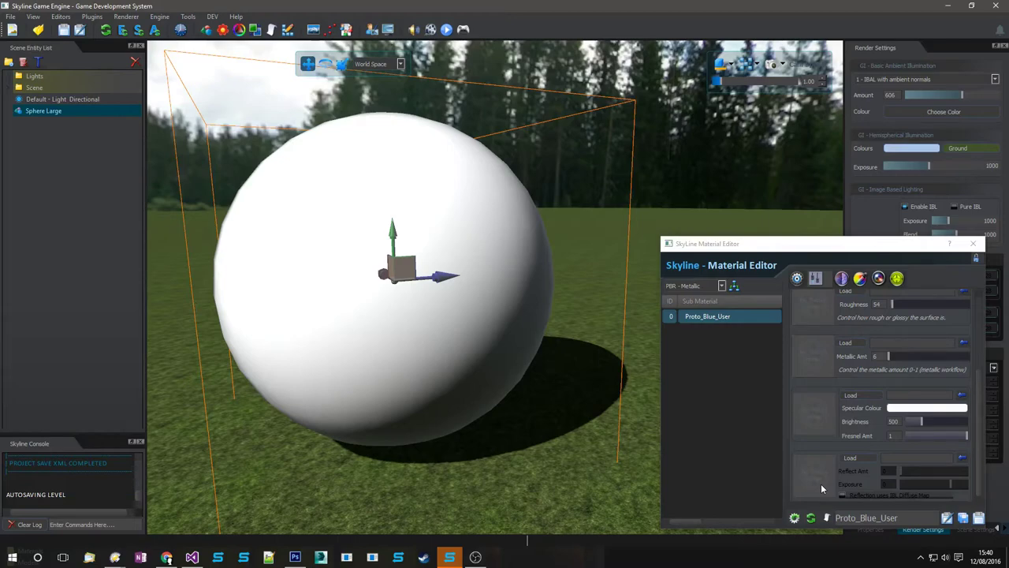
pyautogui.moveTo(270, 387); pyautogui.dragTo(642, 383, button='right')
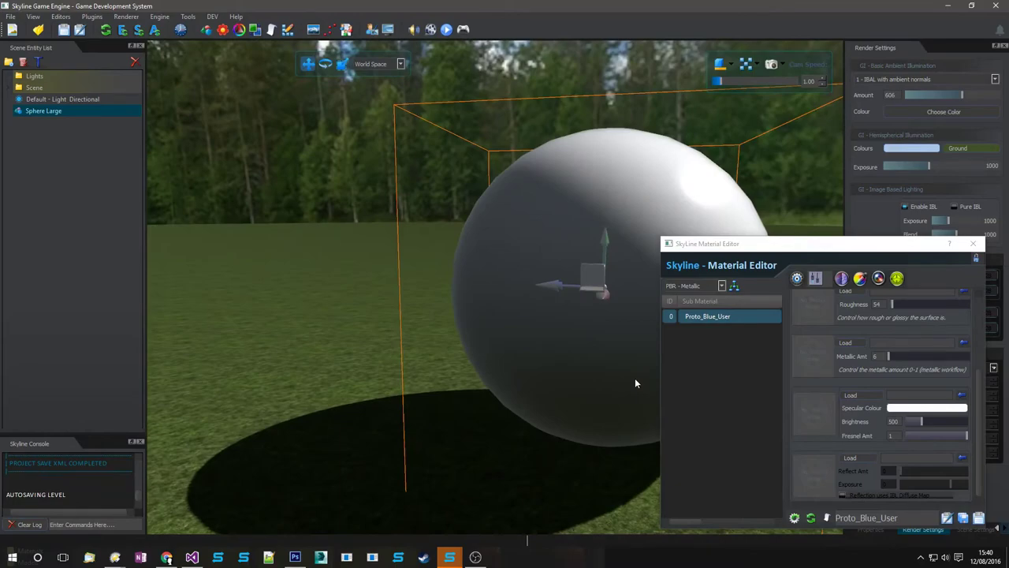
pyautogui.moveTo(638, 378); pyautogui.dragTo(509, 398, button='middle')
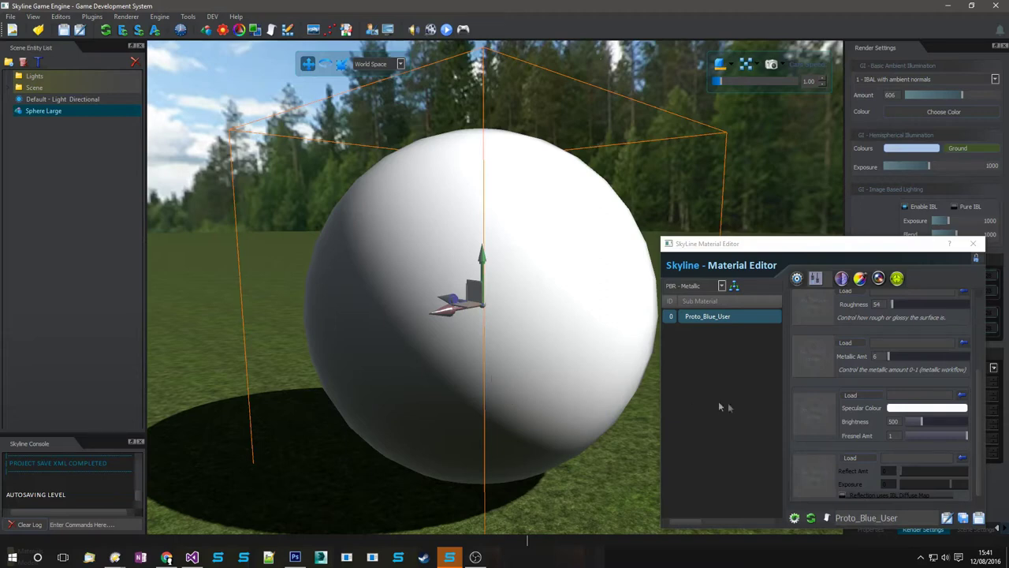
pyautogui.scroll(5, 844, 394)
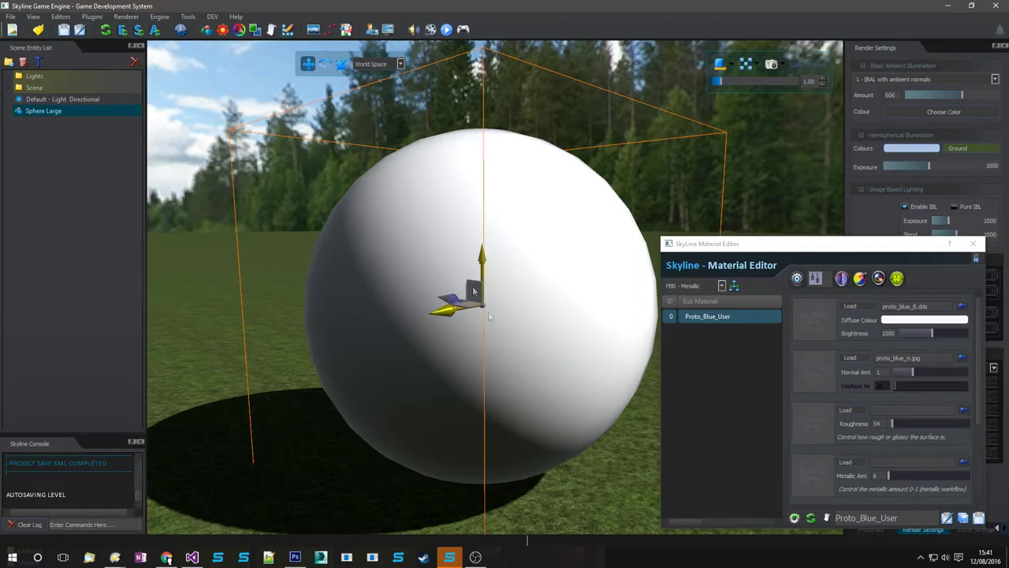
# - Switch the Proto_Blue_User material to PBR - Specular and reload the sphere's material for editing
pyautogui.click(753, 319)
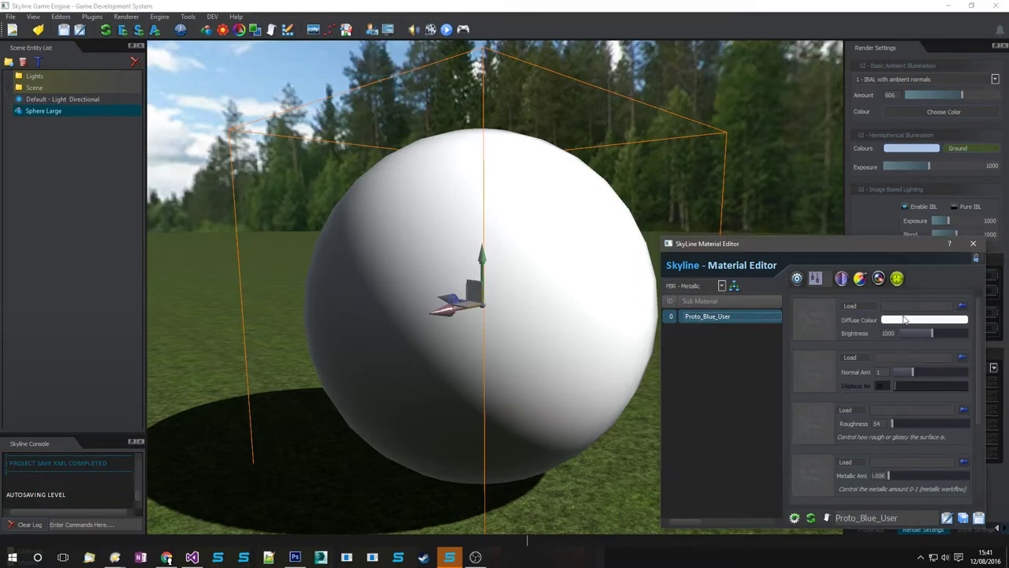
pyautogui.click(721, 285)
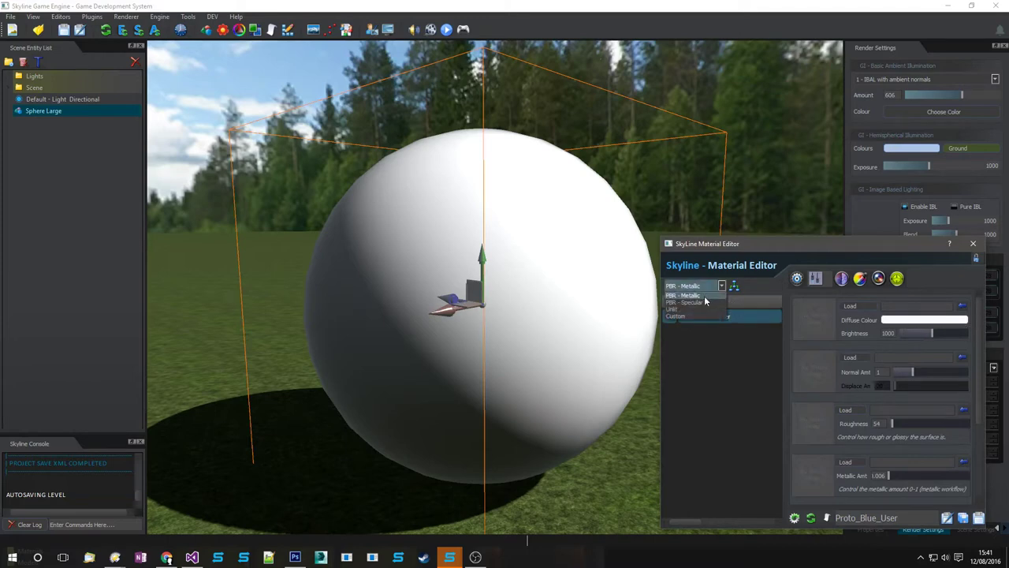
pyautogui.click(704, 302)
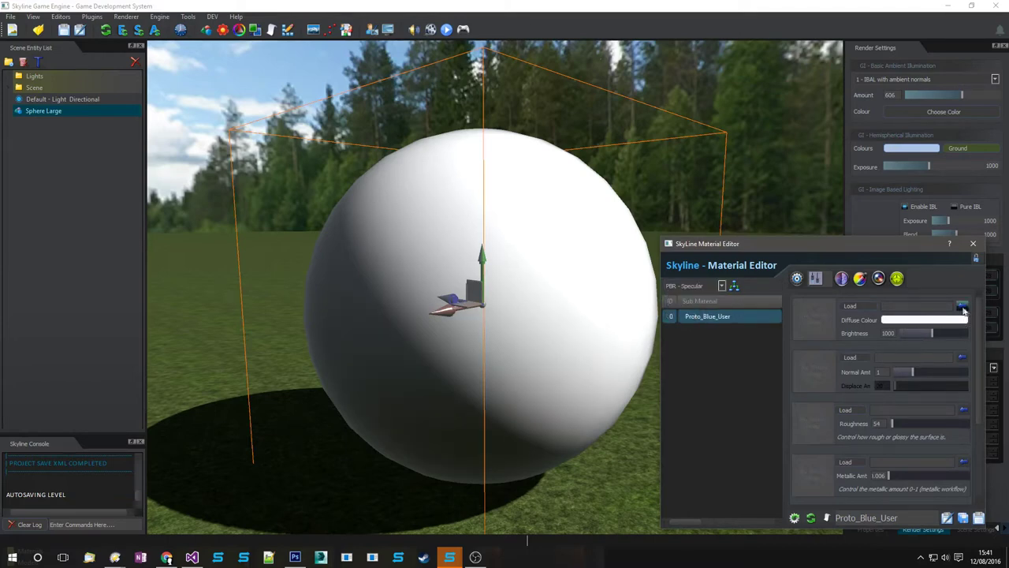
pyautogui.rightClick(413, 371)
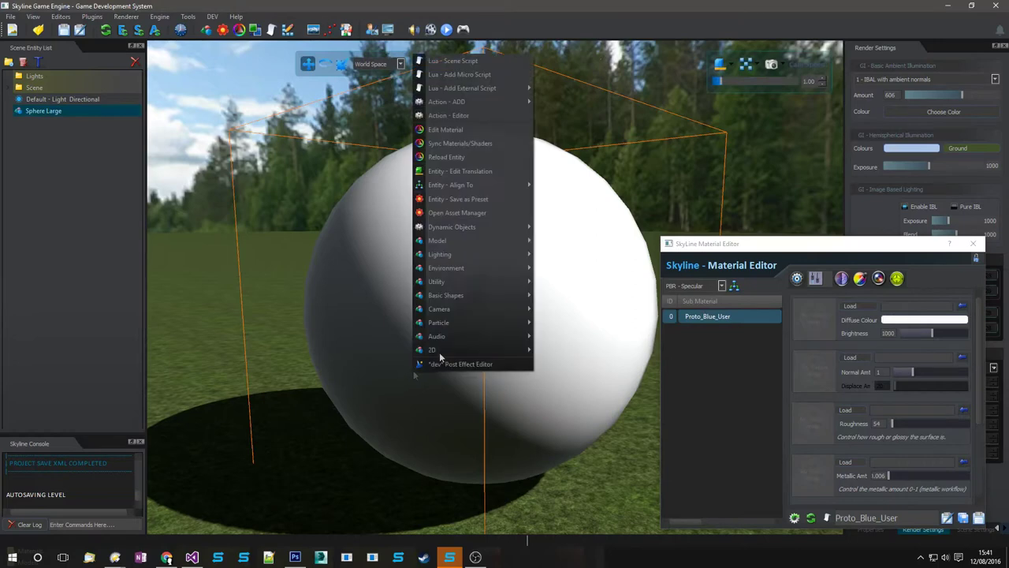
pyautogui.click(457, 132)
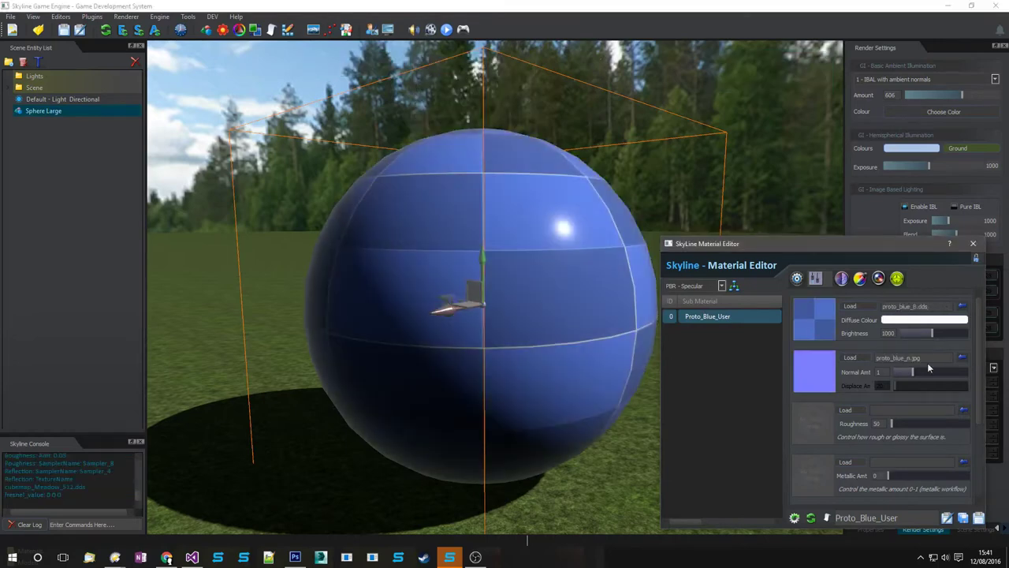
# - Set the material's roughness to 30, check the reflections around the sphere, then save the material and close its editor
pyautogui.scroll(-4, 815, 402)
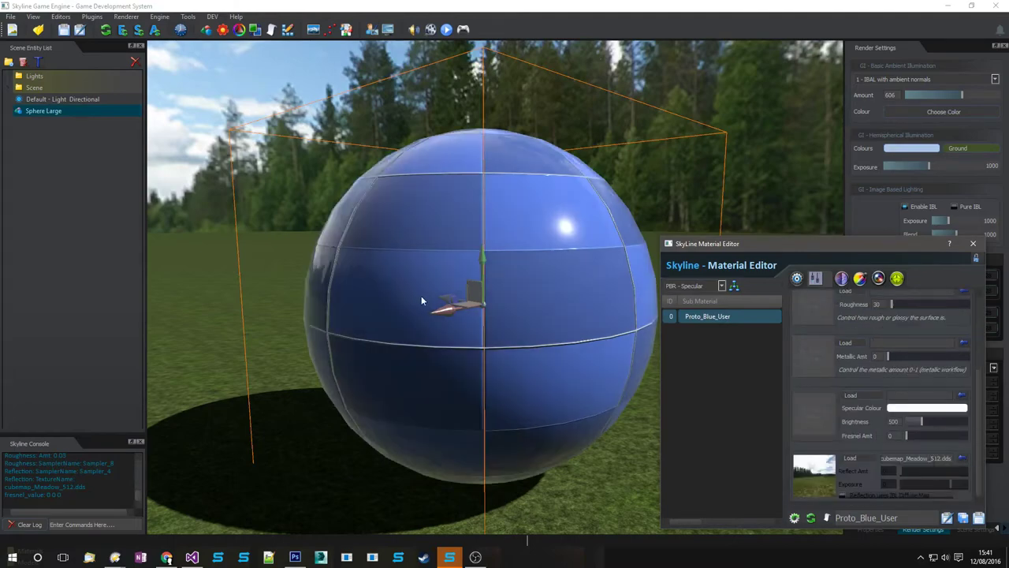
pyautogui.moveTo(421, 297); pyautogui.dragTo(127, 276, button='right')
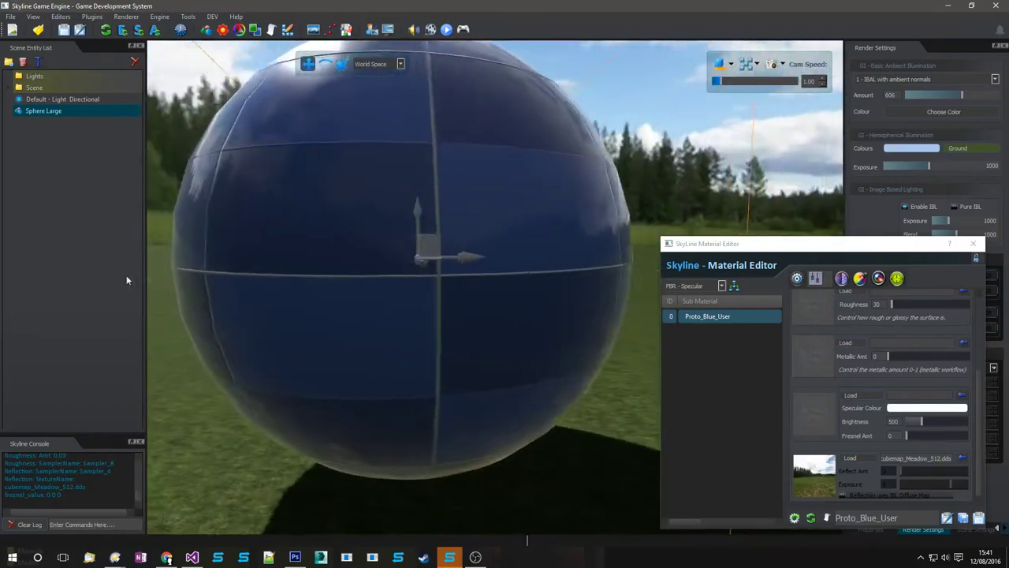
pyautogui.moveTo(126, 280); pyautogui.dragTo(391, 345, button='middle')
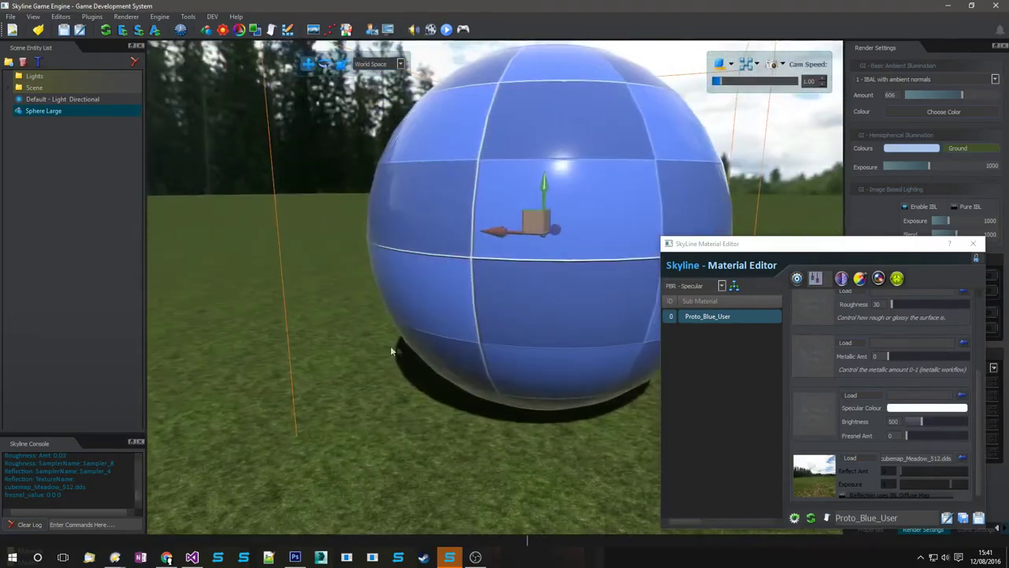
pyautogui.moveTo(391, 348); pyautogui.dragTo(441, 351, button='right')
pyautogui.click(979, 517)
pyautogui.click(973, 244)
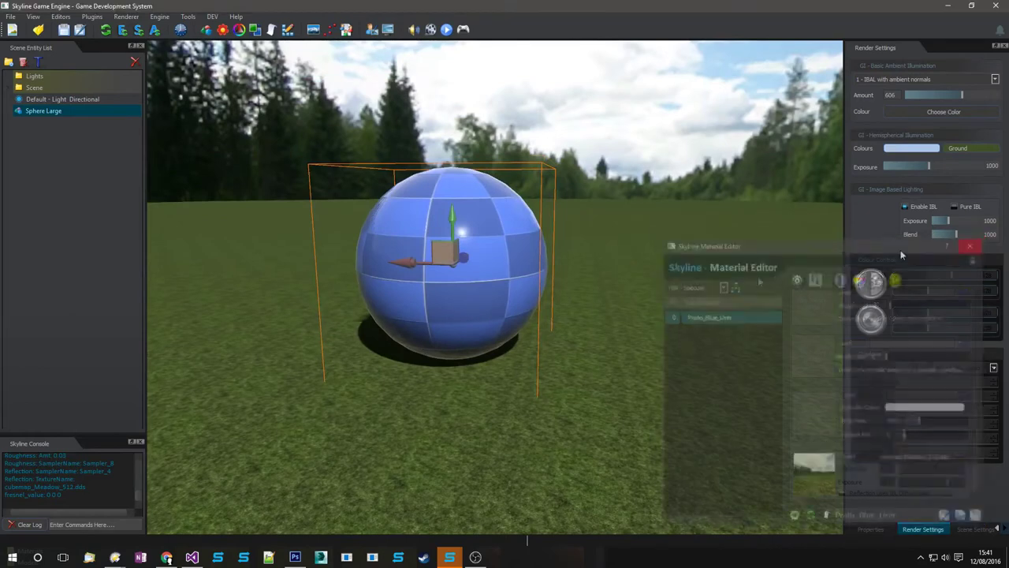
# - Open the Asset Manager and expand the Materials folder of the asset library
pyautogui.click(602, 317)
pyautogui.press('d')
pyautogui.moveTo(601, 317); pyautogui.dragTo(602, 321, button='right')
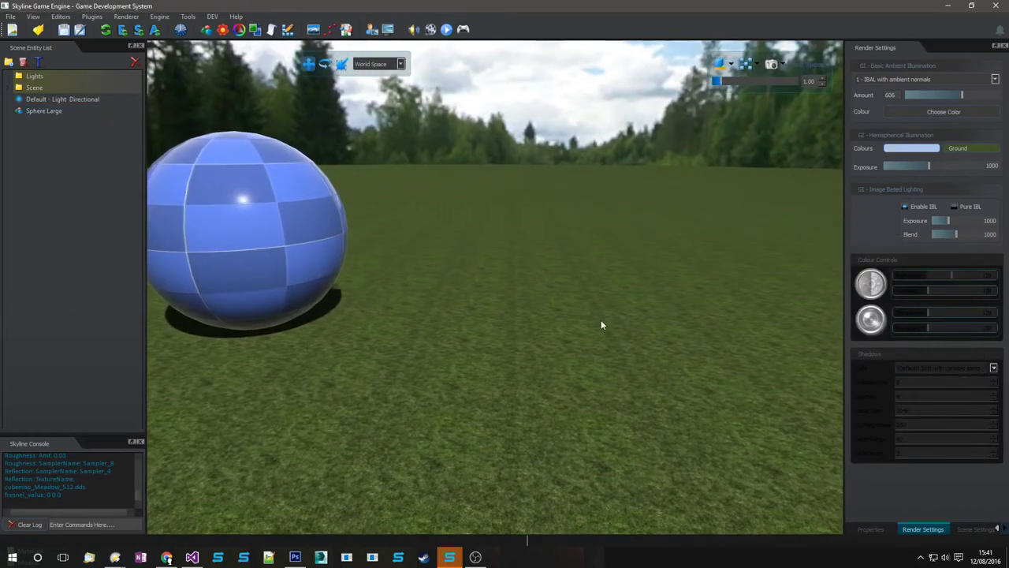
pyautogui.rightClick(601, 323)
pyautogui.moveTo(617, 438)
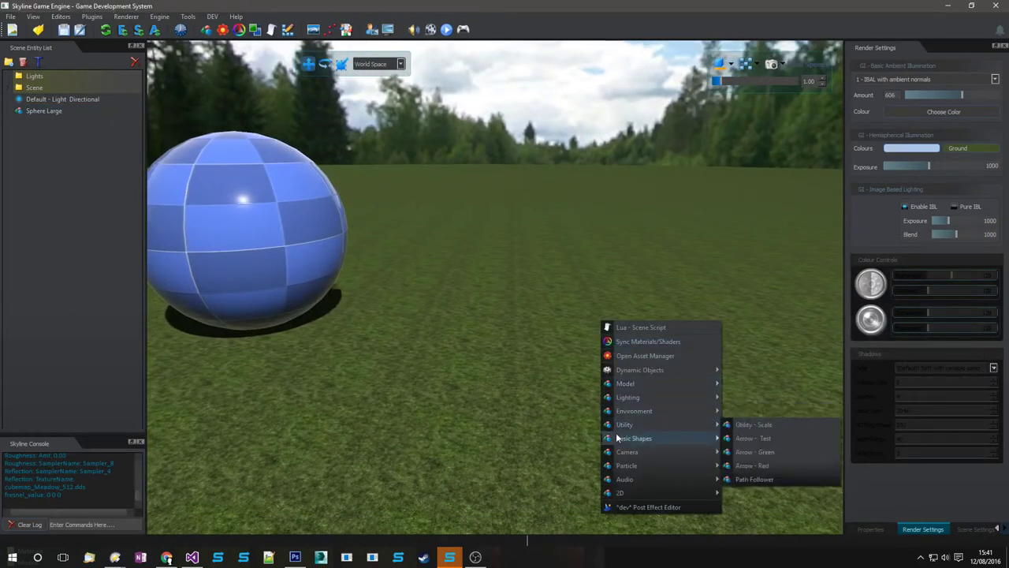
pyautogui.moveTo(669, 381)
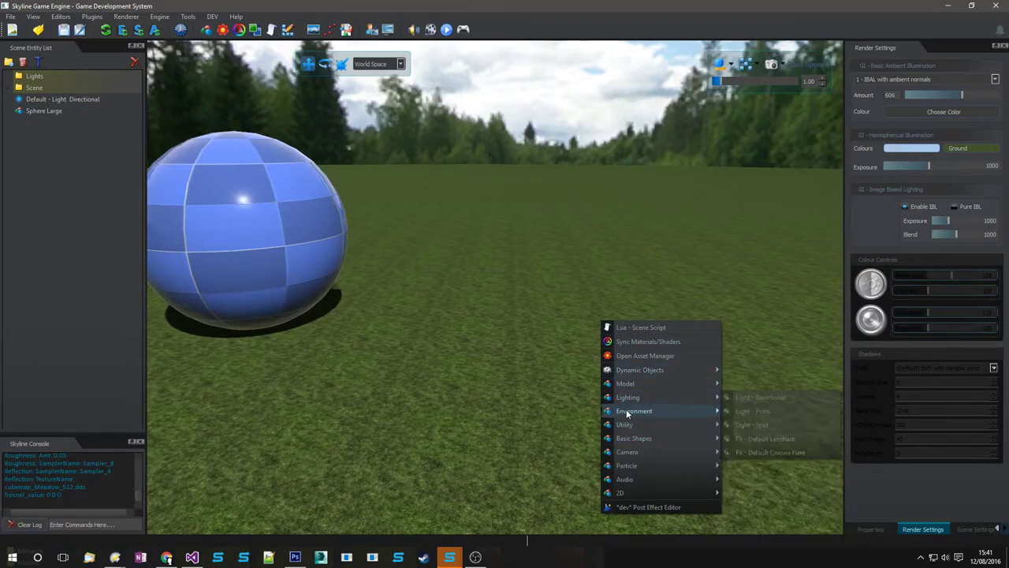
pyautogui.click(634, 357)
pyautogui.moveTo(379, 351); pyautogui.dragTo(391, 175)
pyautogui.click(31, 365)
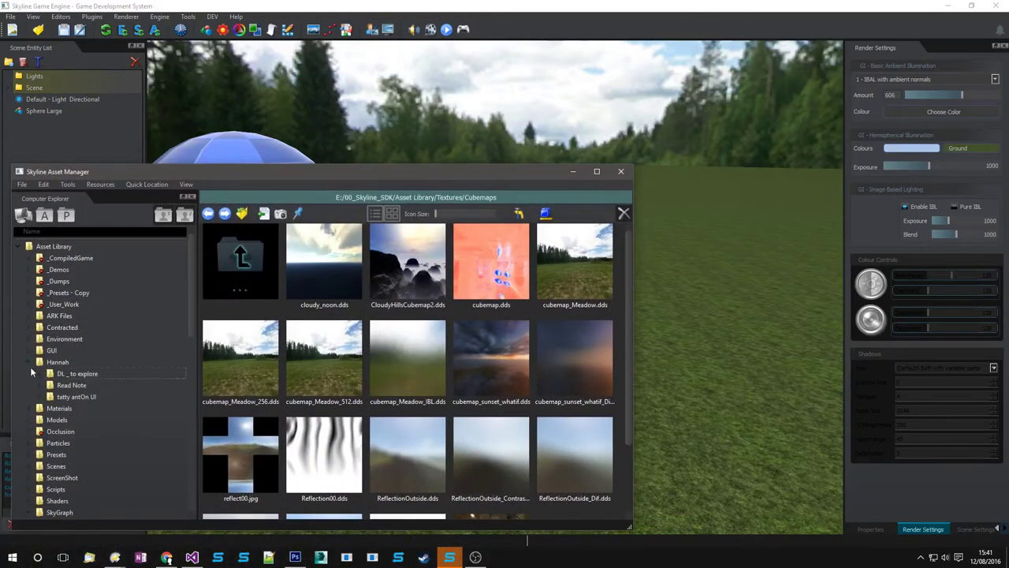
pyautogui.click(30, 364)
pyautogui.click(30, 374)
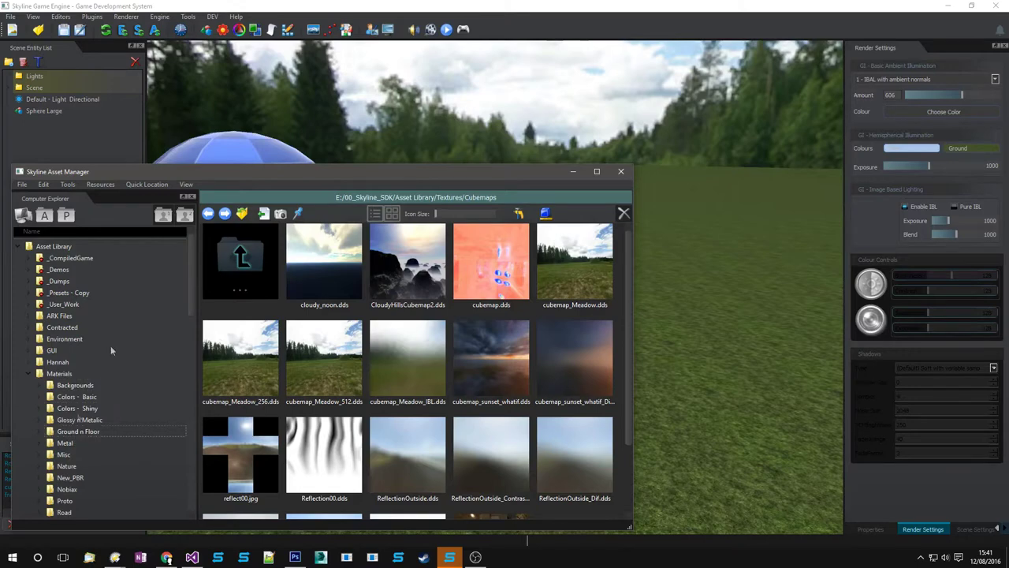
# - Duplicate the large sphere and place the copy beside the original on the grass
pyautogui.click(269, 149)
pyautogui.keyDown('shift'); pyautogui.moveTo(194, 233); pyautogui.dragTo(482, 234); pyautogui.keyUp('shift')
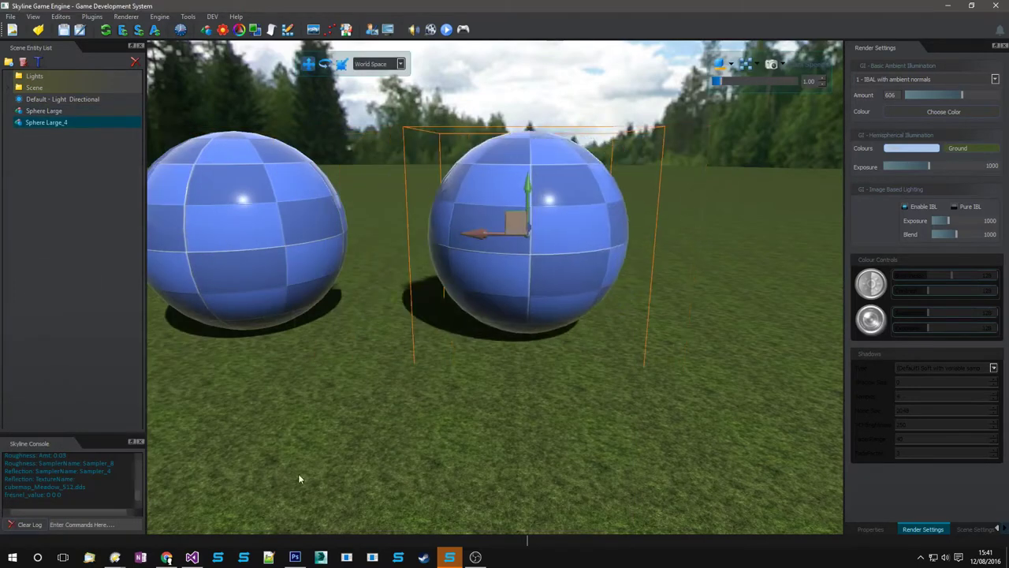
# - Bring up the Asset Manager and open the Iron-Scuffed_3 folder under Materials > New_PBR
pyautogui.click(449, 556)
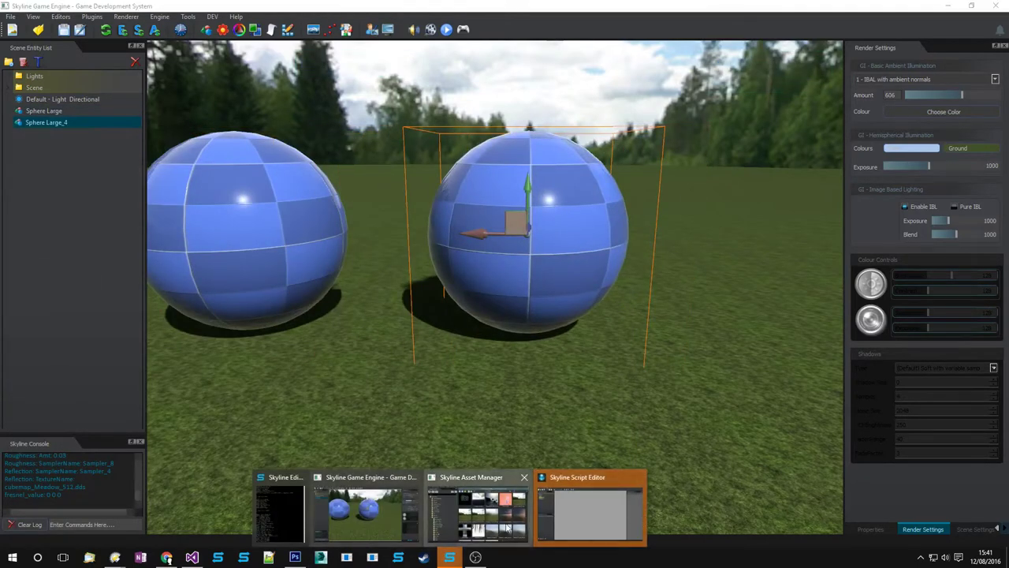
pyautogui.click(508, 531)
pyautogui.click(45, 478)
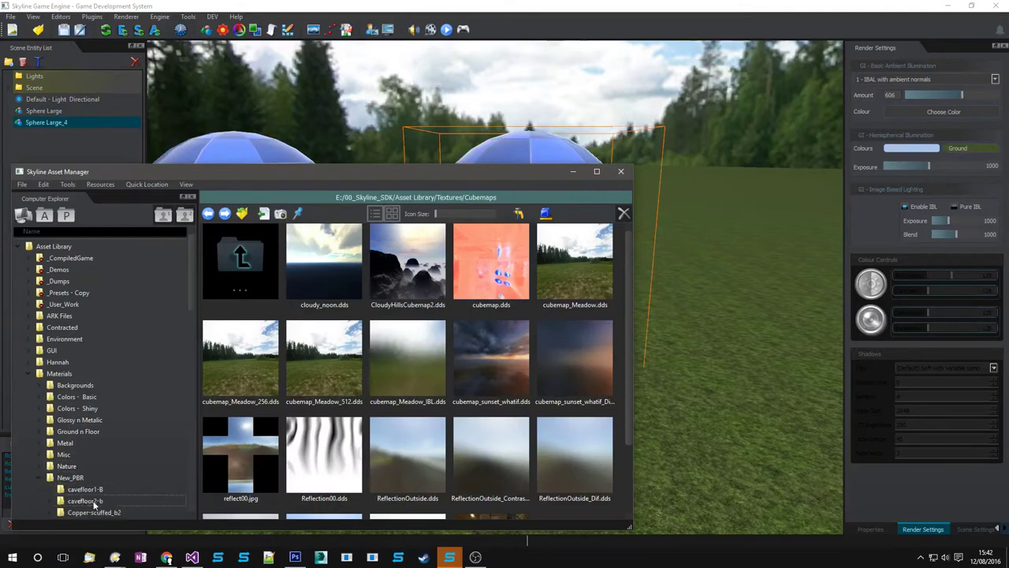
pyautogui.scroll(-3, 78, 473)
pyautogui.click(88, 466)
# - Create a new material file named Iron-Scuffed in the Iron-Scuffed_3 folder
pyautogui.rightClick(359, 342)
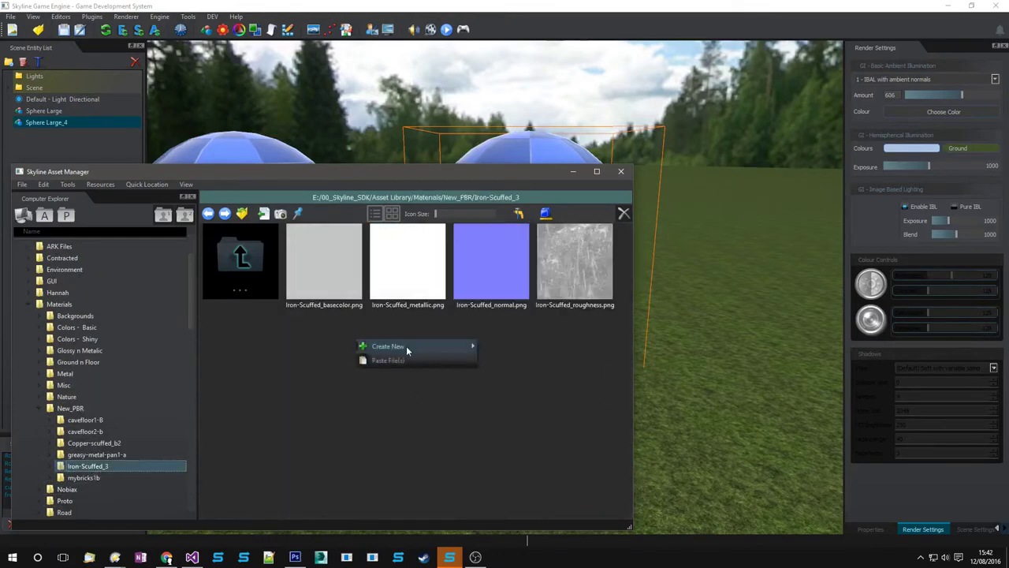
pyautogui.moveTo(414, 346)
pyautogui.click(543, 354)
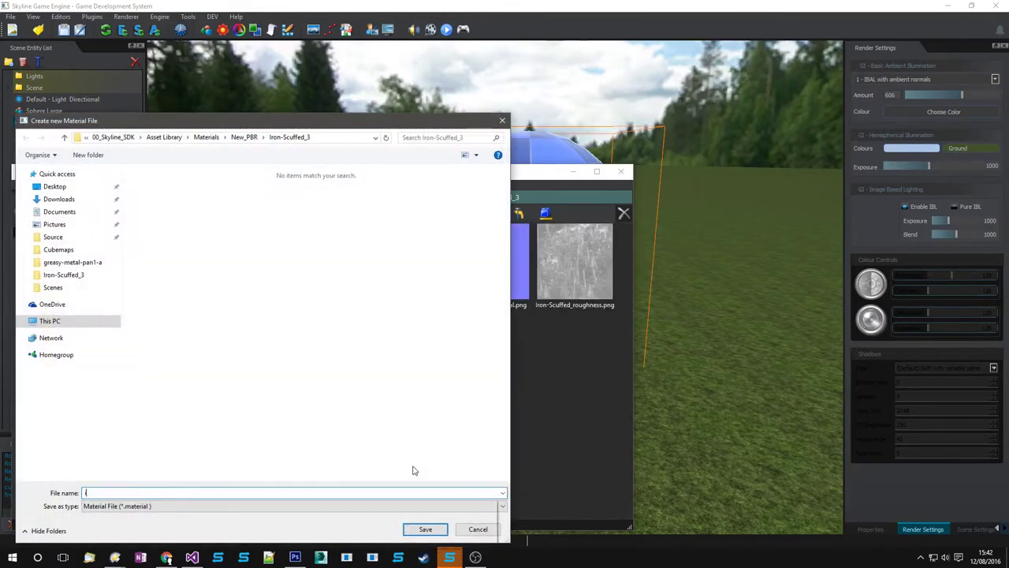
pyautogui.write('iRon')
pyautogui.press('BackSpace')
pyautogui.write('Iron-Sc')
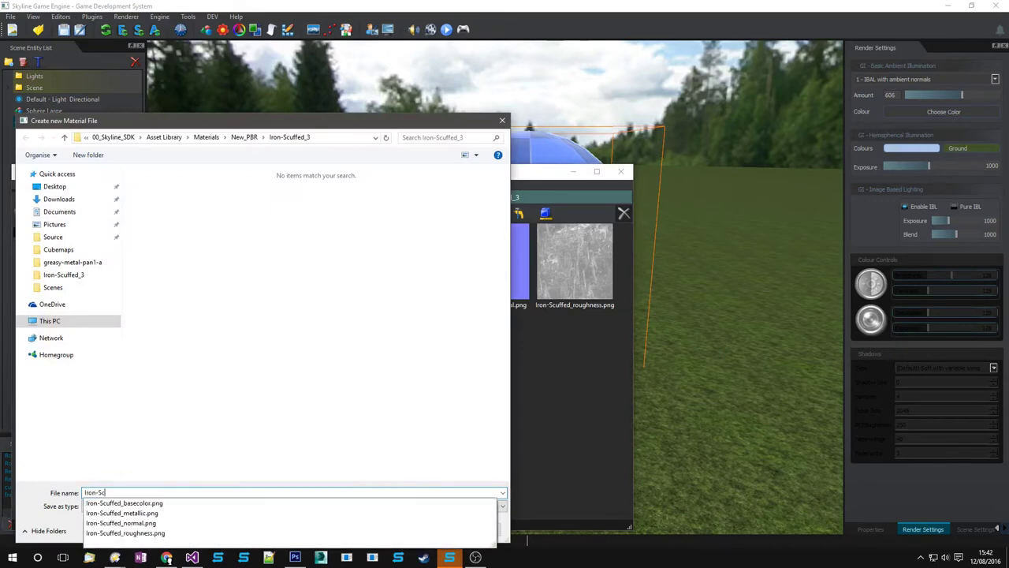
pyautogui.write('uffed')
pyautogui.press('Return')
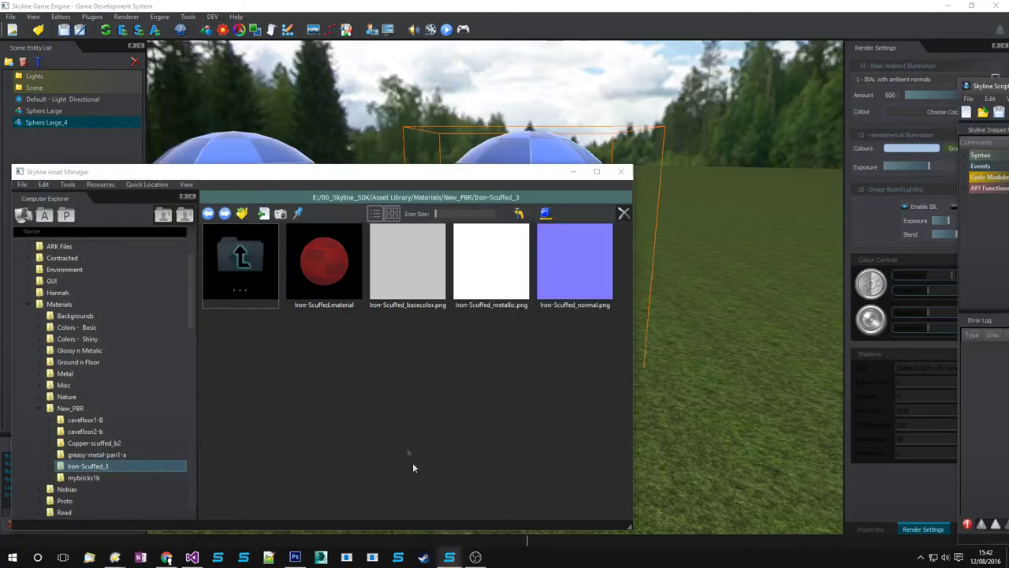
# - Apply the Iron-Scuffed material from the asset library to the duplicated sphere
pyautogui.moveTo(387, 175); pyautogui.dragTo(329, 297)
pyautogui.moveTo(274, 377); pyautogui.dragTo(576, 193)
pyautogui.moveTo(480, 417); pyautogui.dragTo(455, 355, button='right')
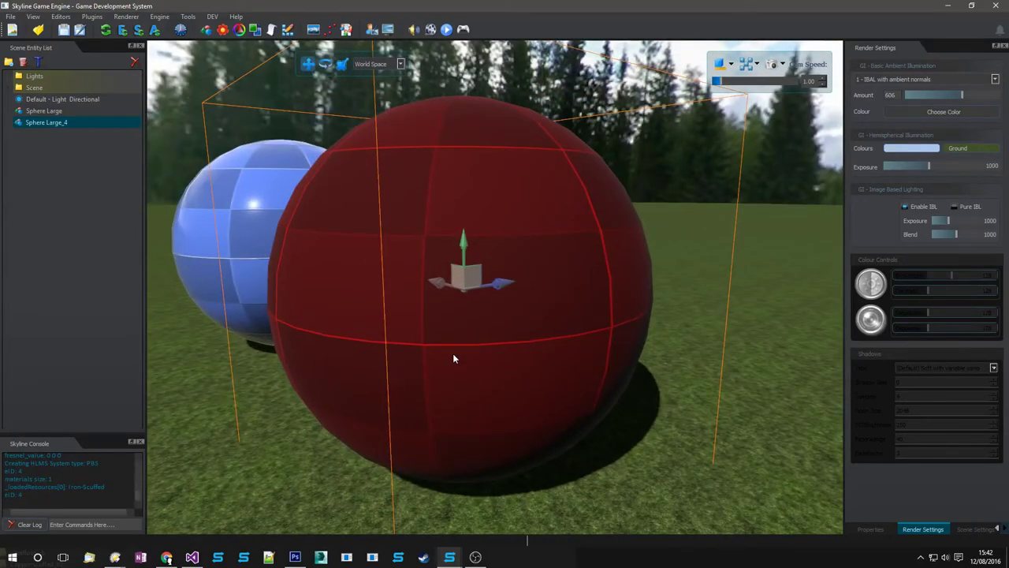
# - Open the duplicated sphere's Iron-Scuffed material for editing and set its diffuse colour to white (#ffffff)
pyautogui.rightClick(454, 359)
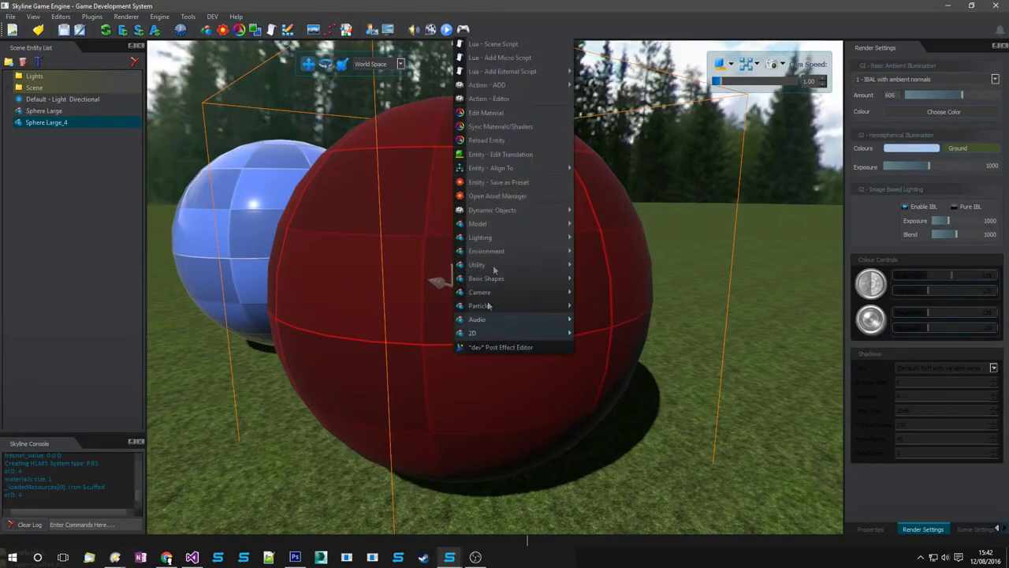
pyautogui.click(497, 112)
pyautogui.scroll(3, 798, 340)
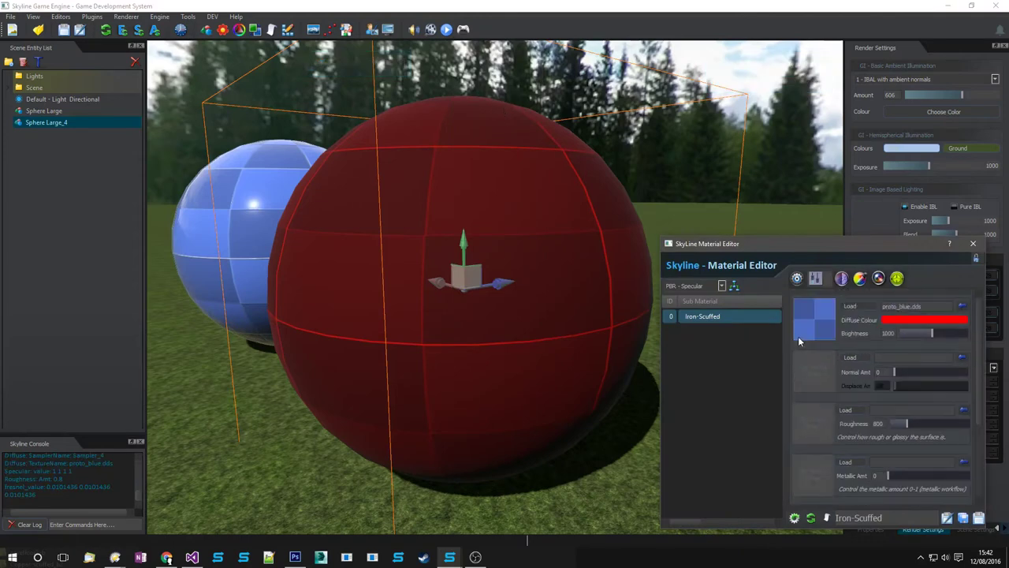
pyautogui.click(918, 321)
pyautogui.click(570, 282)
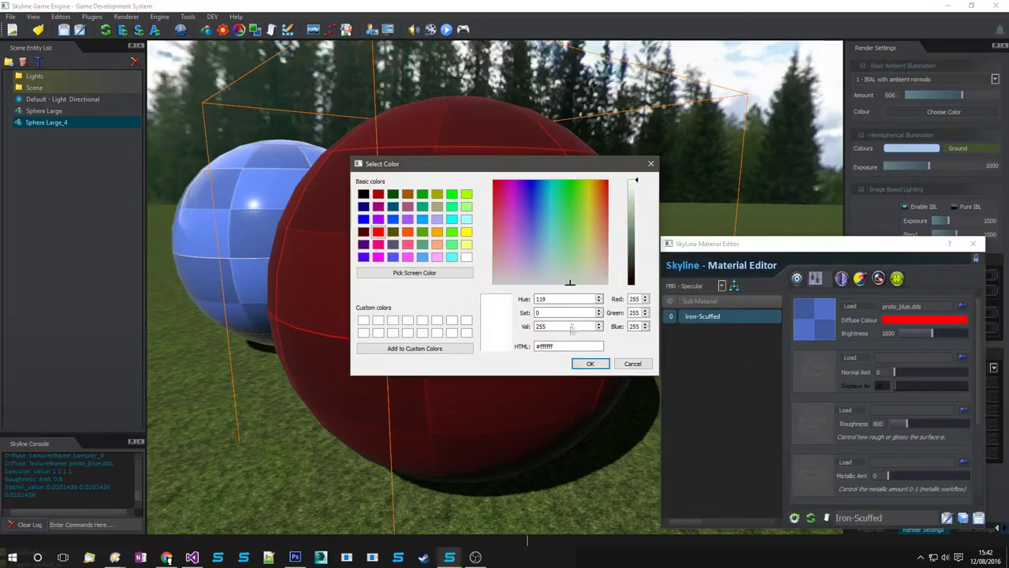
pyautogui.click(590, 364)
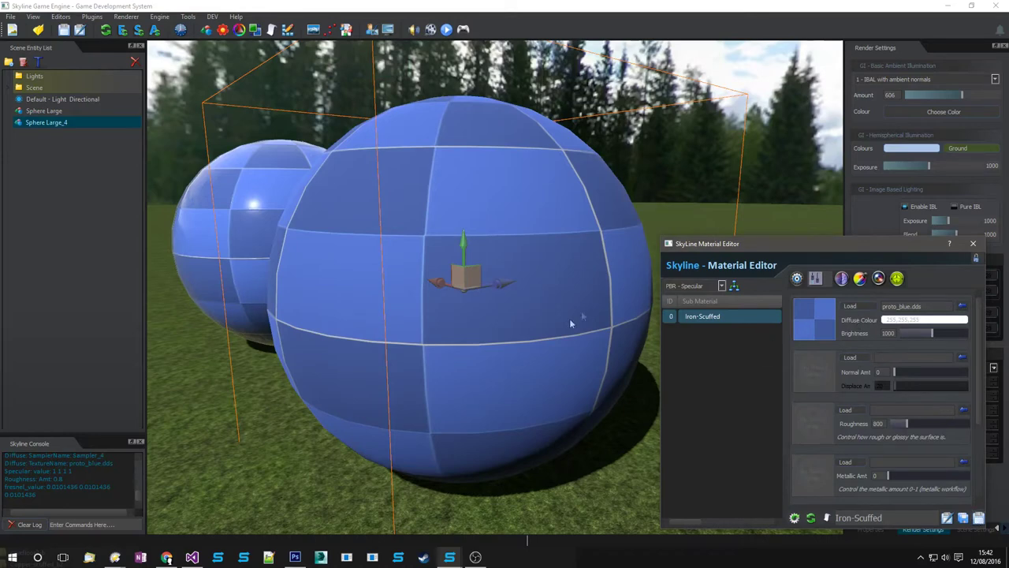
pyautogui.click(414, 265)
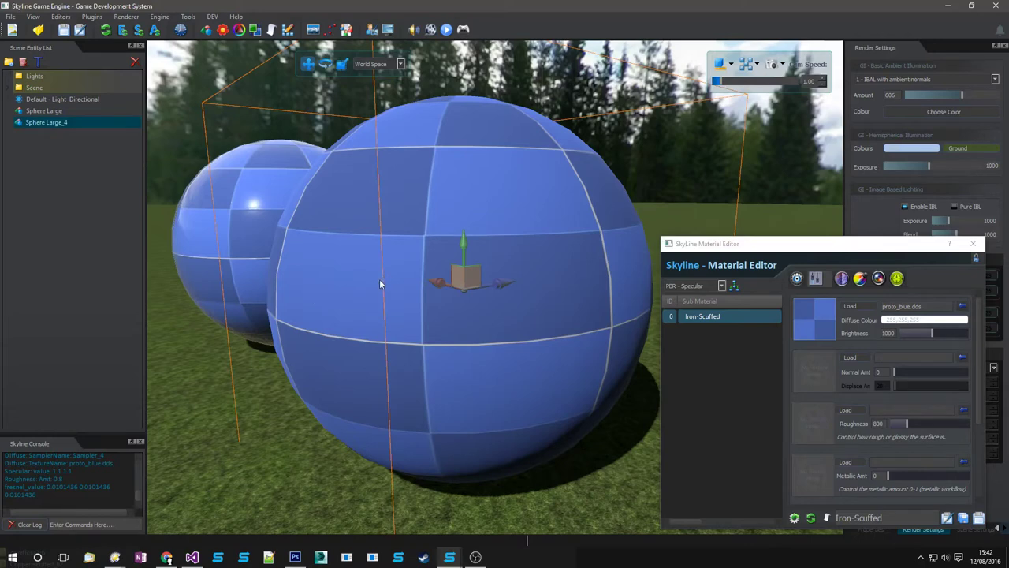
pyautogui.click(844, 323)
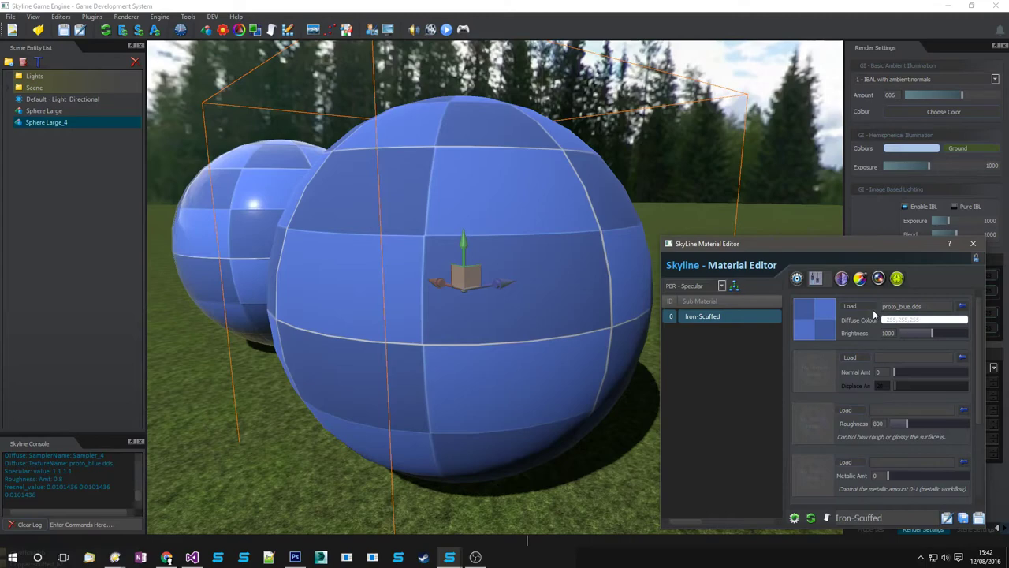
pyautogui.press('s')
pyautogui.moveTo(580, 397); pyautogui.dragTo(596, 352, button='right')
pyautogui.press('w')
pyautogui.press('s')
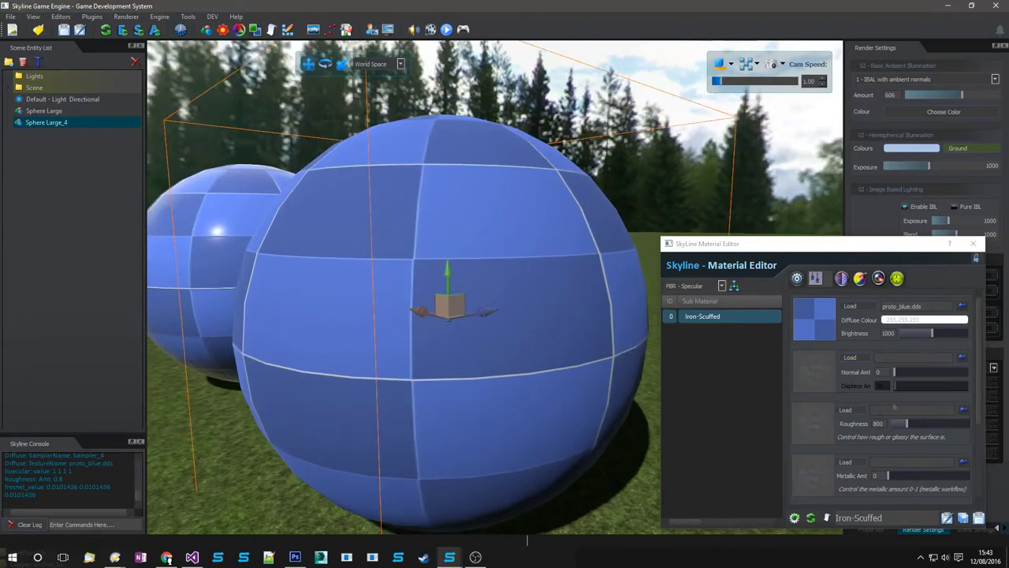
# - Remove the proto_blue.dds diffuse texture from Iron-Scuffed and set the diffuse colour to black (0,0,0)
pyautogui.click(814, 325)
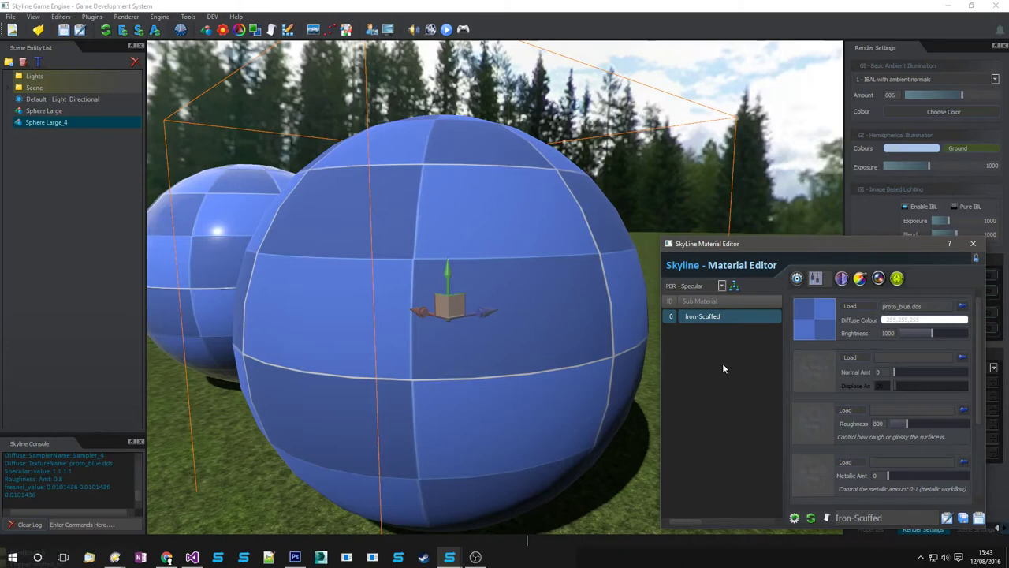
pyautogui.click(960, 307)
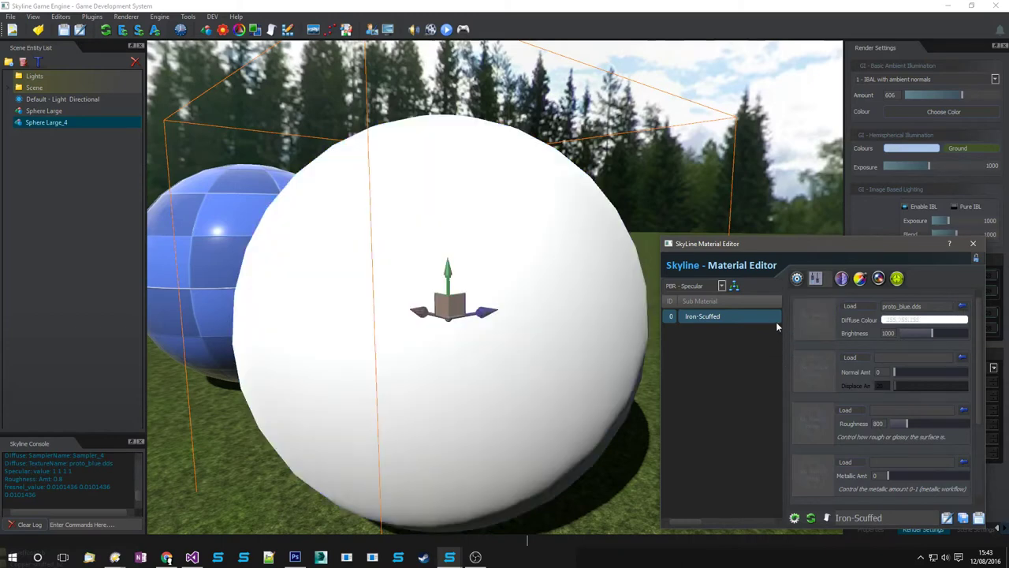
pyautogui.click(915, 321)
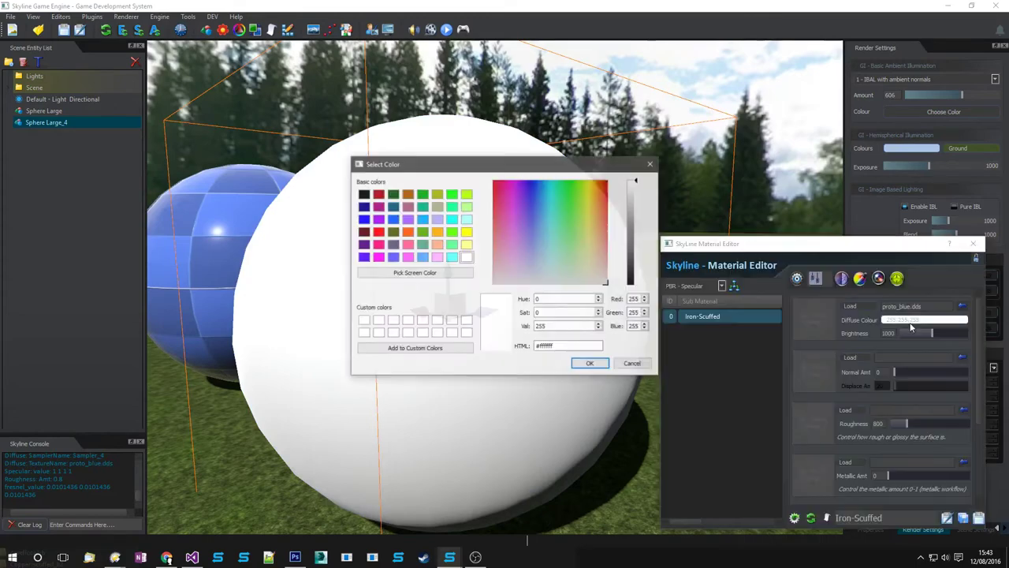
pyautogui.moveTo(644, 272); pyautogui.dragTo(640, 287)
pyautogui.click(590, 364)
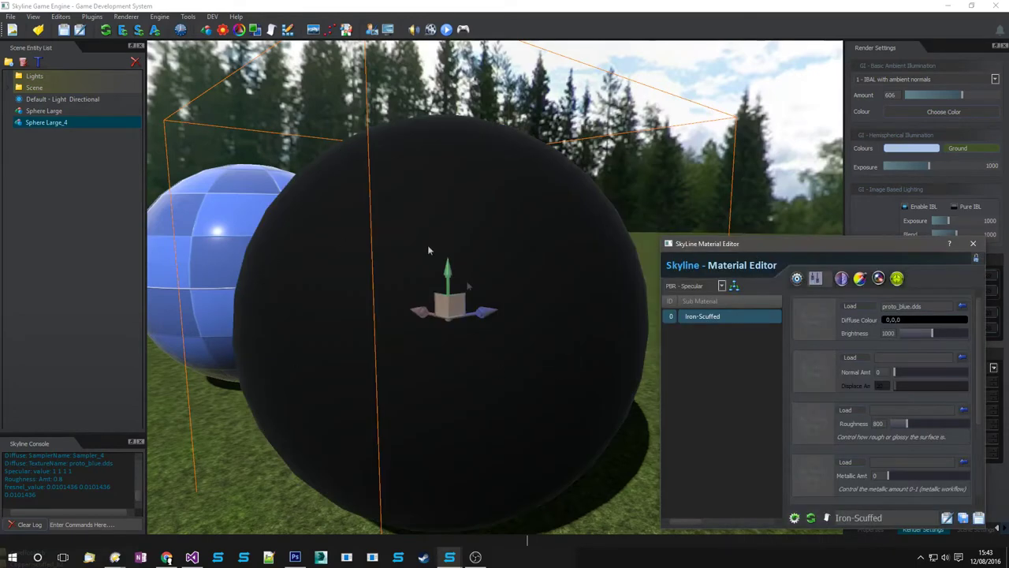
# - Raise the metallic amount to its 1000 maximum and load cubemap_Meadow_512.dds as the material's reflection texture
pyautogui.moveTo(422, 382); pyautogui.dragTo(574, 366, button='right')
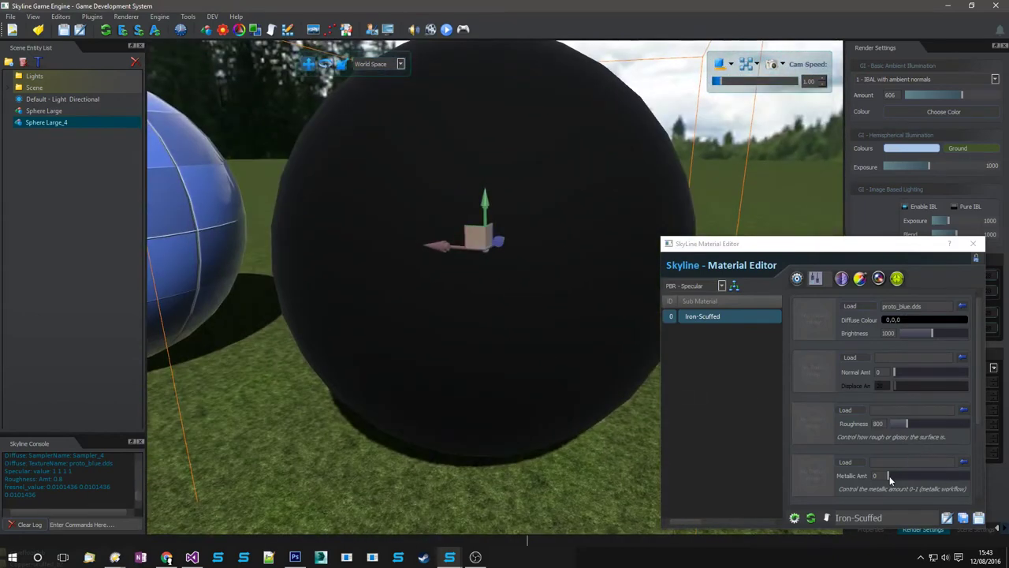
pyautogui.moveTo(890, 475); pyautogui.dragTo(970, 475)
pyautogui.scroll(-3, 813, 456)
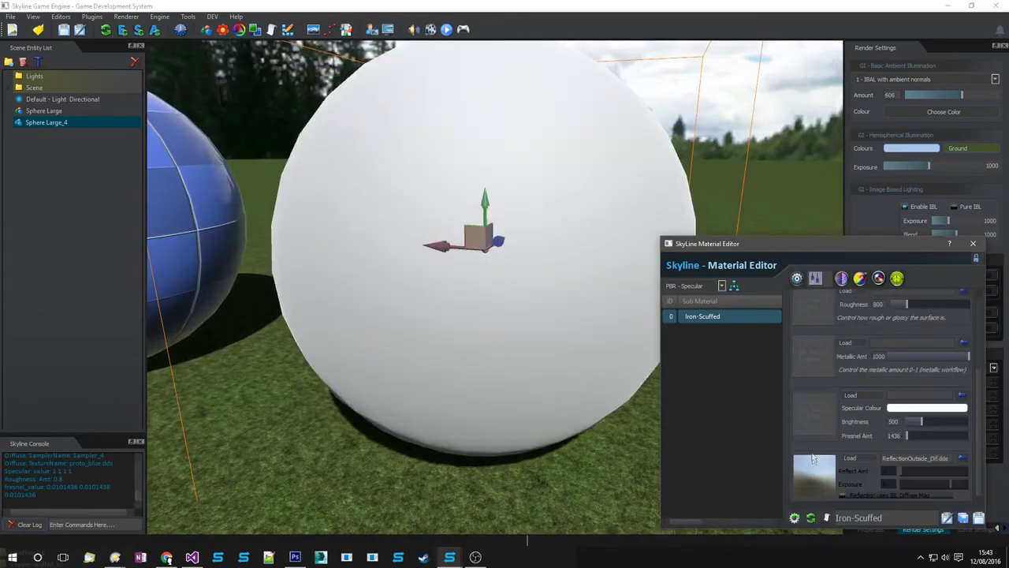
pyautogui.click(861, 463)
pyautogui.doubleClick(912, 180)
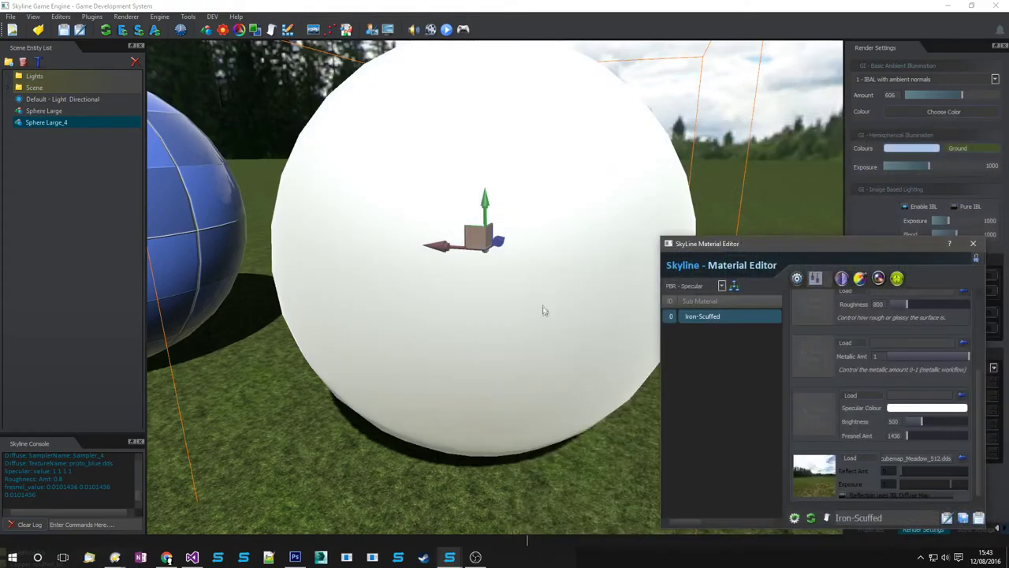
# - Lower the material's roughness to 30 and check the reflections on the metallic sphere
pyautogui.moveTo(545, 311)
pyautogui.mouseDown(button='right')
pyautogui.moveTo(564, 316)
pyautogui.moveTo(552, 318)
pyautogui.mouseUp(button='right')
pyautogui.moveTo(907, 305); pyautogui.dragTo(891, 305)
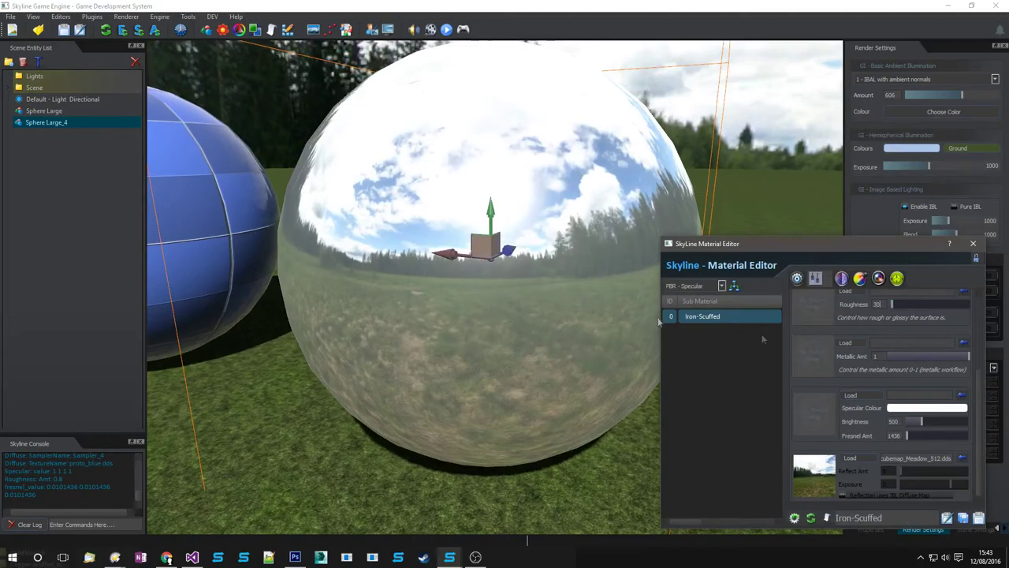
pyautogui.moveTo(576, 314); pyautogui.dragTo(549, 321, button='right')
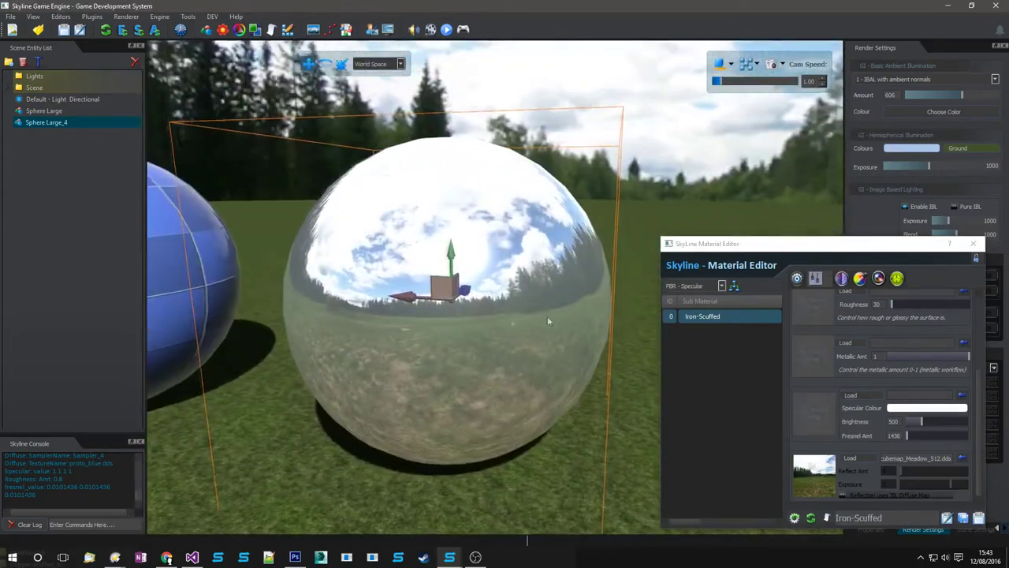
pyautogui.scroll(3, 856, 409)
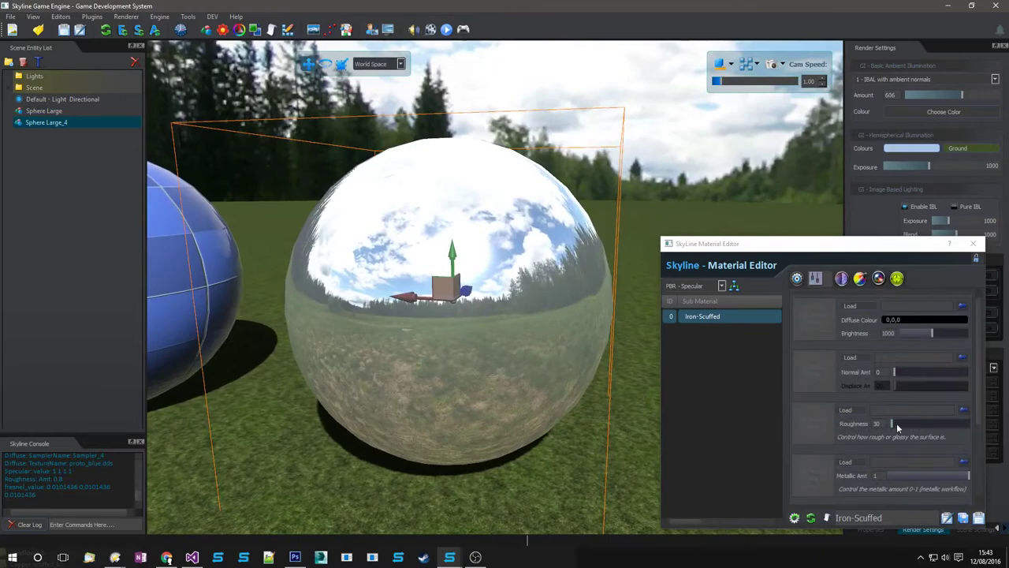
# - Try roughness values of 1054 and then down to 216 to compare blurred and sharper reflections on the sphere
pyautogui.moveTo(897, 427); pyautogui.dragTo(912, 426)
pyautogui.moveTo(586, 342); pyautogui.dragTo(457, 338, button='right')
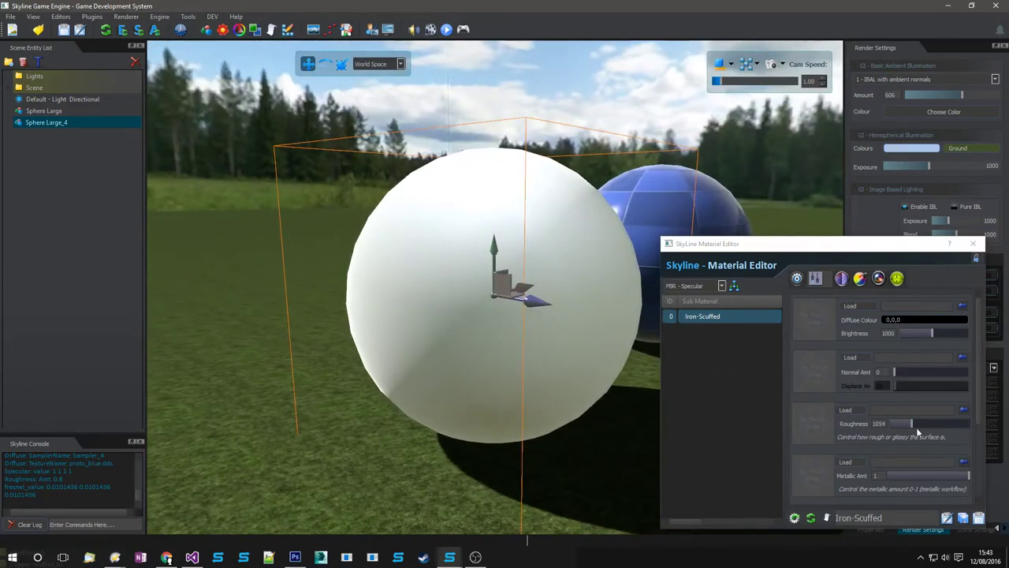
pyautogui.moveTo(913, 426)
pyautogui.mouseDown()
pyautogui.moveTo(891, 424)
pyautogui.moveTo(901, 431)
pyautogui.mouseUp()
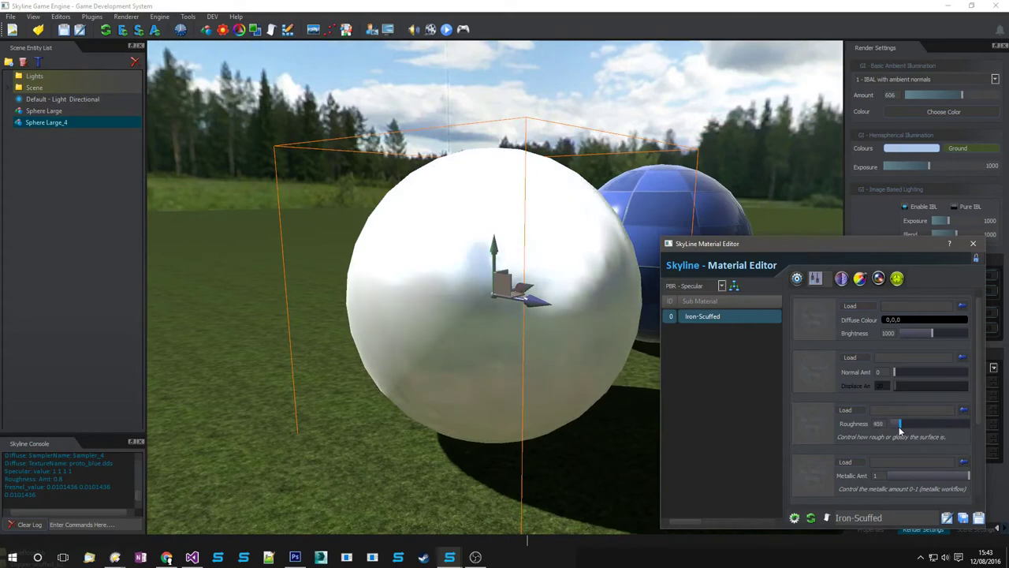
pyautogui.moveTo(900, 429)
pyautogui.mouseDown()
pyautogui.moveTo(908, 432)
pyautogui.moveTo(896, 433)
pyautogui.mouseUp()
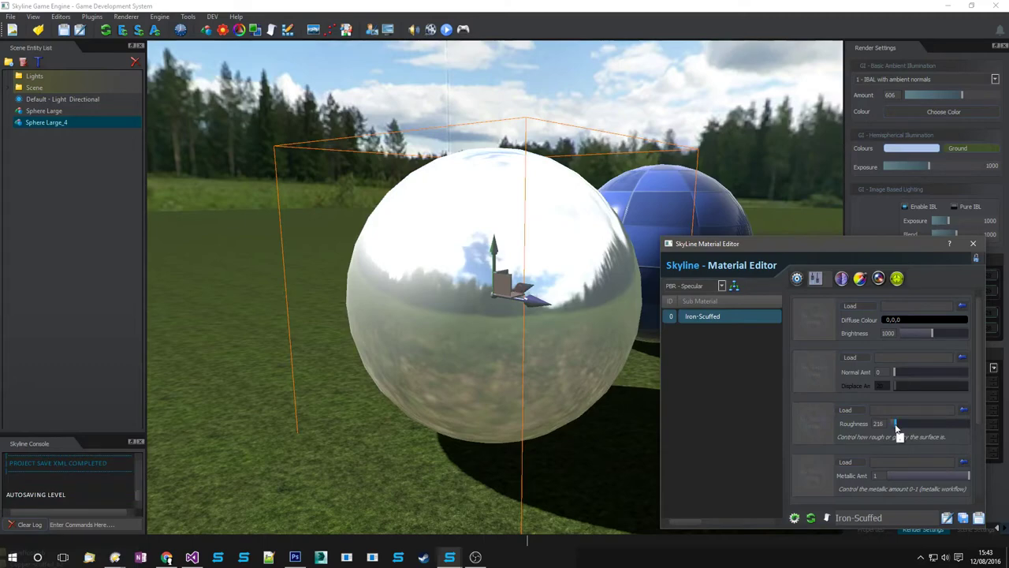
# - Set the material's roughness to 81 and view the sphere's reflections from another side
pyautogui.moveTo(897, 430); pyautogui.dragTo(890, 430)
pyautogui.click(263, 298)
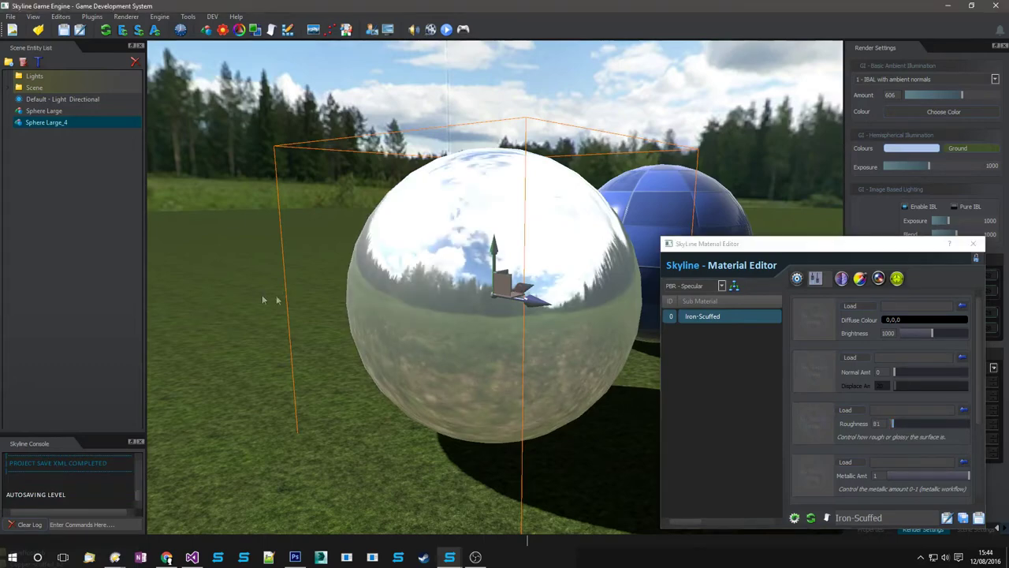
pyautogui.moveTo(276, 300); pyautogui.dragTo(551, 306, button='right')
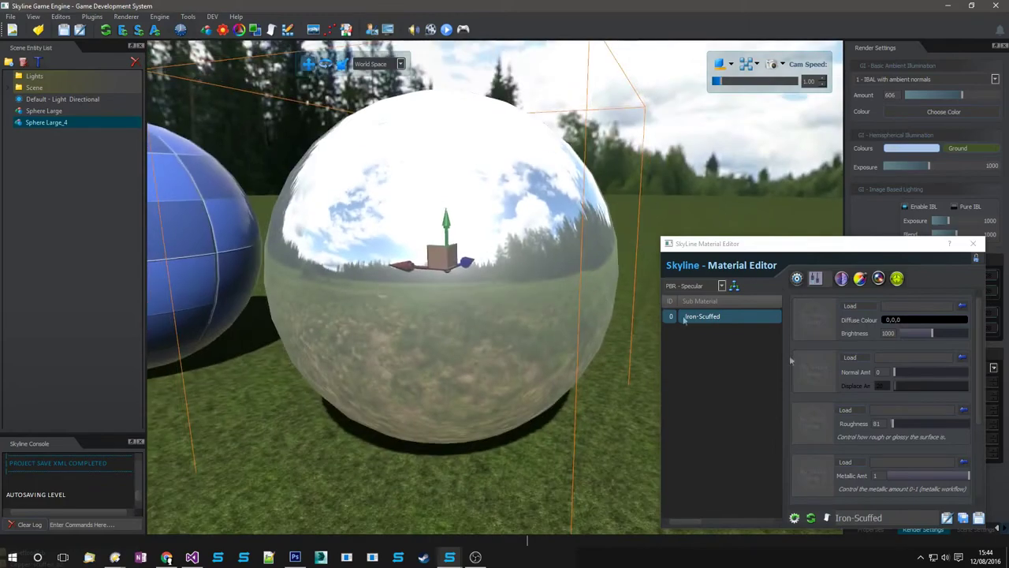
# - Set the metallic amount to 0 and inspect the black sphere's edge reflections from several angles
pyautogui.moveTo(970, 476); pyautogui.dragTo(822, 483)
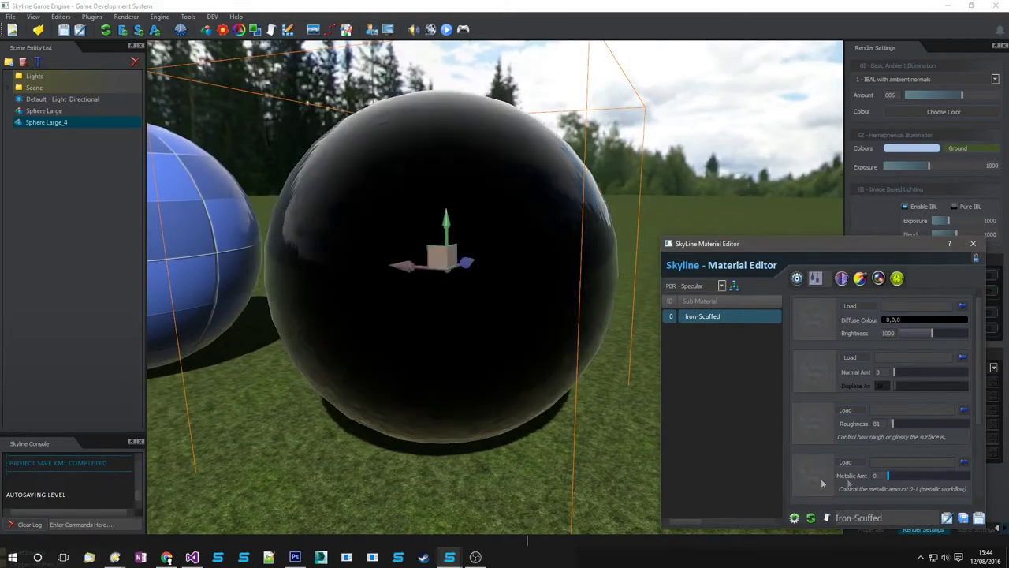
pyautogui.moveTo(550, 384)
pyautogui.mouseDown(button='right')
pyautogui.moveTo(501, 365)
pyautogui.moveTo(566, 363)
pyautogui.moveTo(537, 370)
pyautogui.mouseUp(button='right')
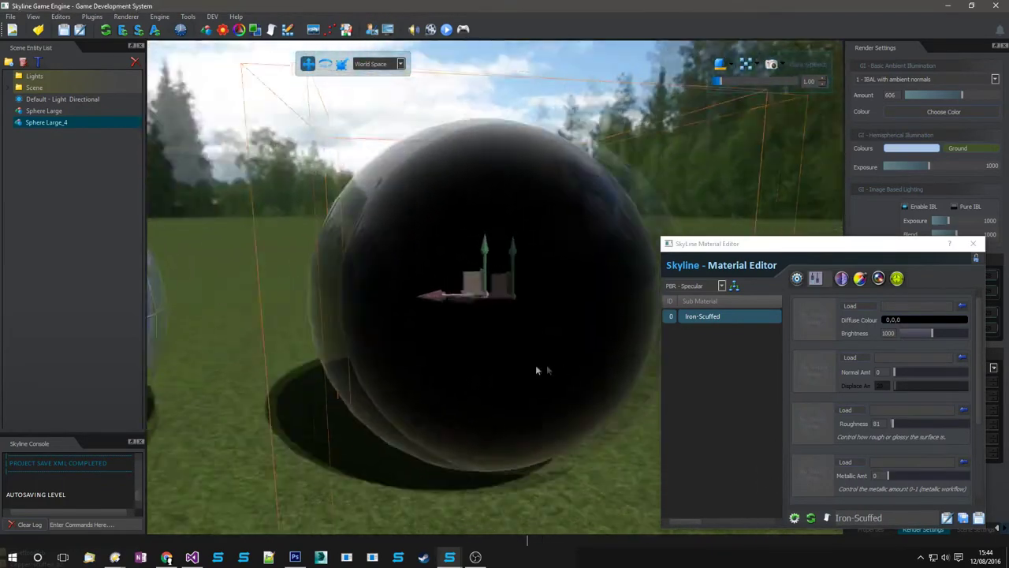
pyautogui.moveTo(536, 370); pyautogui.dragTo(460, 365, button='middle')
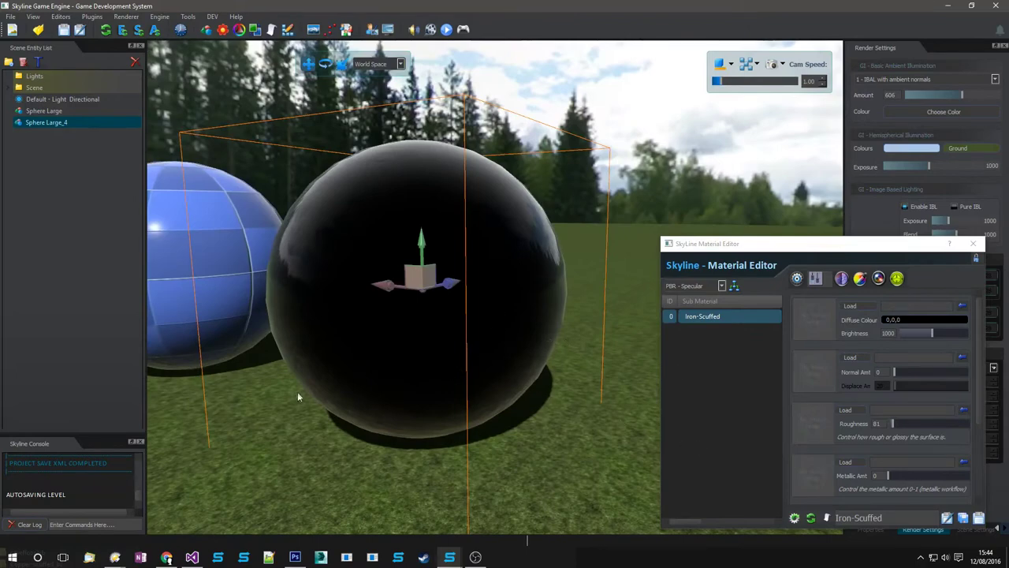
pyautogui.moveTo(298, 393); pyautogui.dragTo(978, 366, button='middle')
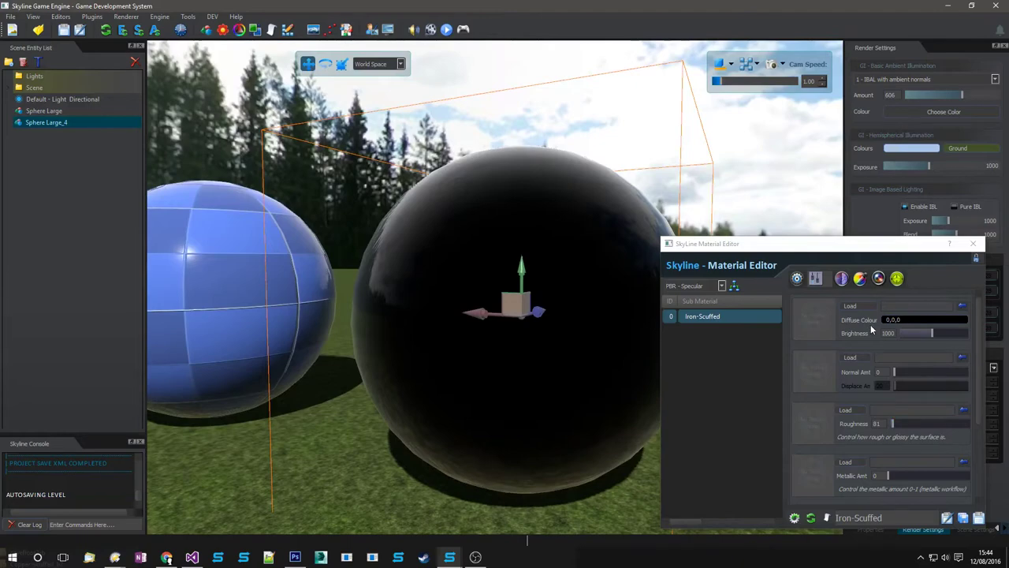
# - Review the material's diffuse colour in the colour picker and keep it black (#000000)
pyautogui.click(892, 320)
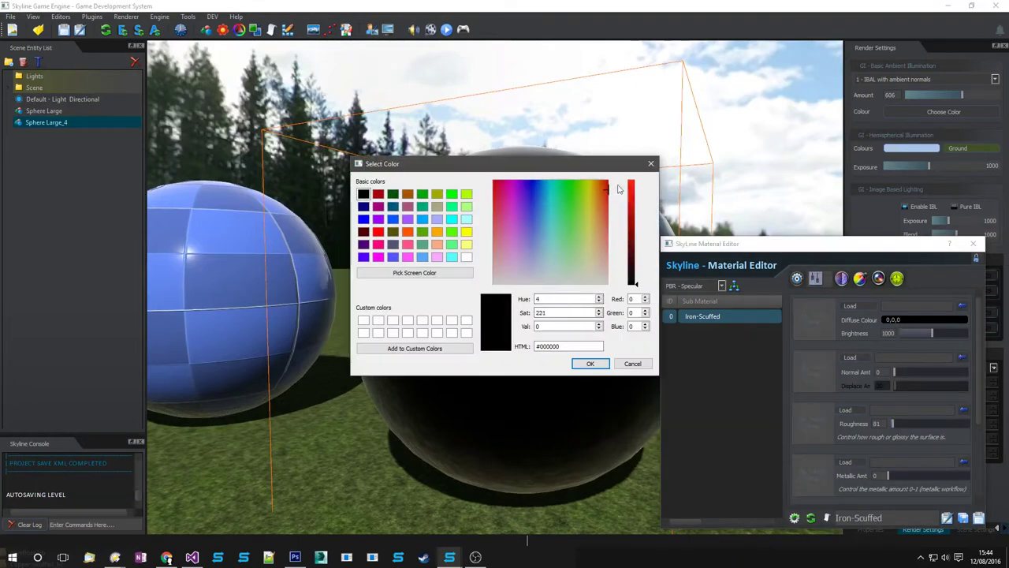
pyautogui.click(591, 365)
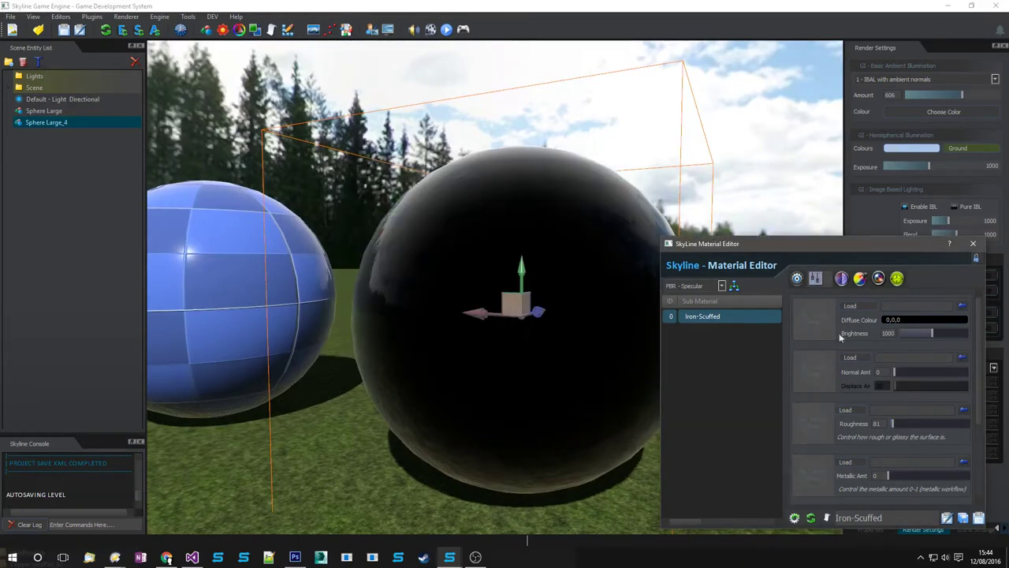
# - Set the material's diffuse colour to pure red (#ff0000) and view the sphere from another side
pyautogui.click(901, 320)
pyautogui.moveTo(608, 273)
pyautogui.mouseDown()
pyautogui.moveTo(612, 179)
pyautogui.moveTo(631, 148)
pyautogui.mouseUp()
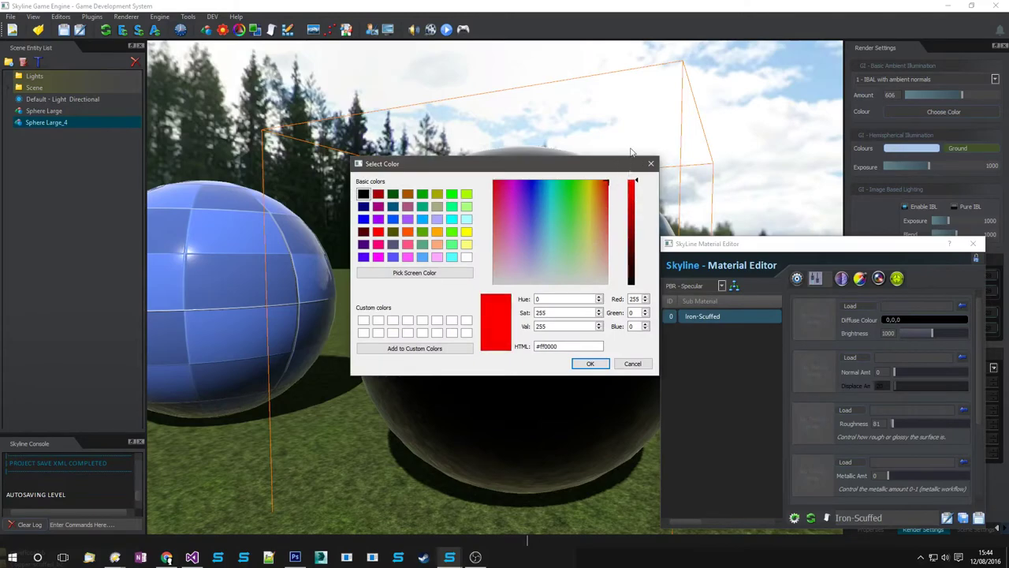
pyautogui.click(590, 364)
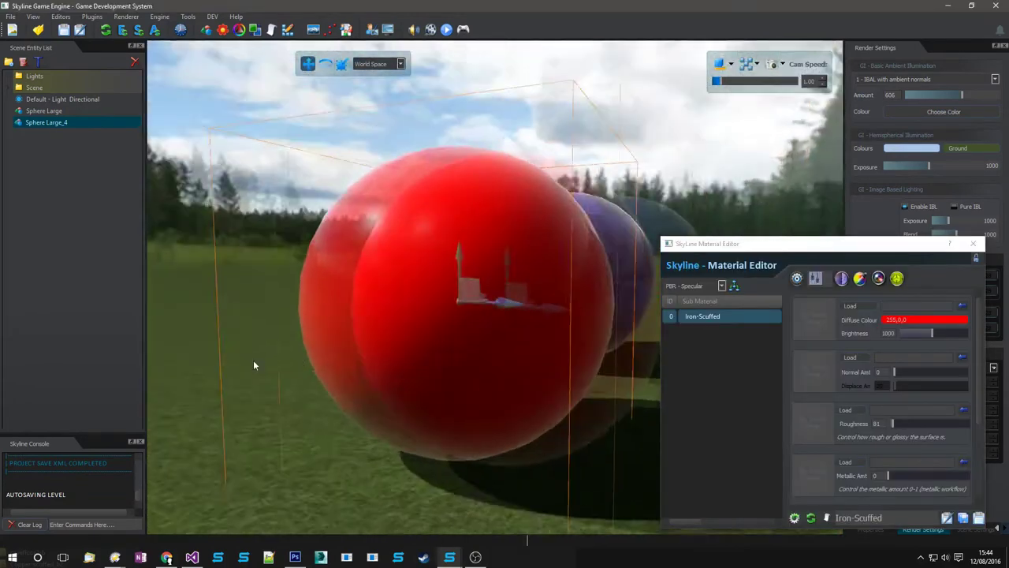
pyautogui.moveTo(574, 361); pyautogui.dragTo(195, 365, button='right')
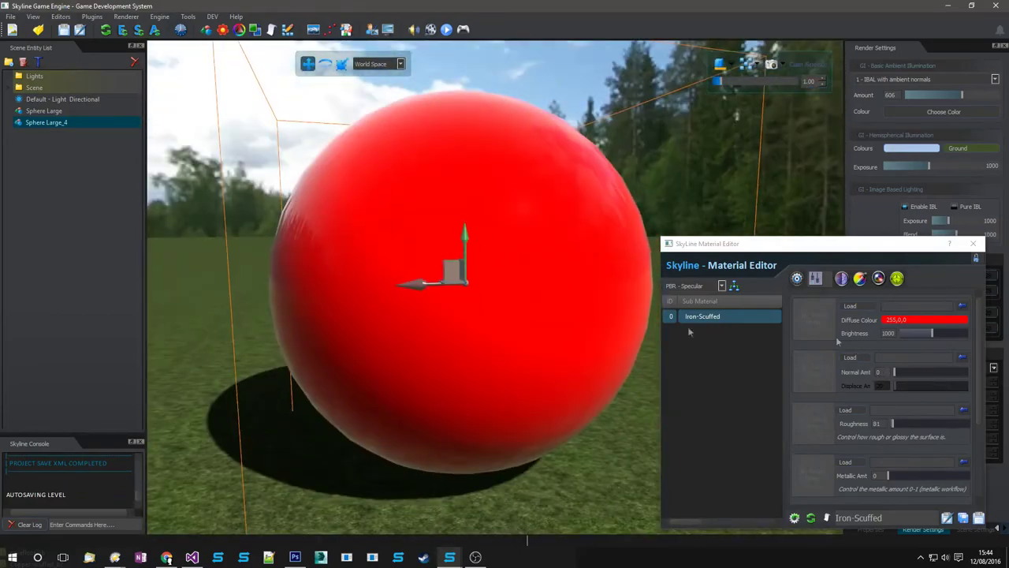
# - Return the material's diffuse colour to black (#000000)
pyautogui.click(917, 318)
pyautogui.click(634, 282)
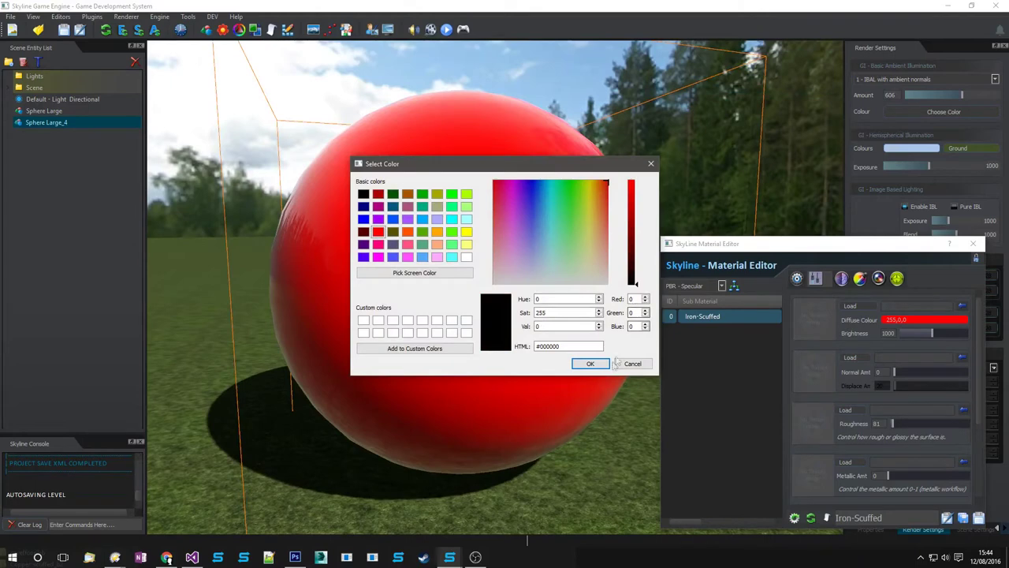
pyautogui.click(592, 363)
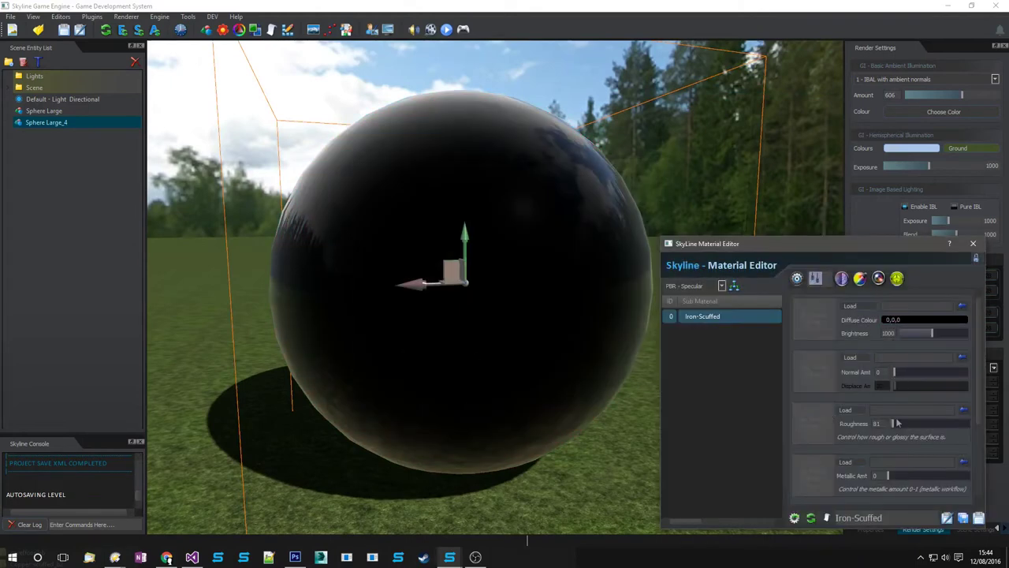
# - Set the material's roughness to 1000 and inspect the upper part of the black sphere up close
pyautogui.moveTo(893, 426); pyautogui.dragTo(912, 427)
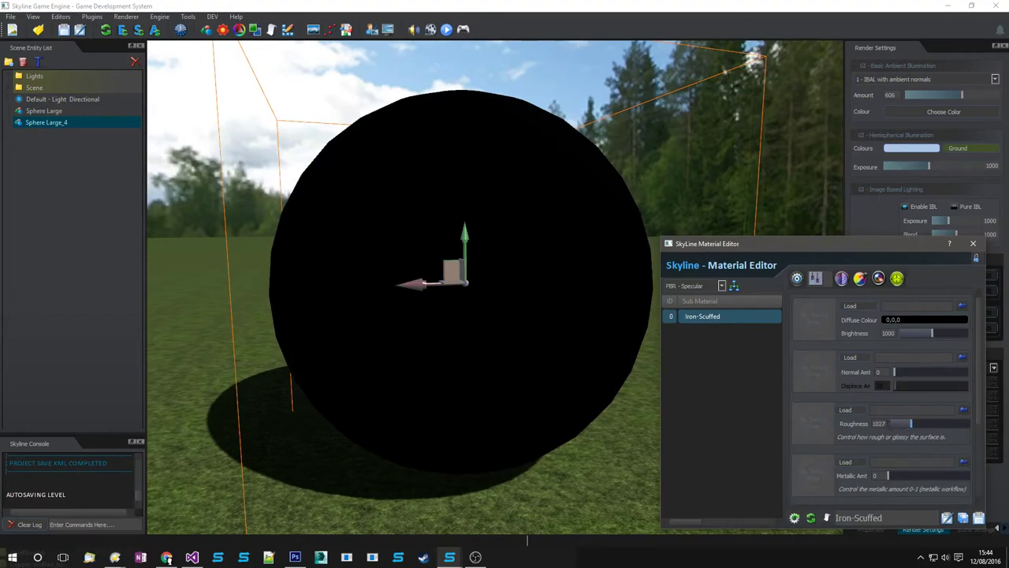
pyautogui.doubleClick(880, 424)
pyautogui.write('1000')
pyautogui.moveTo(175, 367); pyautogui.dragTo(628, 380, button='middle')
pyautogui.moveTo(627, 380); pyautogui.dragTo(677, 238, button='right')
pyautogui.rightClick(463, 364)
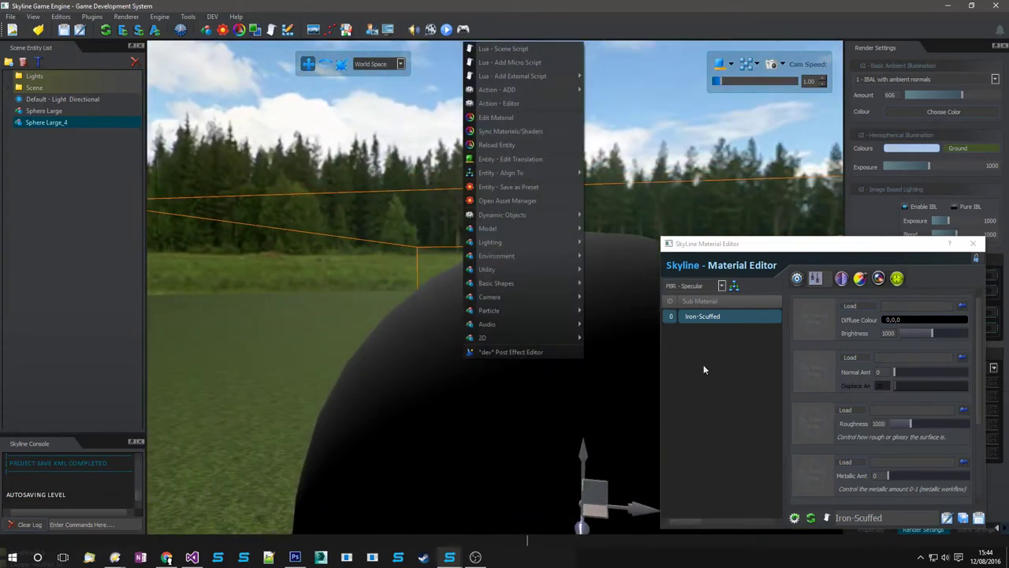
pyautogui.click(812, 426)
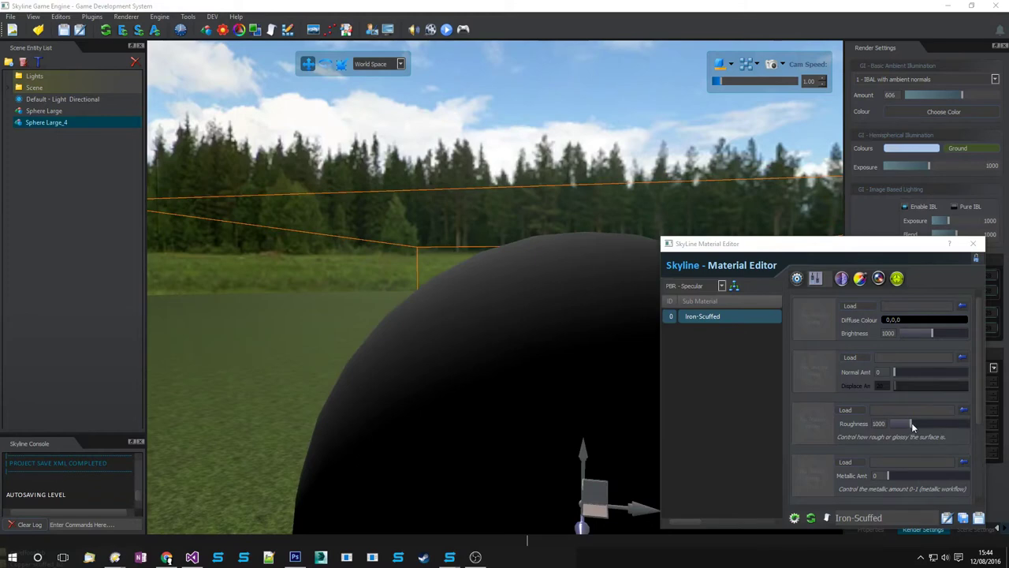
# - Try low roughness values of 27 and 108 to compare the sun highlight on the sphere, then raise the roughness again
pyautogui.moveTo(913, 426); pyautogui.dragTo(893, 424)
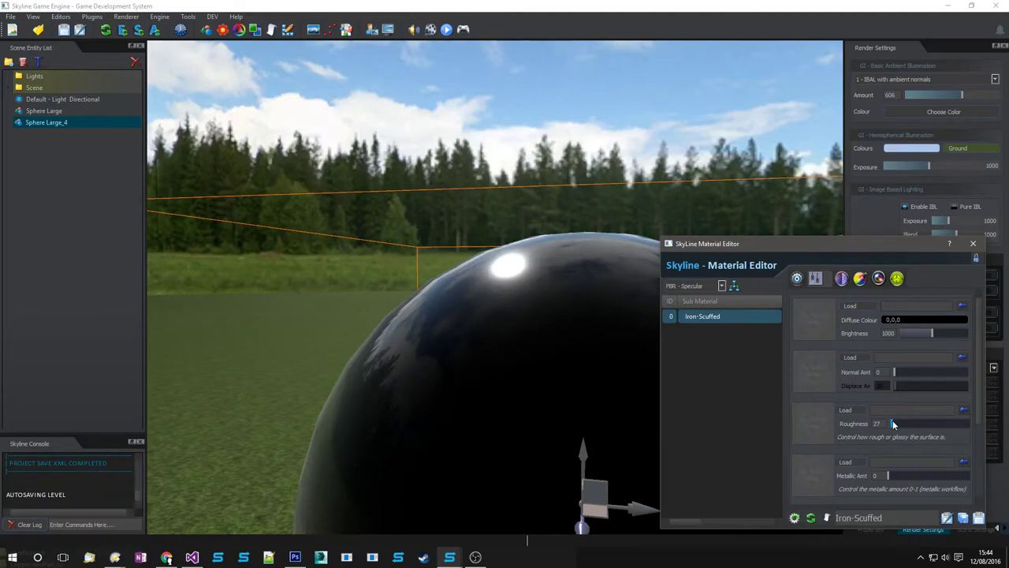
pyautogui.moveTo(893, 424); pyautogui.dragTo(895, 425)
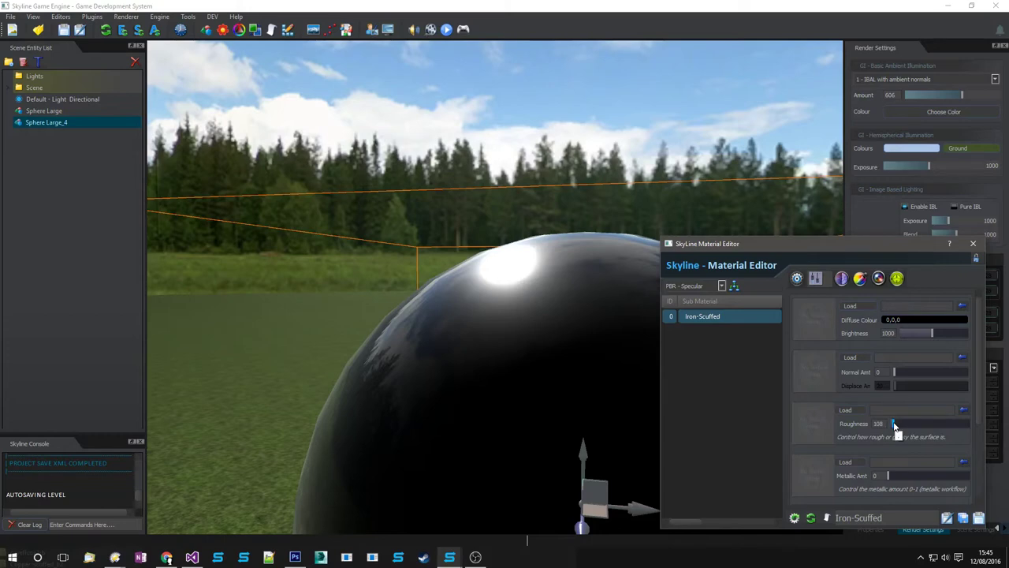
pyautogui.moveTo(893, 424); pyautogui.dragTo(908, 429)
# - Set the material's roughness to exactly 1000 and view the whole black sphere
pyautogui.write('10')
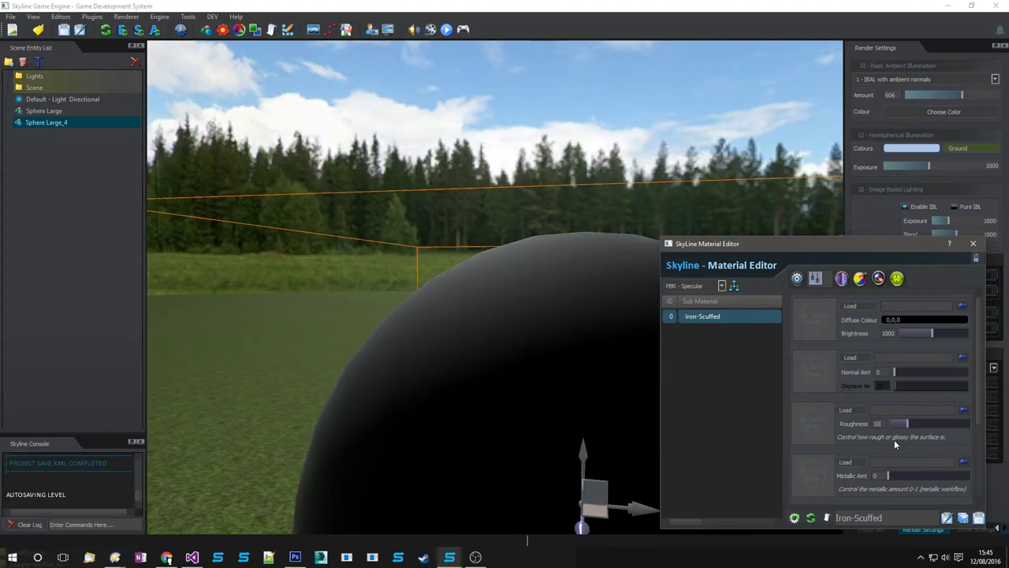
pyautogui.write('00')
pyautogui.press('Return')
pyautogui.moveTo(435, 373); pyautogui.dragTo(505, 374, button='right')
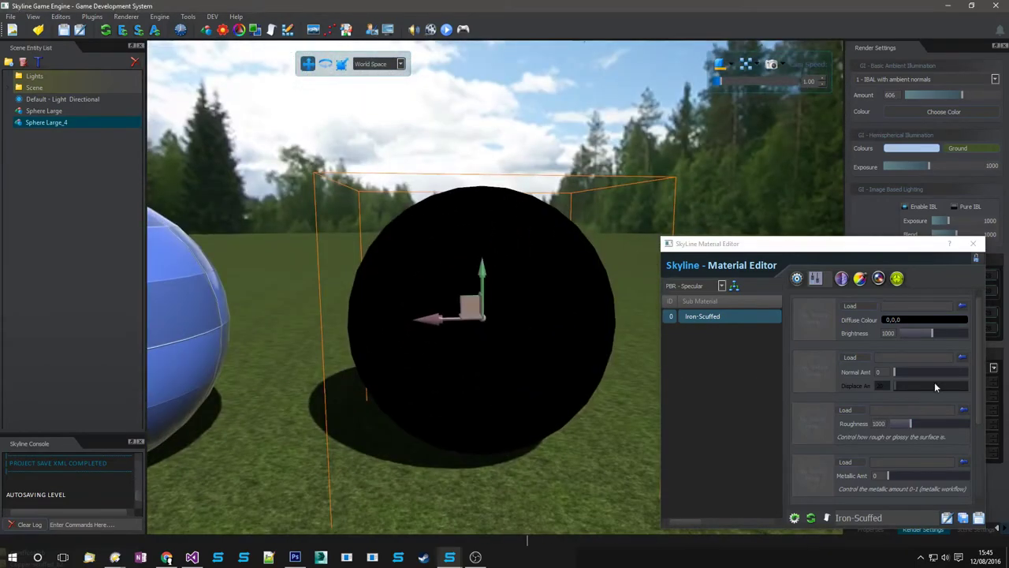
# - Sample the diffuse colour #c2c5c5 from the Iron-Scuffed_basecolor.png thumbnail in the Asset Manager and apply it to the material
pyautogui.moveTo(453, 542)
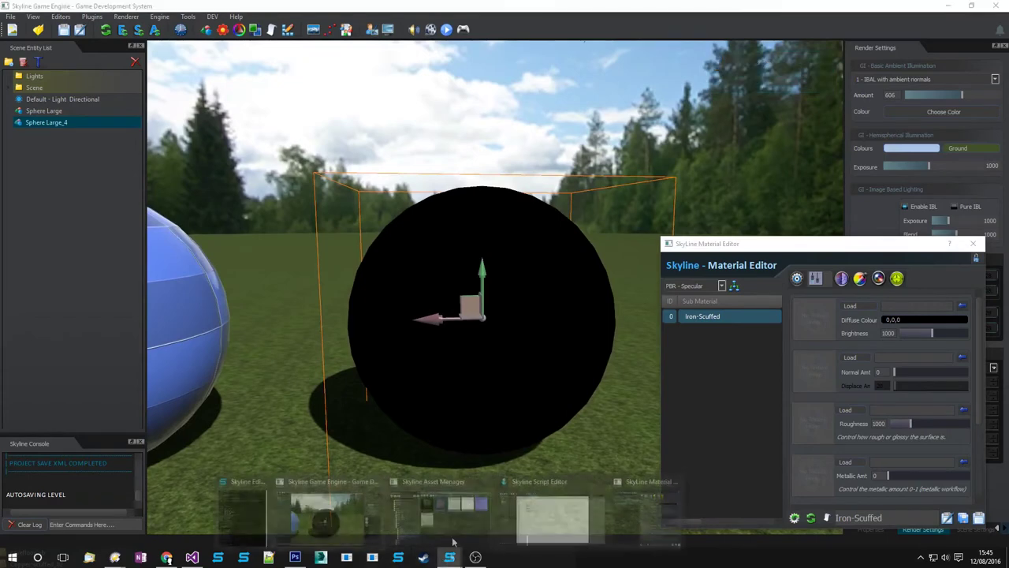
pyautogui.click(452, 512)
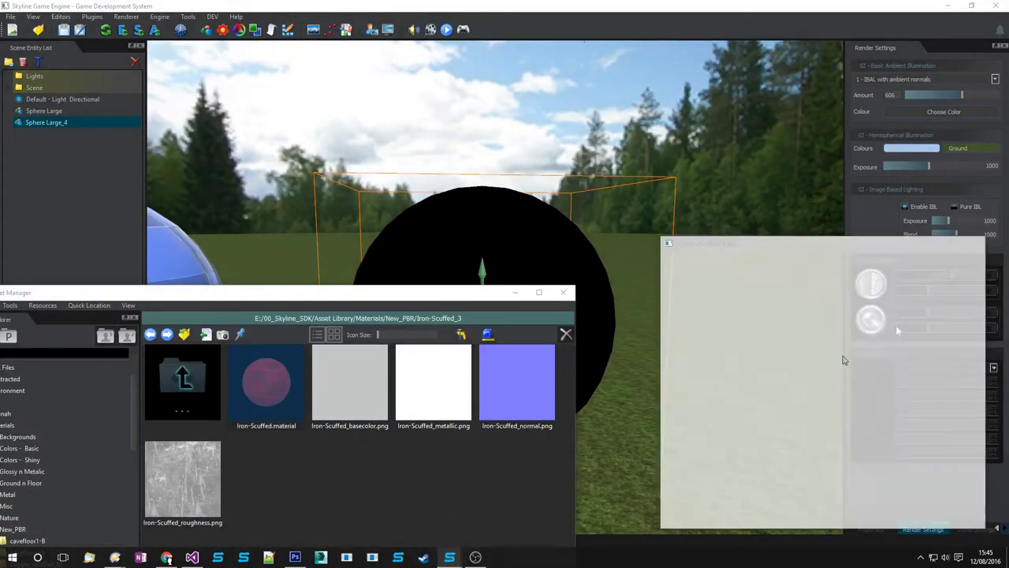
pyautogui.click(414, 273)
pyautogui.click(382, 402)
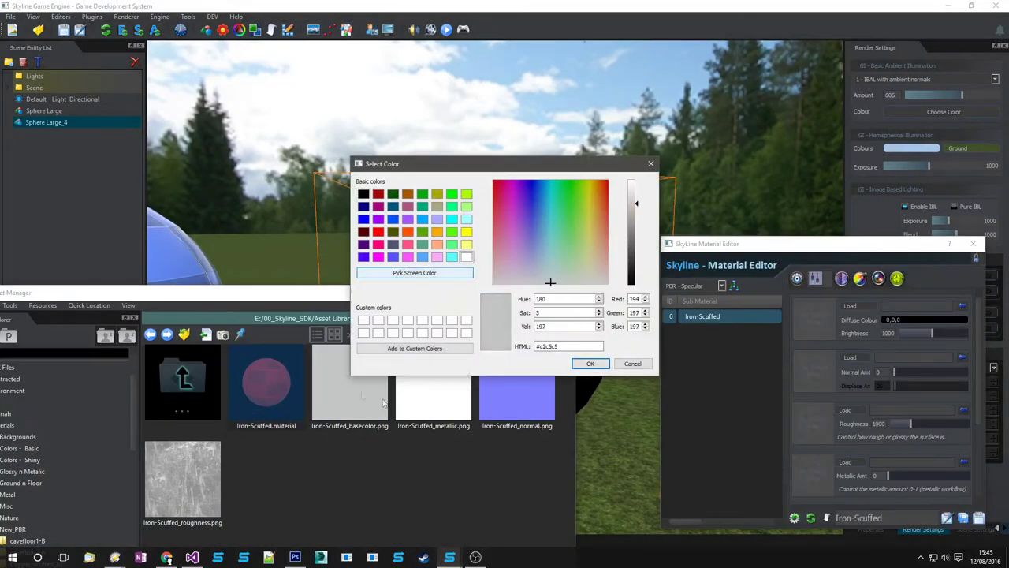
pyautogui.click(590, 363)
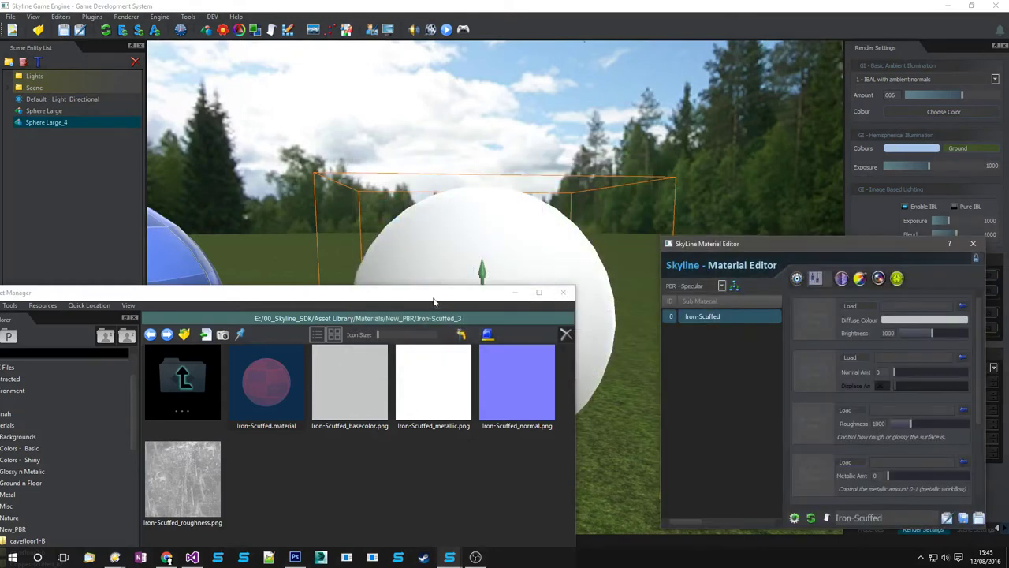
# - Assign Iron-Scuffed_normal.png as the normal map, set the normal amount to 1000 and inspect the sphere's surface
pyautogui.moveTo(450, 298); pyautogui.dragTo(409, 320)
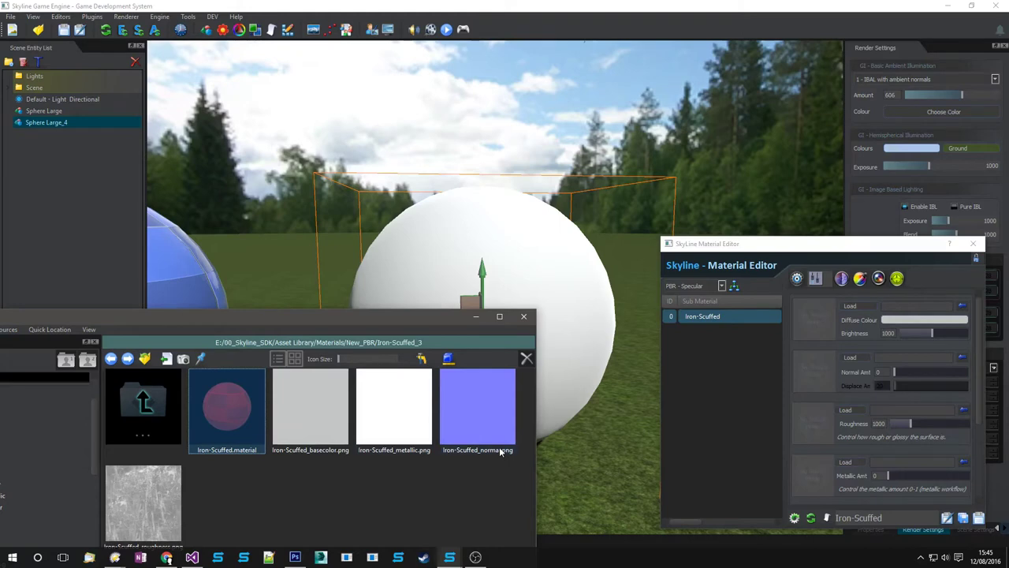
pyautogui.click(484, 420)
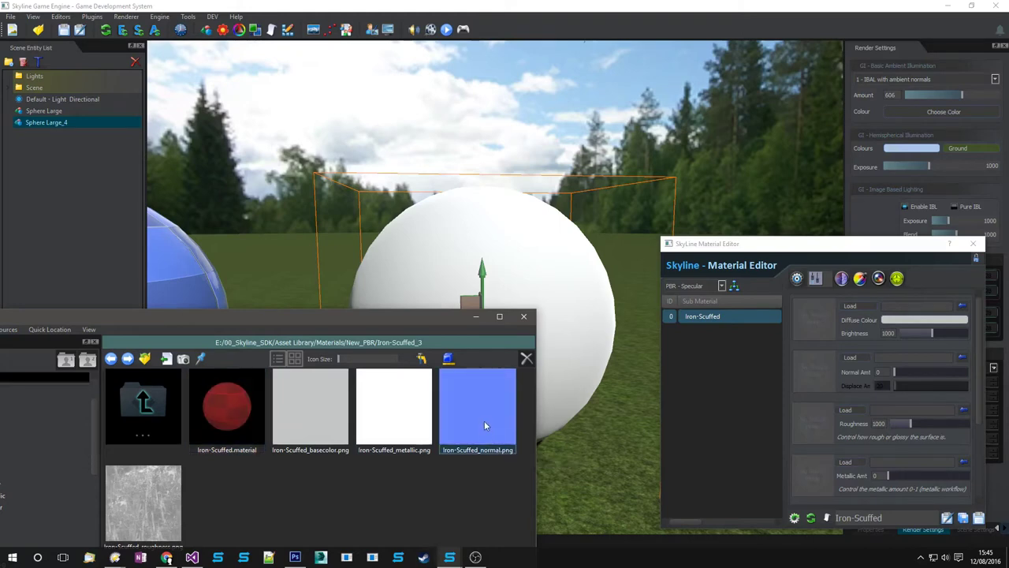
pyautogui.moveTo(471, 418); pyautogui.dragTo(817, 375)
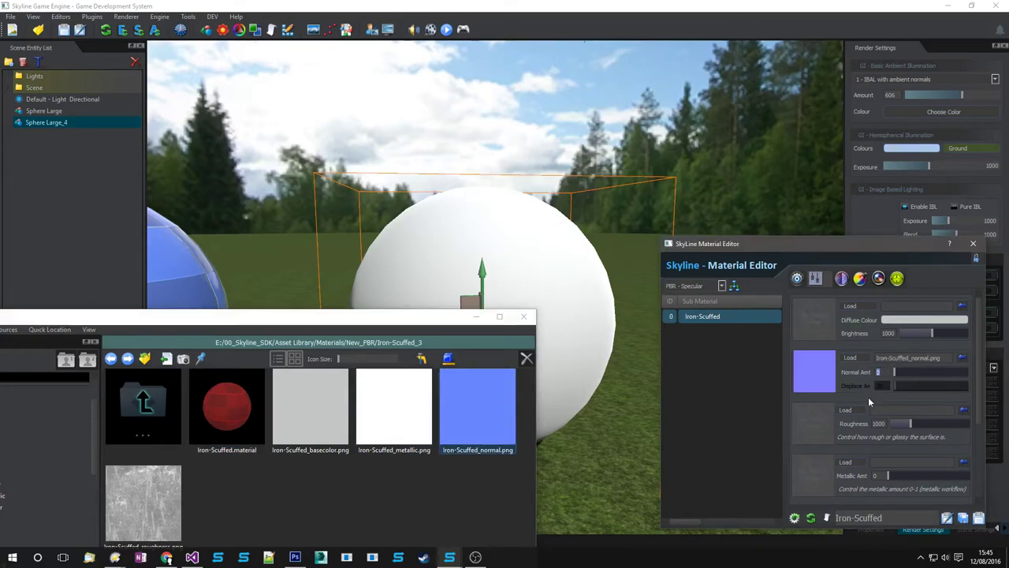
pyautogui.write('1000')
pyautogui.press('Return')
pyautogui.moveTo(597, 365)
pyautogui.mouseDown(button='right')
pyautogui.moveTo(442, 365)
pyautogui.moveTo(285, 342)
pyautogui.moveTo(346, 325)
pyautogui.moveTo(322, 294)
pyautogui.moveTo(244, 328)
pyautogui.moveTo(267, 294)
pyautogui.moveTo(298, 293)
pyautogui.moveTo(333, 297)
pyautogui.moveTo(381, 332)
pyautogui.moveTo(529, 344)
pyautogui.mouseUp(button='right')
pyautogui.press('w')
pyautogui.press('d')
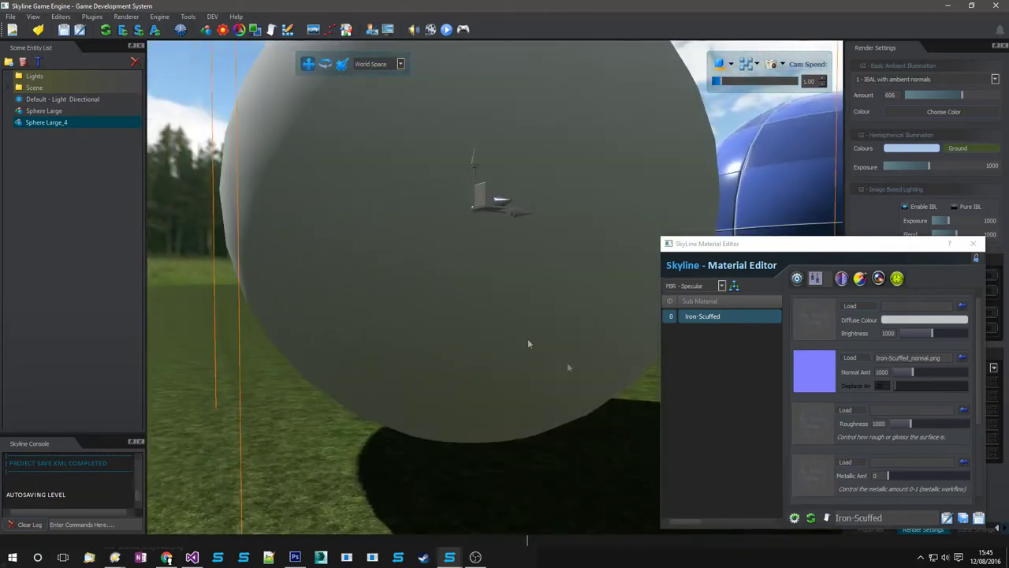
# - Remove the normal map from the material and view the whole sphere
pyautogui.click(968, 359)
pyautogui.moveTo(349, 280); pyautogui.dragTo(450, 341, button='right')
pyautogui.press('s')
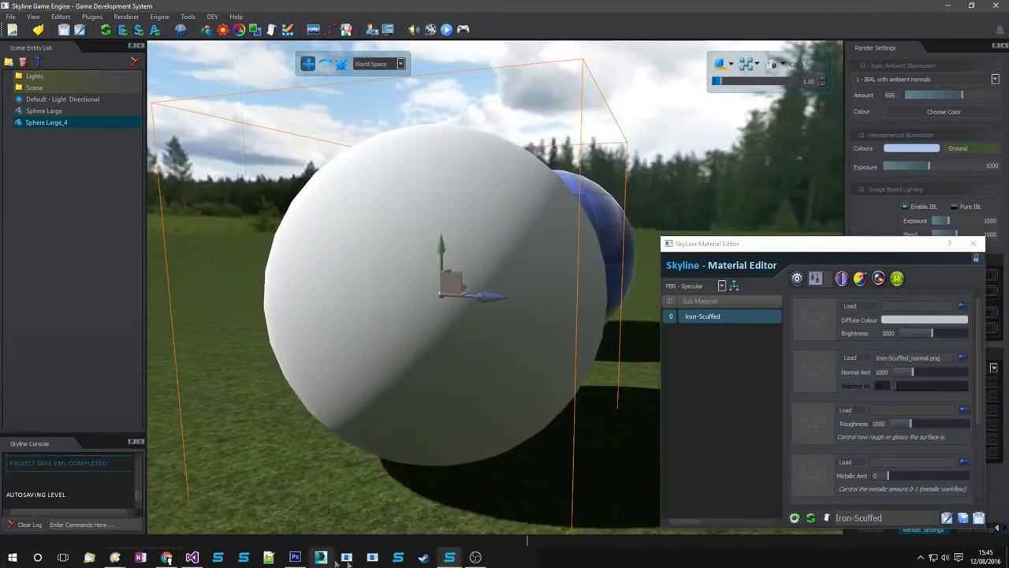
# - Assign Iron-Scuffed_roughness.png from the Asset Manager as the material's roughness map and inspect the sphere up close
pyautogui.moveTo(448, 560)
pyautogui.click(470, 517)
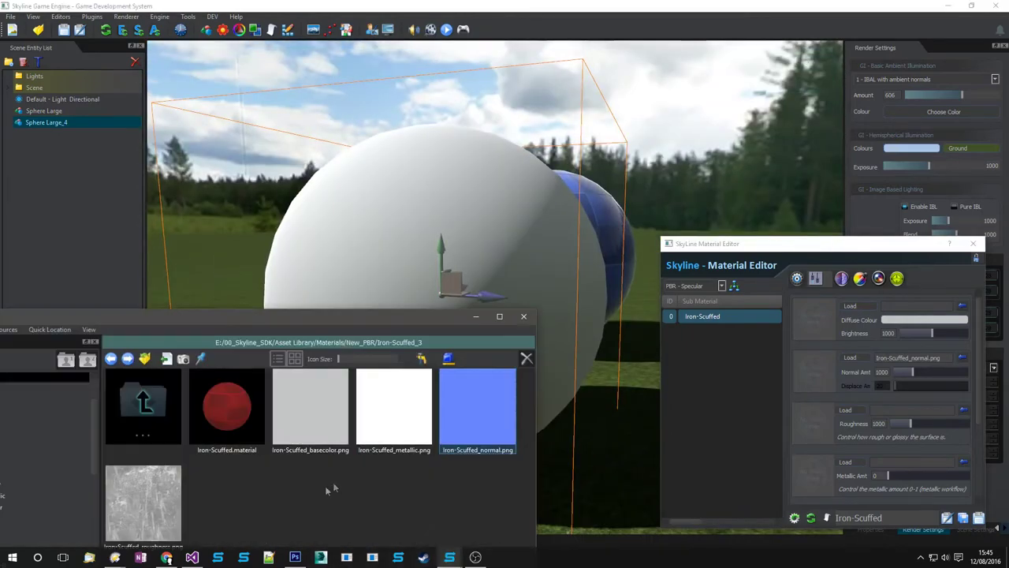
pyautogui.moveTo(133, 517); pyautogui.dragTo(815, 426)
pyautogui.moveTo(547, 305)
pyautogui.mouseDown(button='right')
pyautogui.moveTo(511, 276)
pyautogui.moveTo(475, 268)
pyautogui.moveTo(317, 280)
pyautogui.moveTo(484, 289)
pyautogui.moveTo(421, 284)
pyautogui.moveTo(464, 307)
pyautogui.moveTo(509, 308)
pyautogui.moveTo(530, 297)
pyautogui.mouseUp(button='right')
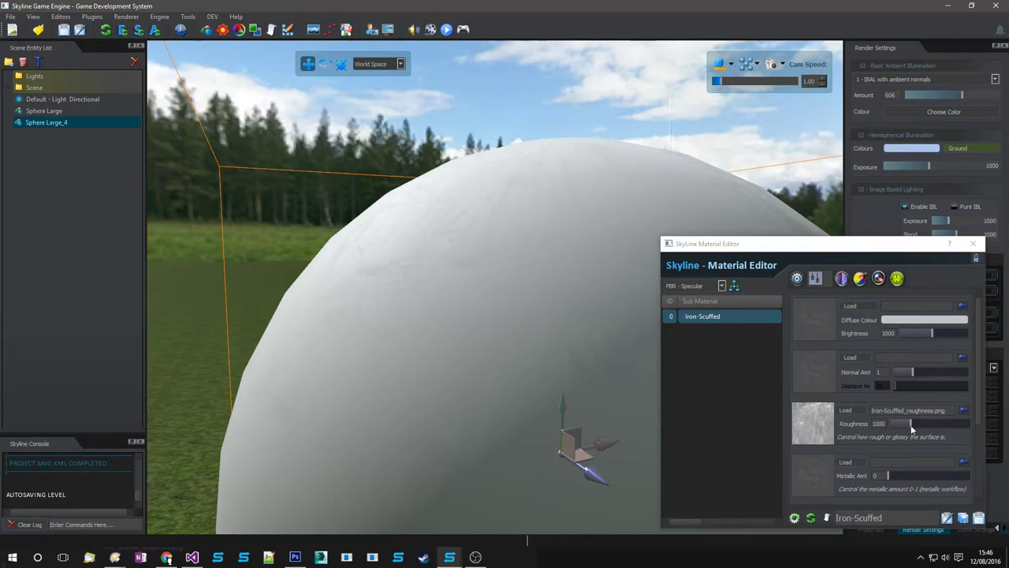
# - Try a lower roughness amount with the roughness map applied, then restore it to 1000
pyautogui.moveTo(912, 427)
pyautogui.mouseDown()
pyautogui.moveTo(896, 432)
pyautogui.moveTo(908, 438)
pyautogui.mouseUp()
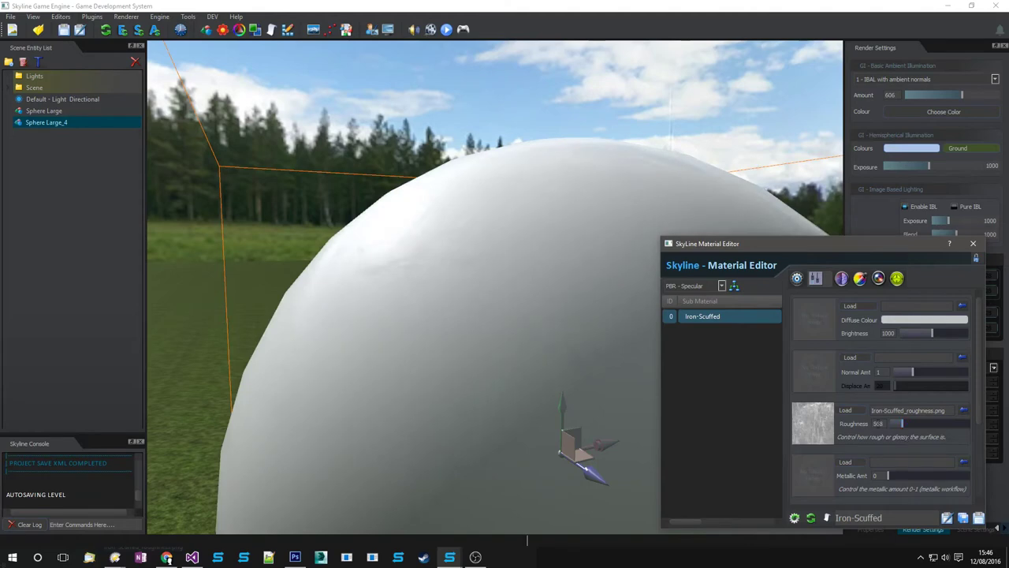
pyautogui.write('1000')
pyautogui.press('Return')
# - Raise the metallic amount to 1000 and inspect the scuffed metal reflections on the sphere
pyautogui.scroll(-3, 794, 435)
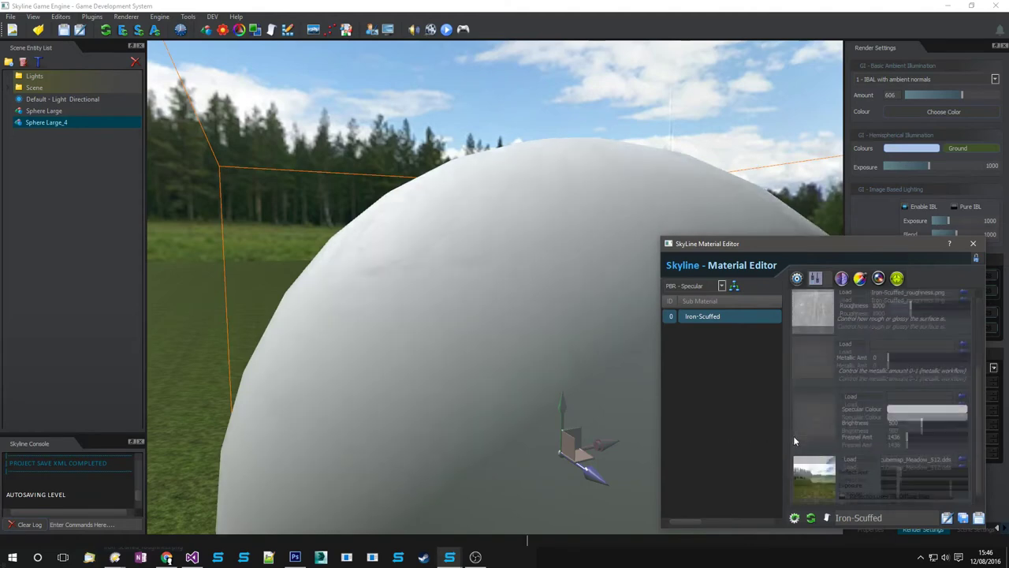
pyautogui.moveTo(889, 361); pyautogui.dragTo(971, 360)
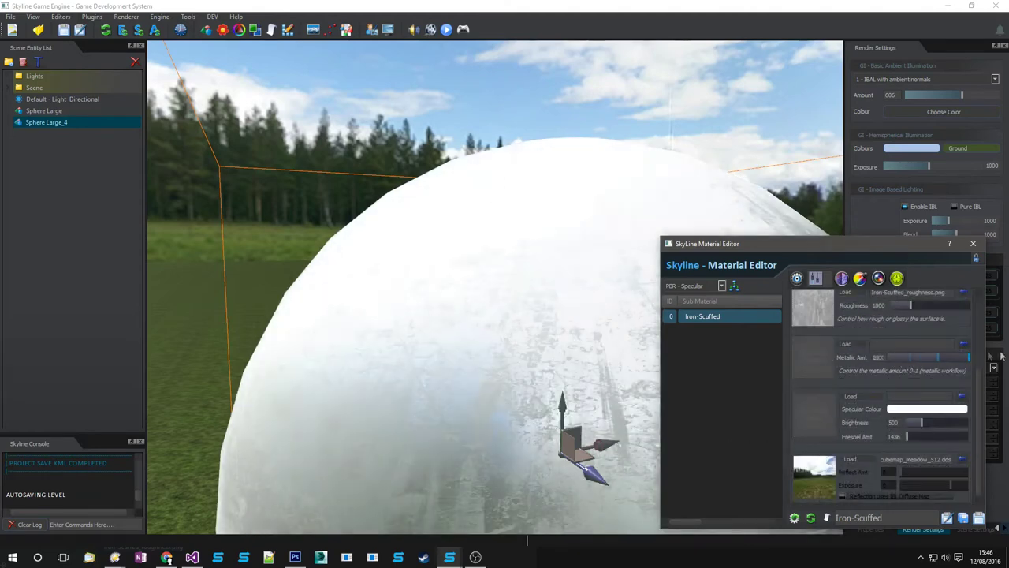
pyautogui.moveTo(505, 369); pyautogui.dragTo(475, 342, button='middle')
pyautogui.press('s')
pyautogui.moveTo(475, 338); pyautogui.dragTo(379, 283, button='right')
# - Set the specular colour to #c2c5c5 by sampling the diffuse colour swatch, and view the sphere from several sides
pyautogui.scroll(3, 801, 439)
pyautogui.scroll(1, 802, 438)
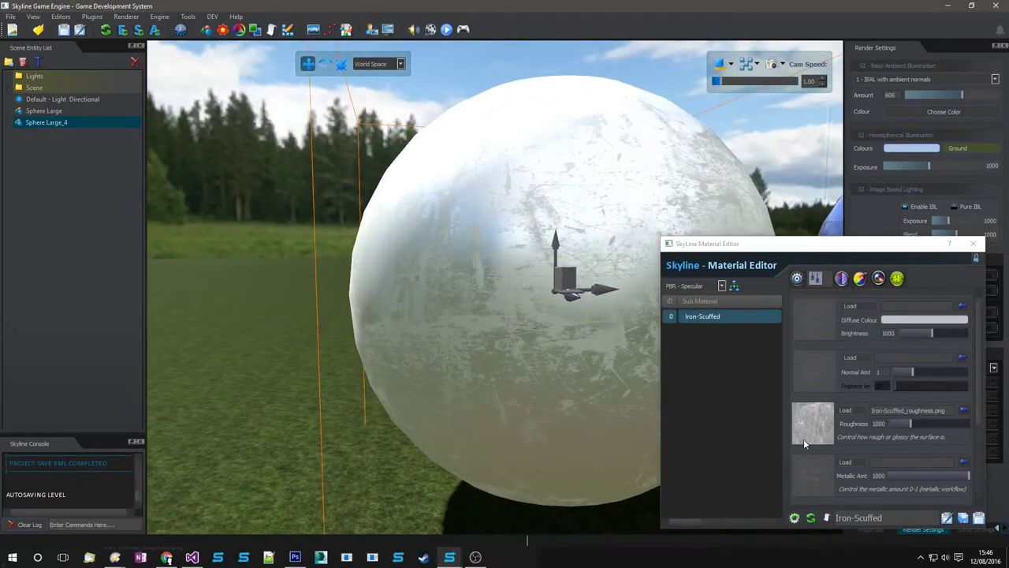
pyautogui.scroll(-3, 808, 355)
pyautogui.scroll(3, 805, 391)
pyautogui.scroll(1, 807, 404)
pyautogui.scroll(-3, 815, 447)
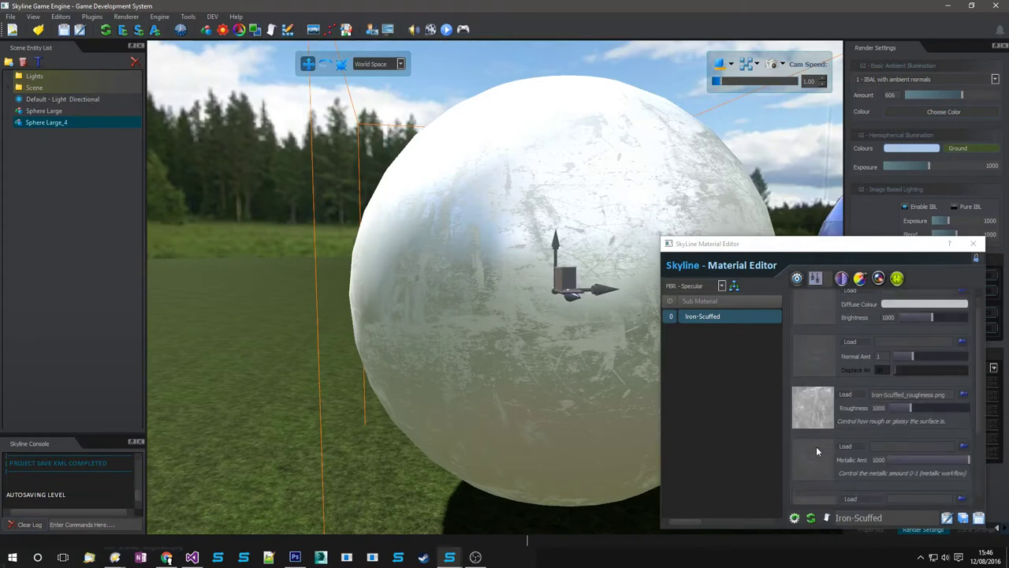
pyautogui.click(914, 518)
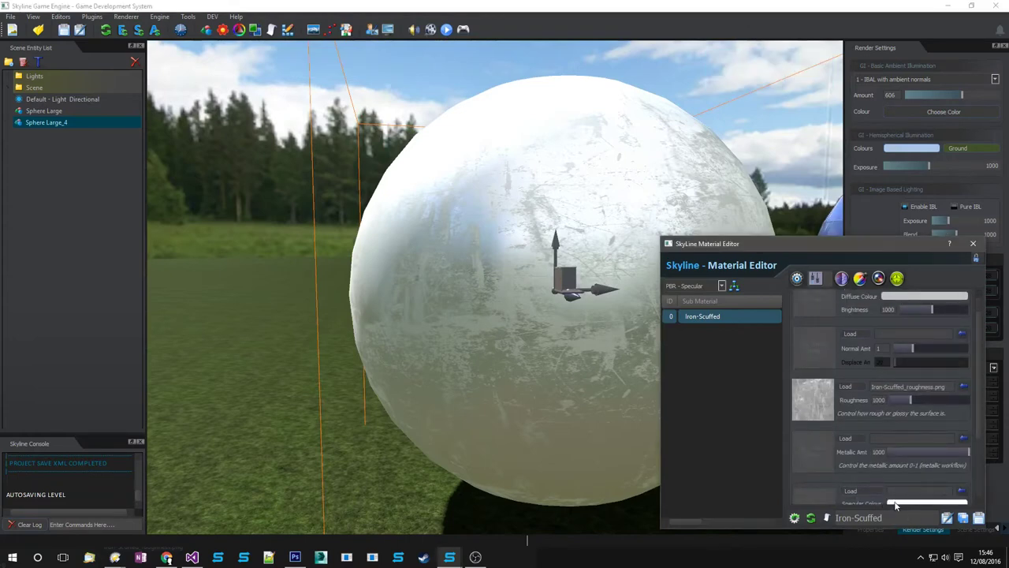
pyautogui.click(895, 503)
pyautogui.click(414, 272)
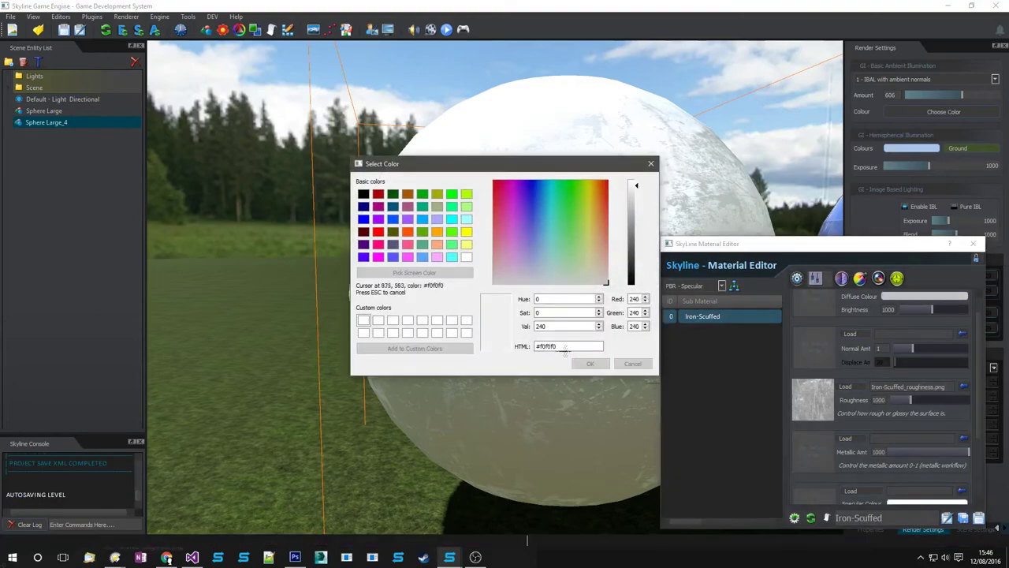
pyautogui.click(886, 298)
pyautogui.click(590, 363)
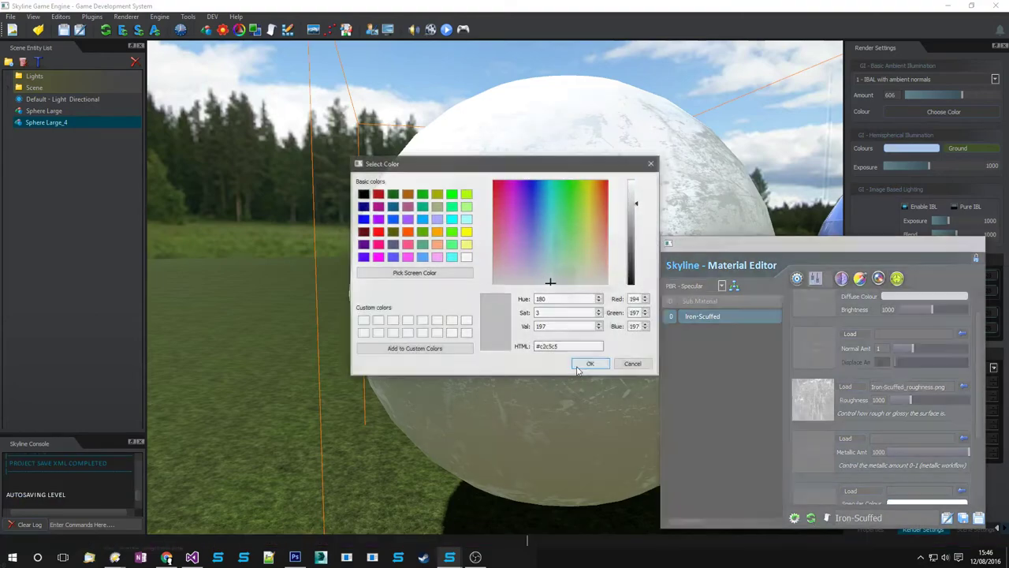
pyautogui.click(329, 368)
pyautogui.moveTo(332, 368); pyautogui.dragTo(439, 366, button='middle')
pyautogui.moveTo(440, 371); pyautogui.dragTo(411, 382, button='right')
pyautogui.moveTo(611, 354); pyautogui.dragTo(440, 354, button='right')
# - Try other diffuse and specular brightness values, keep the specular brightness at 500, and inspect the sphere
pyautogui.moveTo(933, 313); pyautogui.dragTo(931, 313)
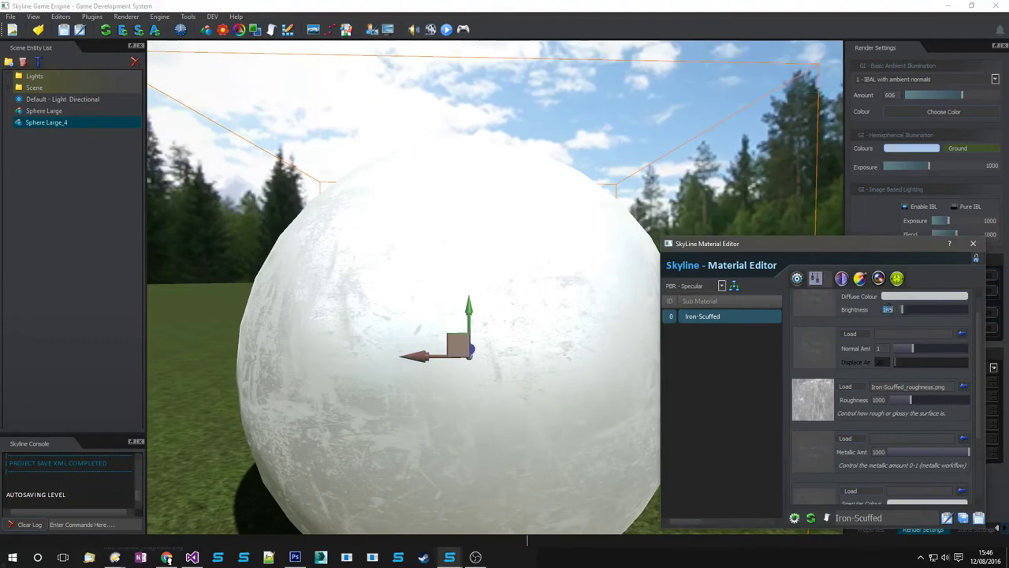
pyautogui.scroll(-3, 893, 430)
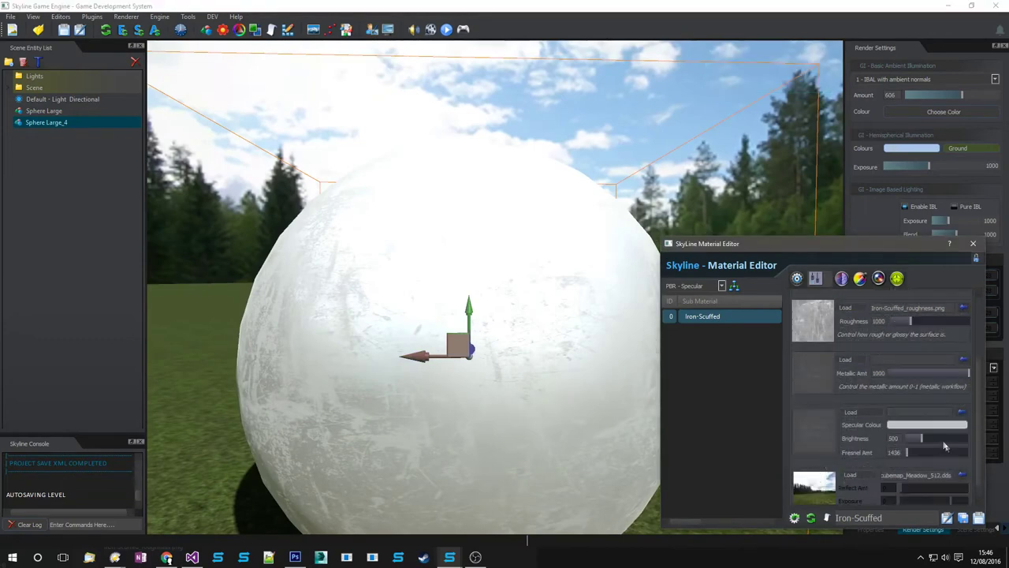
pyautogui.moveTo(921, 439); pyautogui.dragTo(921, 439)
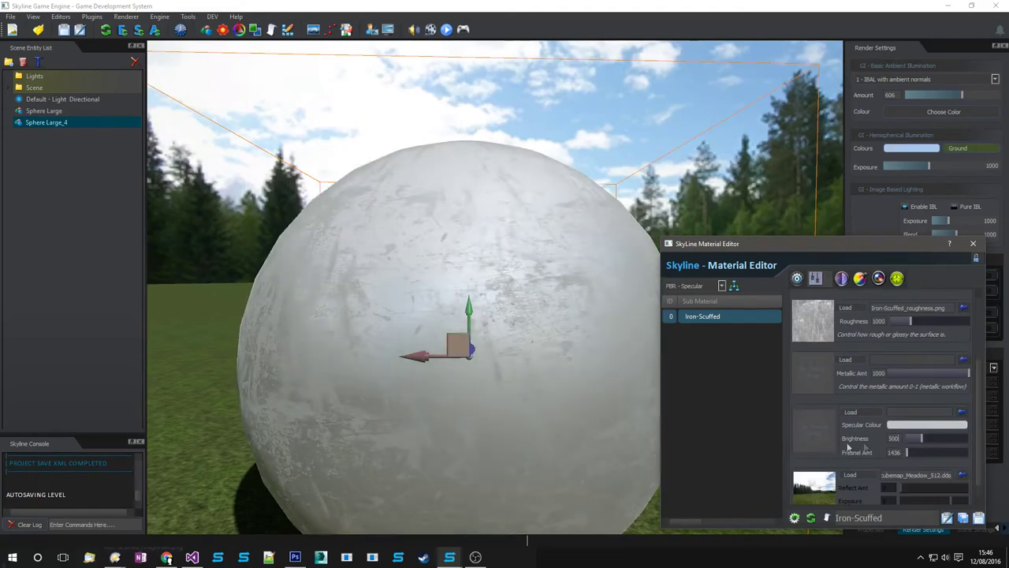
pyautogui.moveTo(347, 394); pyautogui.dragTo(493, 376, button='middle')
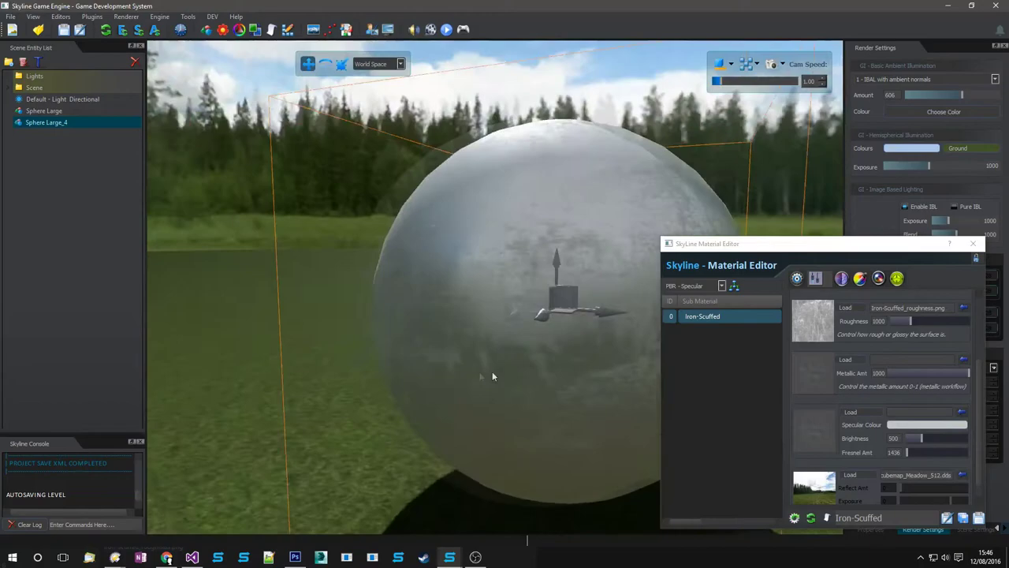
# - Try roughness amounts of 500 and 800 on the Iron-Scuffed material and inspect the sphere's reflections
pyautogui.moveTo(492, 376); pyautogui.dragTo(740, 344, button='right')
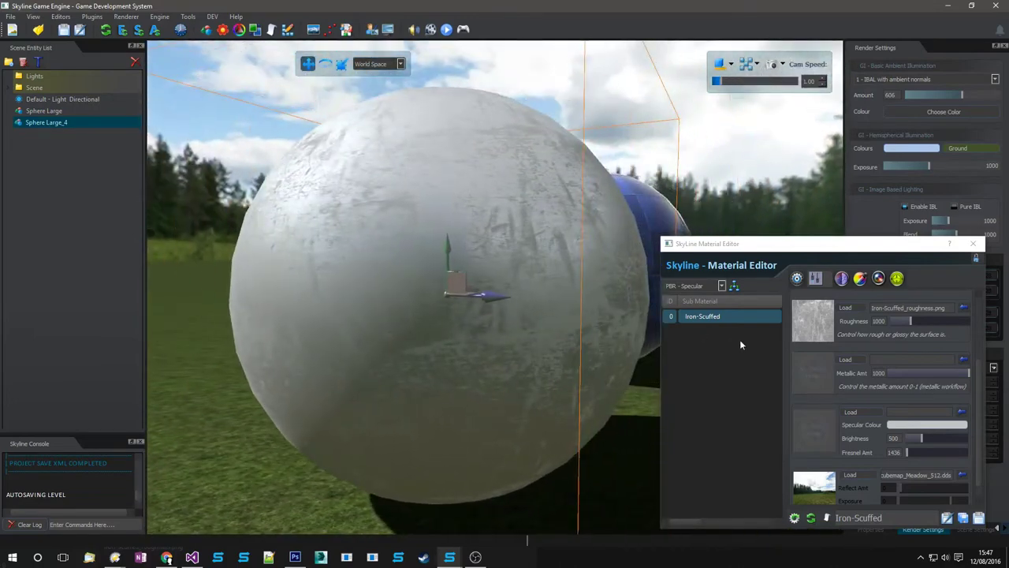
pyautogui.moveTo(911, 322); pyautogui.dragTo(895, 321)
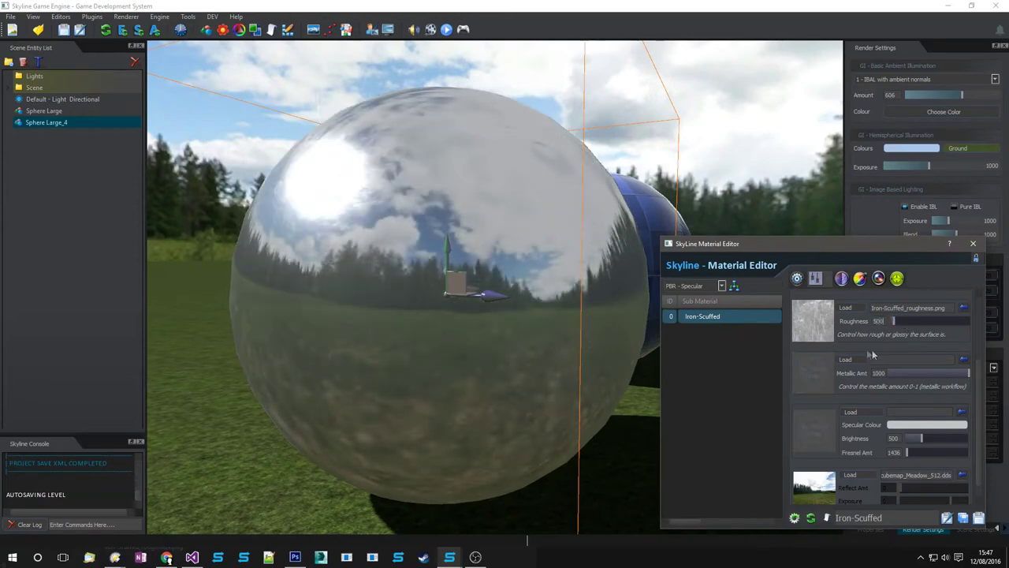
pyautogui.press('Return')
pyautogui.moveTo(607, 337); pyautogui.dragTo(447, 307, button='right')
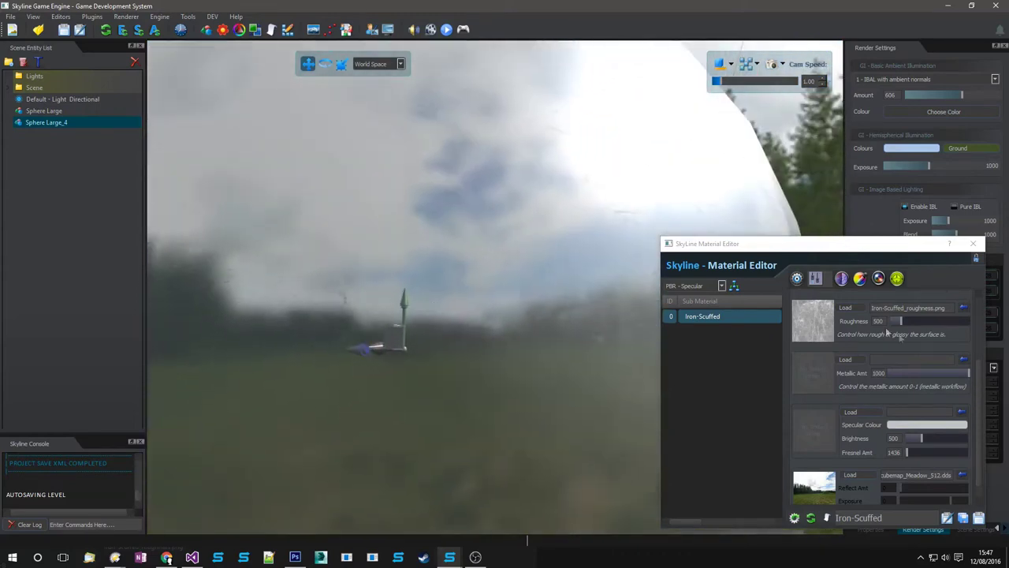
pyautogui.click(874, 343)
pyautogui.press('Return')
pyautogui.moveTo(295, 328); pyautogui.dragTo(323, 328, button='right')
# - Set the Iron-Scuffed roughness amount to 700, view the whole sphere, and save the material
pyautogui.doubleClick(878, 321)
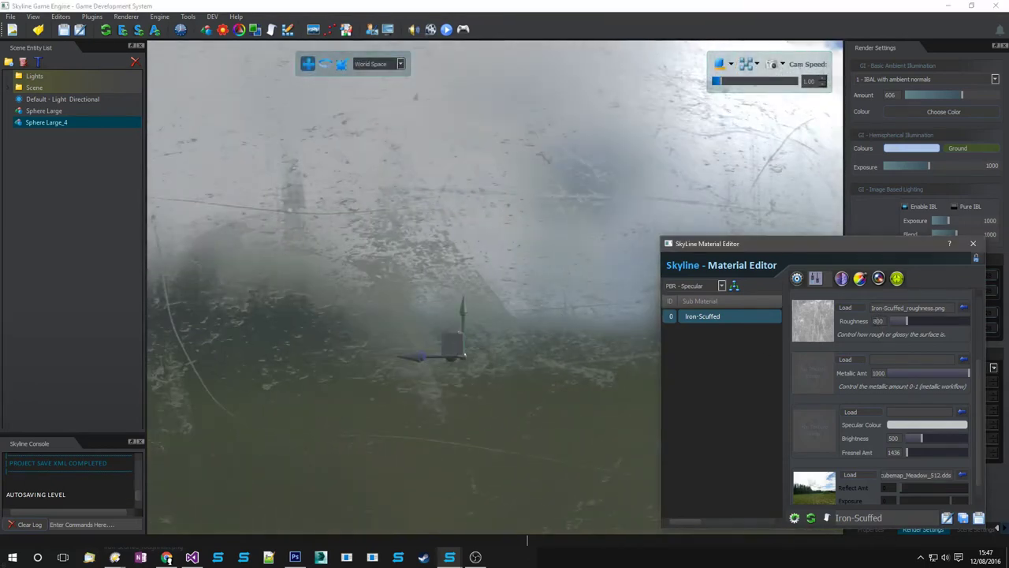
pyautogui.write('700')
pyautogui.moveTo(438, 321); pyautogui.dragTo(631, 362, button='right')
pyautogui.click(978, 519)
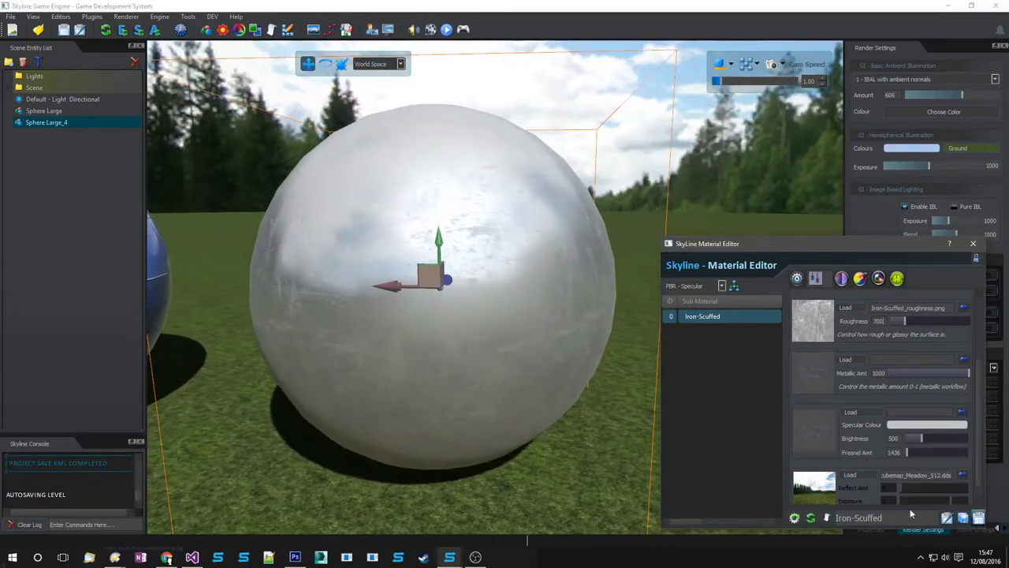
# - Duplicate the Iron-Scuffed sphere, place the copy beside the original, and close the material editor
pyautogui.moveTo(339, 295); pyautogui.dragTo(359, 316, button='right')
pyautogui.press('s')
pyautogui.keyDown('shift'); pyautogui.moveTo(312, 290); pyautogui.dragTo(531, 301); pyautogui.keyUp('shift')
pyautogui.press('d')
pyautogui.press('a')
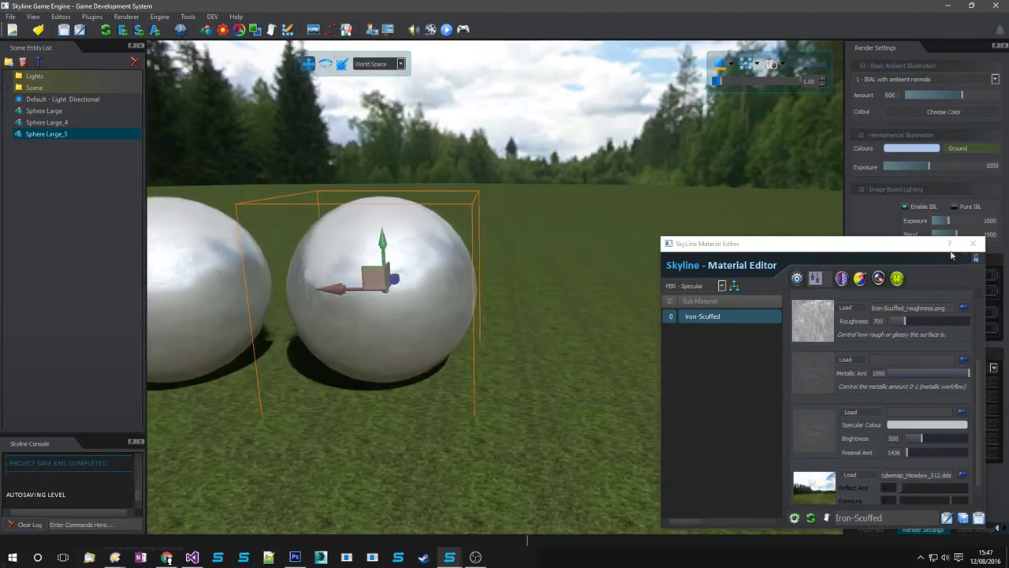
pyautogui.click(973, 244)
# - Switch to the Asset Manager and regenerate the thumbnail of Iron-Scuffed.material
pyautogui.click(450, 557)
pyautogui.click(458, 527)
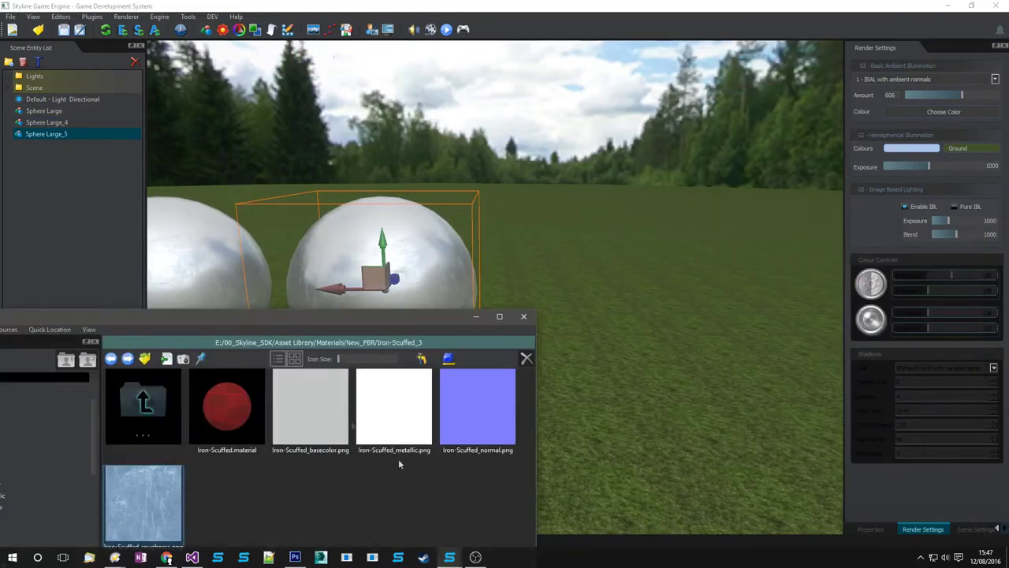
pyautogui.rightClick(231, 425)
pyautogui.click(261, 444)
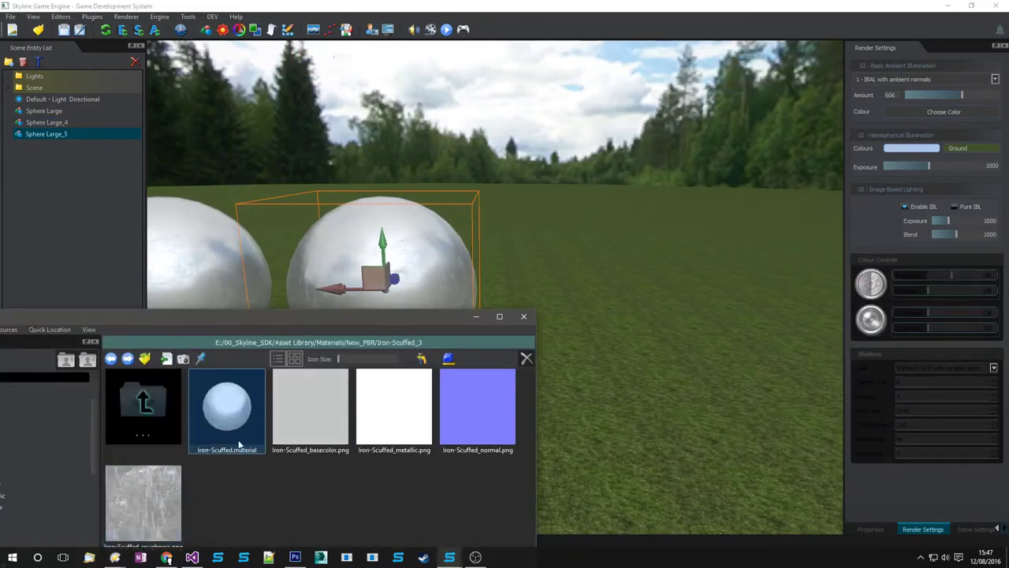
# - Create a new material file named Copper-Scuffed in the New_PBR/Copper-scuffed_b2 folder
pyautogui.moveTo(173, 316); pyautogui.dragTo(283, 129)
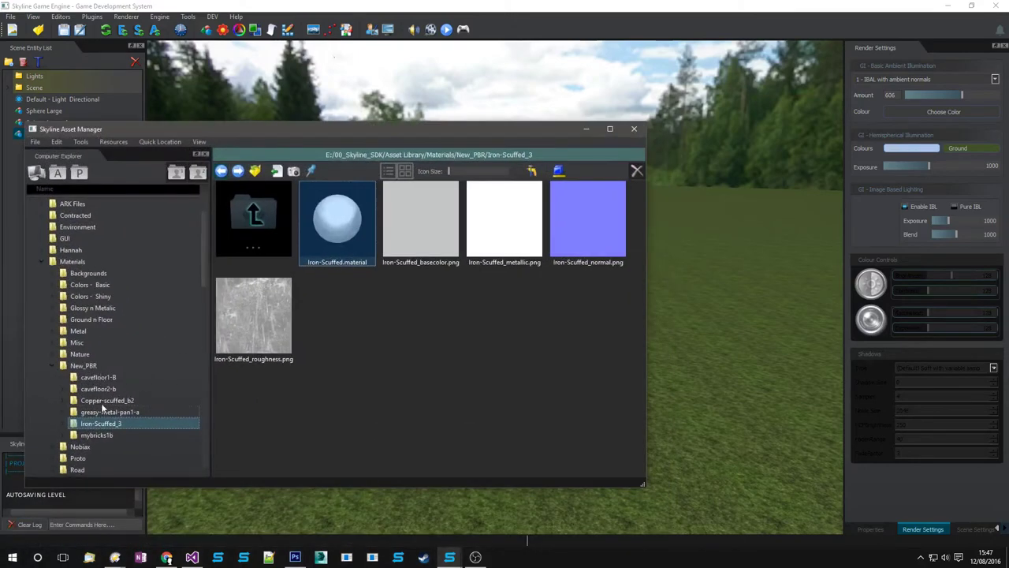
pyautogui.click(104, 401)
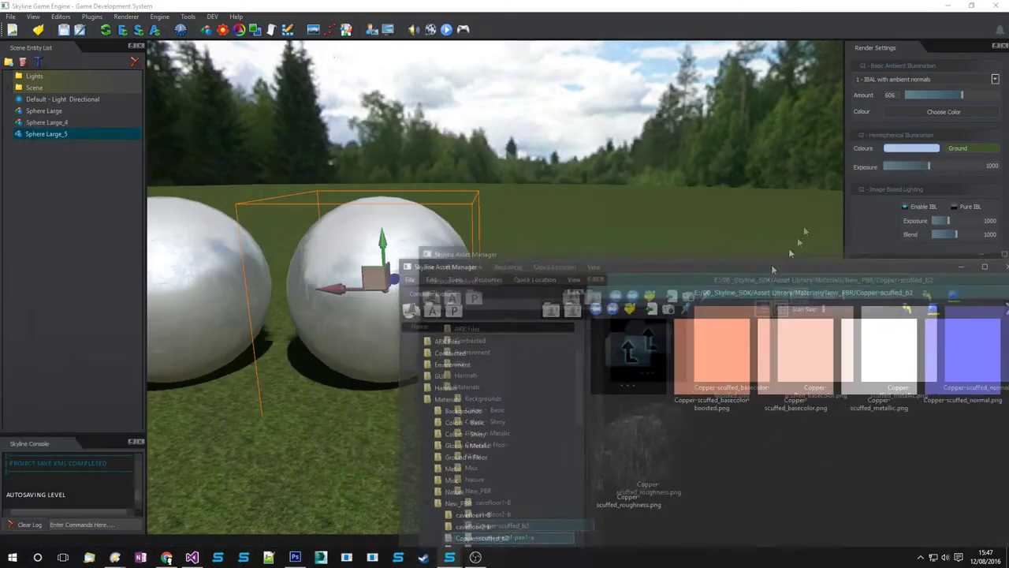
pyautogui.moveTo(773, 269); pyautogui.dragTo(321, 287)
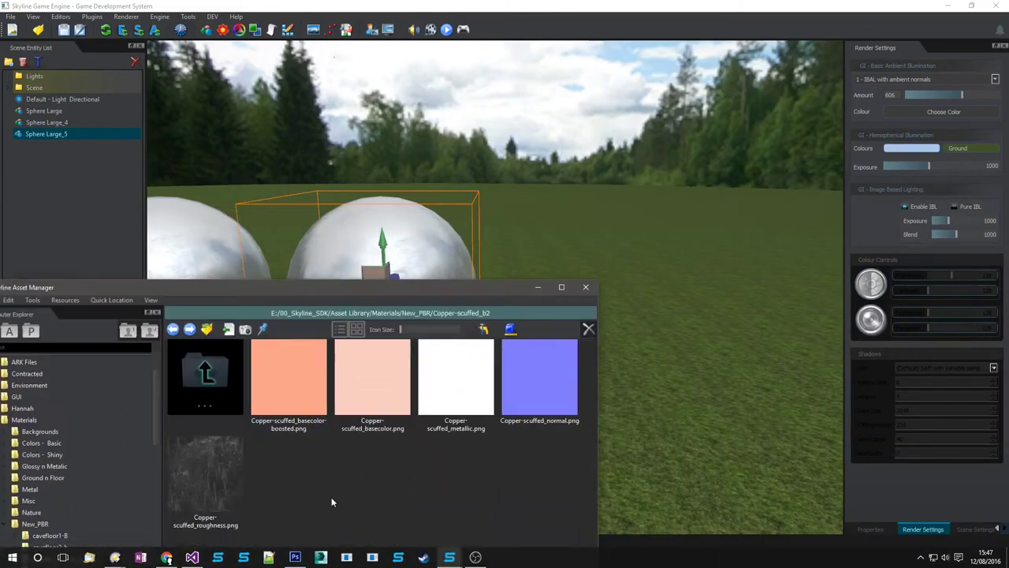
pyautogui.rightClick(332, 500)
pyautogui.moveTo(355, 504)
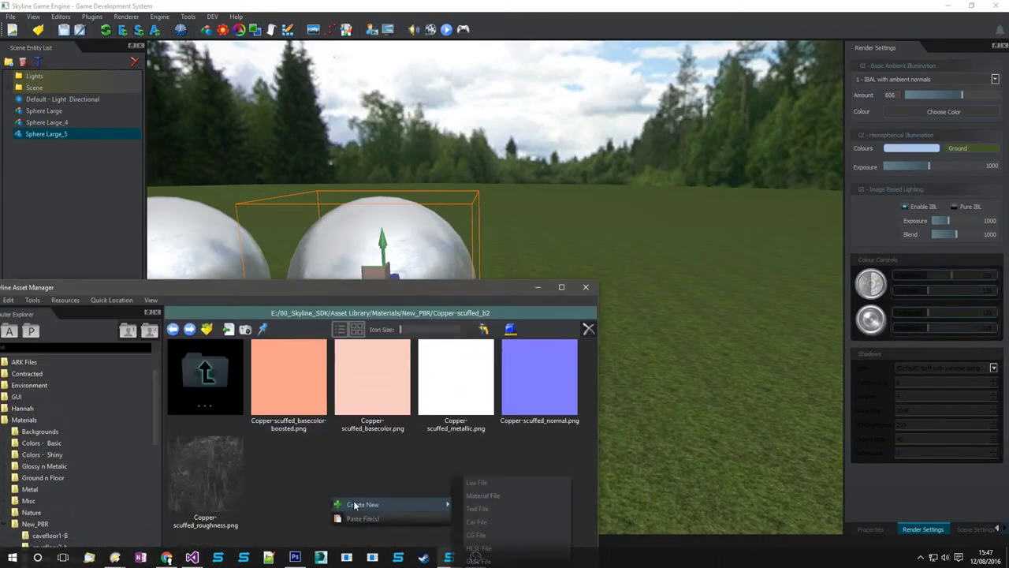
pyautogui.click(499, 501)
pyautogui.write('C')
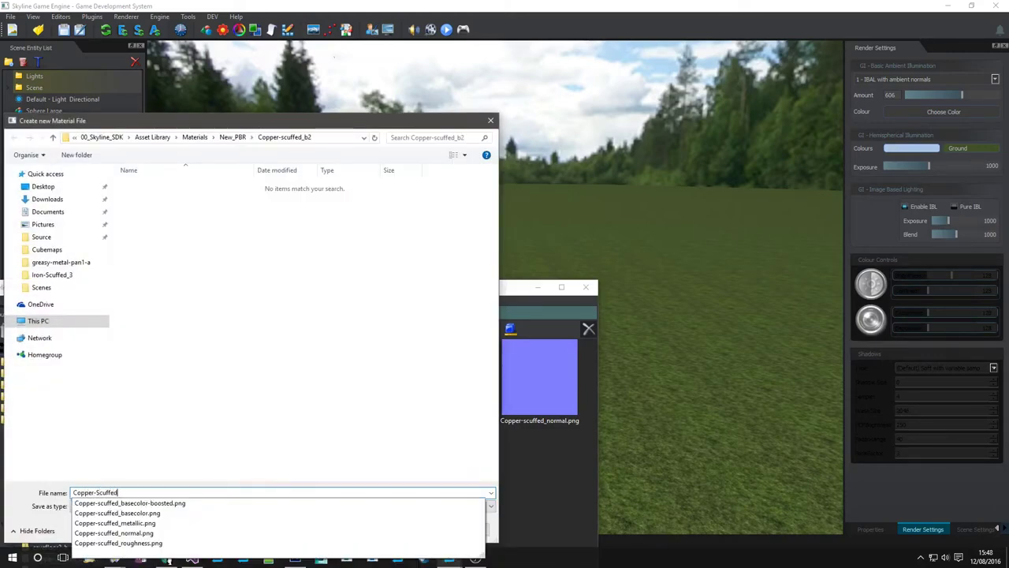
pyautogui.write('opper-Scuffed')
pyautogui.press('Return')
# - Regenerate the Copper-Scuffed.material thumbnail and apply the material to the duplicated sphere
pyautogui.rightClick(303, 380)
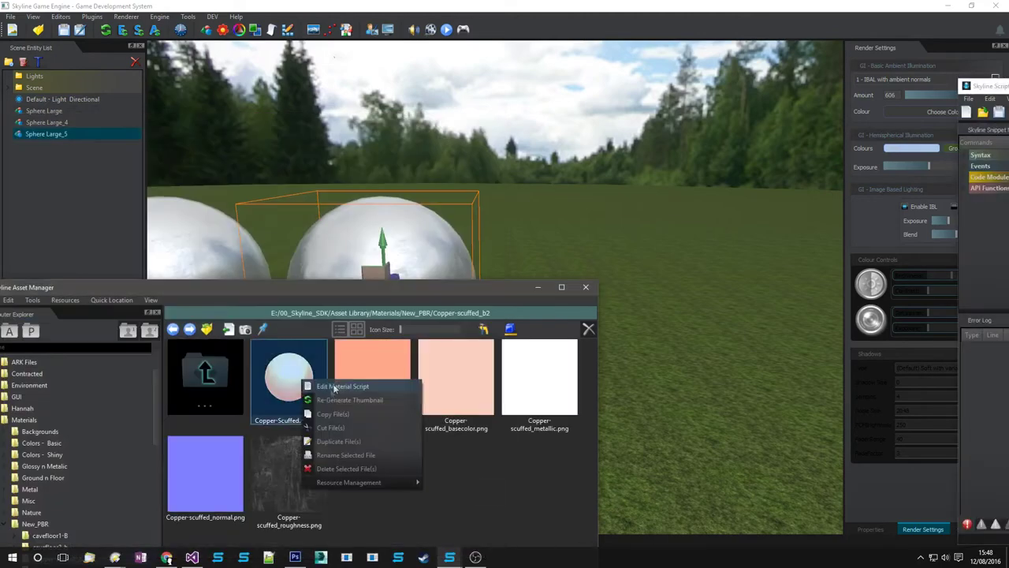
pyautogui.click(334, 387)
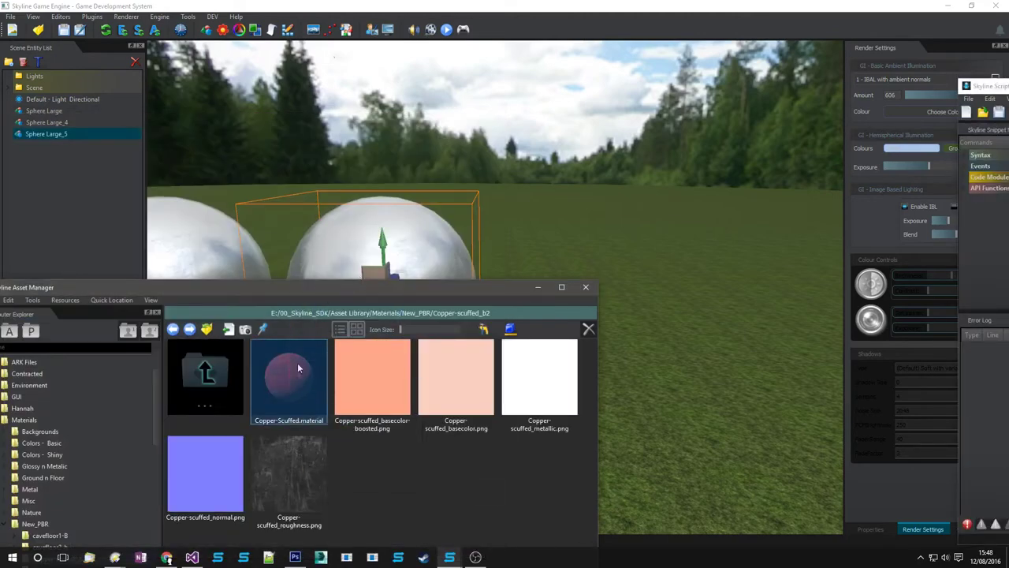
pyautogui.moveTo(298, 368); pyautogui.dragTo(367, 233)
pyautogui.moveTo(368, 234); pyautogui.dragTo(429, 265, button='middle')
pyautogui.scroll(5, 426, 264)
# - Open the duplicated sphere's material for editing and change its shader type to PBR - Metallic
pyautogui.rightClick(425, 263)
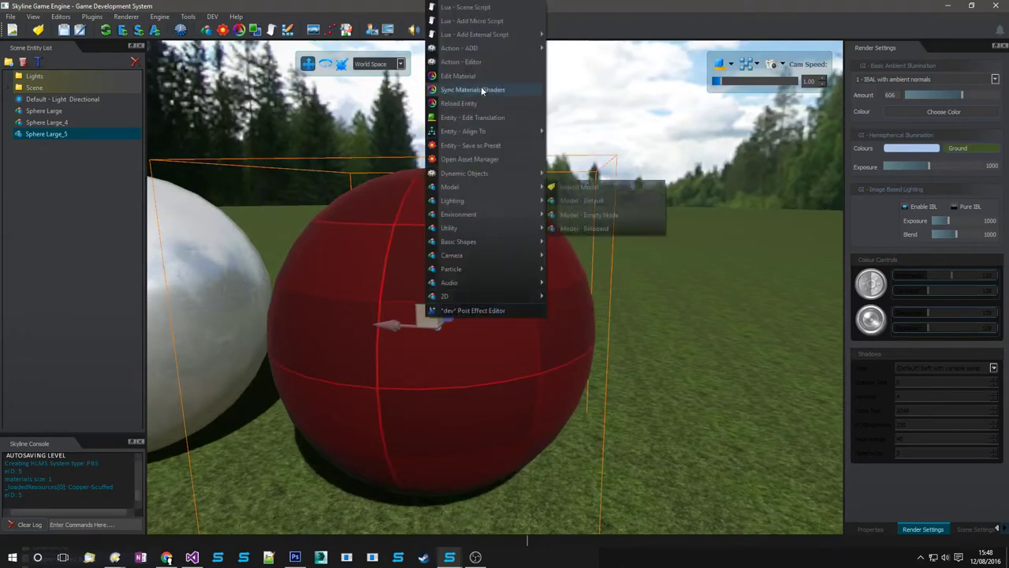
pyautogui.click(478, 78)
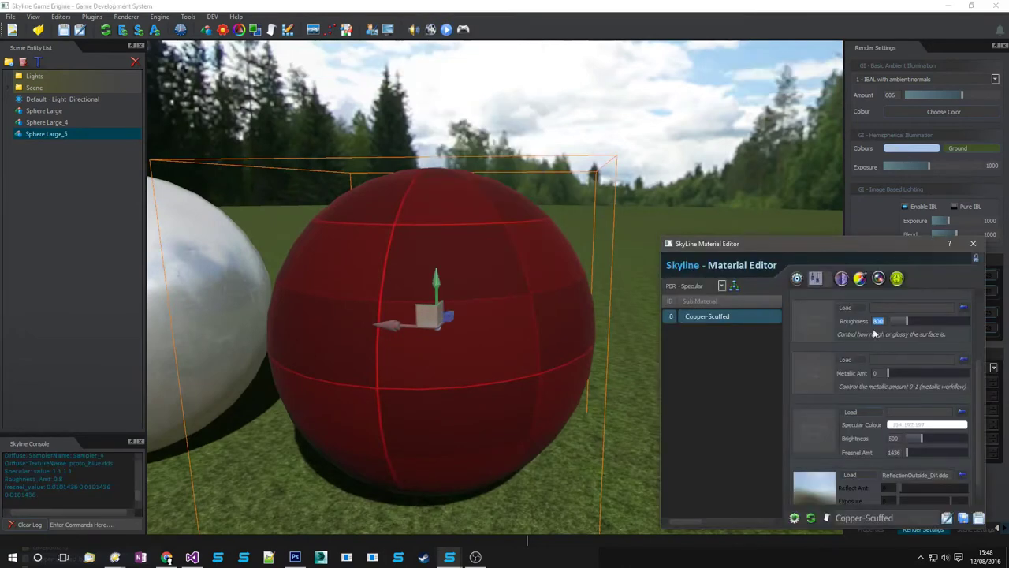
pyautogui.click(683, 285)
pyautogui.click(693, 301)
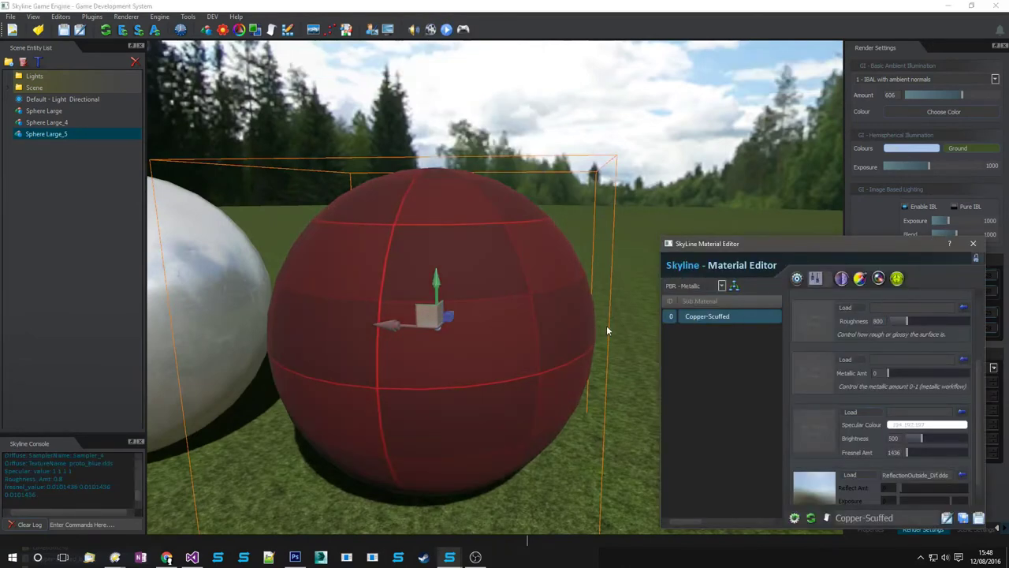
# - Set the Copper-Scuffed diffuse colour to white (255,255,255) and remove the proto_blue.dds diffuse texture
pyautogui.scroll(3, 817, 353)
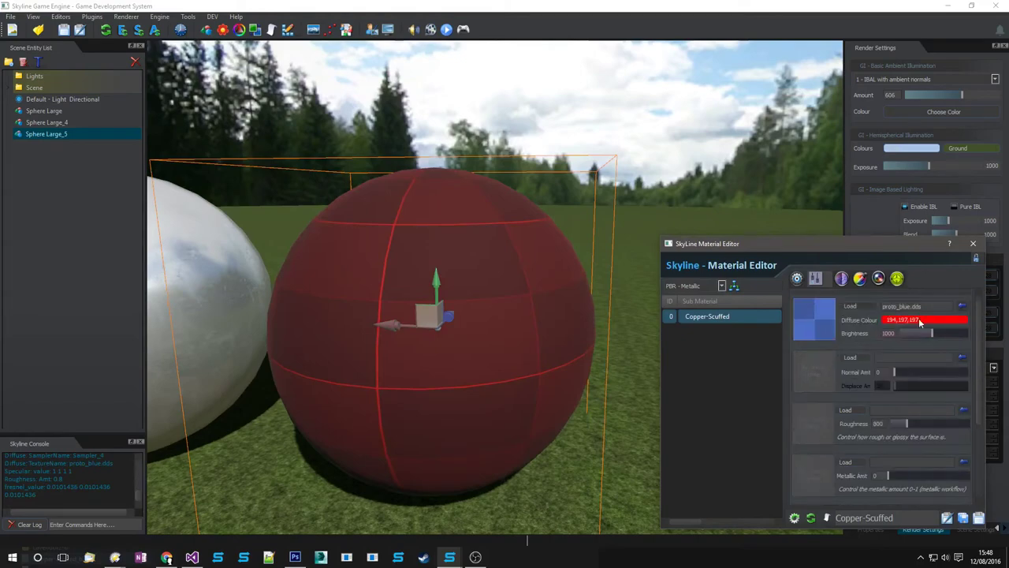
pyautogui.click(919, 320)
pyautogui.click(584, 274)
pyautogui.click(590, 365)
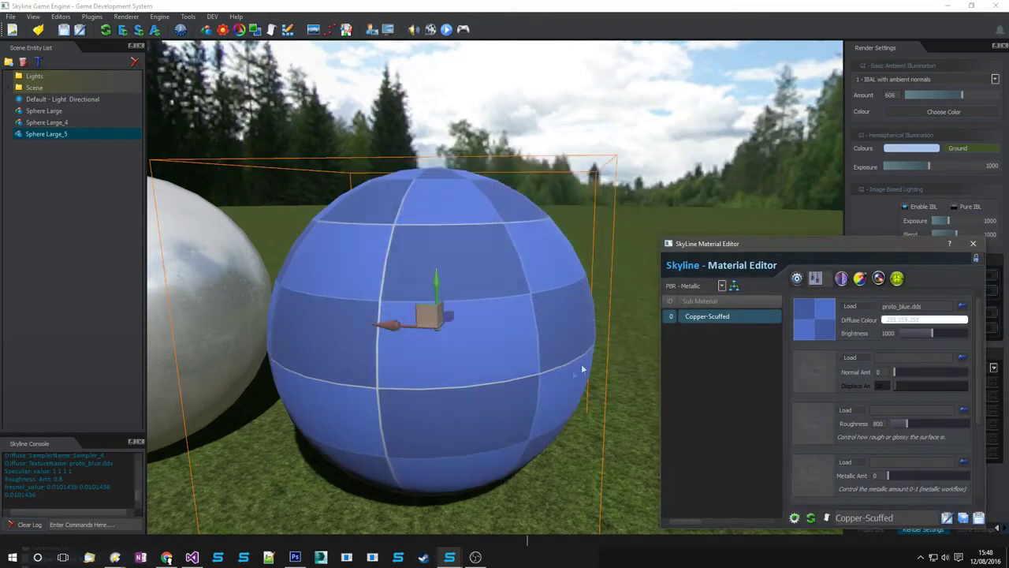
pyautogui.moveTo(521, 384); pyautogui.dragTo(482, 384, button='right')
pyautogui.press('d')
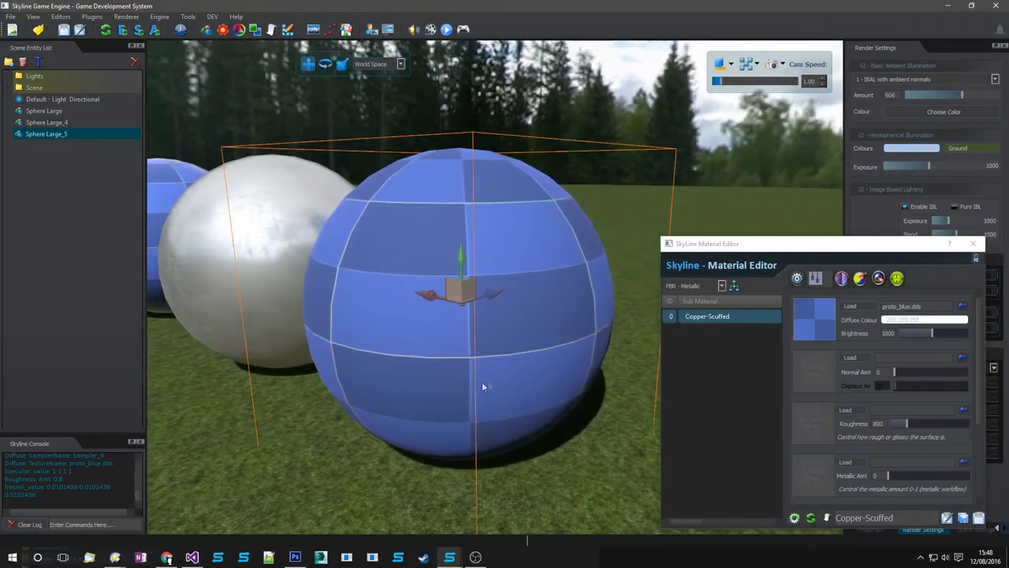
pyautogui.click(962, 306)
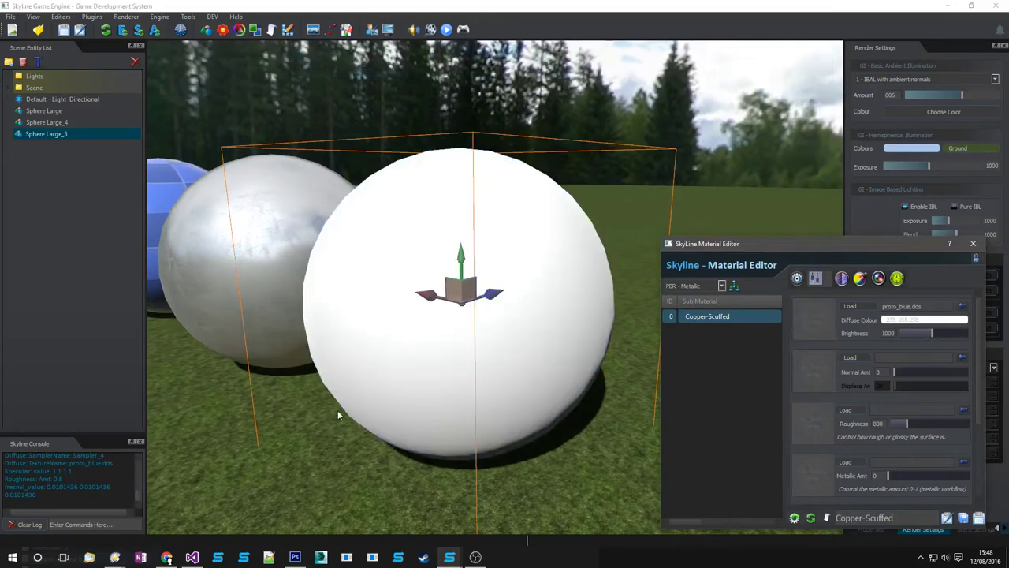
# - Set the diffuse colour to #ffa88b by sampling the Copper-scuffed_basecolor-boosted.png thumbnail
pyautogui.click(441, 509)
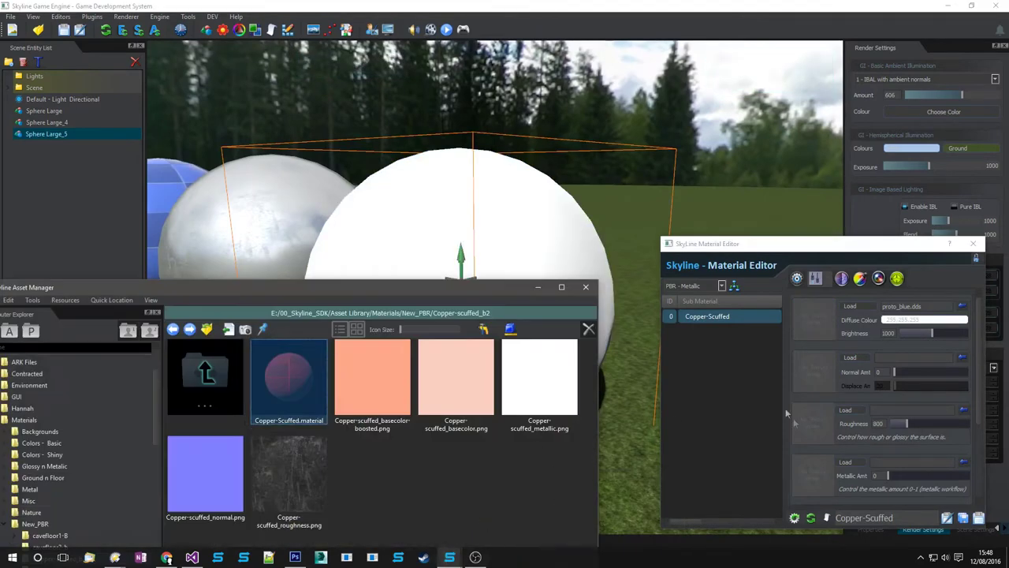
pyautogui.click(918, 321)
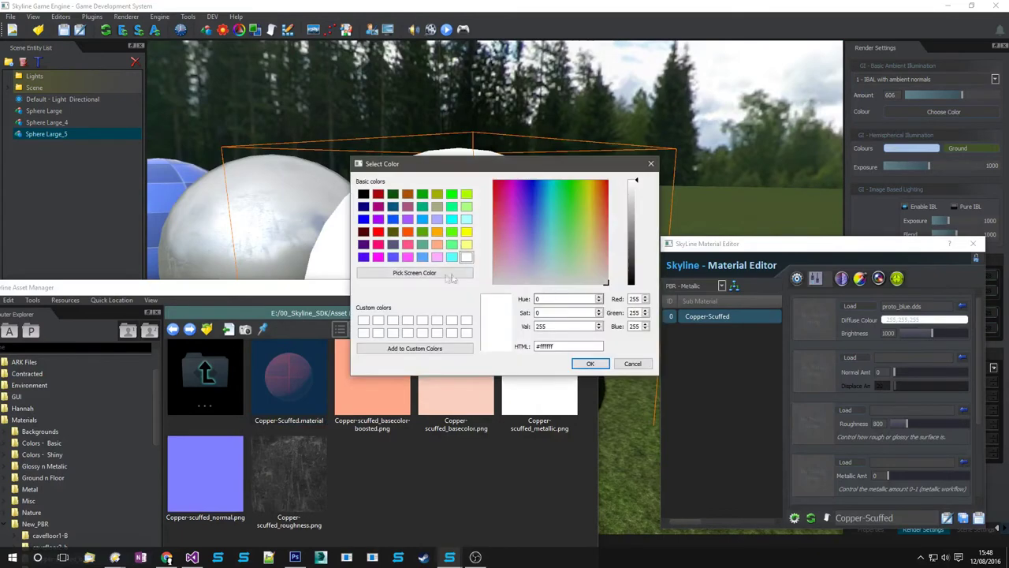
pyautogui.click(414, 272)
pyautogui.click(378, 390)
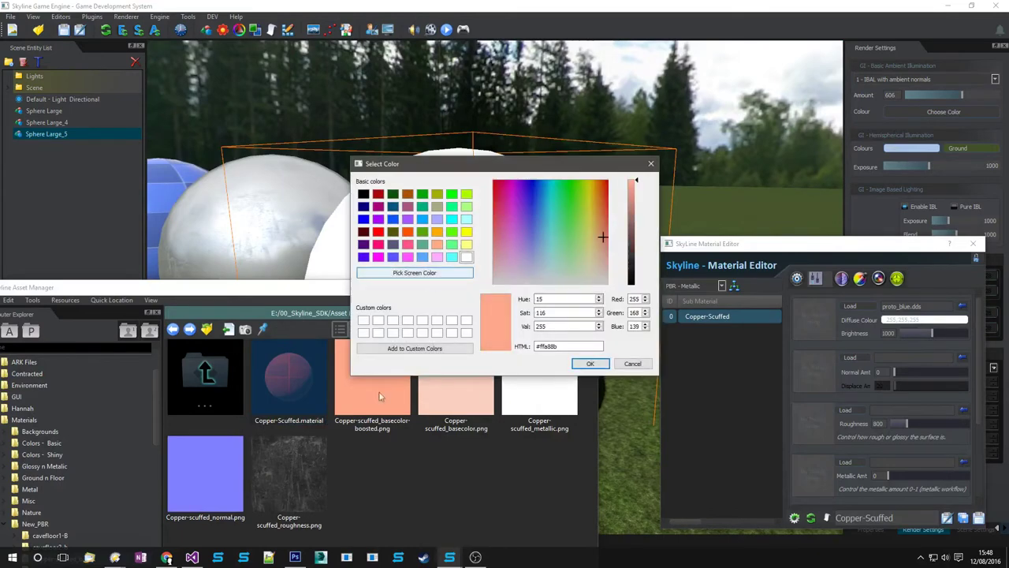
pyautogui.click(605, 364)
pyautogui.moveTo(463, 291); pyautogui.dragTo(467, 360)
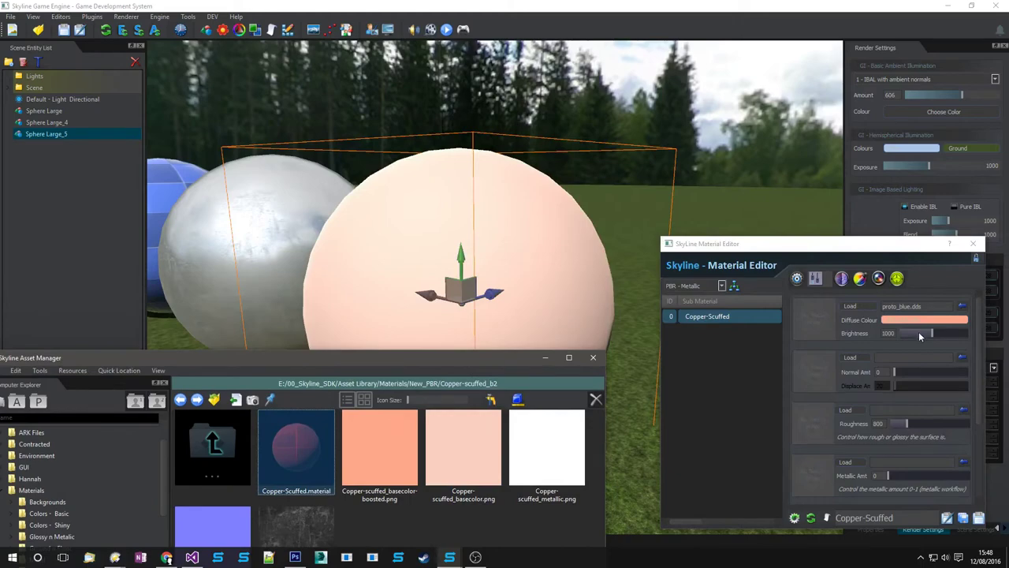
# - Examine the diffuse colour on the copper sphere up close and from several angles
pyautogui.click(404, 241)
pyautogui.press('w')
pyautogui.moveTo(405, 242); pyautogui.dragTo(404, 239, button='right')
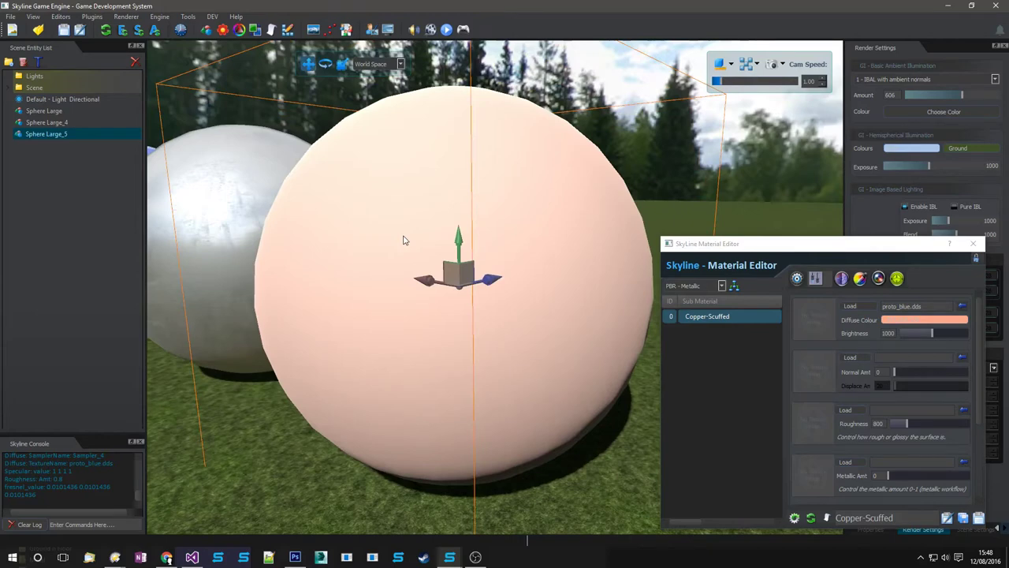
pyautogui.press('a')
pyautogui.moveTo(403, 238); pyautogui.dragTo(436, 247, button='right')
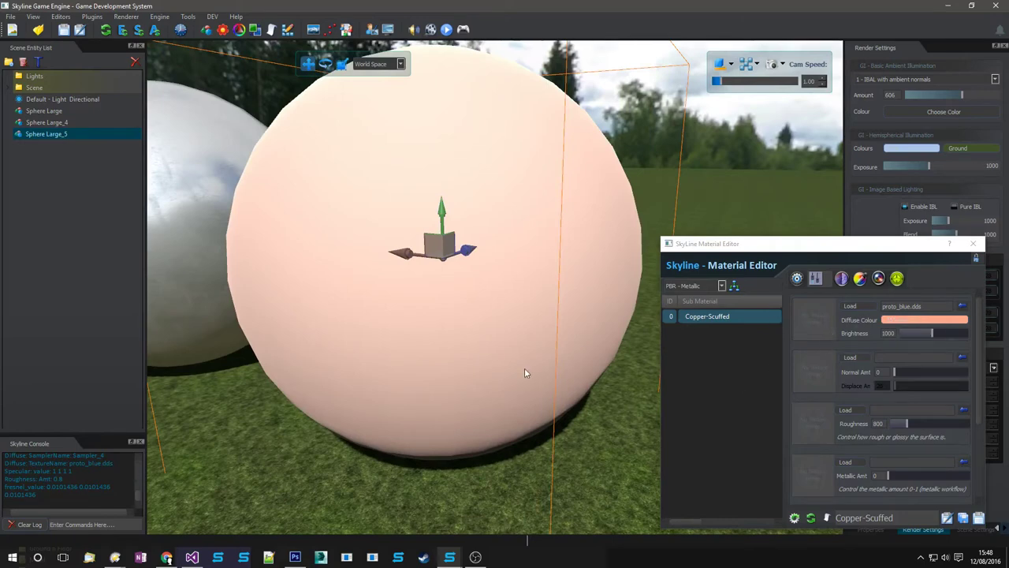
pyautogui.moveTo(560, 352); pyautogui.dragTo(552, 349, button='right')
pyautogui.press('d')
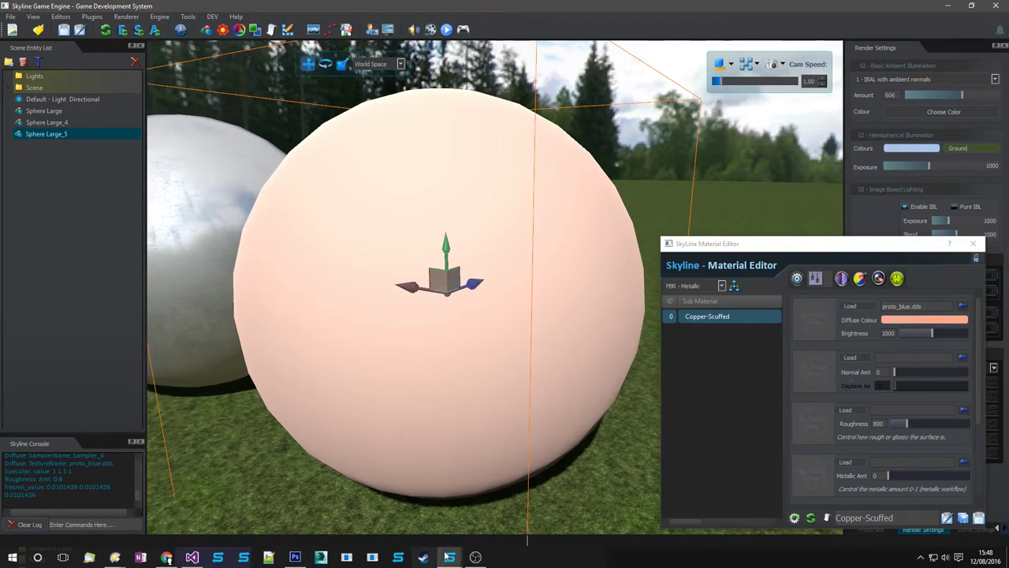
# - Assign Copper-scuffed_roughness.png as the roughness map and Copper-scuffed_normal.png as the normal map
pyautogui.moveTo(448, 557)
pyautogui.click(330, 514)
pyautogui.moveTo(283, 540)
pyautogui.mouseDown()
pyautogui.moveTo(876, 505)
pyautogui.moveTo(817, 417)
pyautogui.mouseUp()
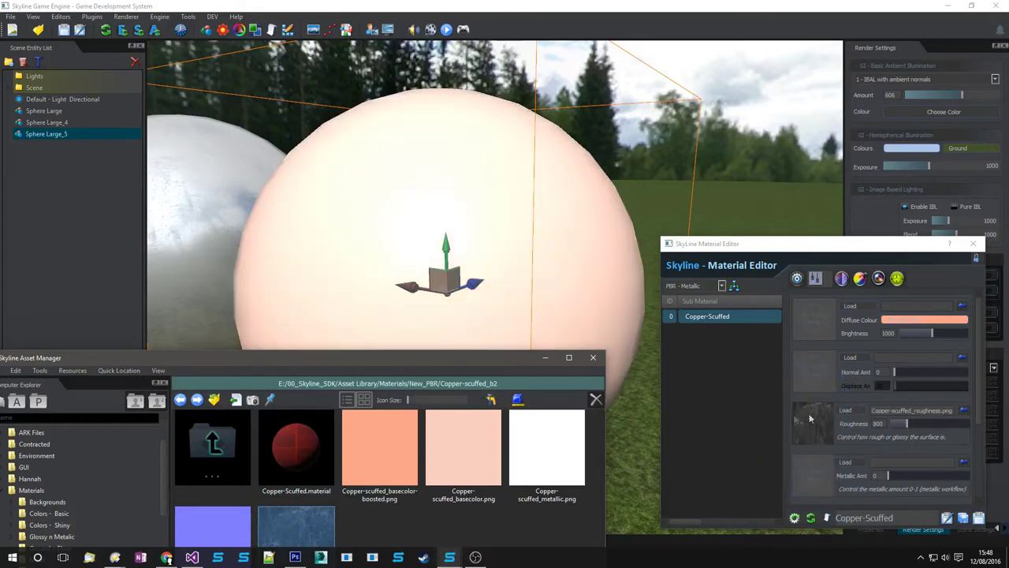
pyautogui.moveTo(241, 533); pyautogui.dragTo(809, 385)
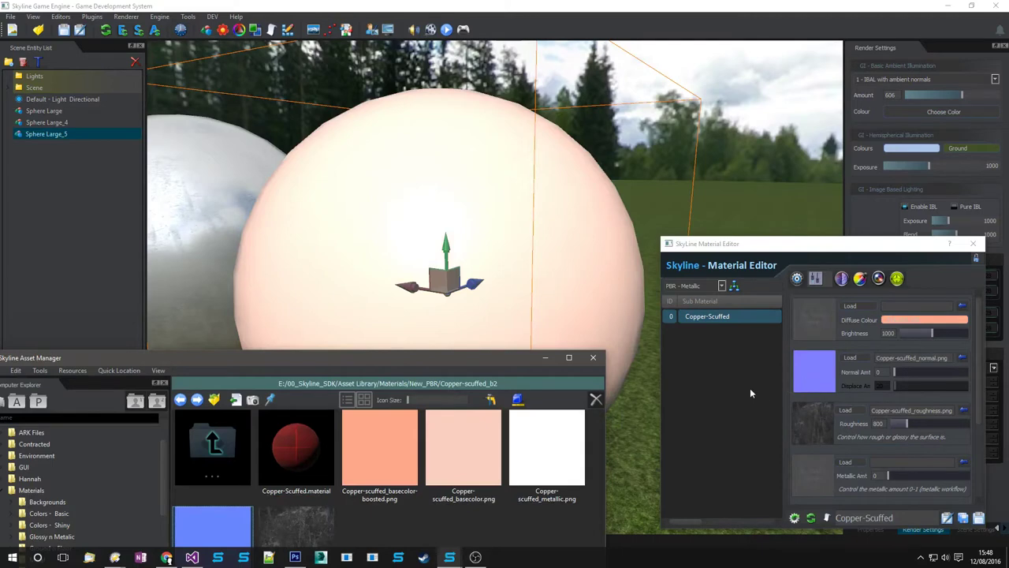
# - Raise the metallic amount to 1000 and load cubemap_Meadow_512 as the reflection texture
pyautogui.scroll(-3, 883, 394)
pyautogui.moveTo(888, 396); pyautogui.dragTo(969, 398)
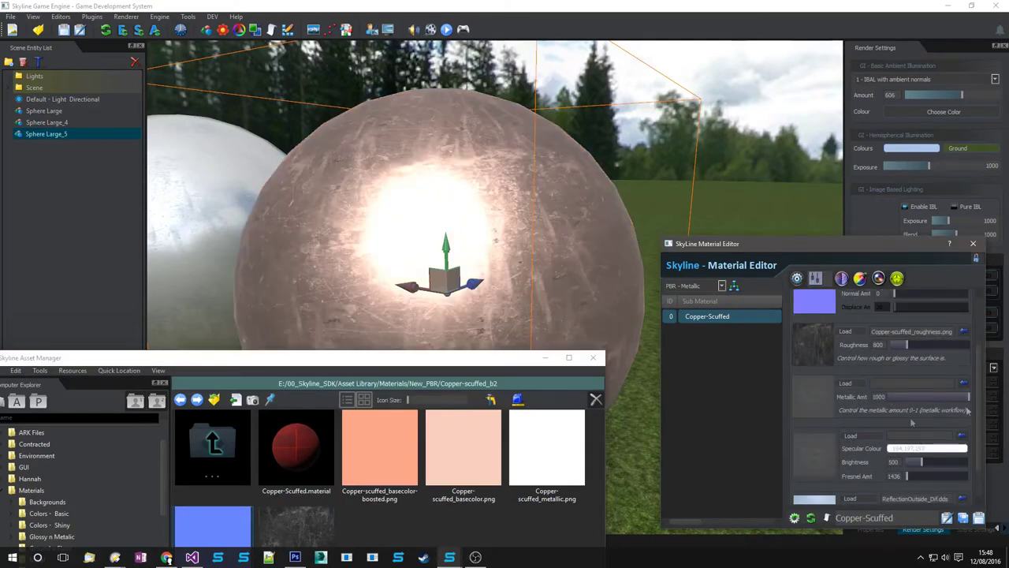
pyautogui.scroll(-1, 820, 405)
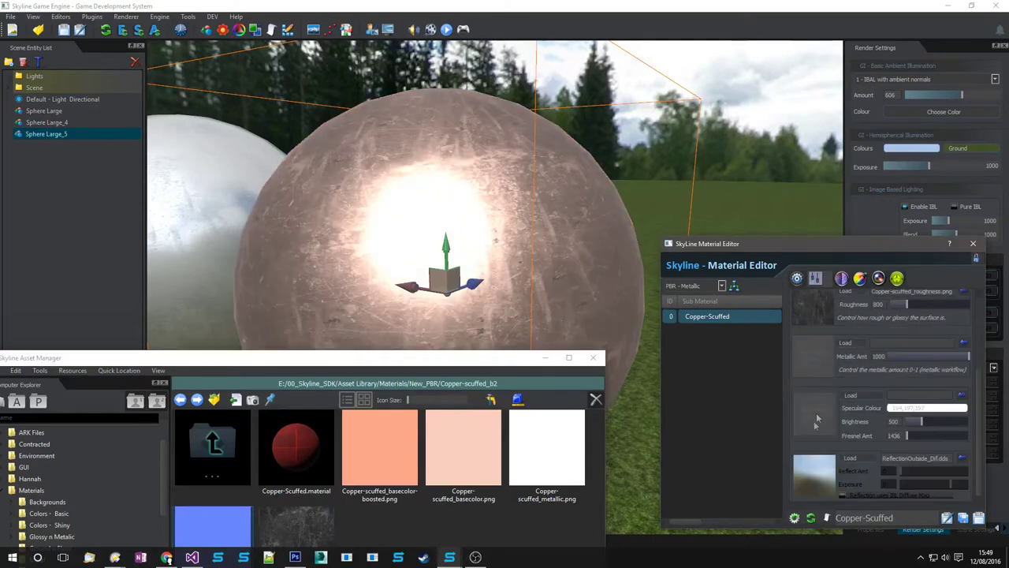
pyautogui.click(852, 458)
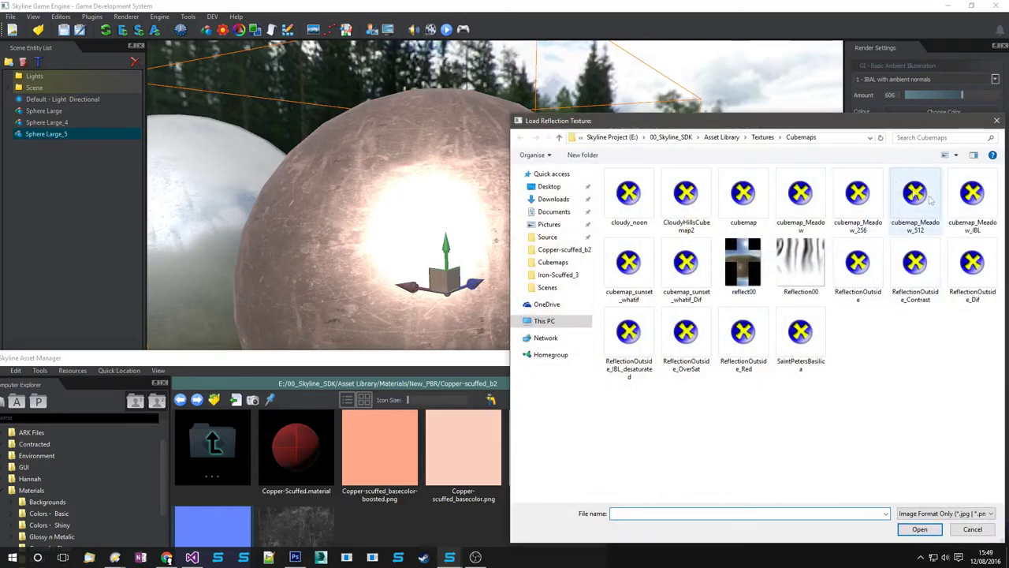
pyautogui.press('Escape')
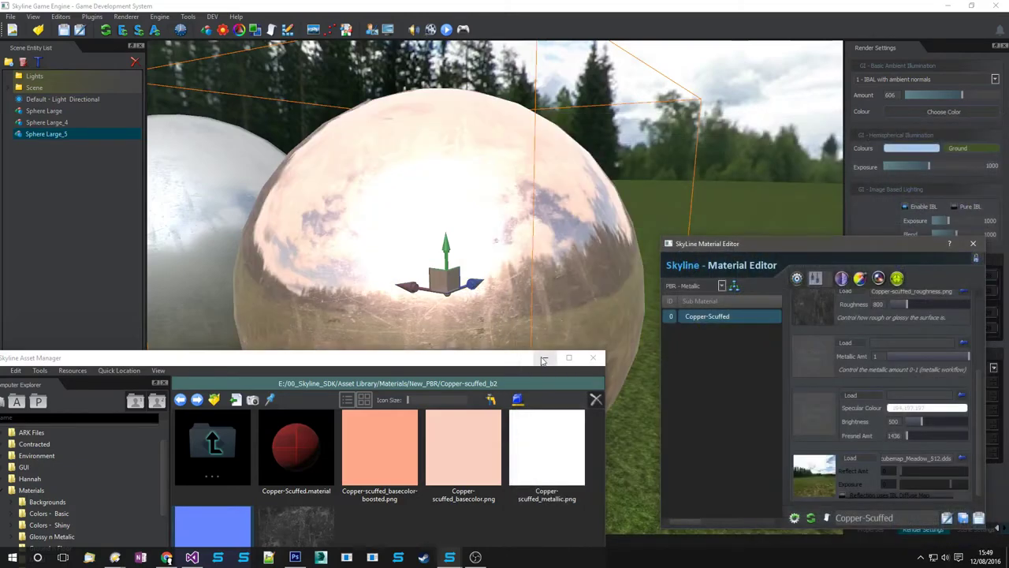
# - Shift the copper sphere along its horizontal axis and set its material's roughness to 1000
pyautogui.click(543, 360)
pyautogui.moveTo(530, 300); pyautogui.dragTo(505, 365, button='right')
pyautogui.moveTo(923, 425); pyautogui.dragTo(925, 425)
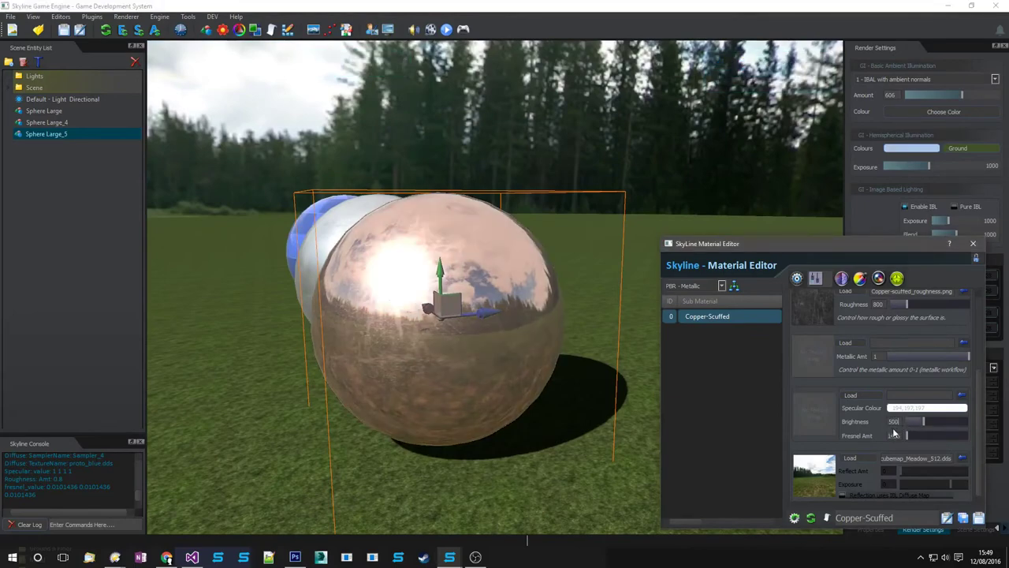
pyautogui.moveTo(261, 335); pyautogui.dragTo(329, 341, button='right')
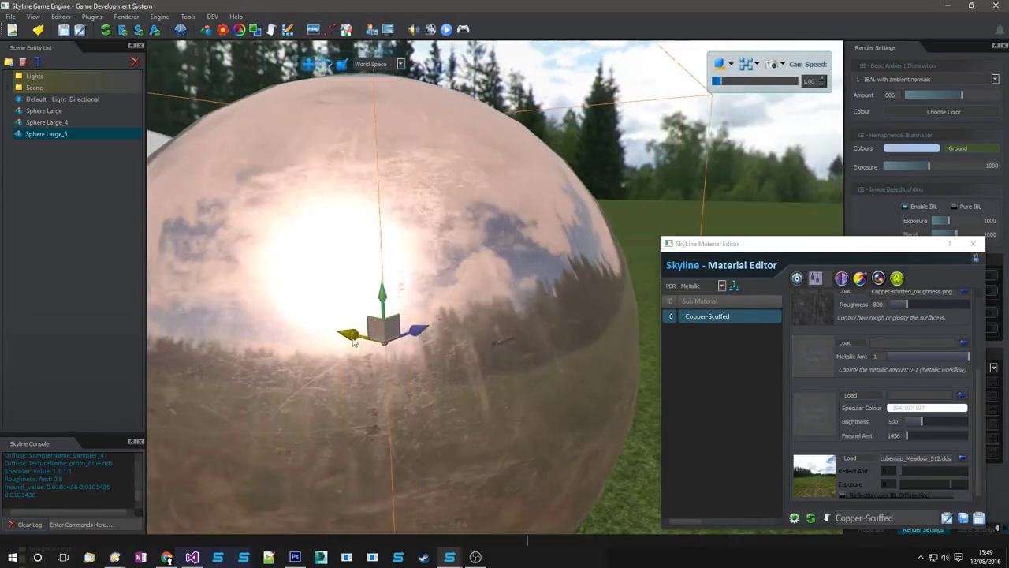
pyautogui.moveTo(352, 341); pyautogui.dragTo(447, 337)
pyautogui.moveTo(533, 337); pyautogui.dragTo(792, 356, button='right')
pyautogui.click(909, 307)
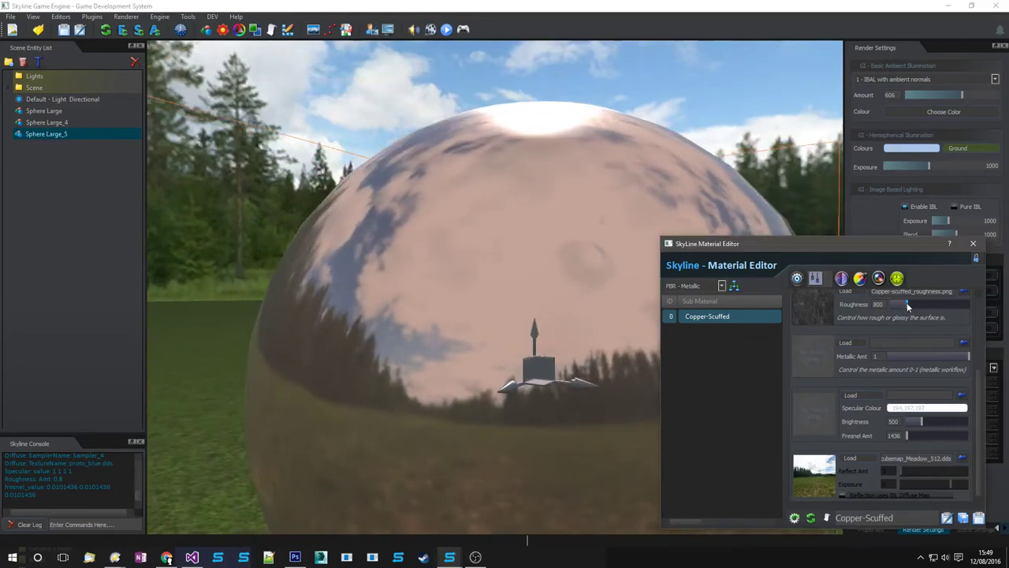
pyautogui.moveTo(537, 343); pyautogui.dragTo(338, 341, button='right')
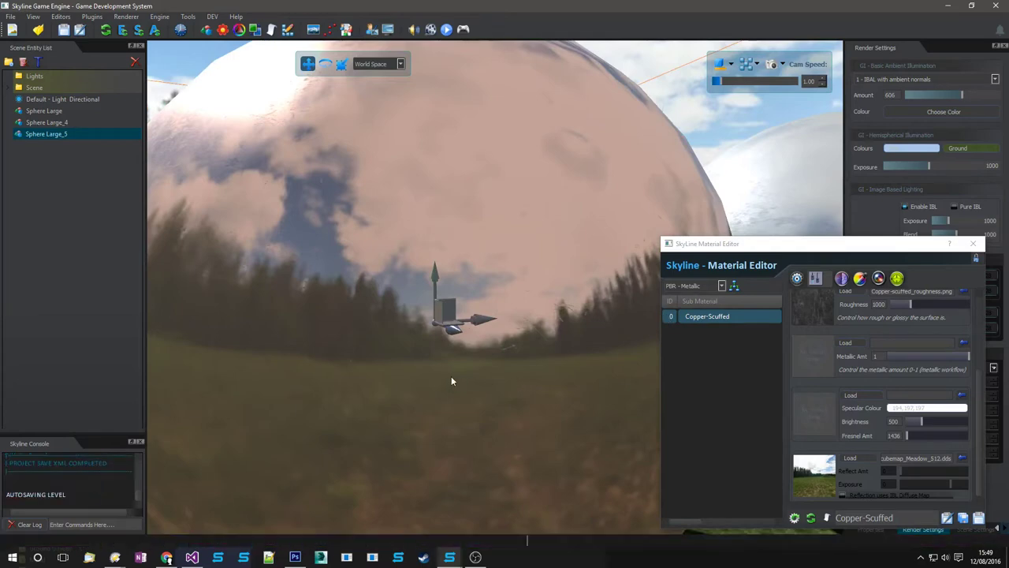
# - Reposition the Material Editor so both the copper and iron spheres can be compared, and save the Copper-Scuffed material
pyautogui.scroll(3, 804, 444)
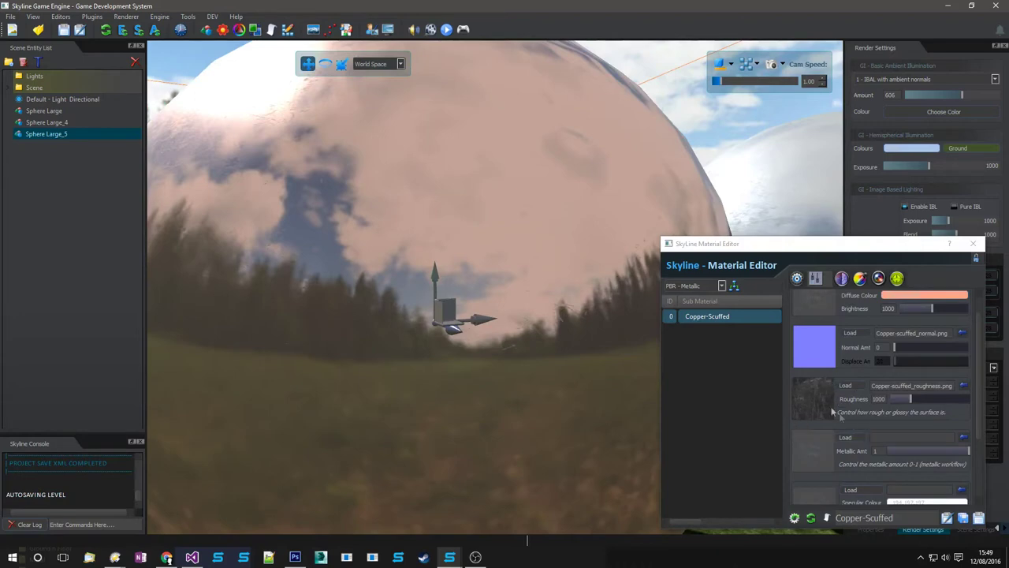
pyautogui.moveTo(815, 245); pyautogui.dragTo(319, 216)
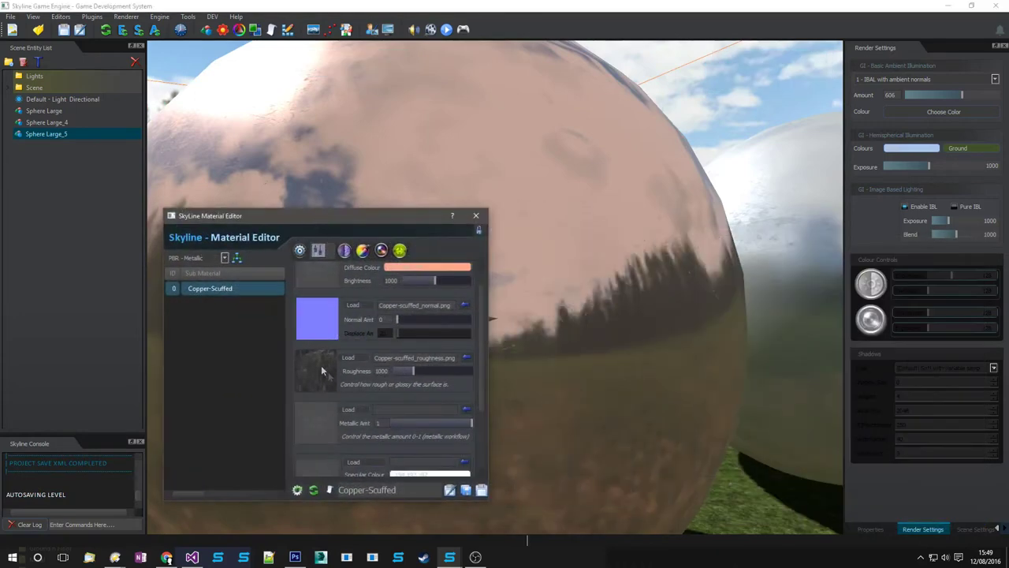
pyautogui.press('s')
pyautogui.moveTo(532, 374); pyautogui.dragTo(693, 321, button='right')
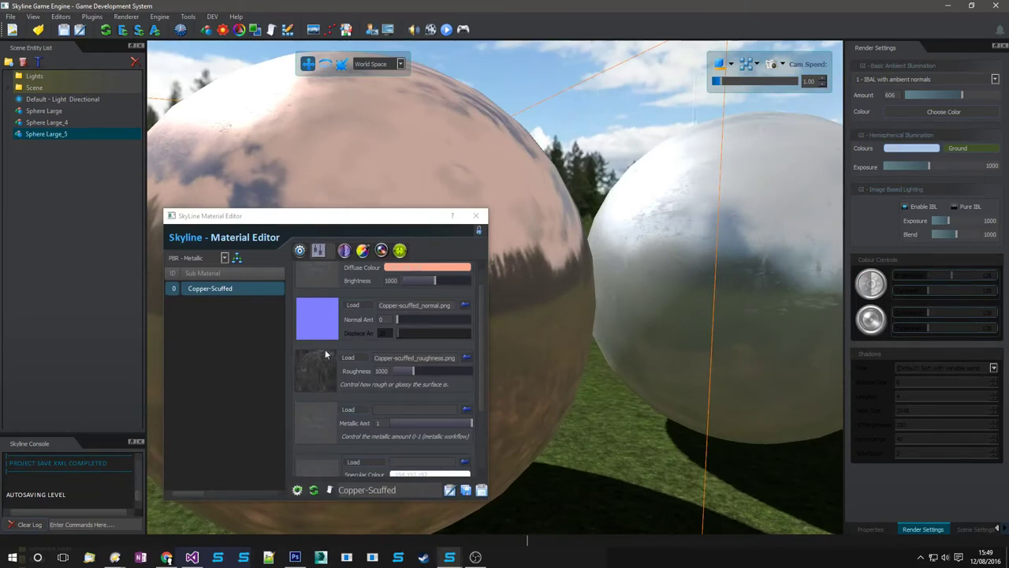
pyautogui.click(481, 492)
pyautogui.moveTo(546, 312); pyautogui.dragTo(555, 320, button='right')
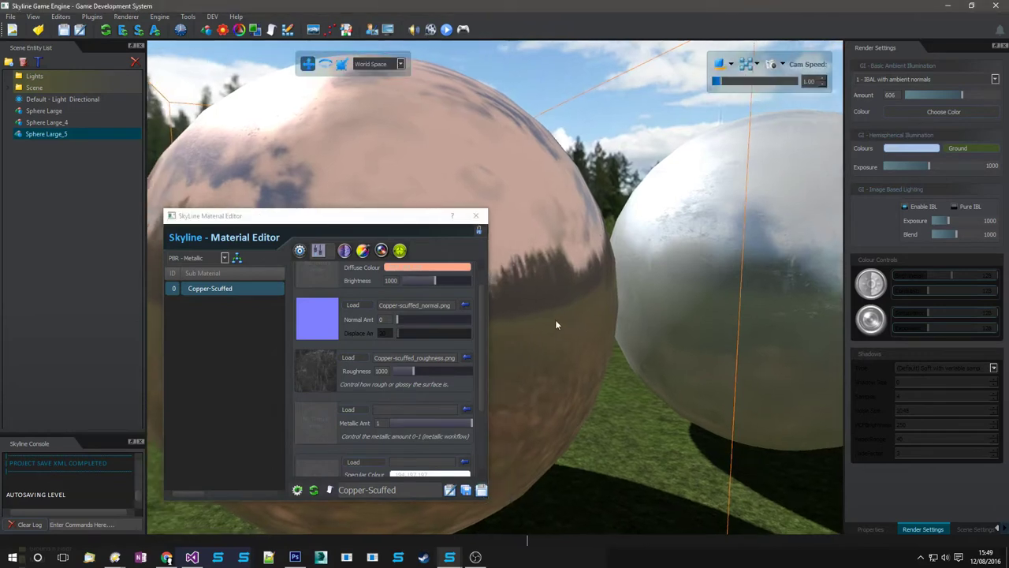
# - Open the iron sphere's material for comparison, and reload the copper sphere's Copper-Scuffed material in the Material Editor
pyautogui.click(711, 316)
pyautogui.rightClick(711, 319)
pyautogui.click(741, 81)
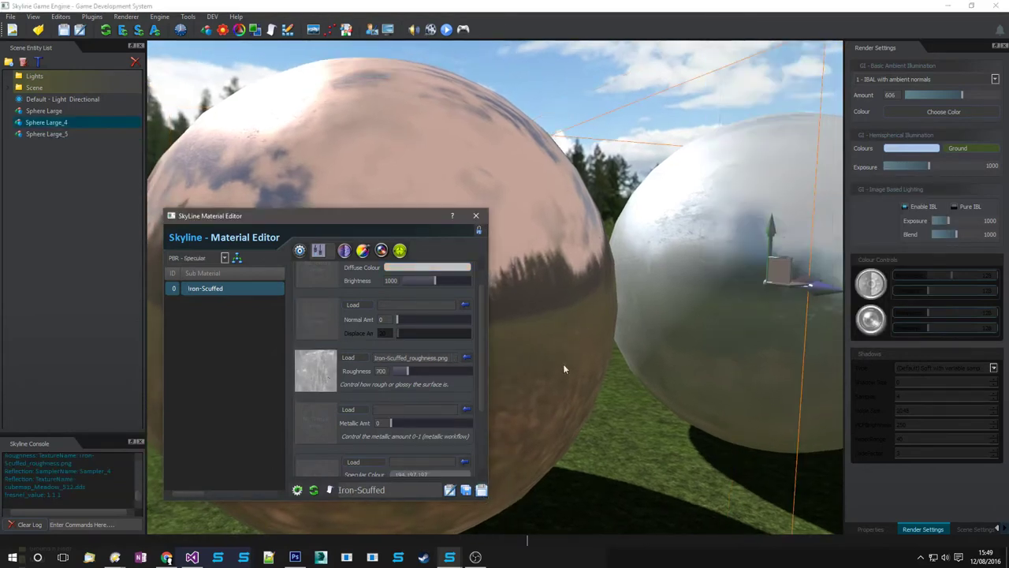
pyautogui.click(541, 347)
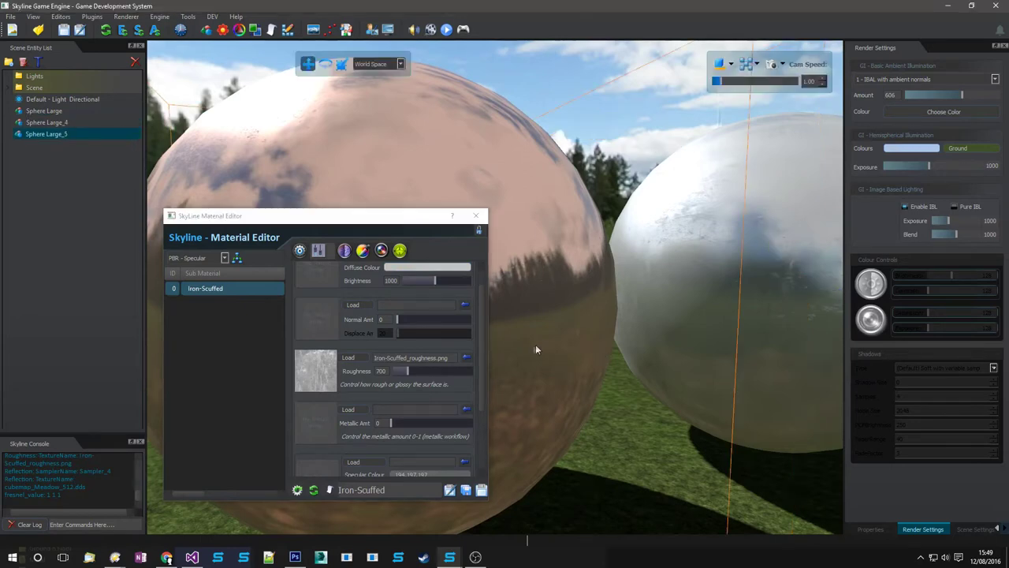
pyautogui.rightClick(531, 341)
pyautogui.click(542, 97)
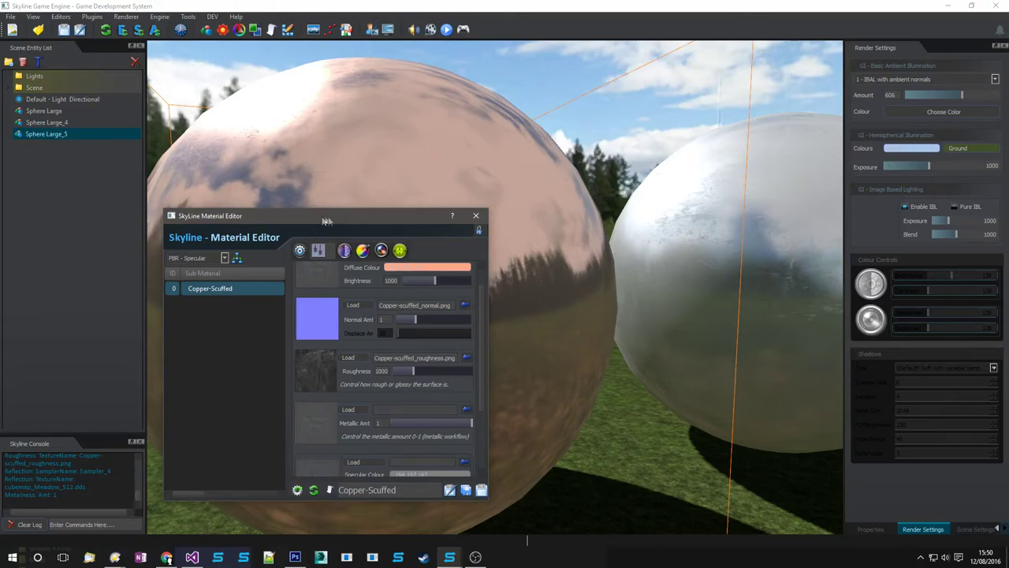
# - Switch to Photoshop and create a new document 512 pixels wide and 512 pixels high
pyautogui.moveTo(327, 221); pyautogui.dragTo(834, 128)
pyautogui.moveTo(456, 418); pyautogui.dragTo(526, 399, button='right')
pyautogui.click(294, 557)
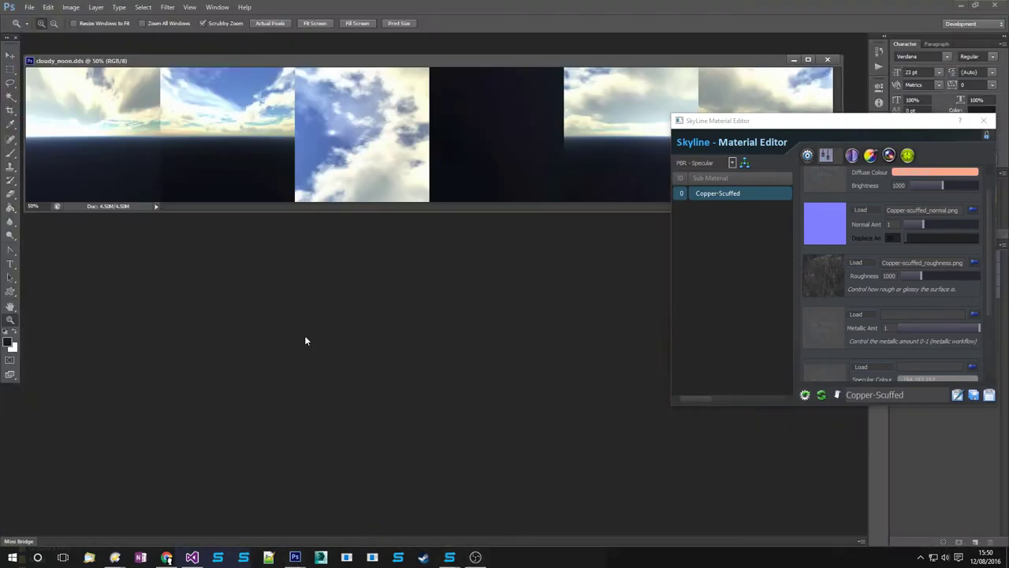
pyautogui.hotkey('ctrl', 'n')
pyautogui.press('Tab')
pyautogui.press('Tab')
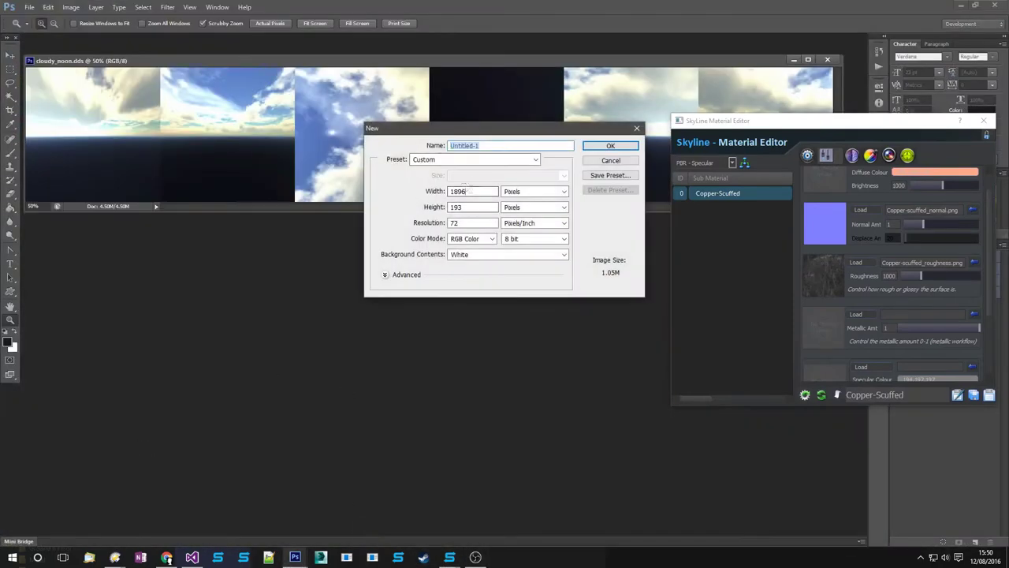
pyautogui.write('512')
pyautogui.press('Tab')
pyautogui.write('512')
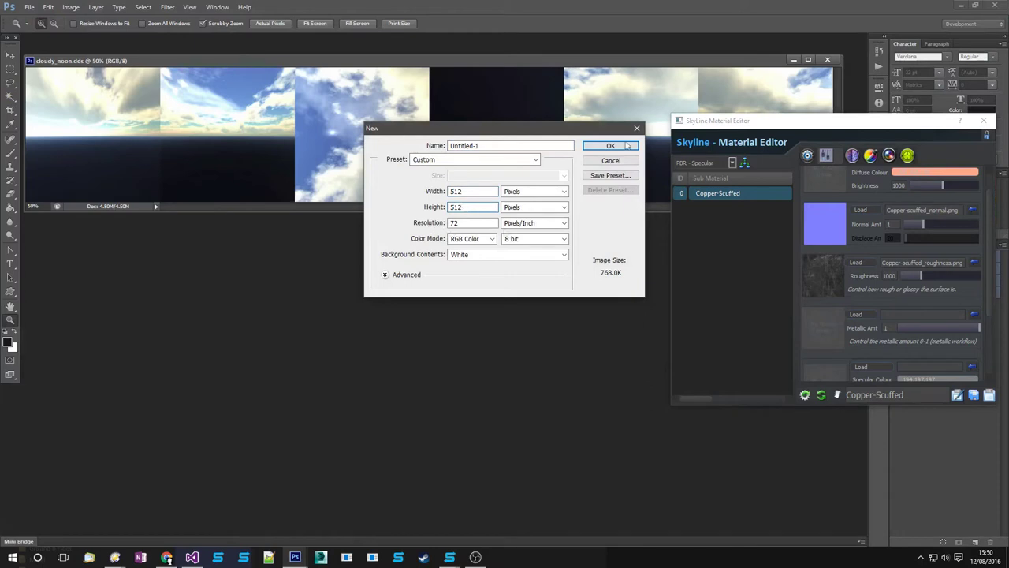
pyautogui.click(628, 146)
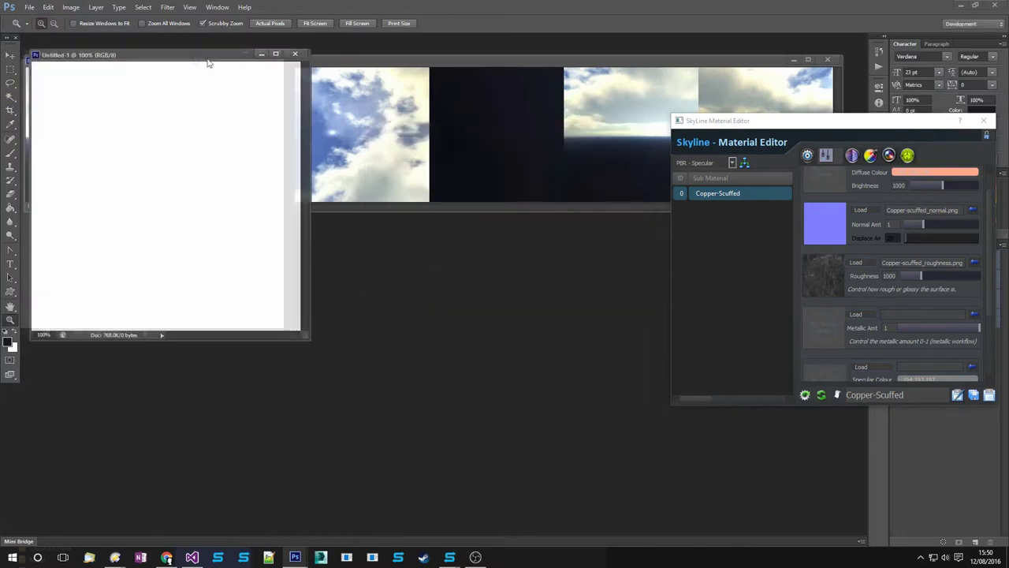
# - Enlarge the new document's window, show its rulers, and place a vertical and a horizontal guide crossing at the canvas centre
pyautogui.moveTo(210, 52); pyautogui.dragTo(453, 140)
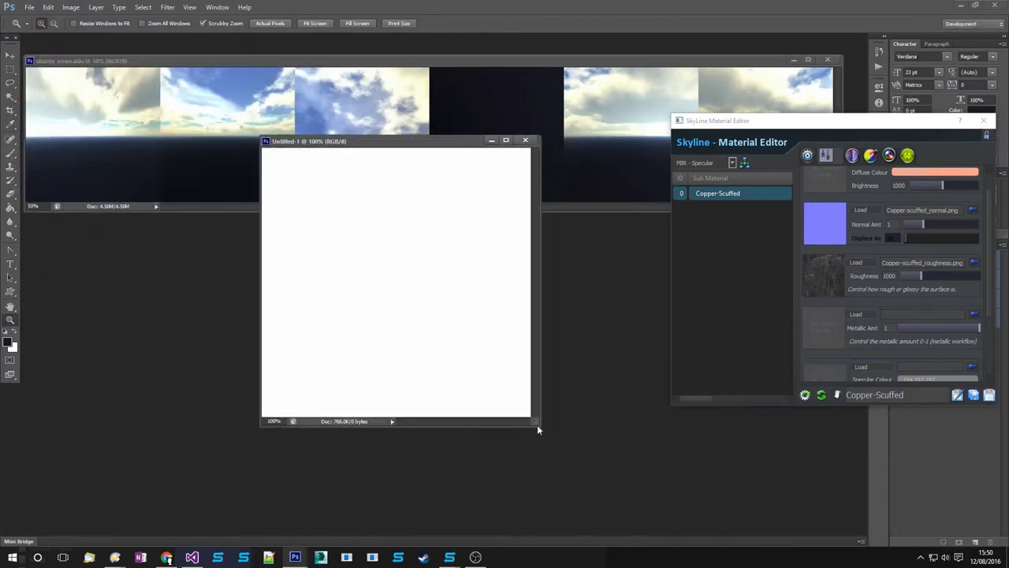
pyautogui.moveTo(538, 428); pyautogui.dragTo(623, 502)
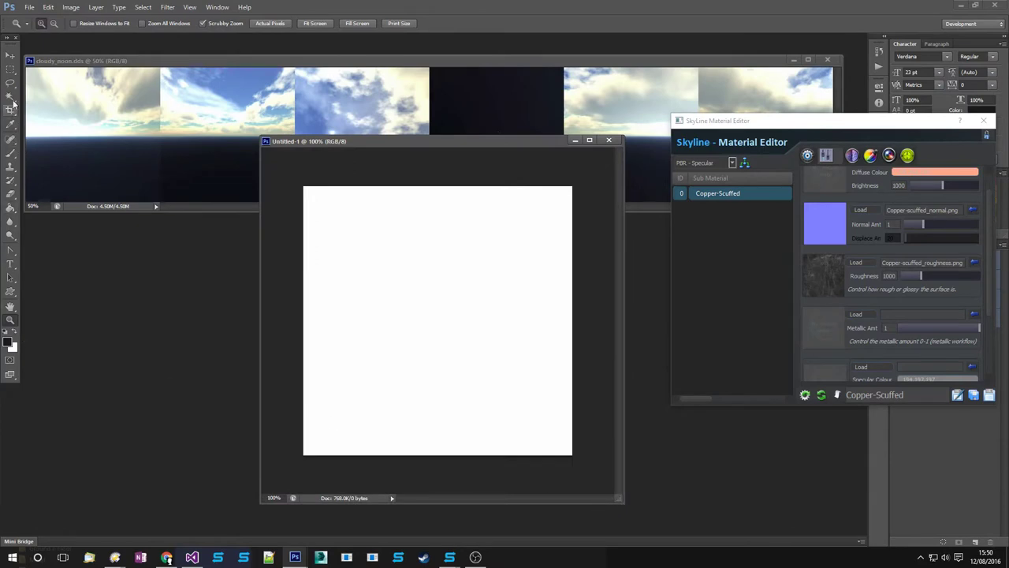
pyautogui.moveTo(10, 70); pyautogui.dragTo(22, 77)
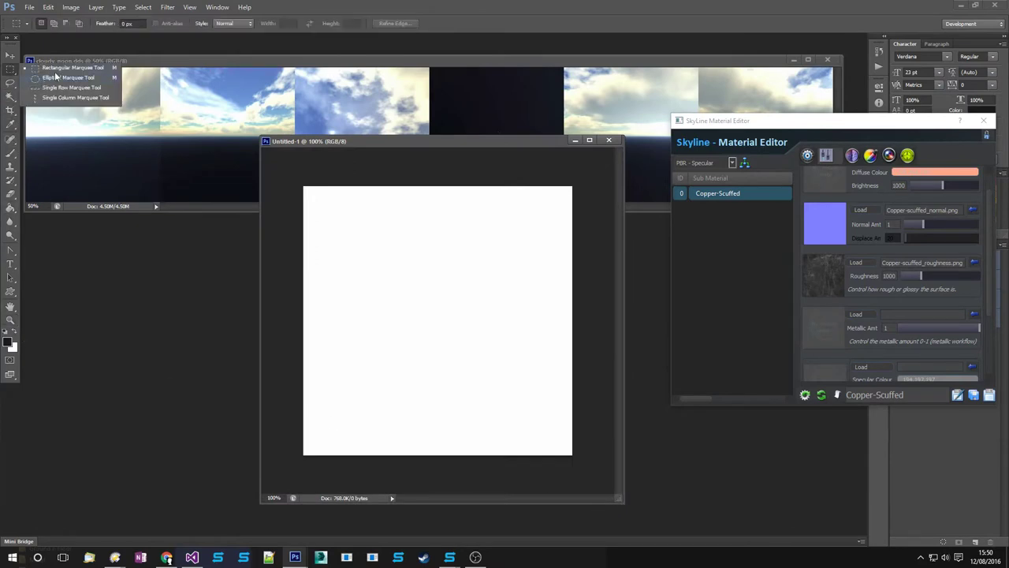
pyautogui.click(58, 71)
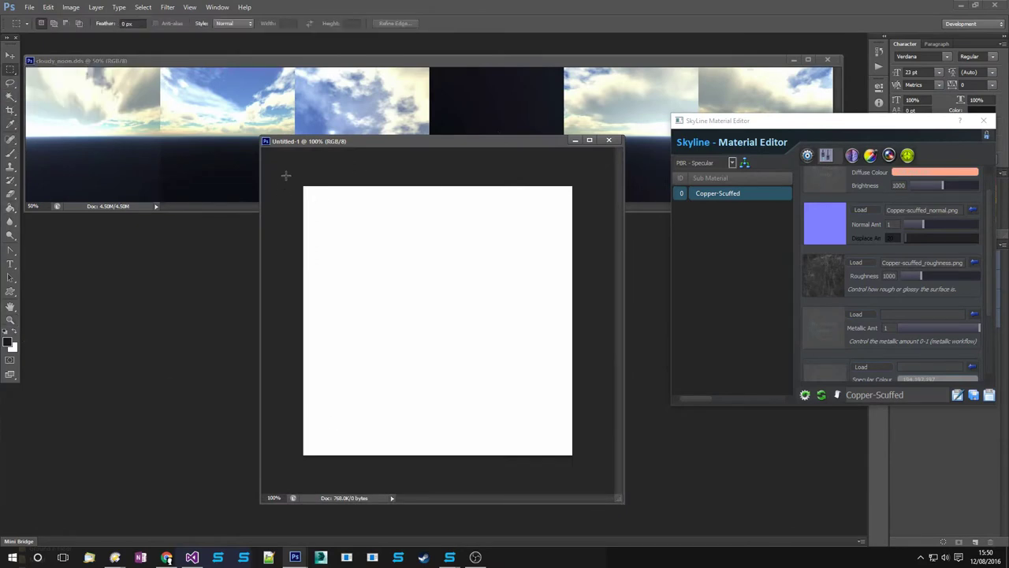
pyautogui.hotkey('ctrl', 'r')
pyautogui.moveTo(268, 229); pyautogui.dragTo(442, 236)
pyautogui.moveTo(398, 150); pyautogui.dragTo(397, 330)
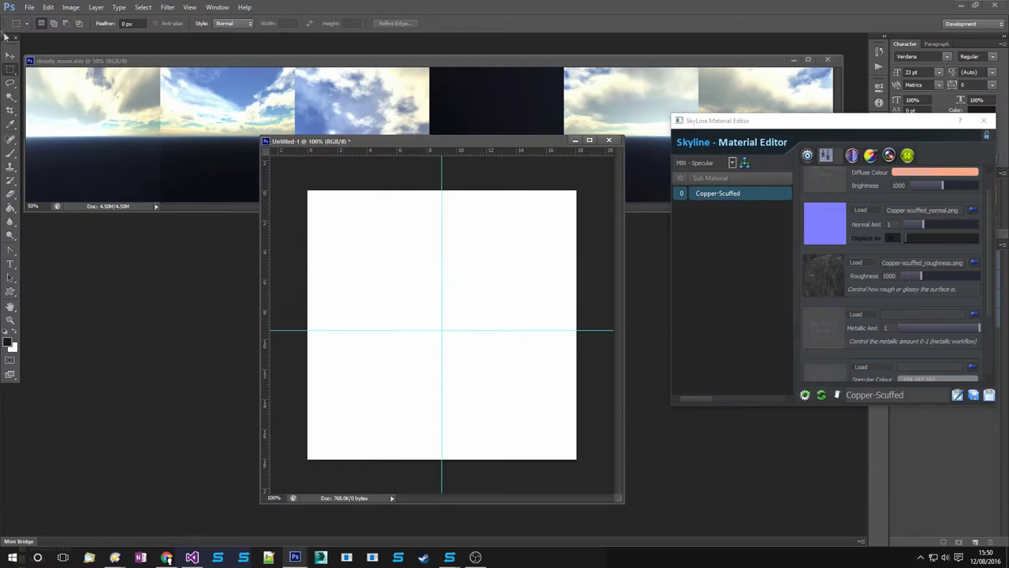
pyautogui.click(11, 53)
pyautogui.moveTo(420, 330); pyautogui.dragTo(421, 324)
# - Select the upper-left quadrant of the canvas up to the guides and paint it with the dark foreground colour
pyautogui.press('m')
pyautogui.moveTo(307, 190); pyautogui.dragTo(440, 325)
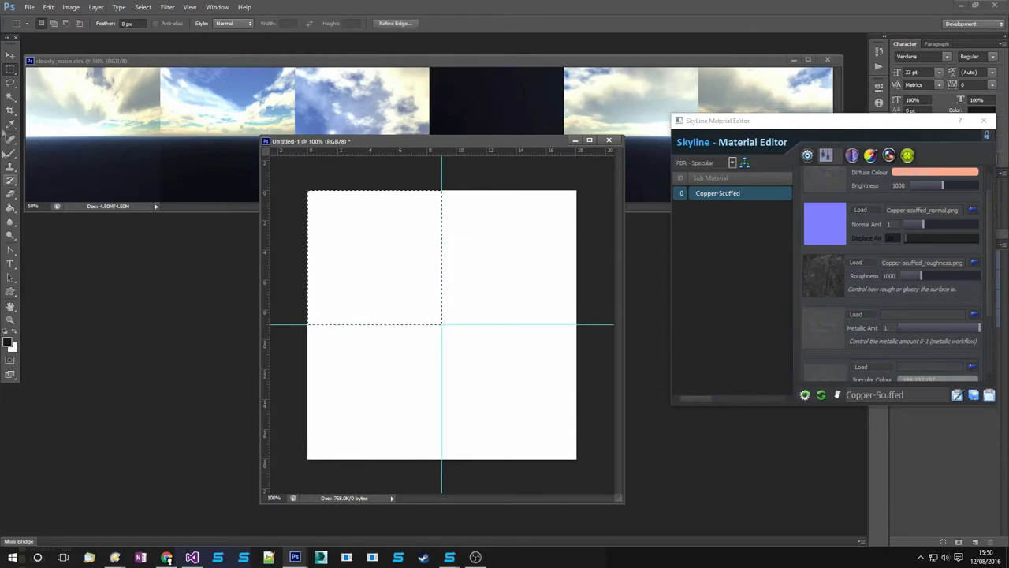
pyautogui.click(10, 152)
pyautogui.moveTo(355, 253); pyautogui.dragTo(406, 316)
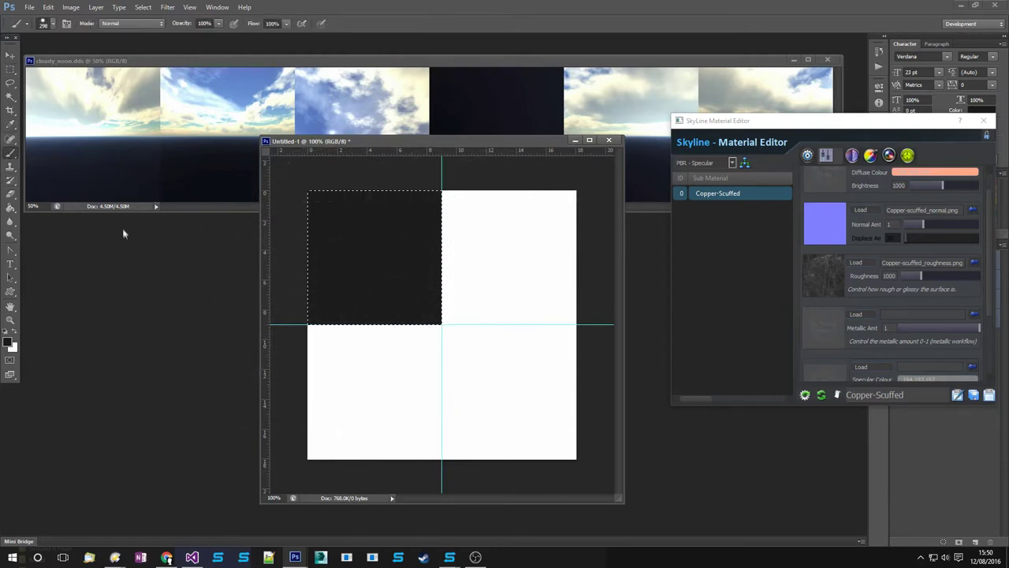
# - Select the lower-right quadrant, paint it with the same dark colour to complete the checker pattern, and clear the selection
pyautogui.press('m')
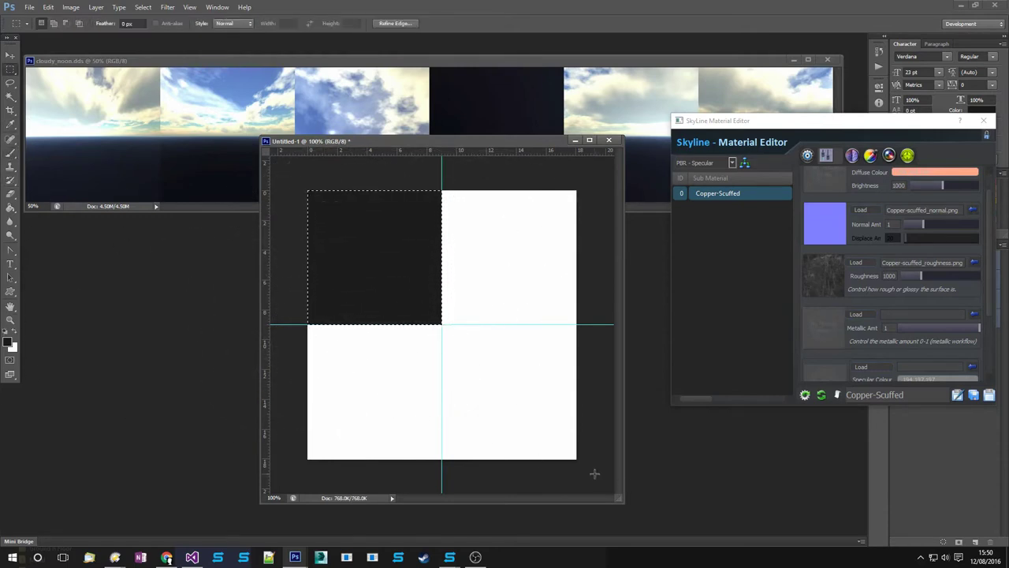
pyautogui.moveTo(576, 459)
pyautogui.mouseDown()
pyautogui.moveTo(460, 354)
pyautogui.moveTo(442, 324)
pyautogui.mouseUp()
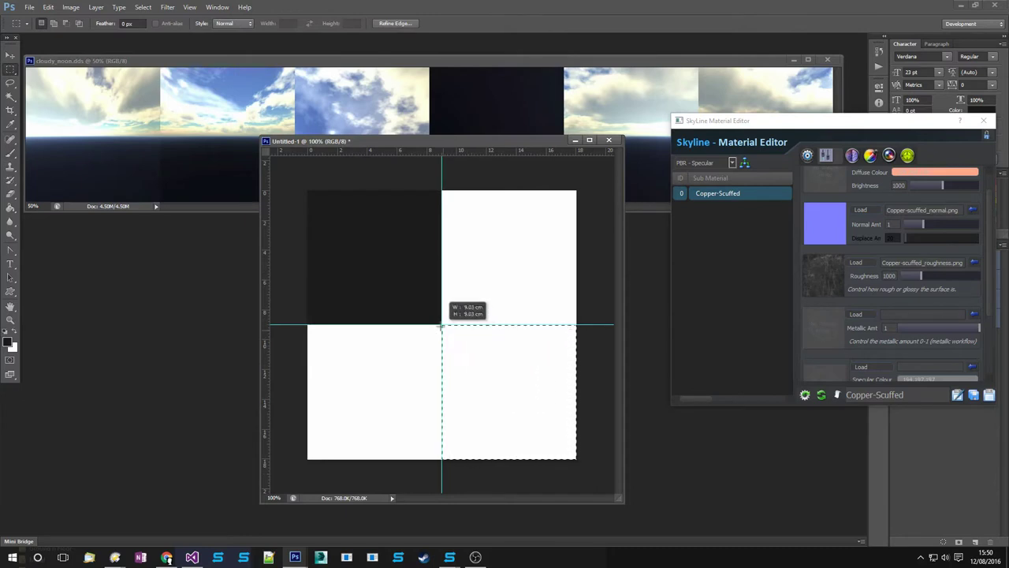
pyautogui.click(10, 152)
pyautogui.moveTo(544, 426)
pyautogui.mouseDown()
pyautogui.moveTo(473, 370)
pyautogui.moveTo(509, 410)
pyautogui.mouseUp()
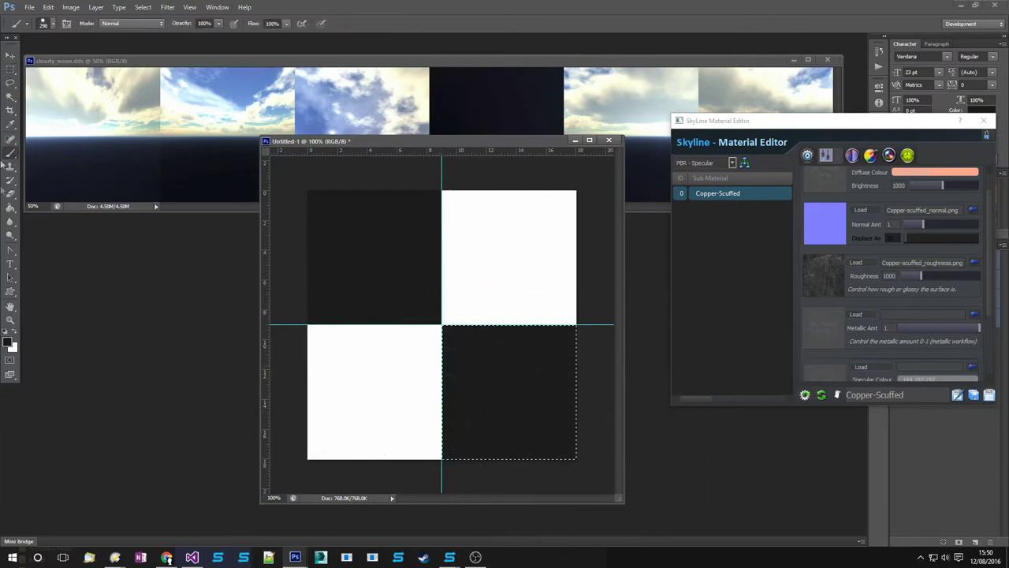
pyautogui.click(10, 69)
pyautogui.hotkey('ctrl', 'd')
# - Save the checker image in DDS format as test_Roughness in the Materials > New_PBR > Copper-scuffed_b2 folder
pyautogui.hotkey('ctrl', 'shift', 's')
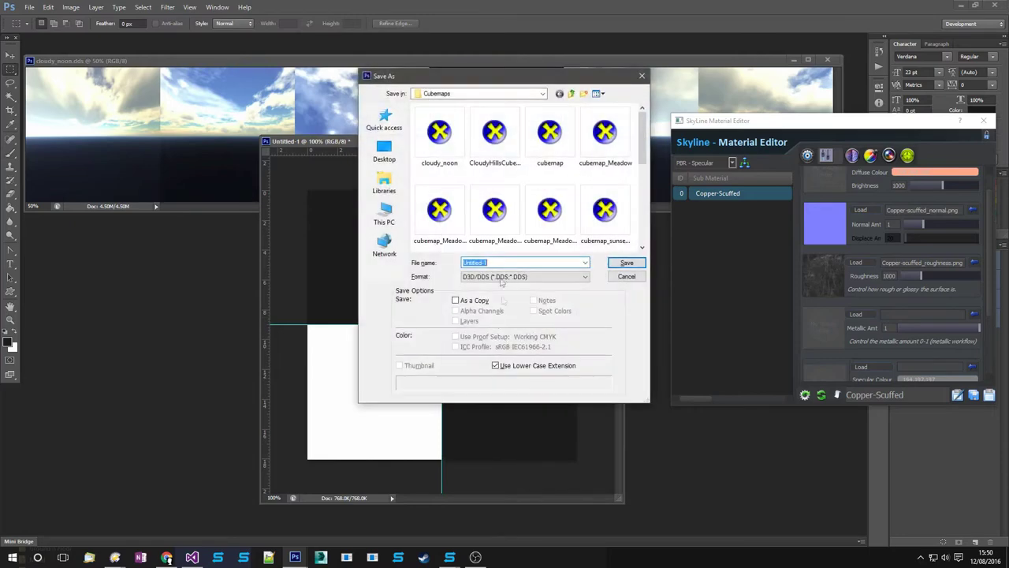
pyautogui.click(572, 94)
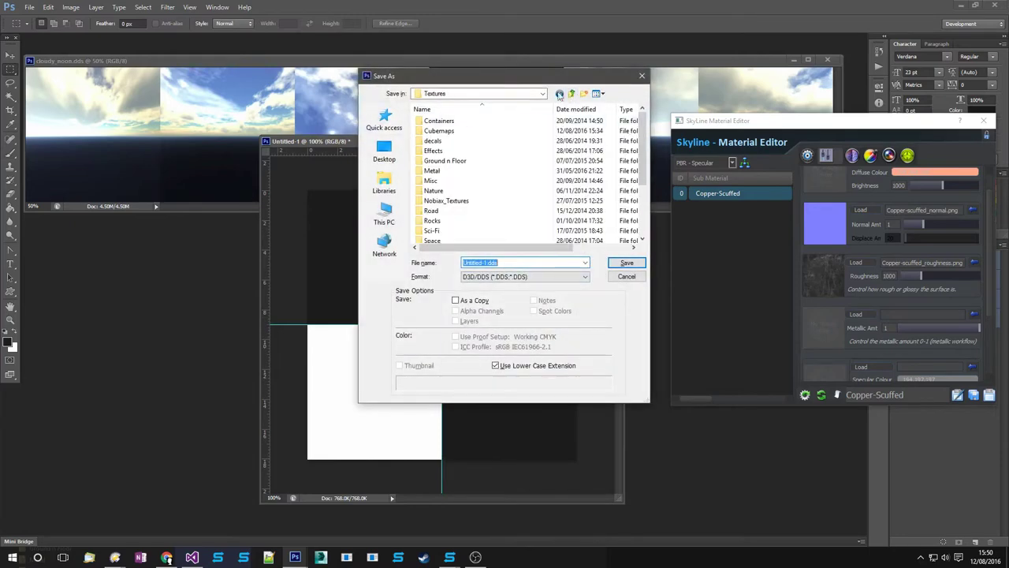
pyautogui.click(572, 94)
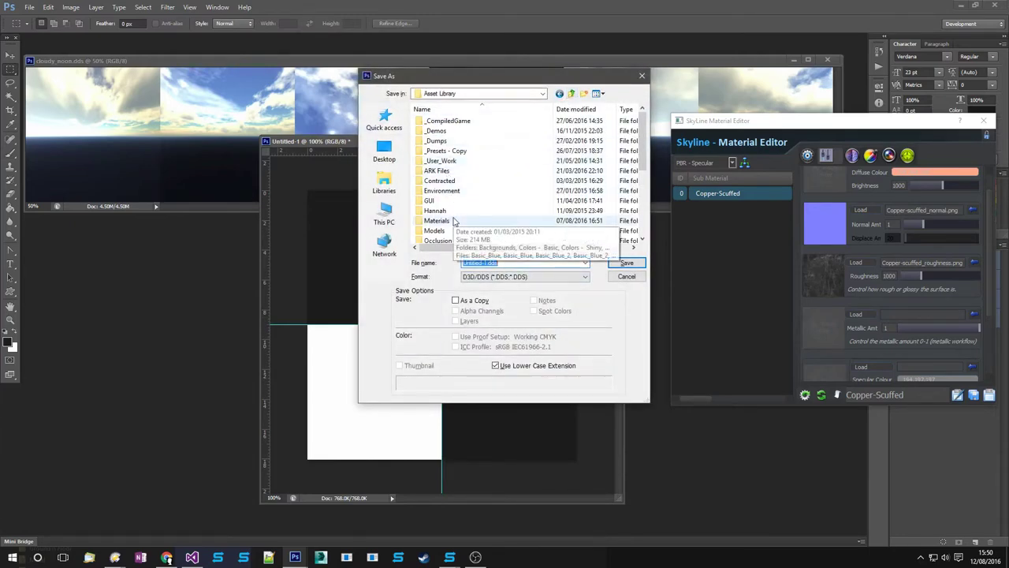
pyautogui.doubleClick(472, 167)
pyautogui.doubleClick(451, 201)
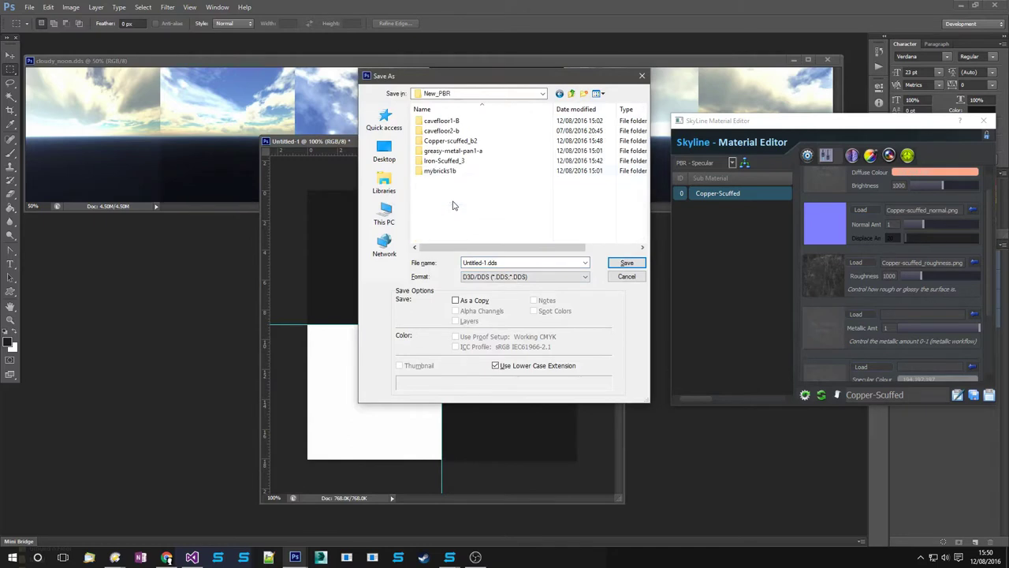
pyautogui.doubleClick(475, 140)
pyautogui.doubleClick(517, 264)
pyautogui.write('test_Roug')
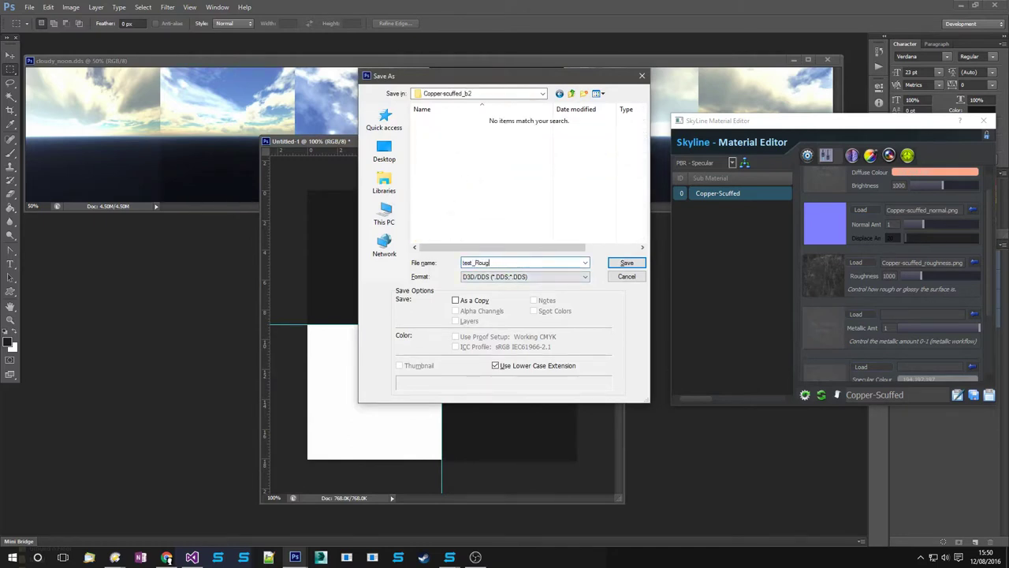
pyautogui.write('test_Roughness')
pyautogui.press('Return')
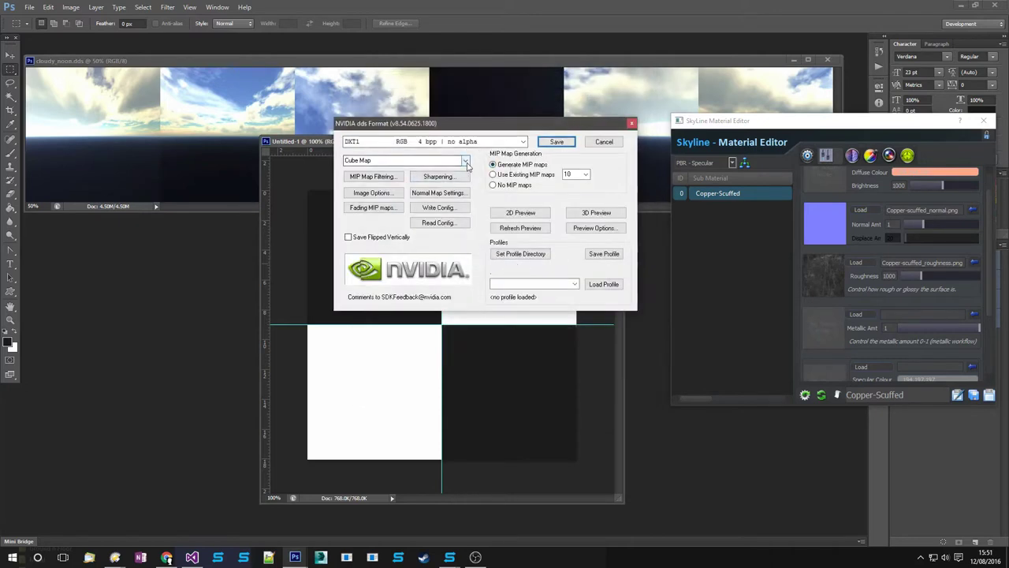
# - Export the DDS file as a DXT1 2D Texture with no MIP maps
pyautogui.click(371, 161)
pyautogui.click(361, 170)
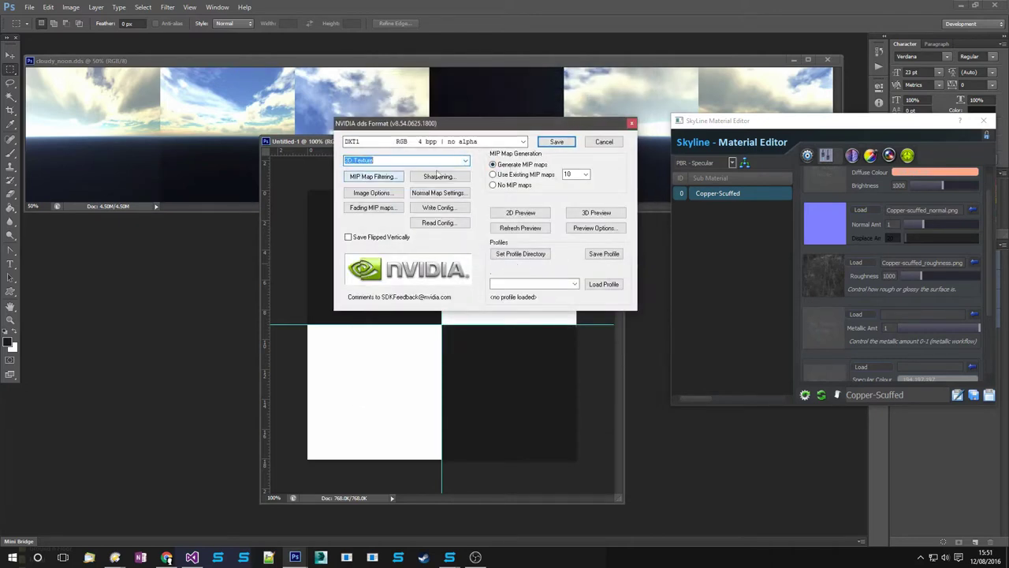
pyautogui.click(527, 184)
pyautogui.click(387, 178)
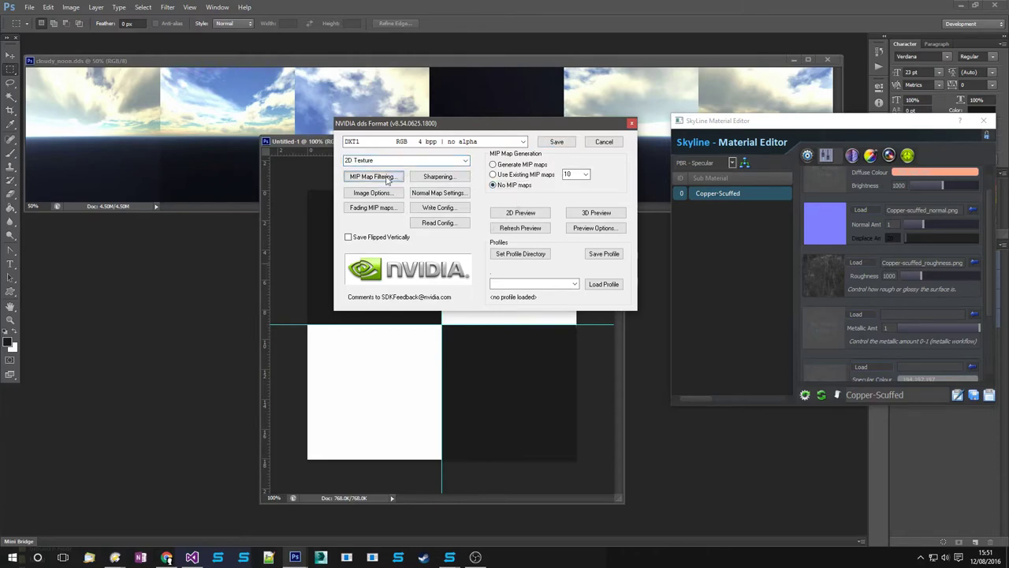
pyautogui.click(478, 258)
pyautogui.click(558, 143)
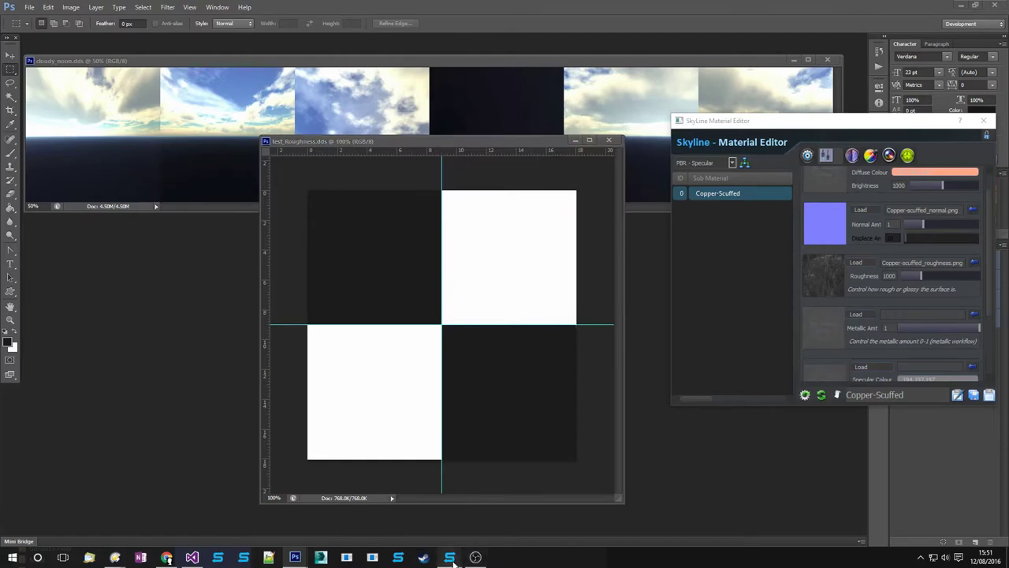
# - Switch to Skyline's Asset Manager, reload the Copper-scuffed_b2 folder and add its new assets to the resource lists
pyautogui.moveTo(449, 558)
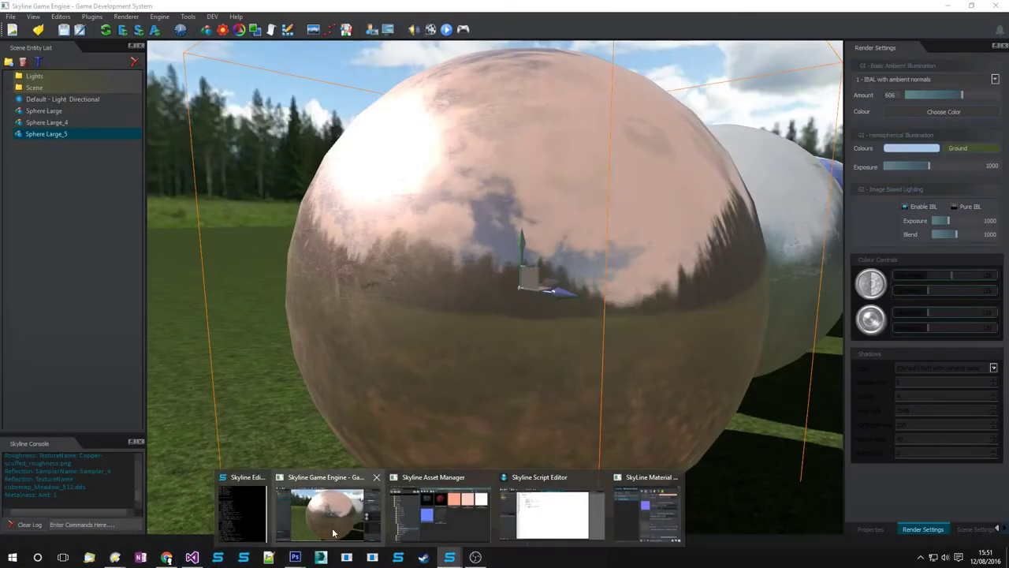
pyautogui.click(333, 533)
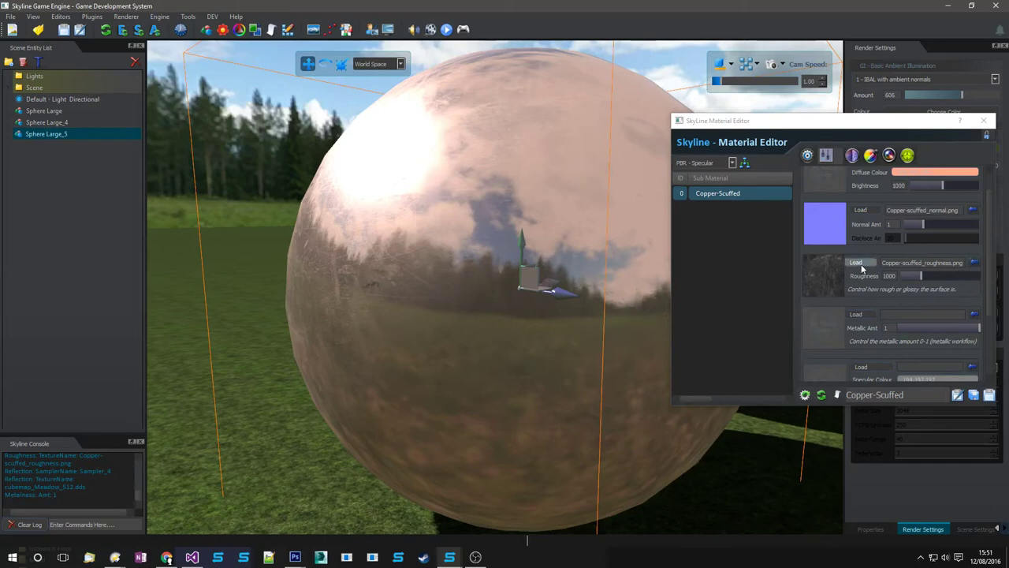
pyautogui.click(450, 556)
pyautogui.click(474, 520)
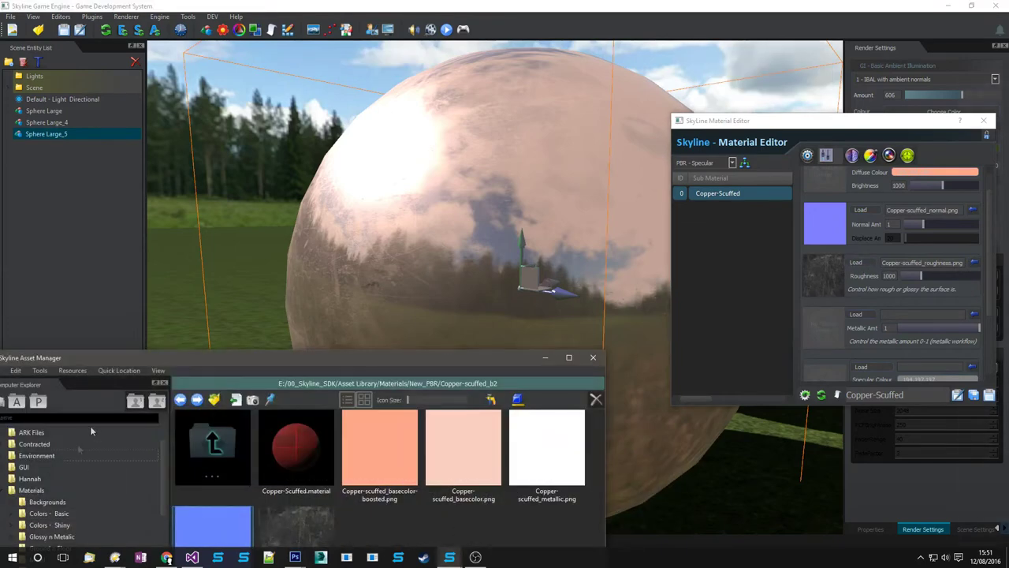
pyautogui.click(100, 459)
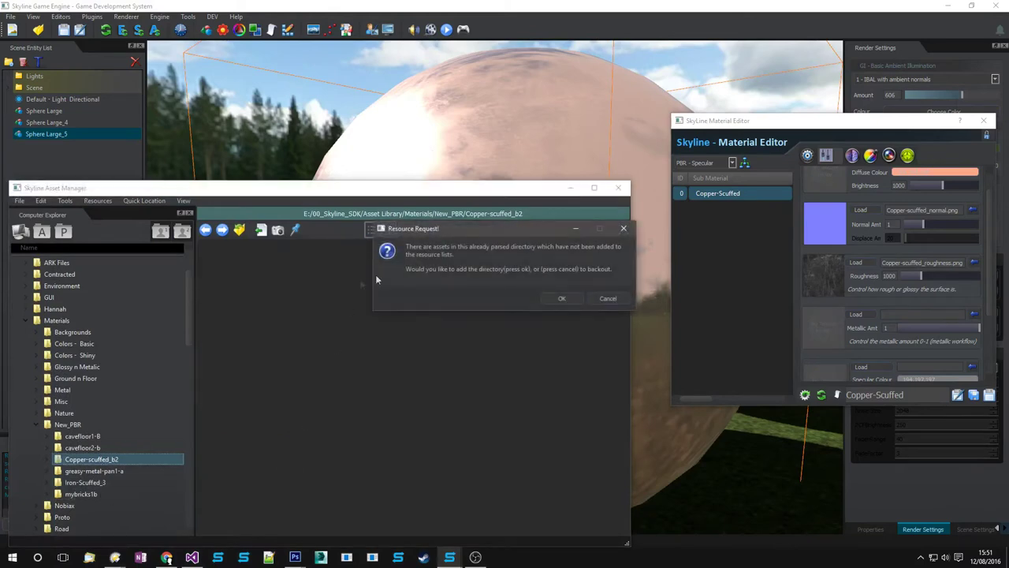
pyautogui.click(562, 300)
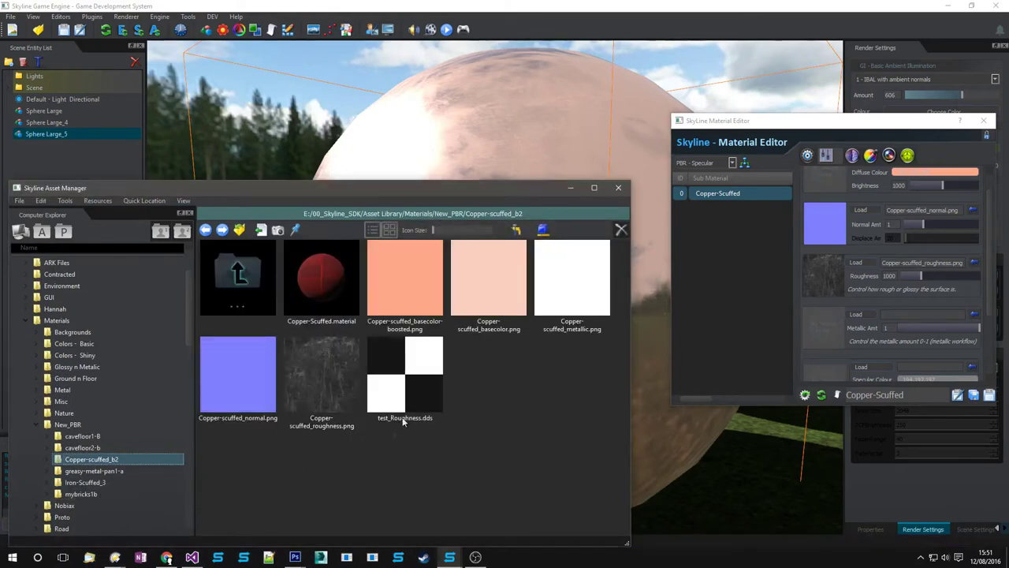
# - Assign test_Roughness.dds as the Copper-Scuffed roughness texture and examine the checker pattern's reflections around the sphere
pyautogui.moveTo(404, 422); pyautogui.dragTo(820, 277)
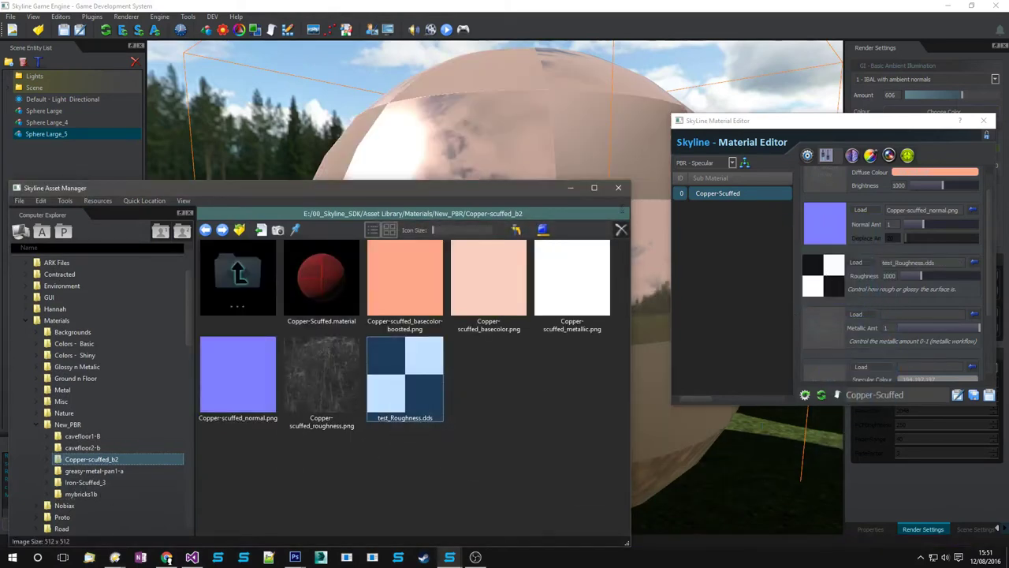
pyautogui.click(568, 189)
pyautogui.press('w')
pyautogui.moveTo(374, 261); pyautogui.dragTo(348, 238, button='right')
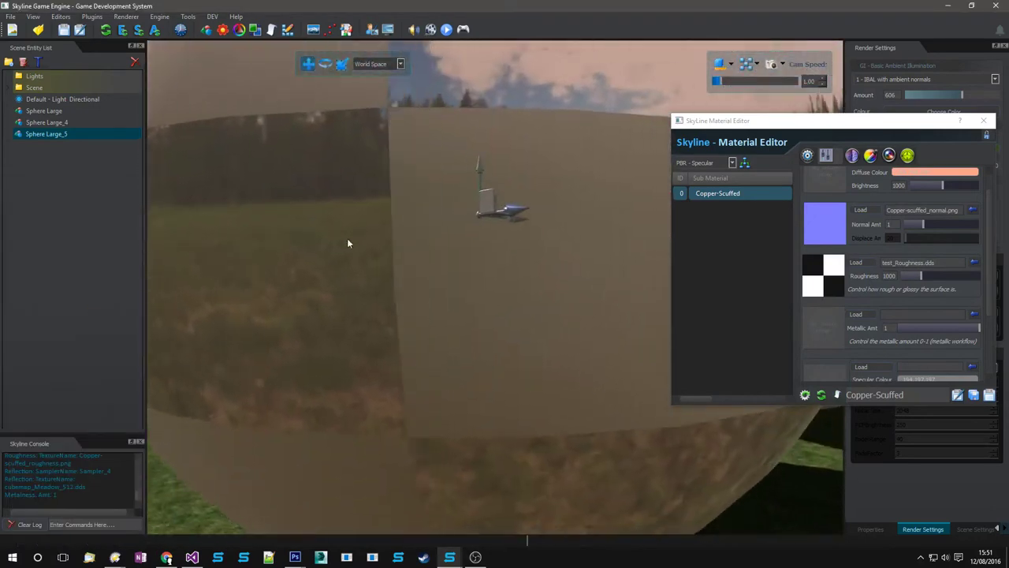
pyautogui.scroll(-8, 347, 243)
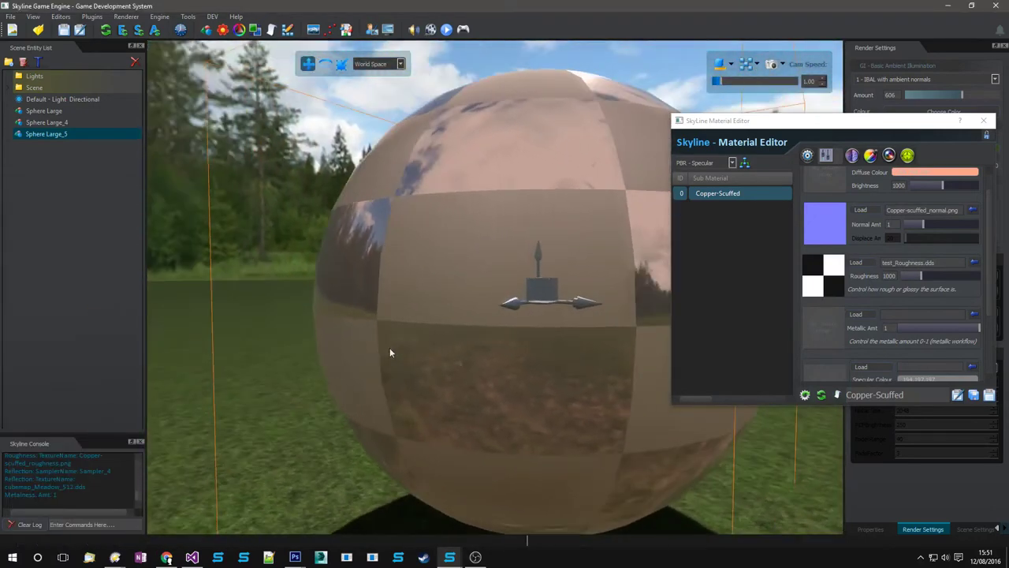
pyautogui.press('d')
pyautogui.moveTo(534, 380); pyautogui.dragTo(534, 353, button='right')
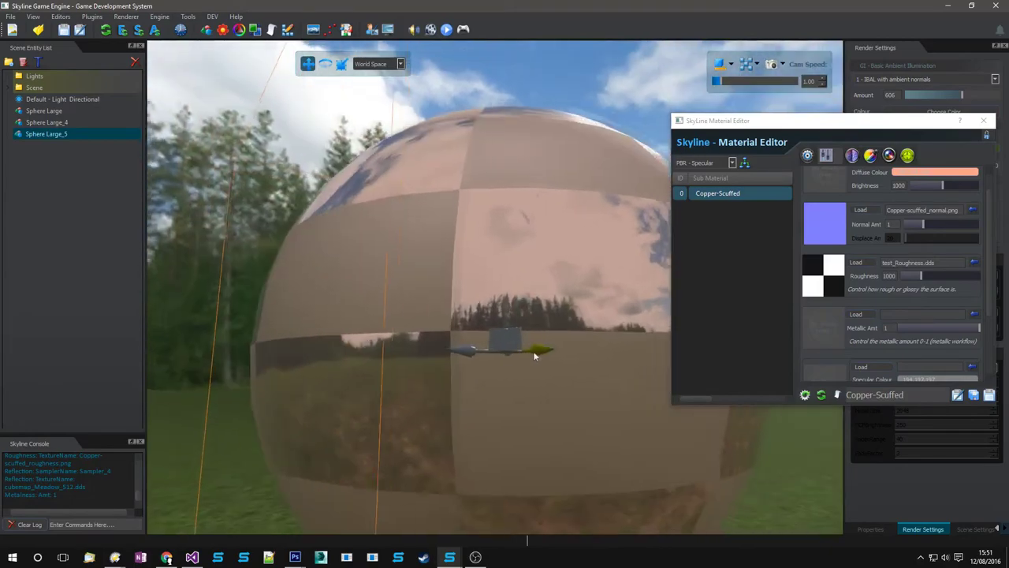
pyautogui.moveTo(534, 357); pyautogui.dragTo(371, 310, button='middle')
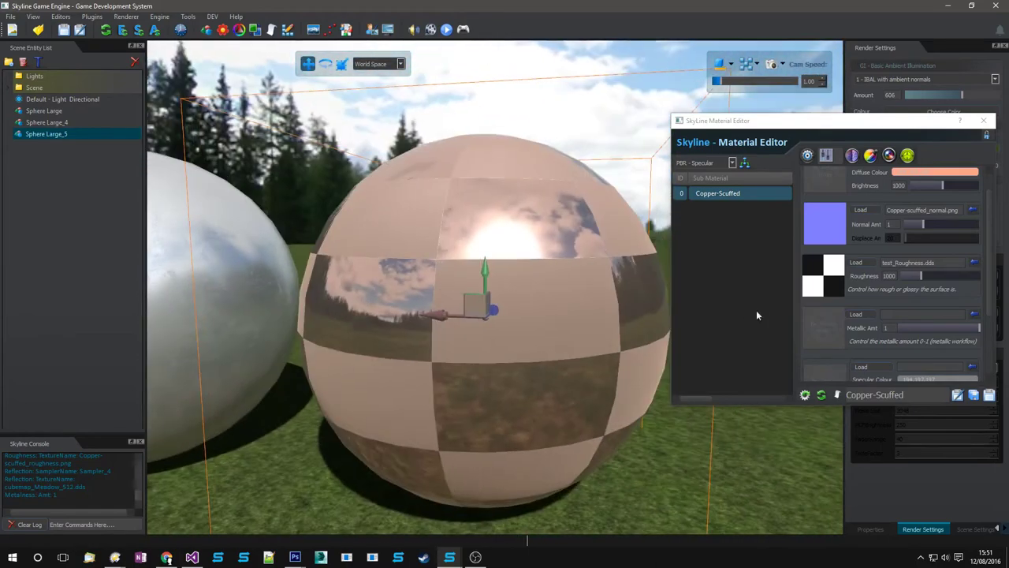
# - Assign Copper-scuffed_roughness.png as the Copper-Scuffed roughness texture and move the Asset Manager clear of the spheres
pyautogui.click(295, 558)
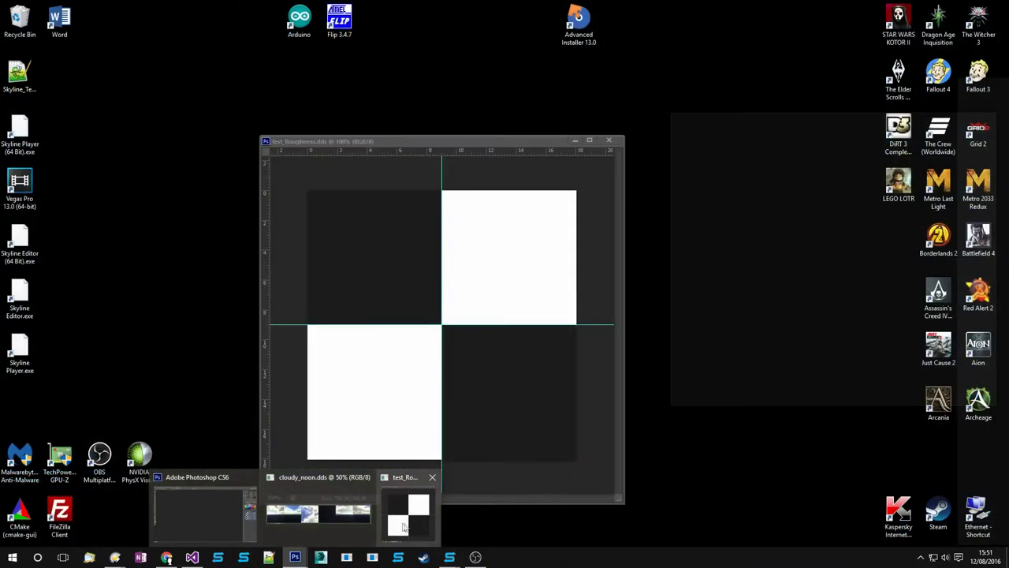
pyautogui.moveTo(452, 559)
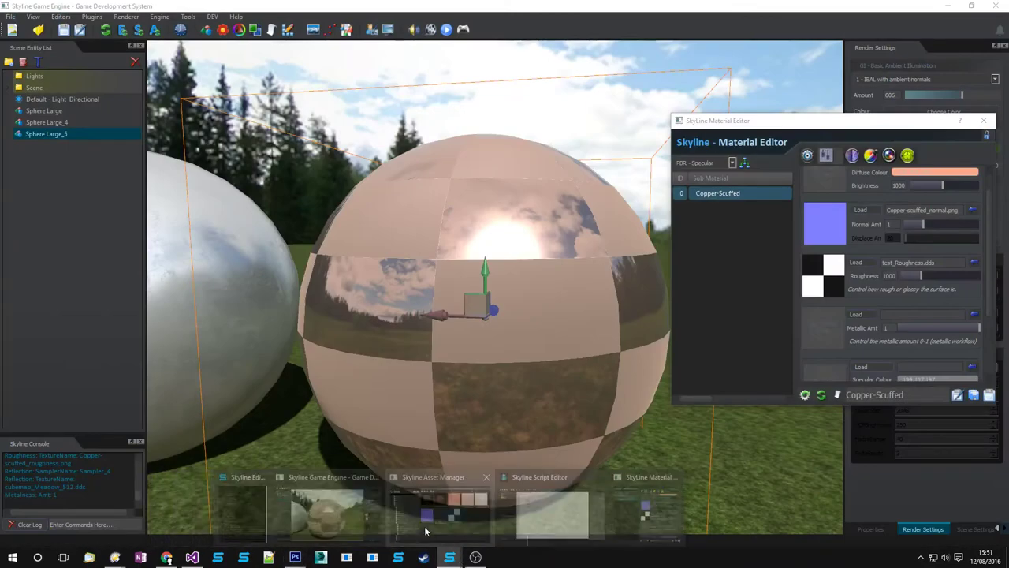
pyautogui.click(425, 532)
pyautogui.moveTo(321, 377); pyautogui.dragTo(795, 300)
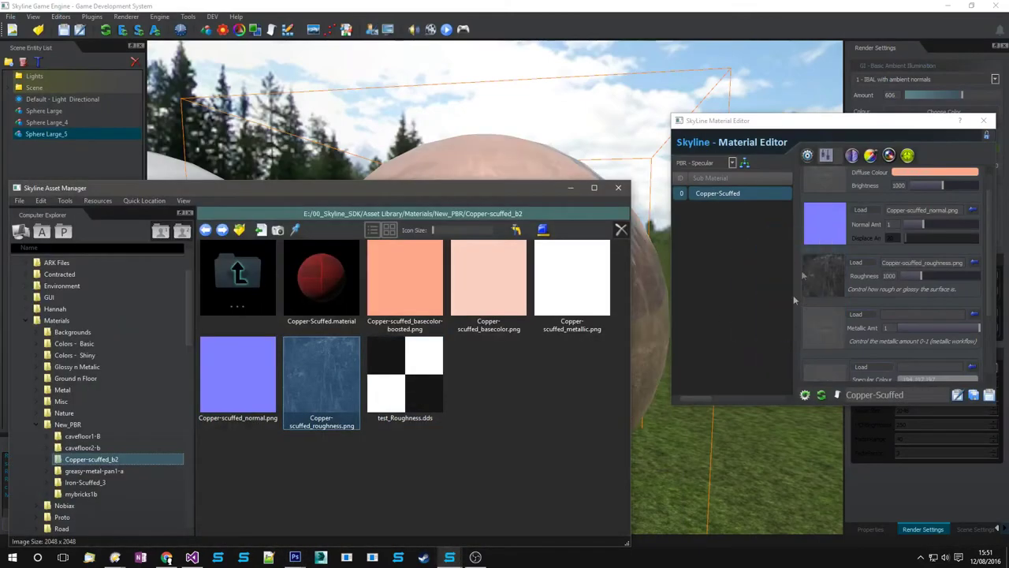
pyautogui.moveTo(516, 186); pyautogui.dragTo(380, 473)
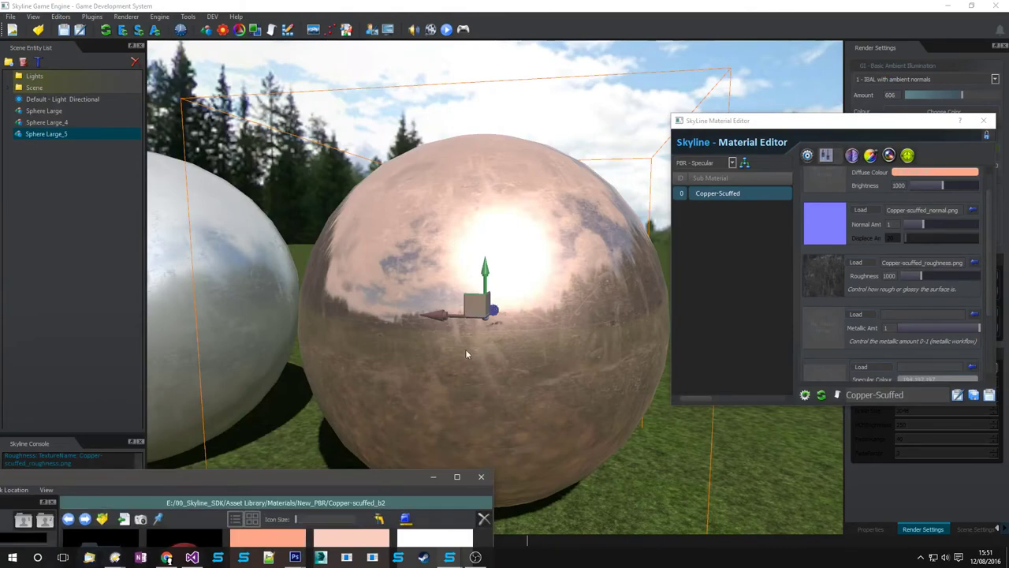
# - Examine the copper sphere's reflections from several angles and save the Copper-Scuffed material
pyautogui.moveTo(285, 363); pyautogui.dragTo(446, 355, button='middle')
pyautogui.press('f')
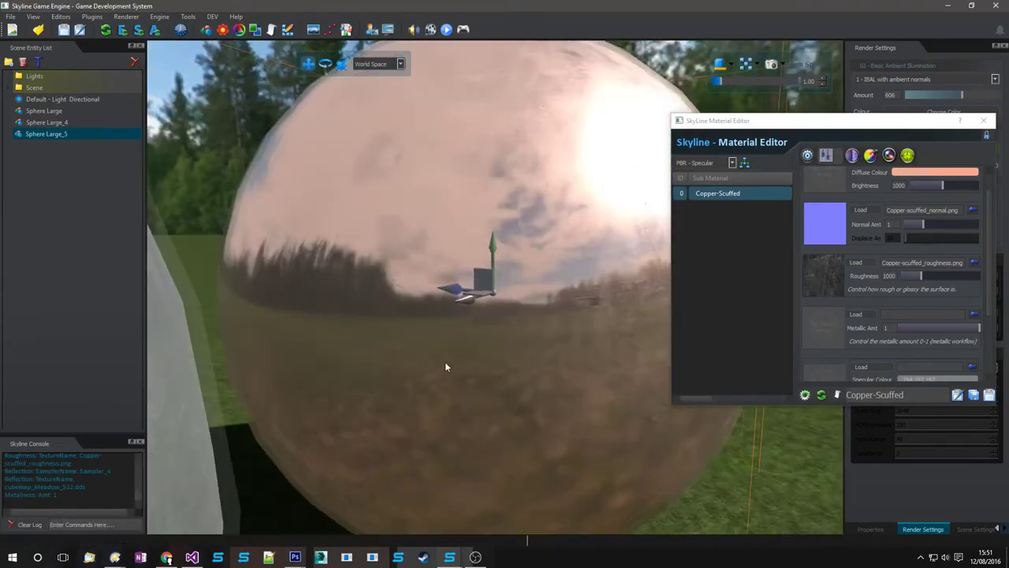
pyautogui.moveTo(563, 358); pyautogui.dragTo(474, 343, button='right')
pyautogui.press('s')
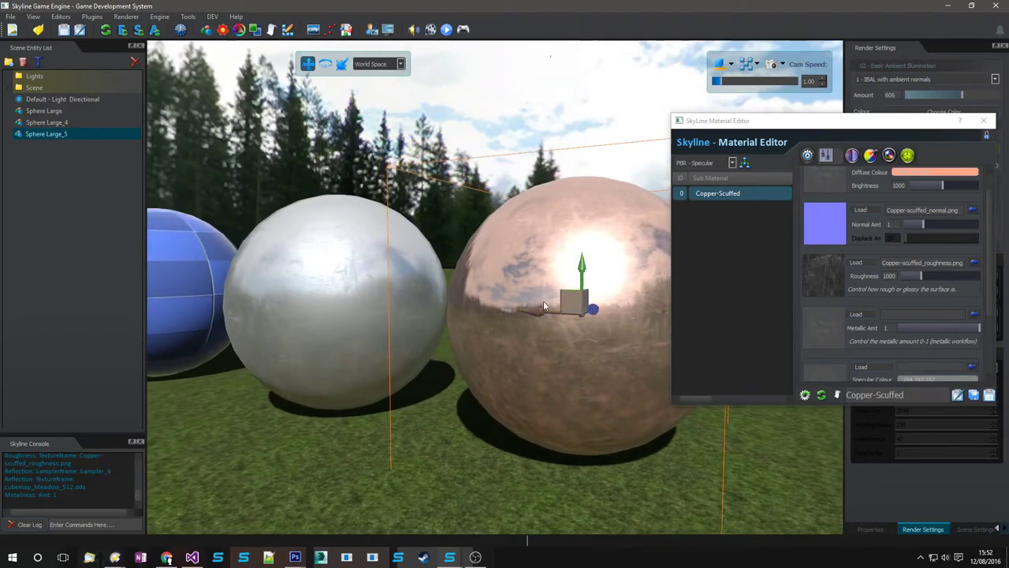
pyautogui.click(992, 397)
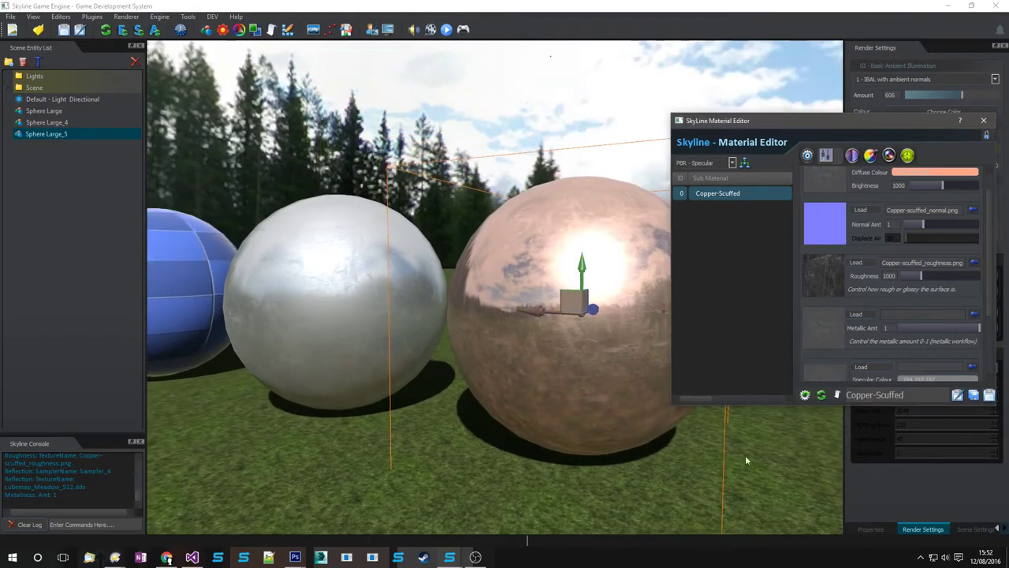
# - Open the silver sphere's Iron-Scuffed material, copy its roughness texture name and close the editor
pyautogui.click(327, 265)
pyautogui.rightClick(325, 315)
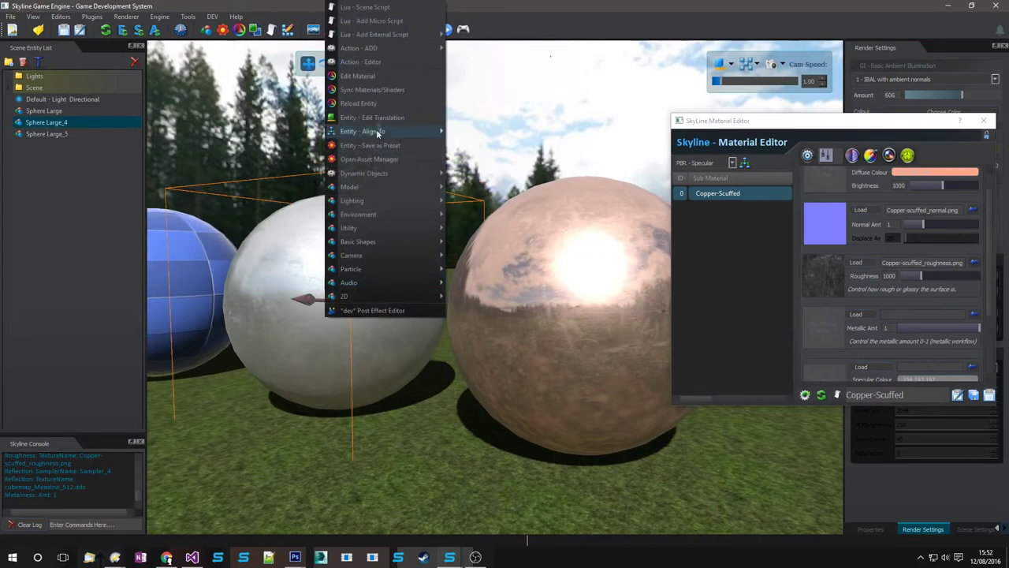
pyautogui.click(366, 76)
pyautogui.click(917, 262)
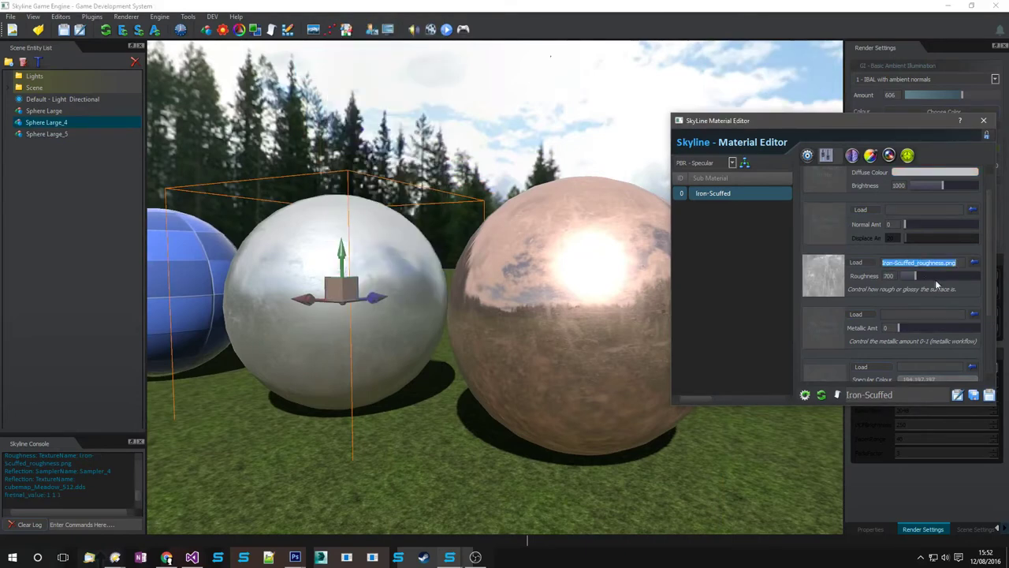
pyautogui.click(984, 119)
# - Open the copper sphere's material and replace its roughness texture with Iron-Scuffed_roughness.png
pyautogui.click(607, 249)
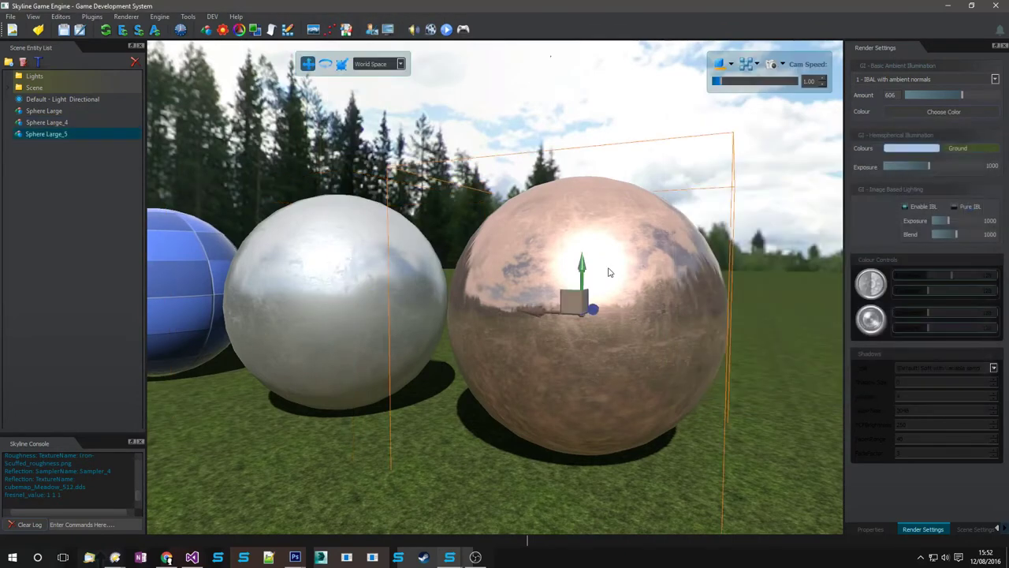
pyautogui.rightClick(609, 249)
pyautogui.click(637, 80)
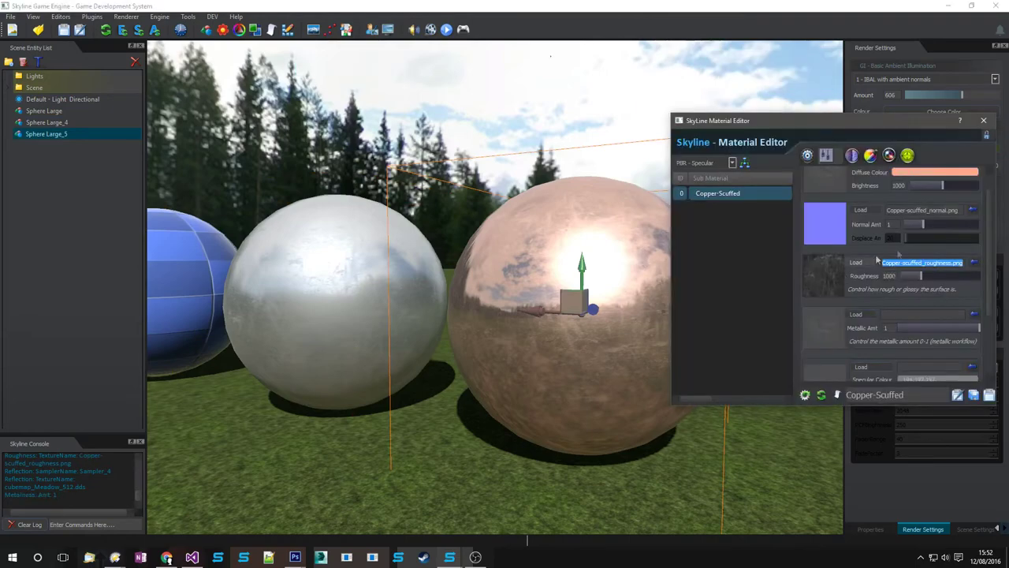
pyautogui.press('Return')
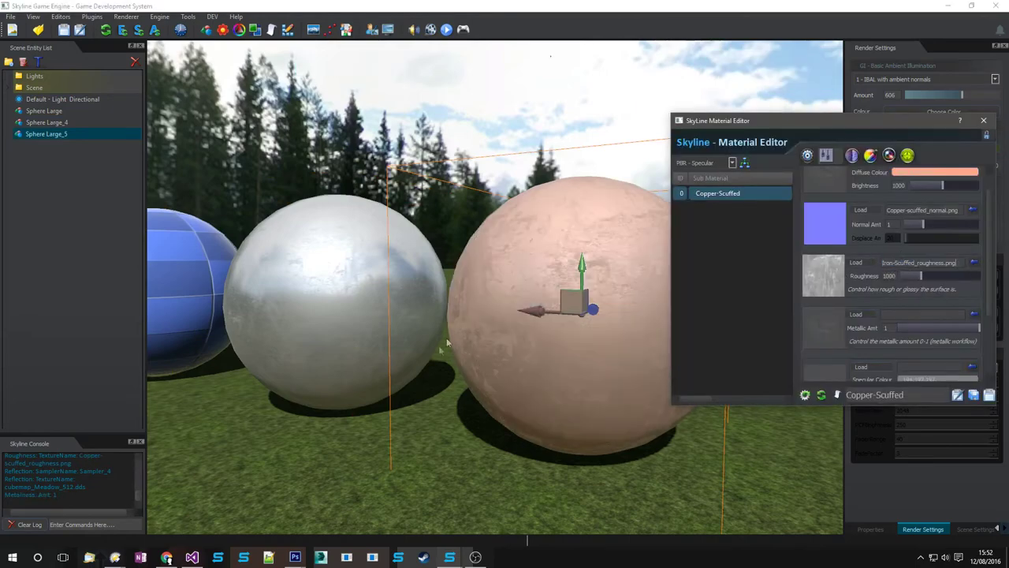
pyautogui.moveTo(444, 347); pyautogui.dragTo(494, 324, button='right')
pyautogui.press('w')
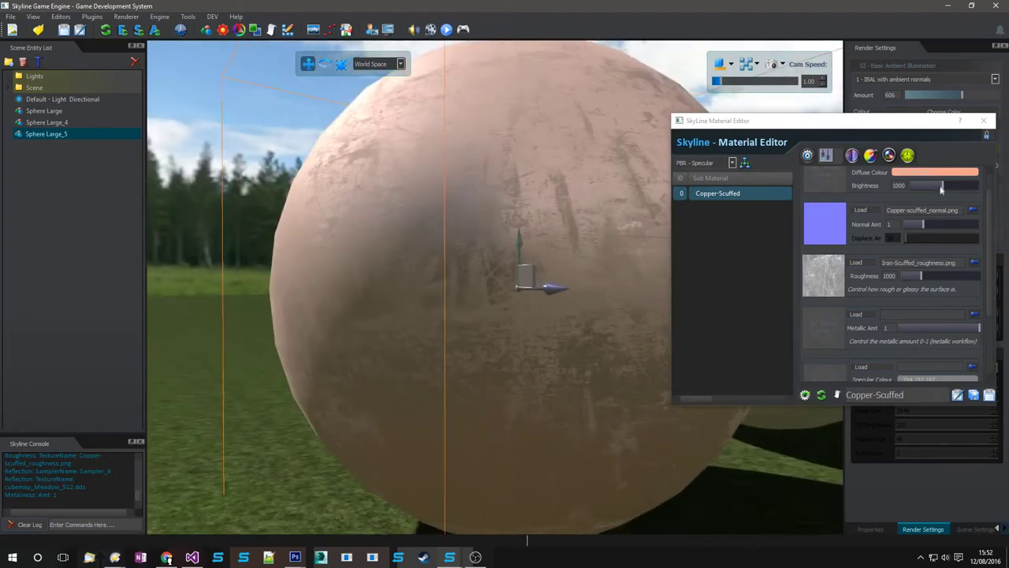
# - Try a diffuse brightness of 800, restore it to 1000, and leave the diffuse colour picker without choosing a colour
pyautogui.doubleClick(901, 187)
pyautogui.write('8')
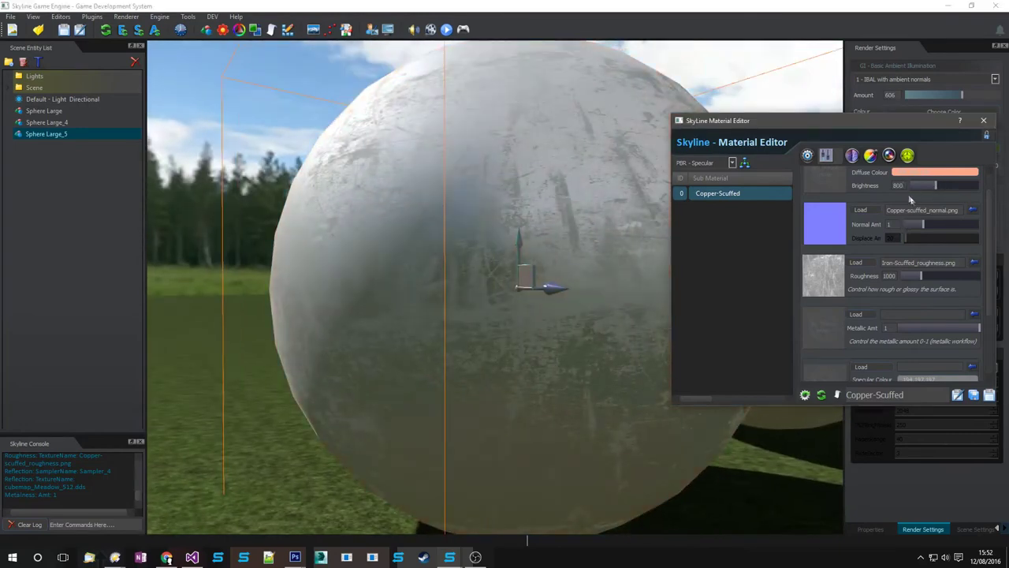
pyautogui.write('0')
pyautogui.click(912, 172)
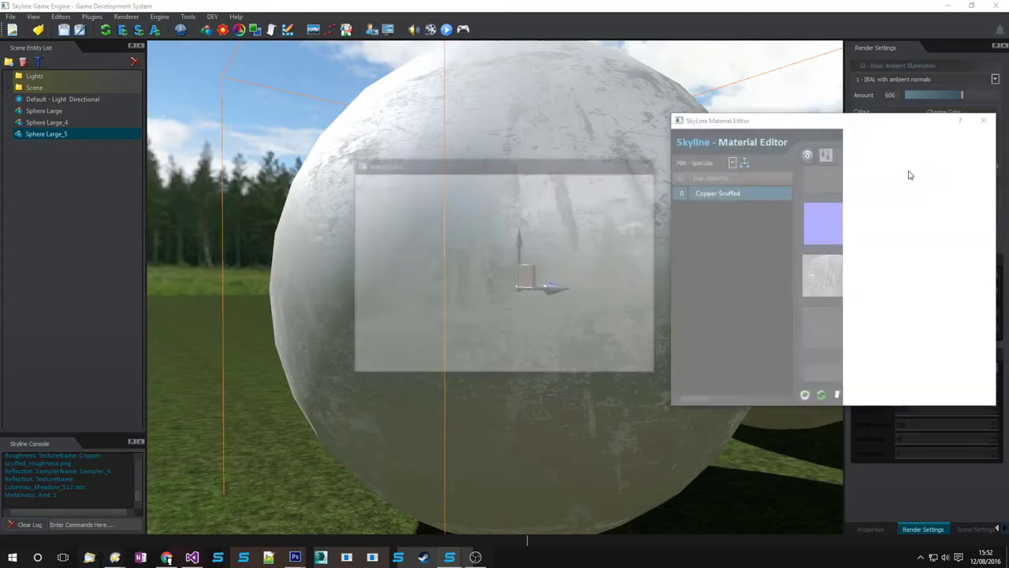
pyautogui.click(631, 363)
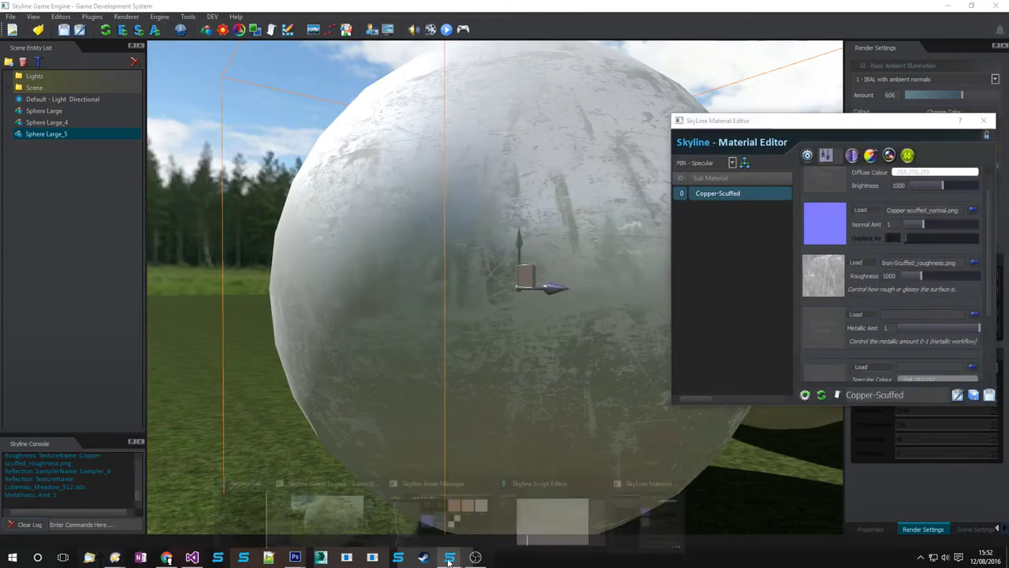
# - Set the copper material's diffuse colour by sampling the Copper-scuffed_basecolor-boosted.png thumbnail in the Asset Manager
pyautogui.moveTo(449, 556)
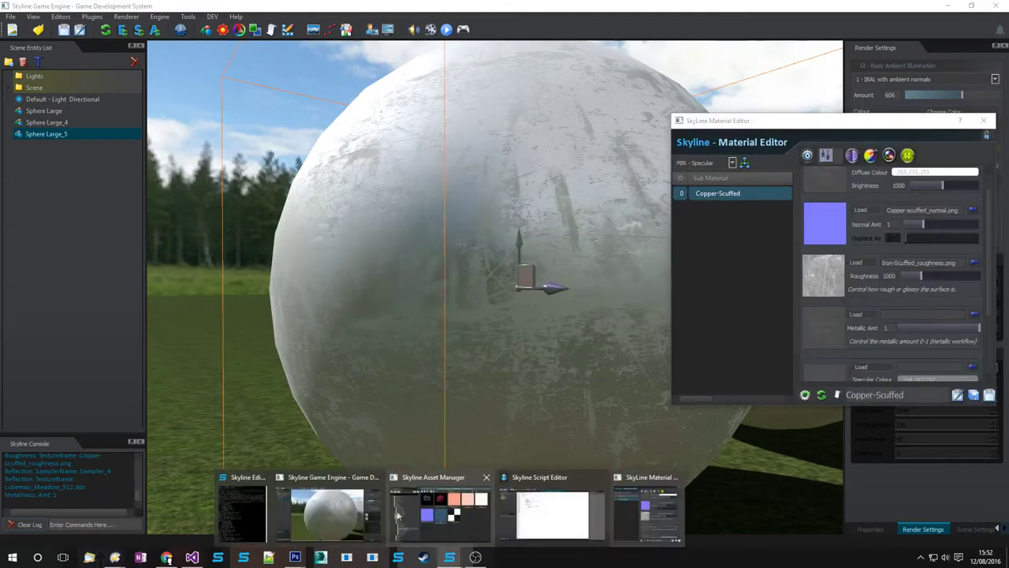
pyautogui.click(440, 507)
pyautogui.click(926, 174)
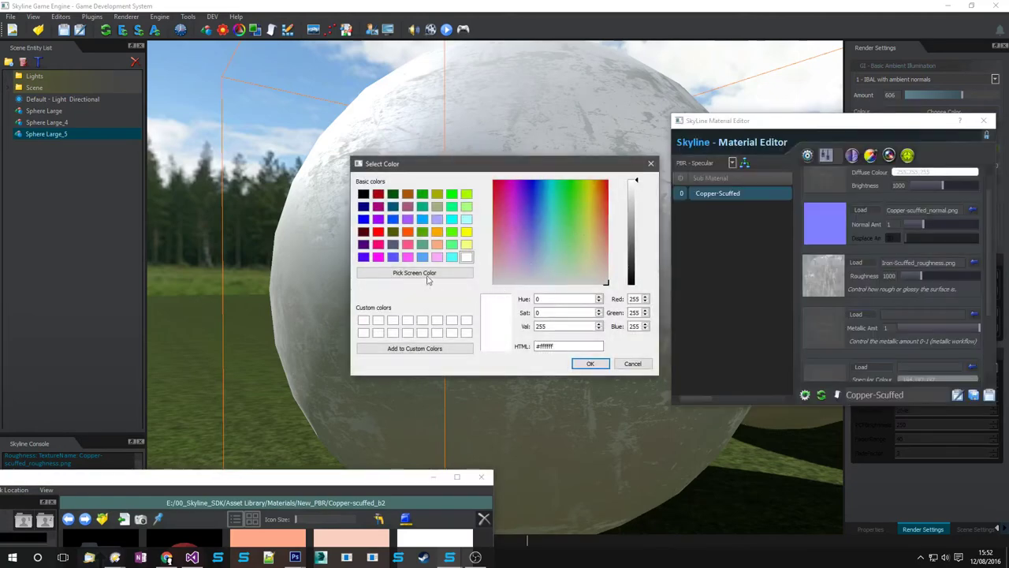
pyautogui.click(414, 272)
pyautogui.click(264, 541)
pyautogui.click(594, 366)
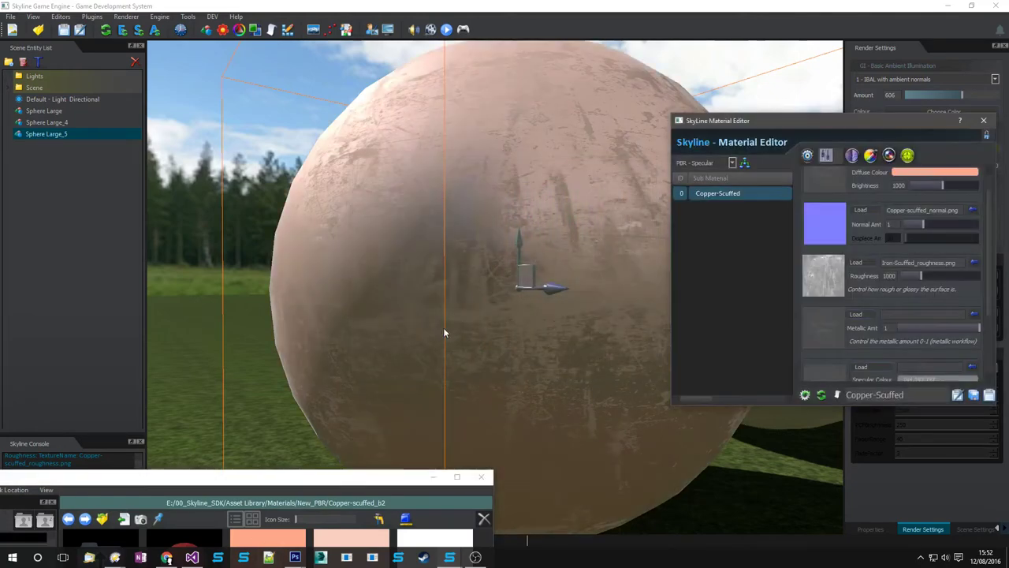
# - Change the Copper-Scuffed material's shader type to PBR - Metallic and review its texture and colour settings
pyautogui.click(717, 165)
pyautogui.click(713, 177)
pyautogui.scroll(-1, 833, 344)
pyautogui.scroll(-1, 821, 319)
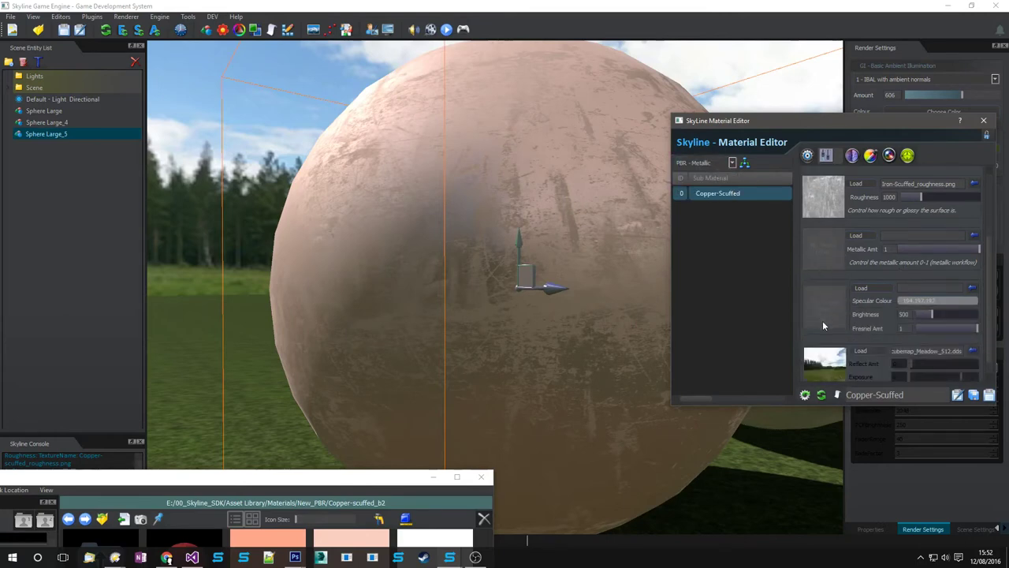
pyautogui.scroll(3, 828, 303)
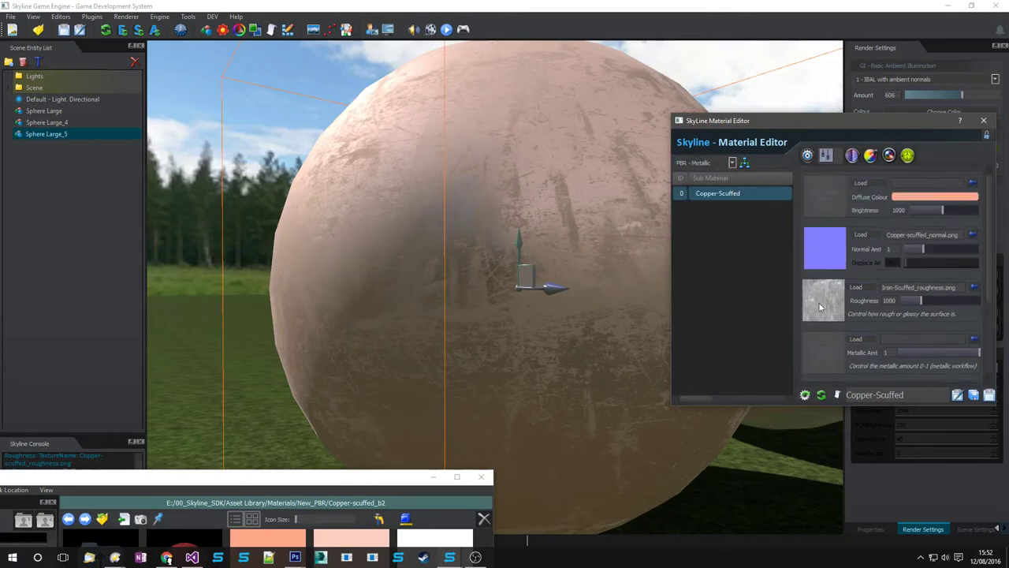
# - Set the Copper-Scuffed roughness amount to 800 and save the material
pyautogui.click(891, 302)
pyautogui.write('800')
pyautogui.press('Return')
pyautogui.moveTo(384, 260); pyautogui.dragTo(423, 264, button='right')
pyautogui.click(989, 395)
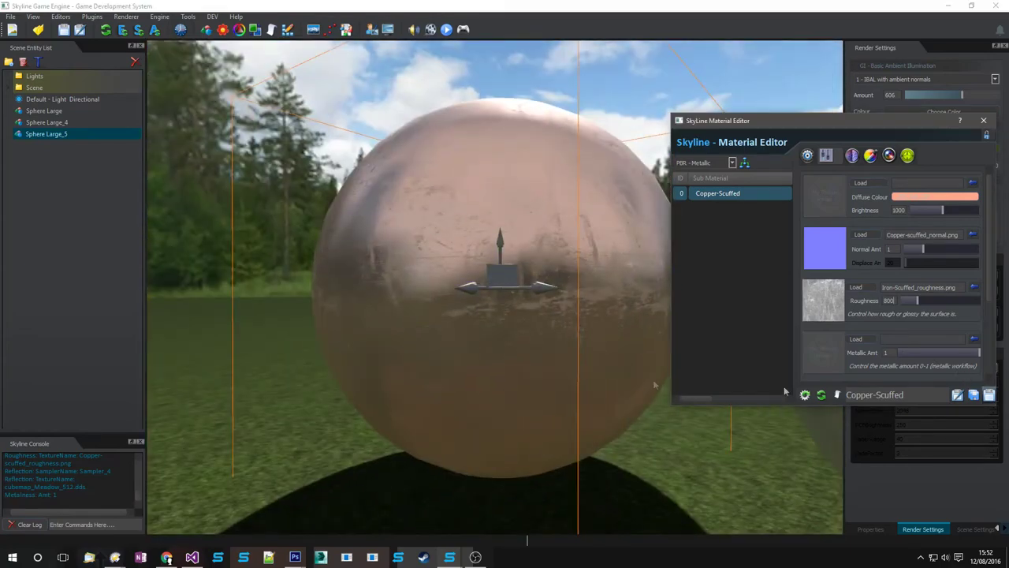
# - Deselect the copper sphere and view all three spheres together from a distance
pyautogui.moveTo(473, 296); pyautogui.dragTo(682, 339, button='right')
pyautogui.click(424, 315)
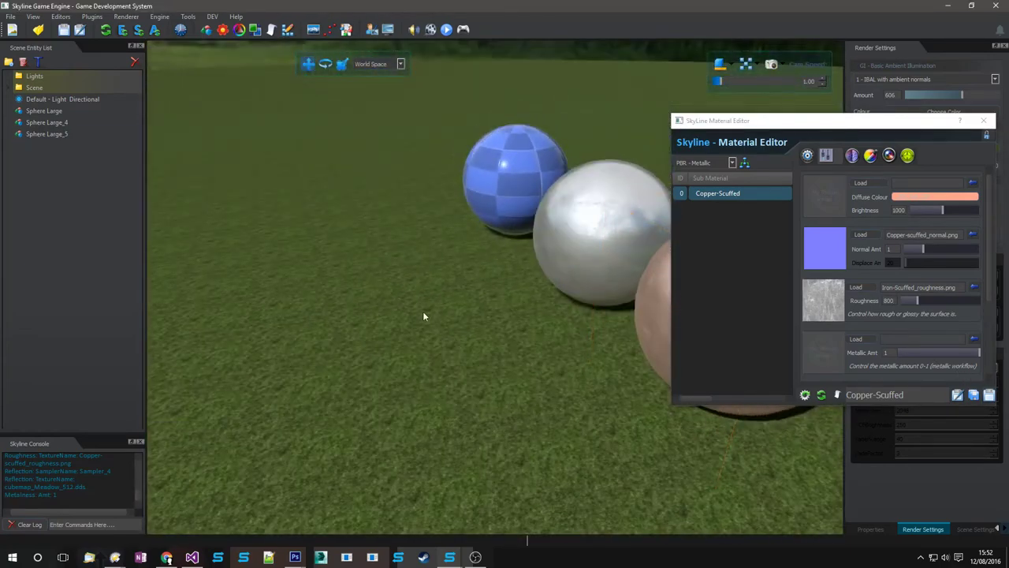
pyautogui.moveTo(423, 315); pyautogui.dragTo(595, 256, button='right')
pyautogui.press('s')
pyautogui.moveTo(544, 313); pyautogui.dragTo(524, 315, button='right')
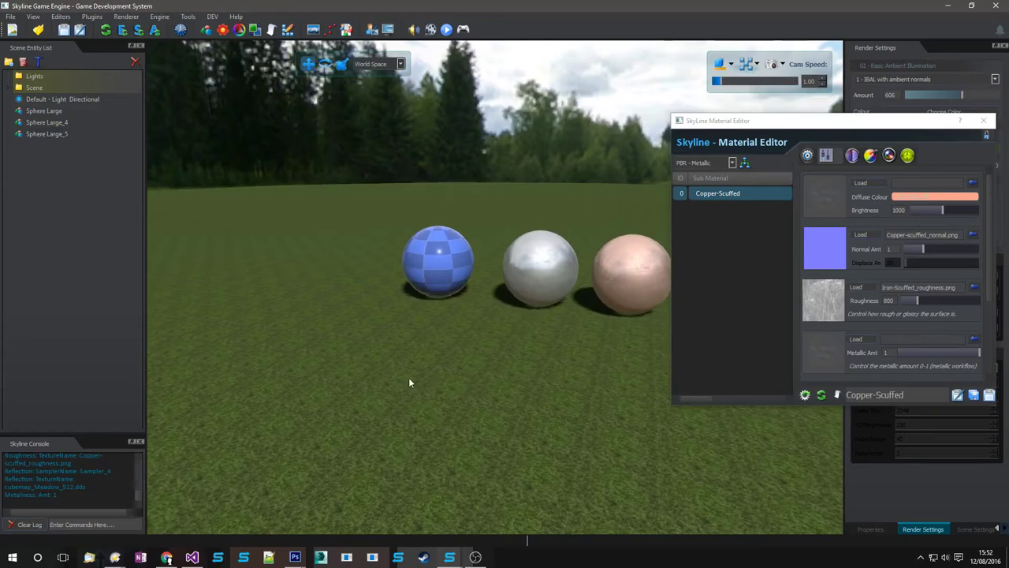
# - Switch to Chrome to view the Katana PBR model page on TurboSquid, close the Material Editor, and return to Skyline
pyautogui.click(166, 556)
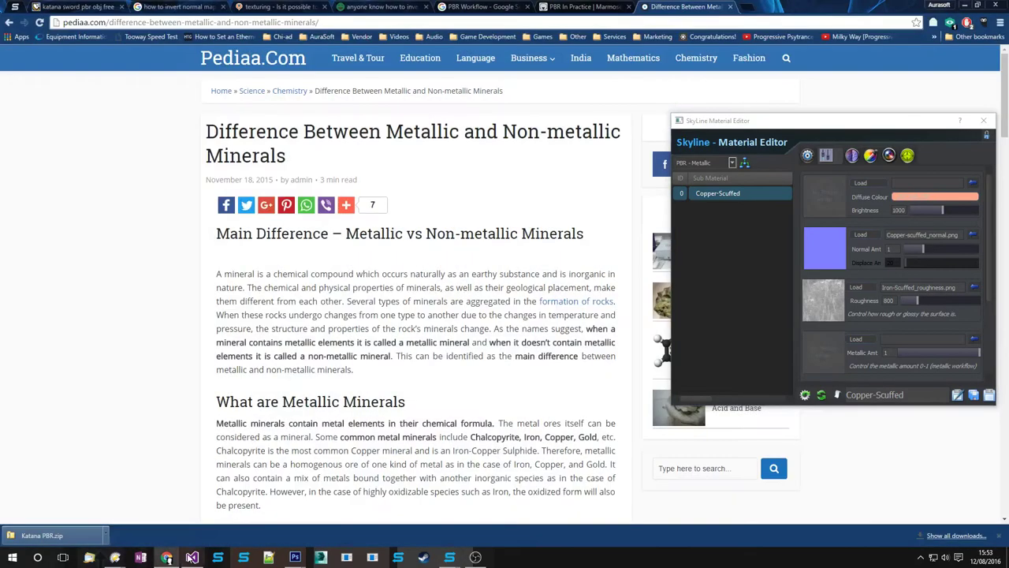
pyautogui.click(111, 6)
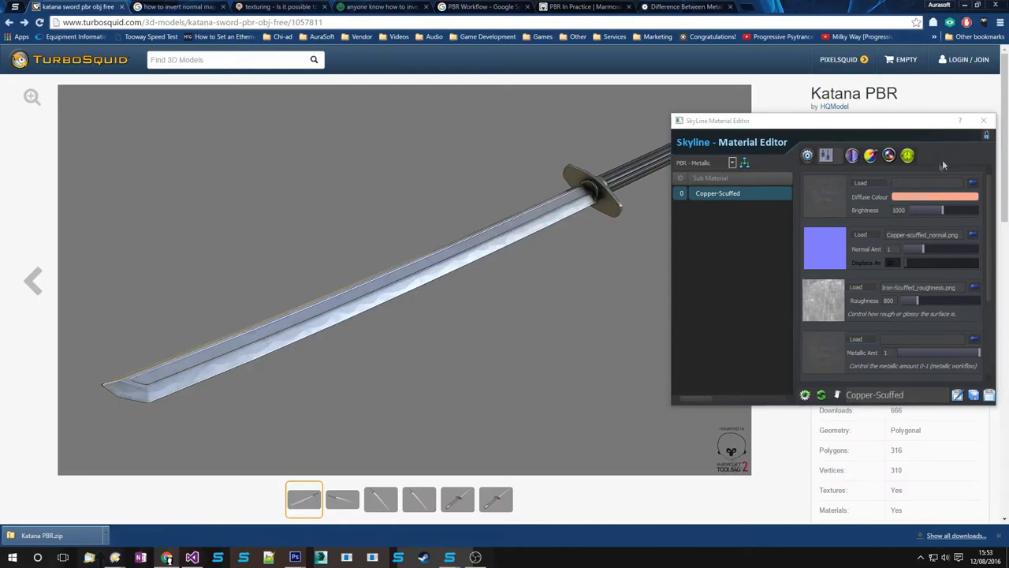
pyautogui.click(983, 120)
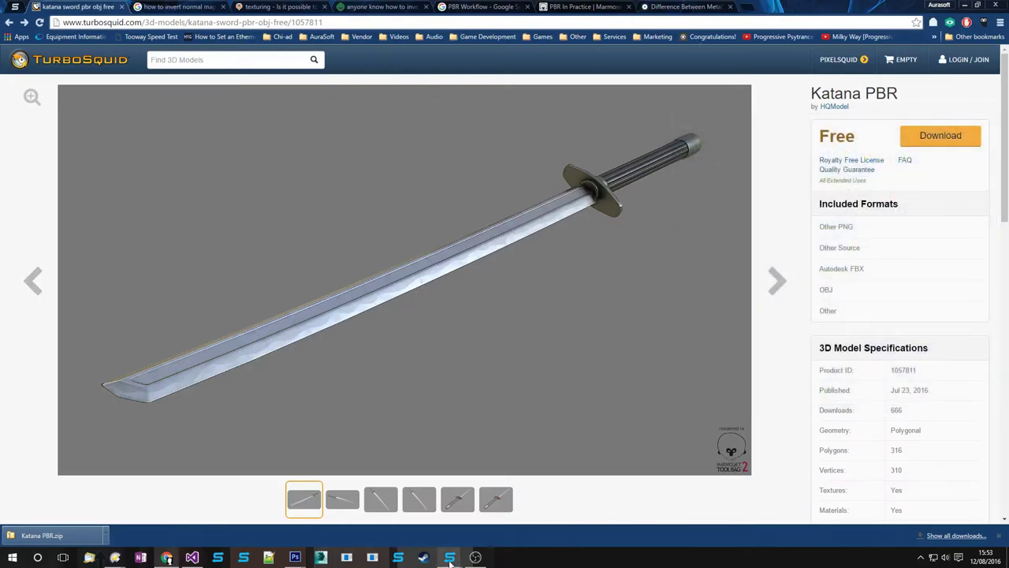
pyautogui.moveTo(449, 557)
pyautogui.click(365, 505)
# - Bring up the Asset Manager and browse to the Katana PBR folder inside the Asset Library's Temp folder
pyautogui.moveTo(464, 347); pyautogui.dragTo(386, 405, button='right')
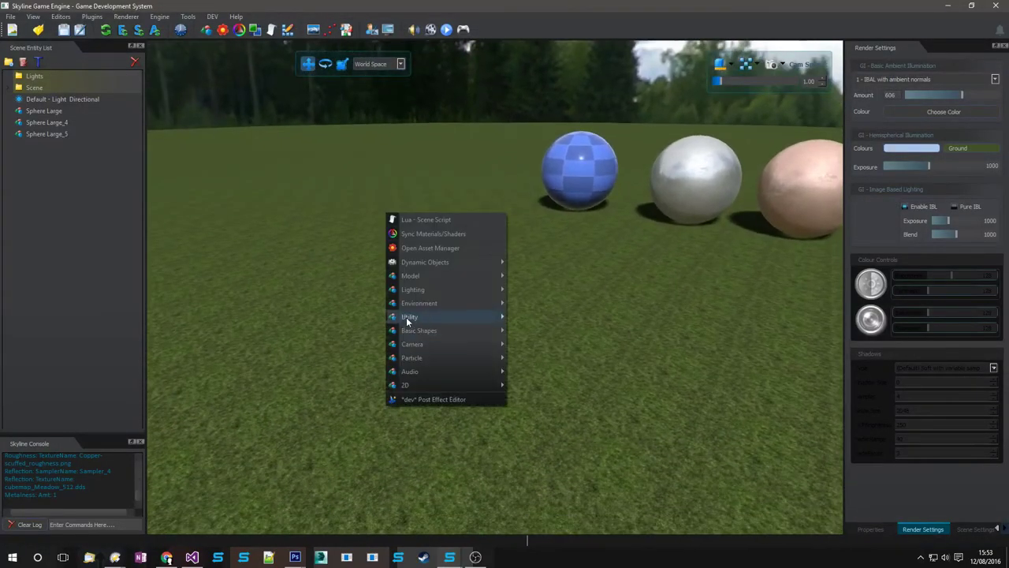
pyautogui.moveTo(408, 317)
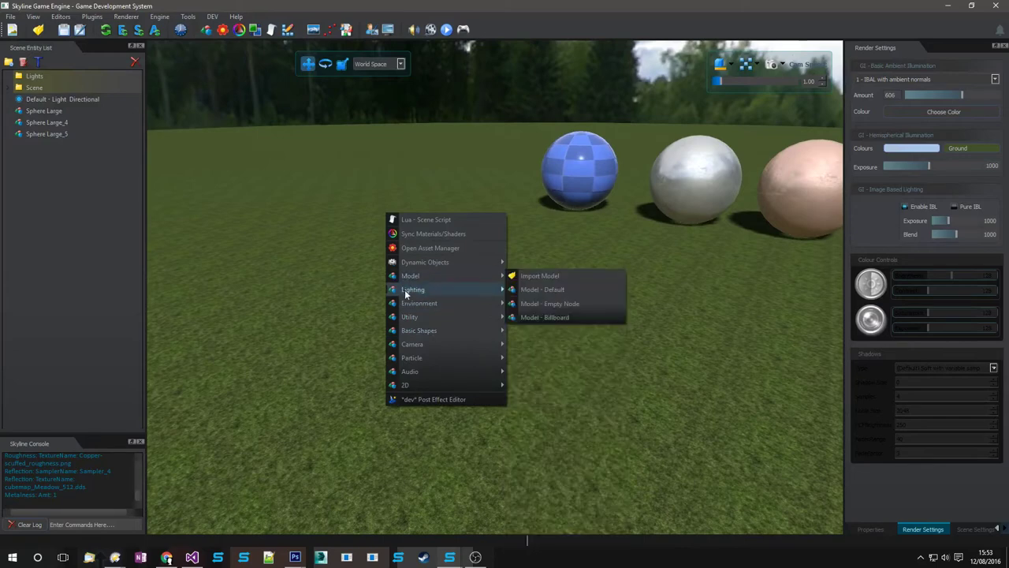
pyautogui.click(452, 558)
pyautogui.click(447, 521)
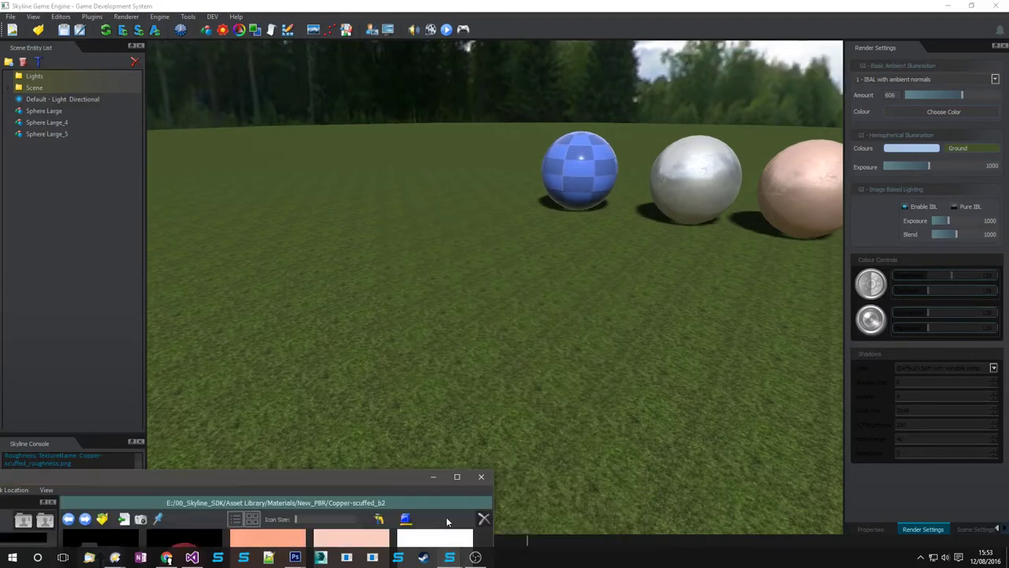
pyautogui.moveTo(177, 472); pyautogui.dragTo(311, 147)
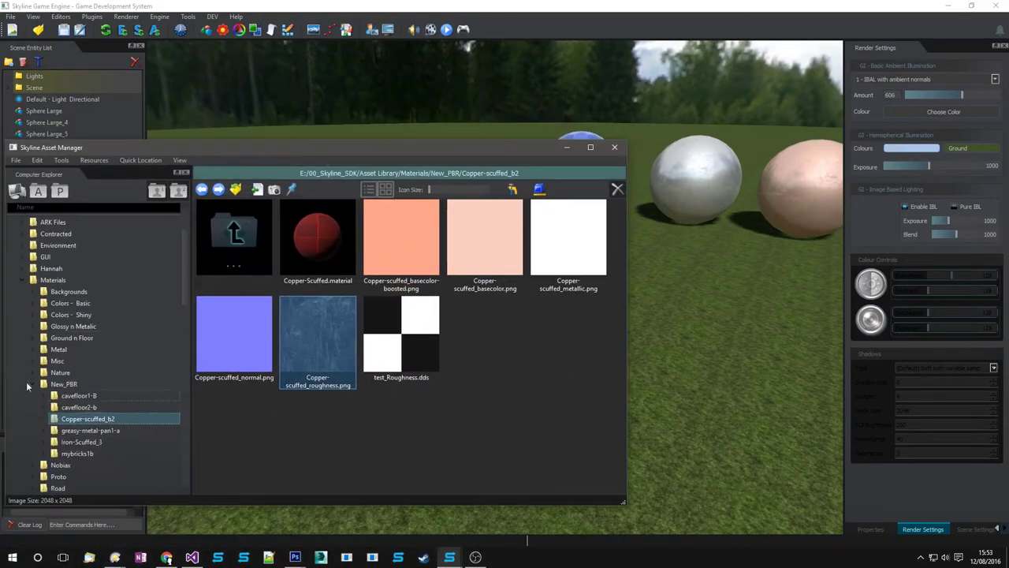
pyautogui.click(24, 280)
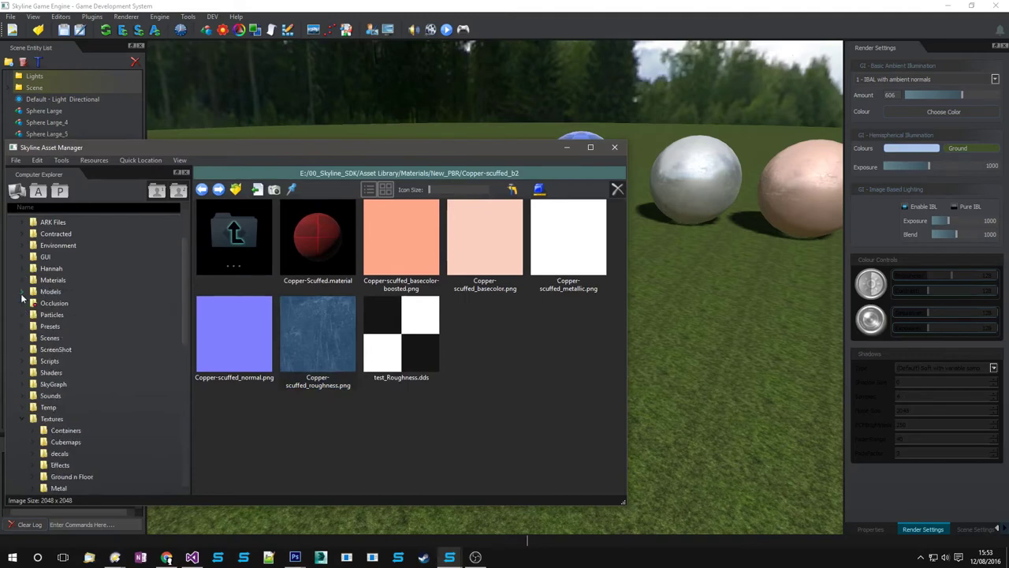
pyautogui.click(23, 292)
pyautogui.scroll(-10, 23, 299)
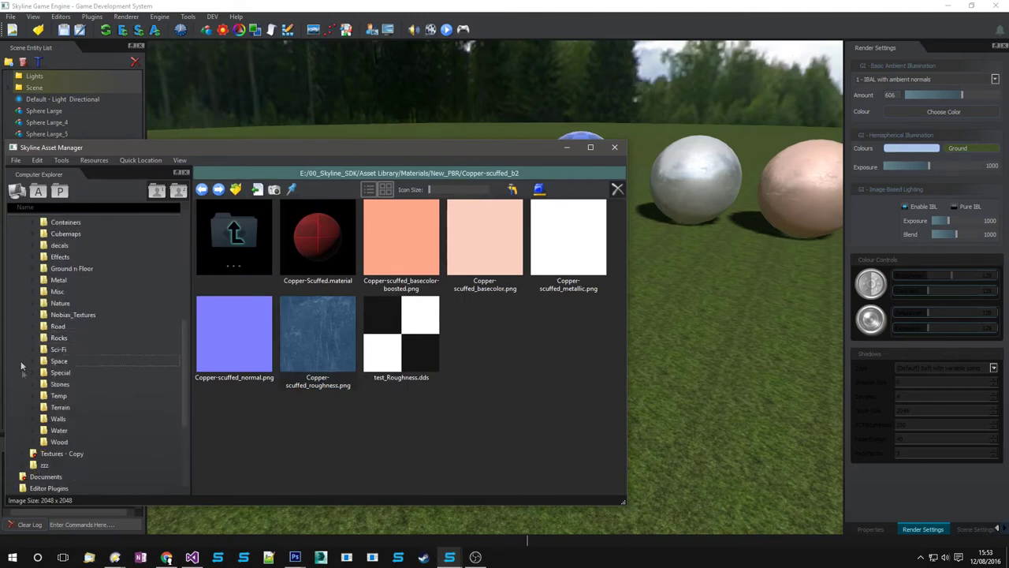
pyautogui.scroll(3, 29, 302)
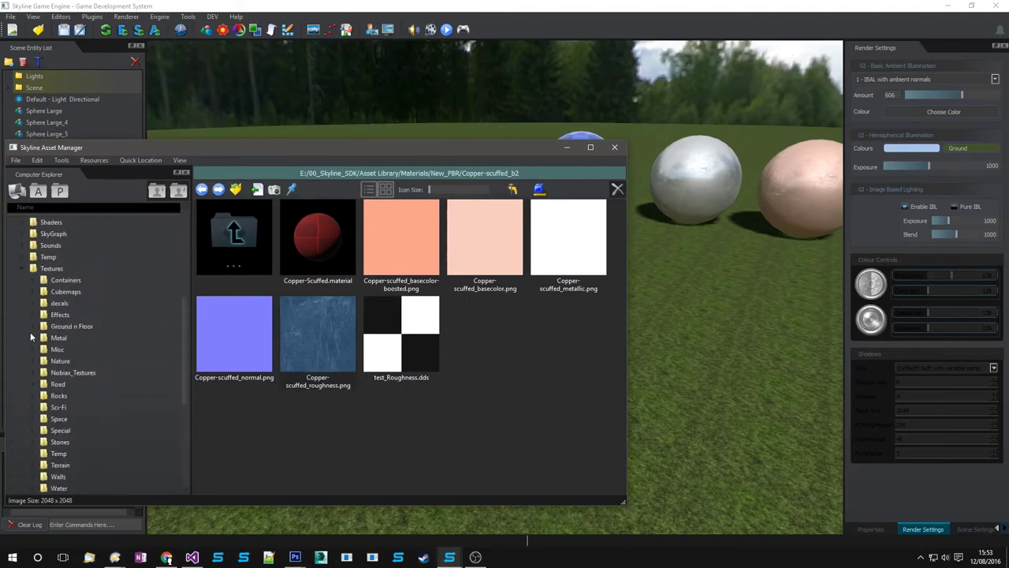
pyautogui.click(23, 257)
pyautogui.click(66, 268)
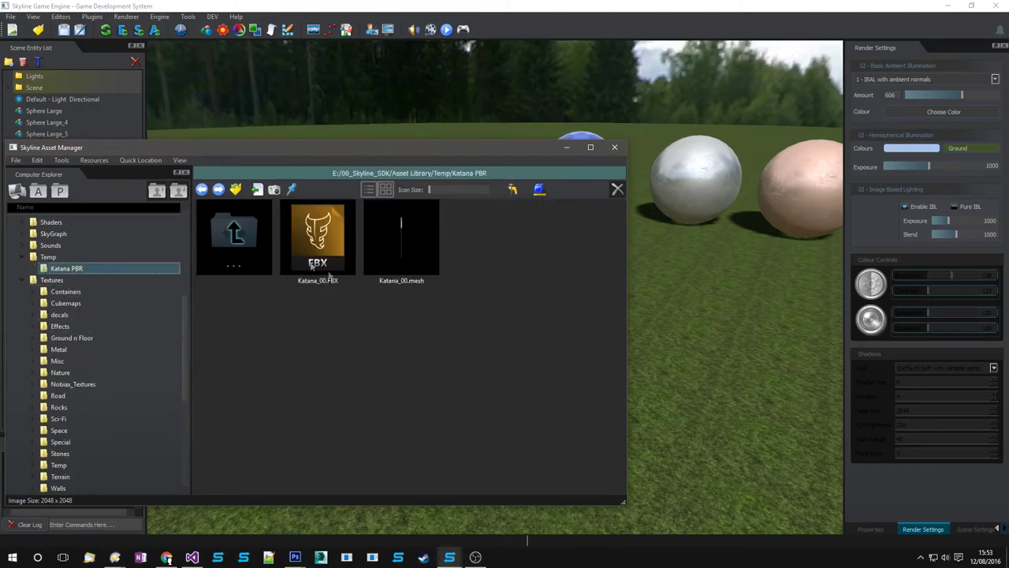
# - Place Katana_00.mesh in the scene near the spheres and set its uniform scale to 0.1
pyautogui.moveTo(407, 241); pyautogui.dragTo(701, 322)
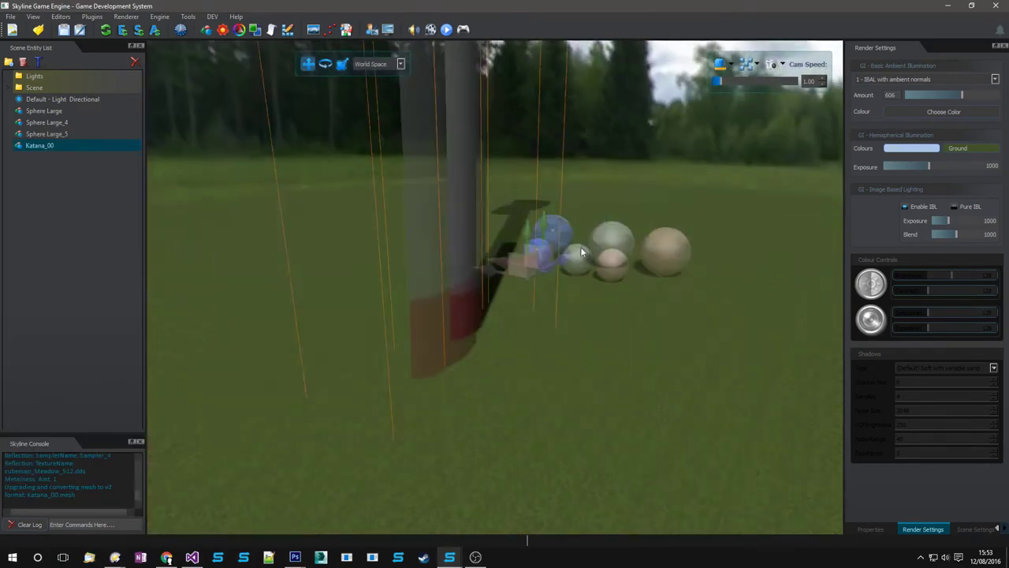
pyautogui.moveTo(581, 247); pyautogui.dragTo(581, 220, button='right')
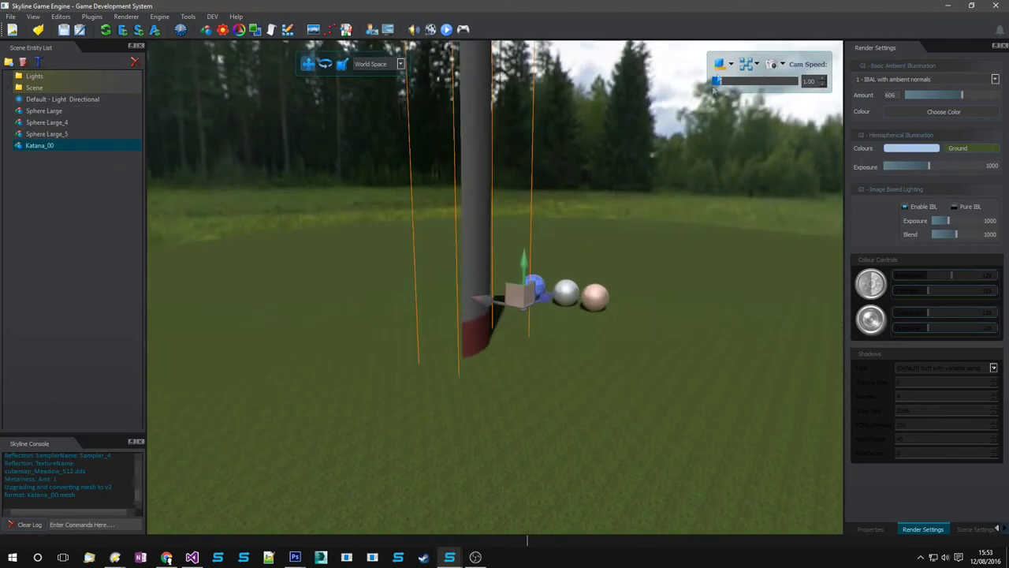
pyautogui.press('t')
pyautogui.write('0.1')
pyautogui.press('Return')
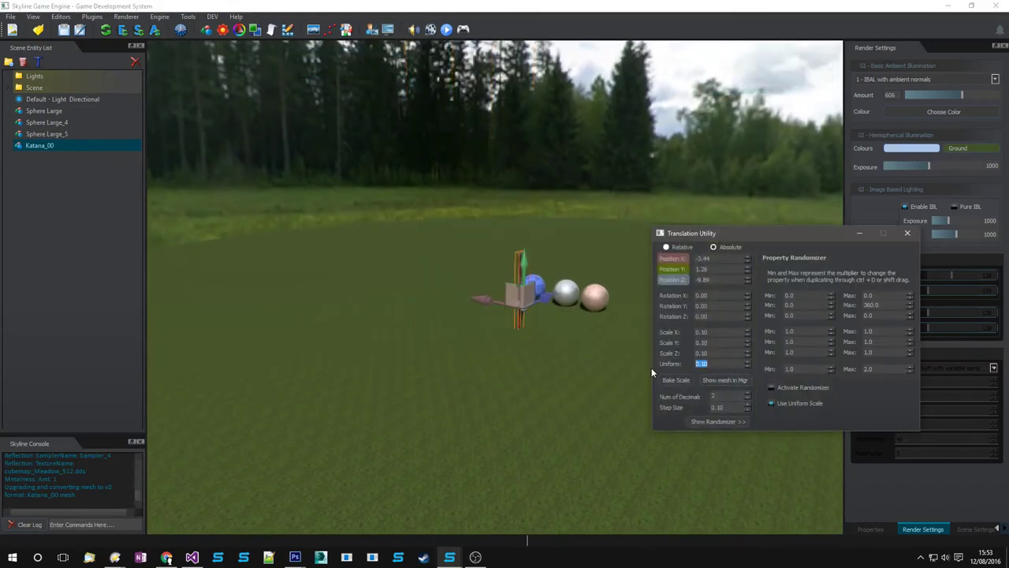
pyautogui.click(916, 233)
pyautogui.press('Escape')
# - Raise the katana so that it stands upright above the grass near the blue sphere
pyautogui.press('w')
pyautogui.moveTo(586, 301)
pyautogui.mouseDown(button='right')
pyautogui.moveTo(600, 292)
pyautogui.moveTo(587, 278)
pyautogui.moveTo(581, 295)
pyautogui.mouseUp(button='right')
pyautogui.press('s')
pyautogui.click(477, 381)
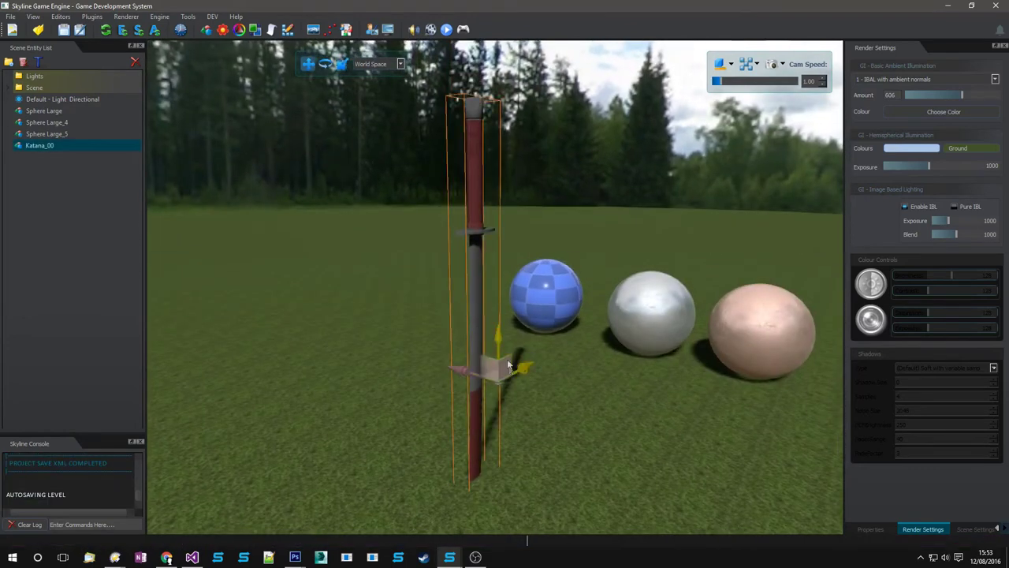
pyautogui.moveTo(508, 364); pyautogui.dragTo(494, 291)
pyautogui.press('s')
pyautogui.moveTo(495, 290); pyautogui.dragTo(498, 282, button='right')
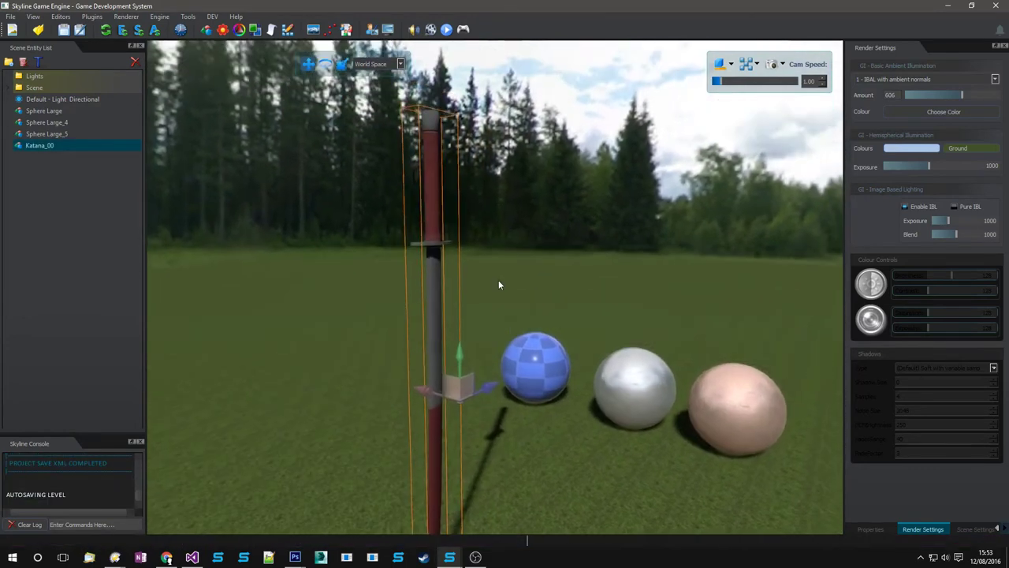
# - Create a new material file named Katana_PBR in the Katana PBR asset folder
pyautogui.moveTo(450, 557)
pyautogui.click(470, 507)
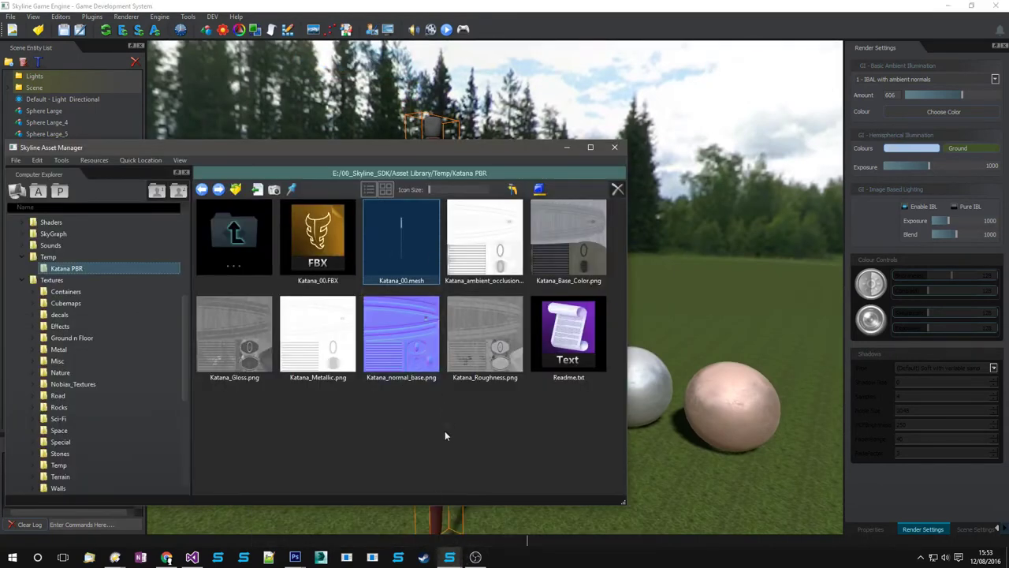
pyautogui.rightClick(343, 440)
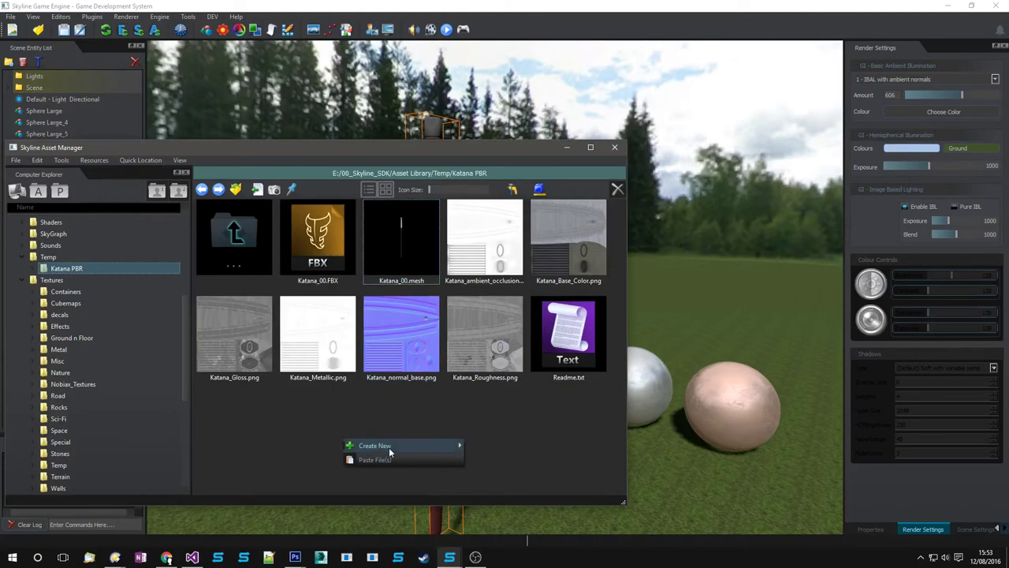
pyautogui.moveTo(388, 448)
pyautogui.click(518, 458)
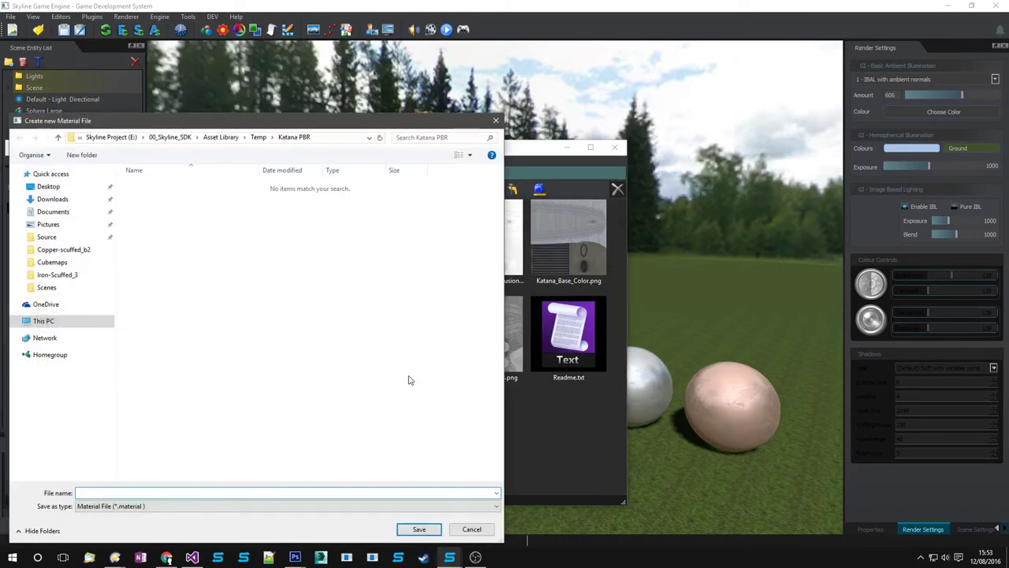
pyautogui.write('Katana')
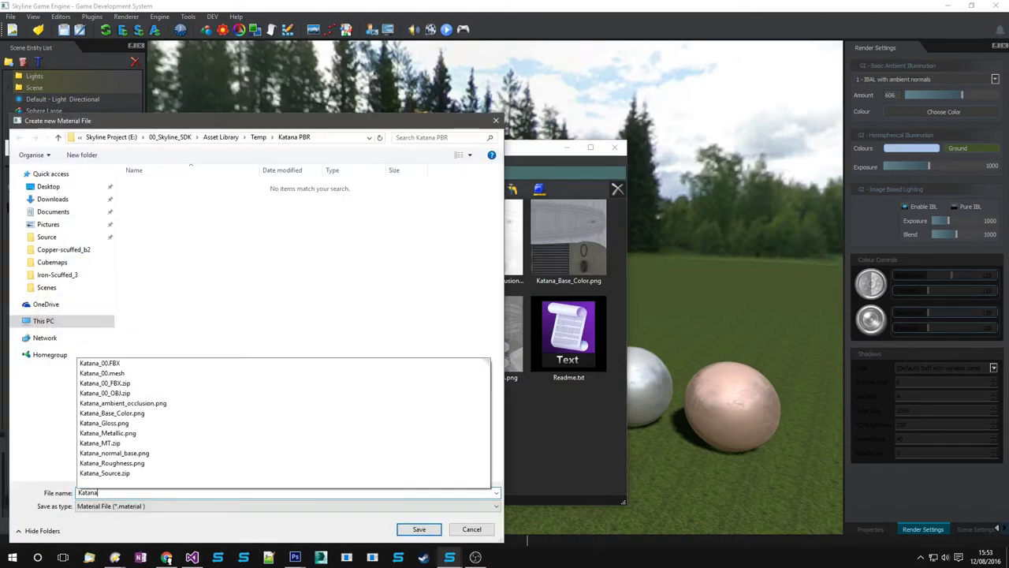
pyautogui.write('_PBR')
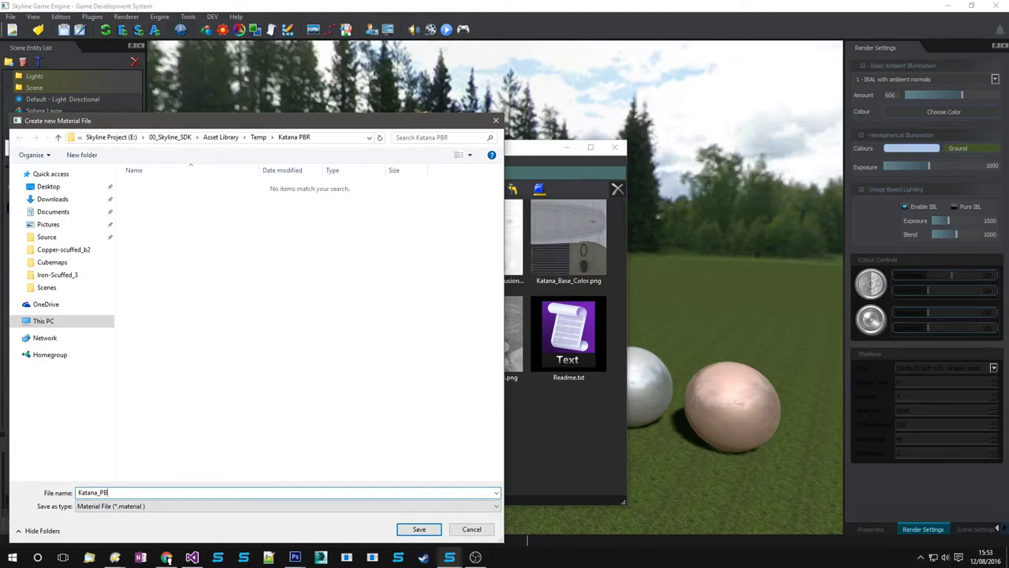
pyautogui.click(411, 531)
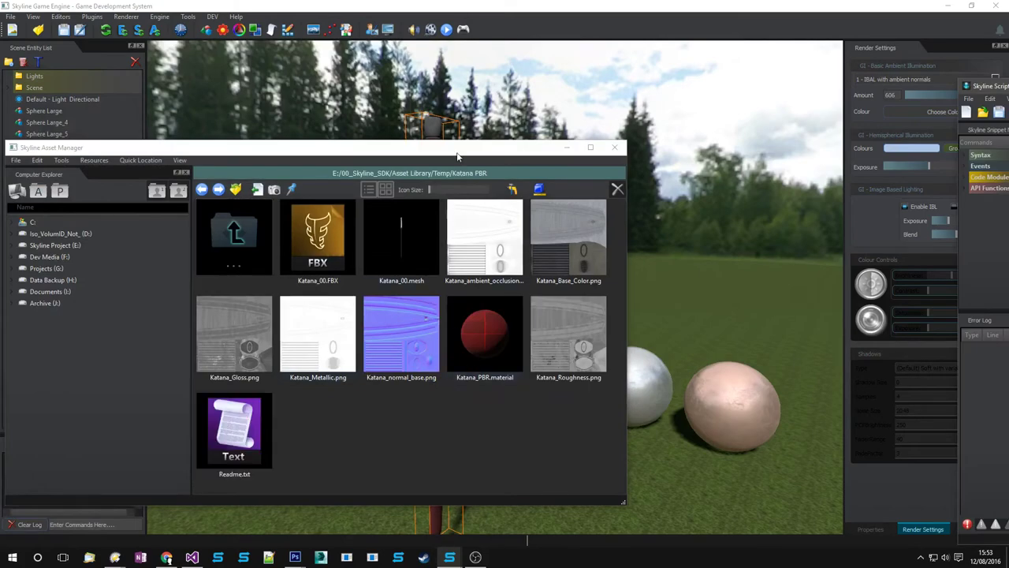
# - Apply Katana_PBR.material to the katana and open it in the Material Editor
pyautogui.moveTo(458, 156); pyautogui.dragTo(281, 347)
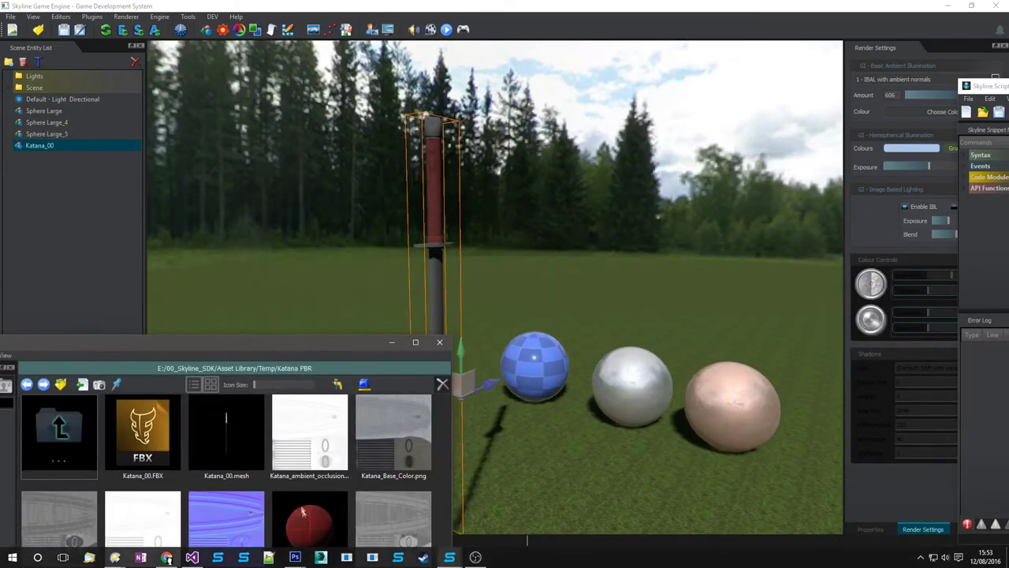
pyautogui.moveTo(302, 513); pyautogui.dragTo(434, 169)
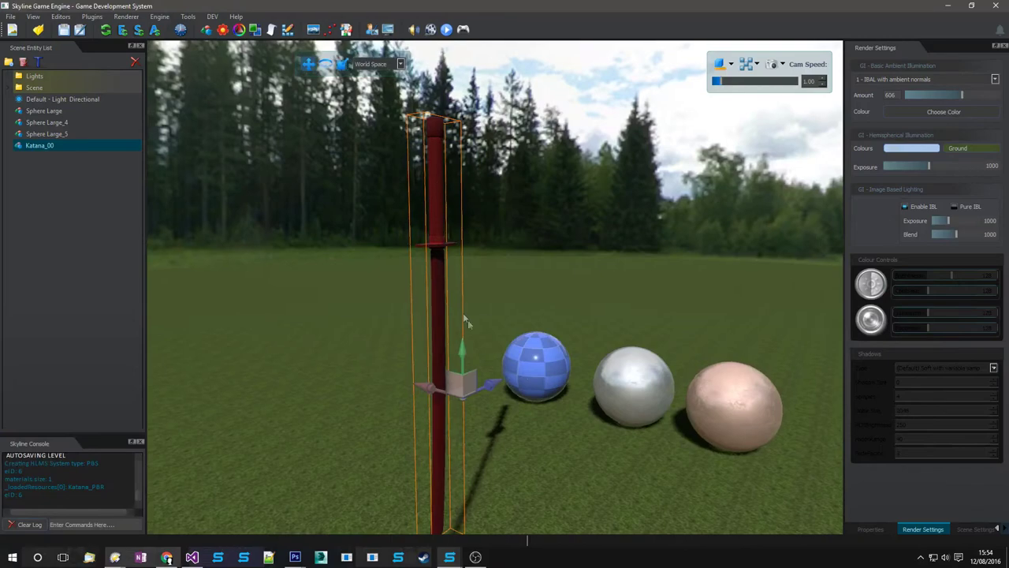
pyautogui.rightClick(533, 311)
pyautogui.click(540, 81)
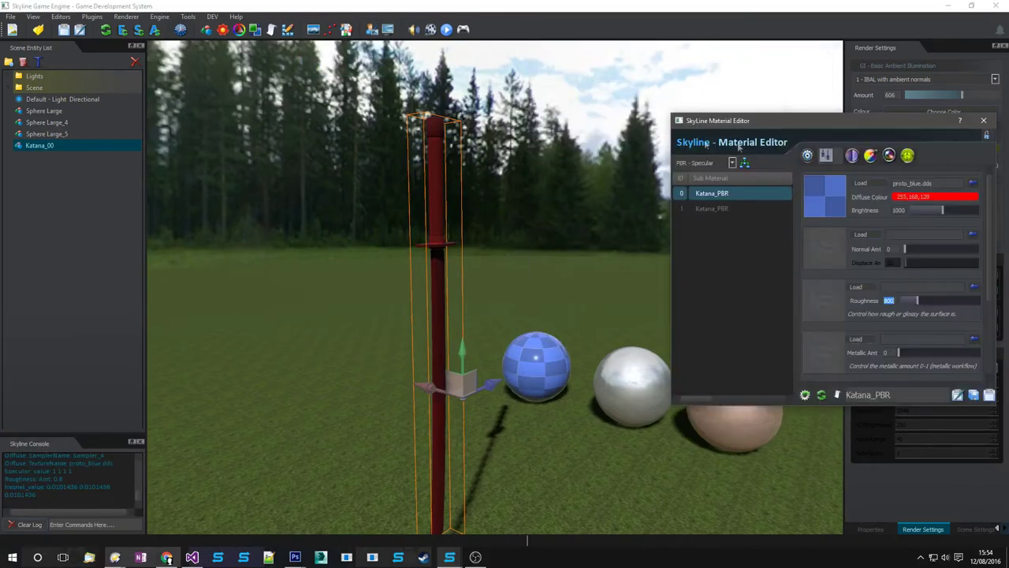
# - Set the Katana_PBR diffuse colour to white (255,255,255) and clear the proto_blue.dds diffuse texture
pyautogui.click(919, 199)
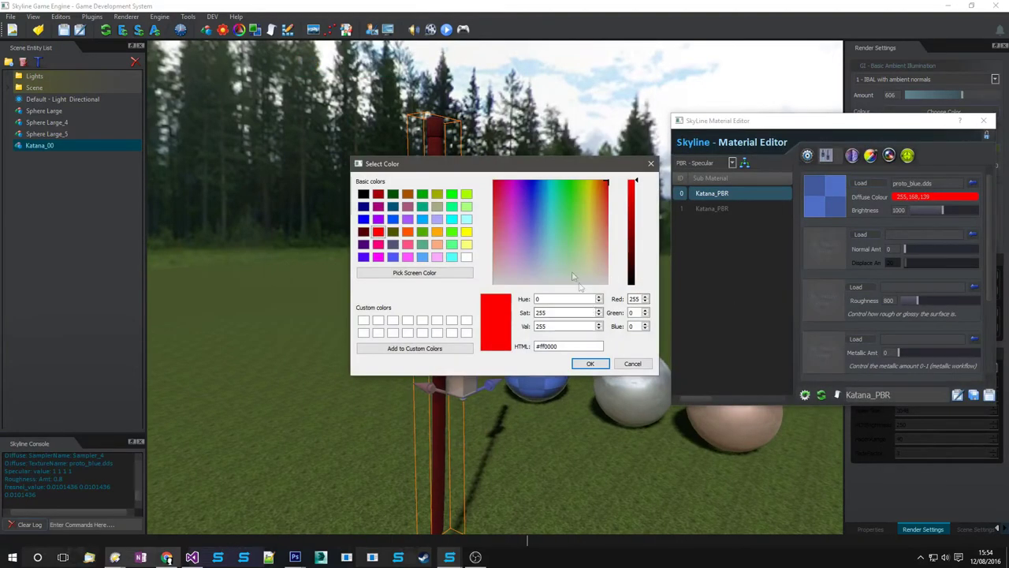
pyautogui.click(603, 281)
pyautogui.click(593, 362)
pyautogui.moveTo(519, 313); pyautogui.dragTo(465, 315, button='right')
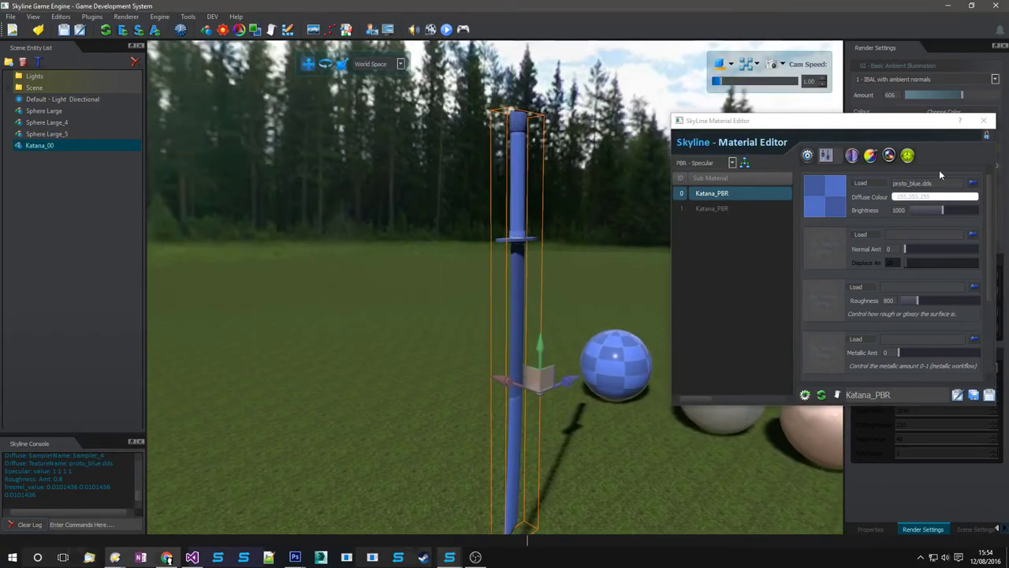
pyautogui.click(977, 184)
# - Rotate the katana from upright to a diagonal tilt with its handle pointing up and away
pyautogui.press('w')
pyautogui.moveTo(553, 294); pyautogui.dragTo(557, 283, button='right')
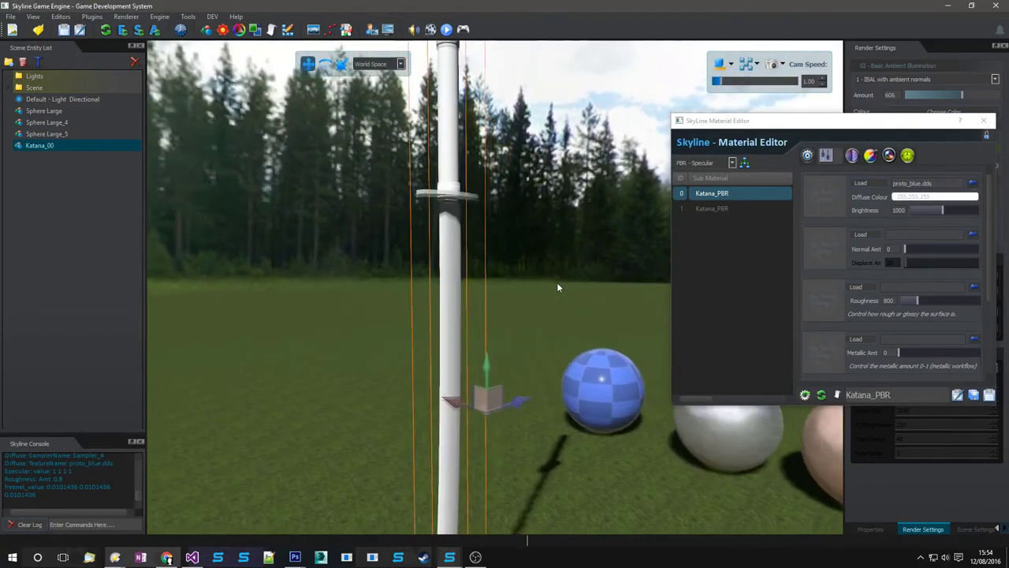
pyautogui.press('e')
pyautogui.moveTo(497, 347); pyautogui.dragTo(772, 391)
pyautogui.press('w')
pyautogui.moveTo(471, 352)
pyautogui.mouseDown(button='right')
pyautogui.moveTo(357, 343)
pyautogui.moveTo(523, 377)
pyautogui.moveTo(477, 354)
pyautogui.moveTo(454, 360)
pyautogui.mouseUp(button='right')
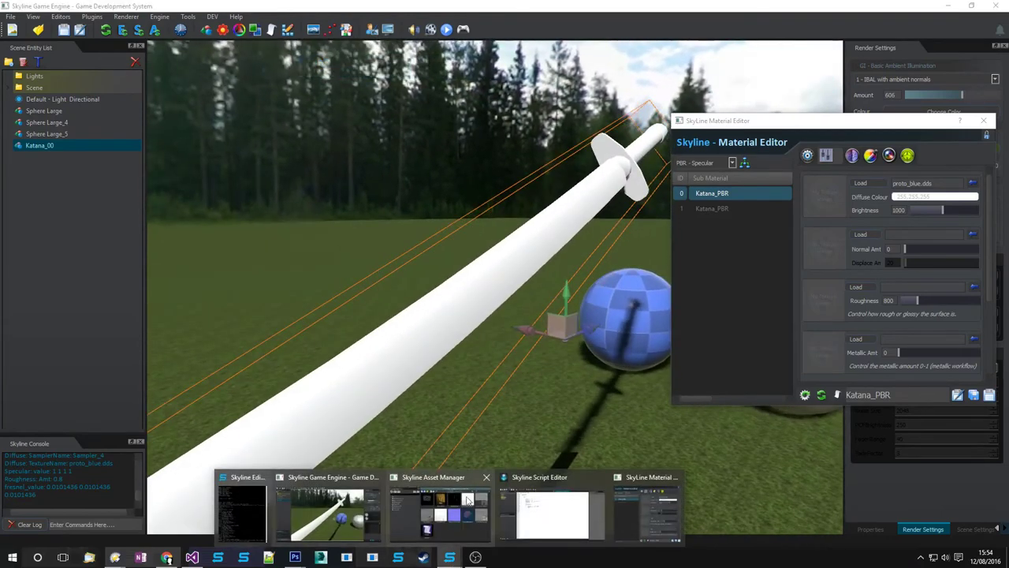
# - Change the Katana_PBR shader type to PBR - Metallic and assign Katana_Base_Color.png from the Asset Manager as its diffuse texture
pyautogui.click(399, 557)
pyautogui.moveTo(224, 341); pyautogui.dragTo(292, 112)
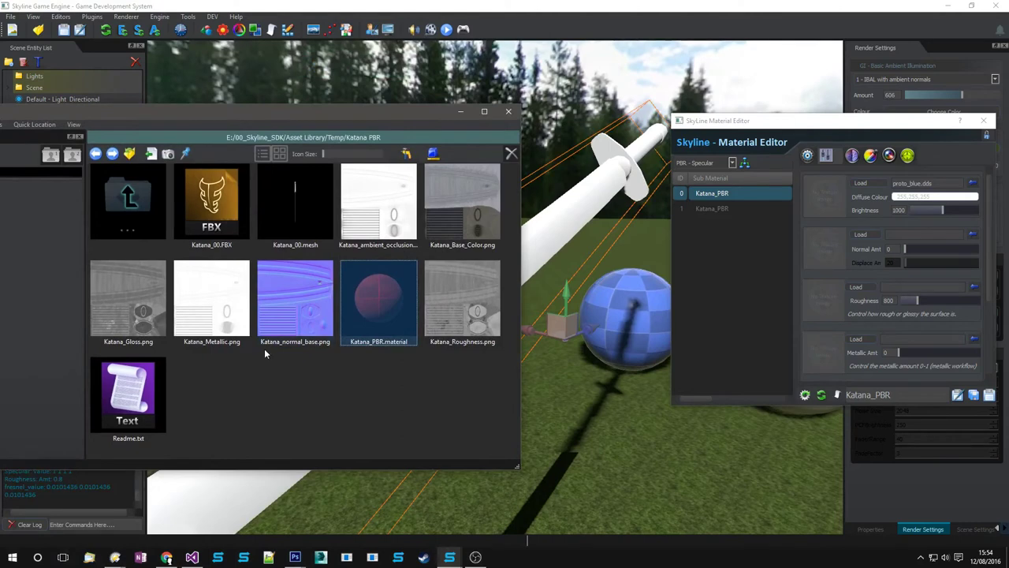
pyautogui.click(459, 232)
pyautogui.click(442, 309)
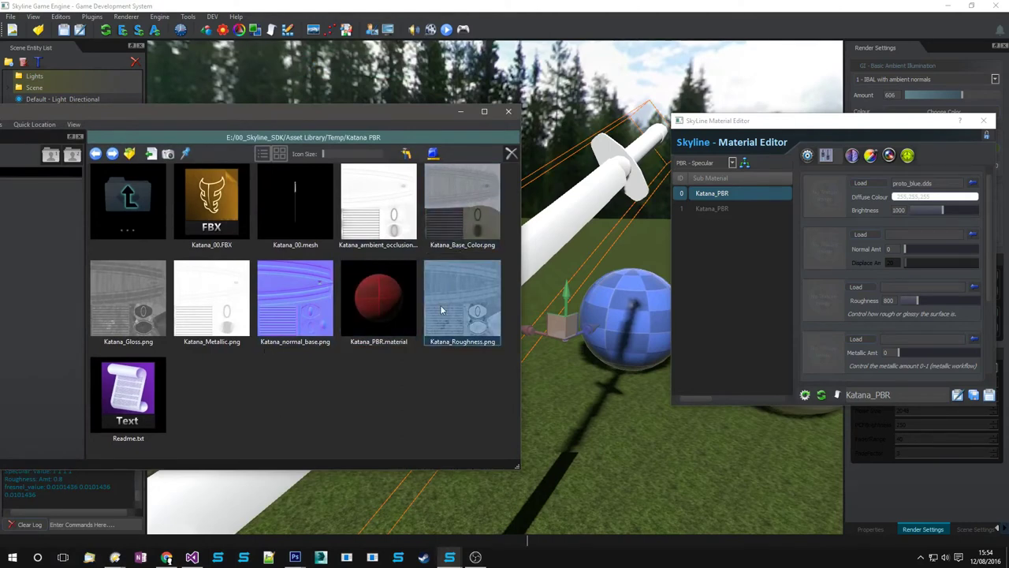
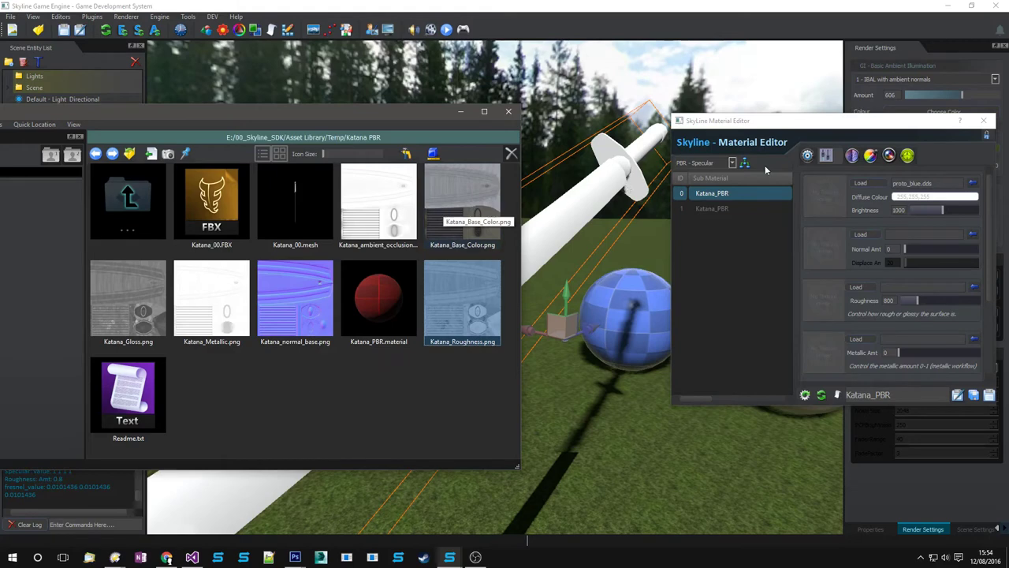
pyautogui.click(690, 163)
pyautogui.click(702, 176)
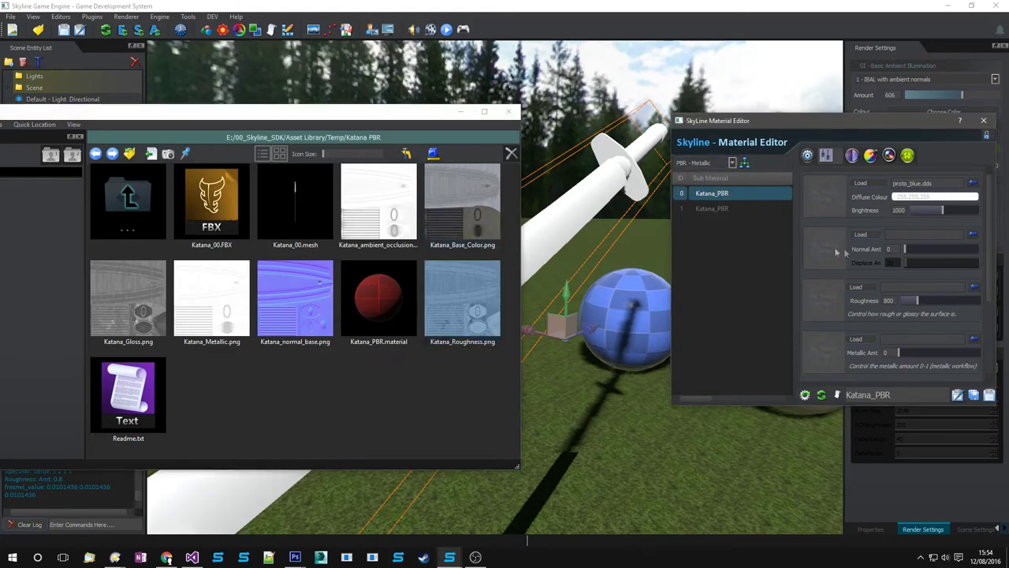
pyautogui.moveTo(442, 220); pyautogui.dragTo(643, 236)
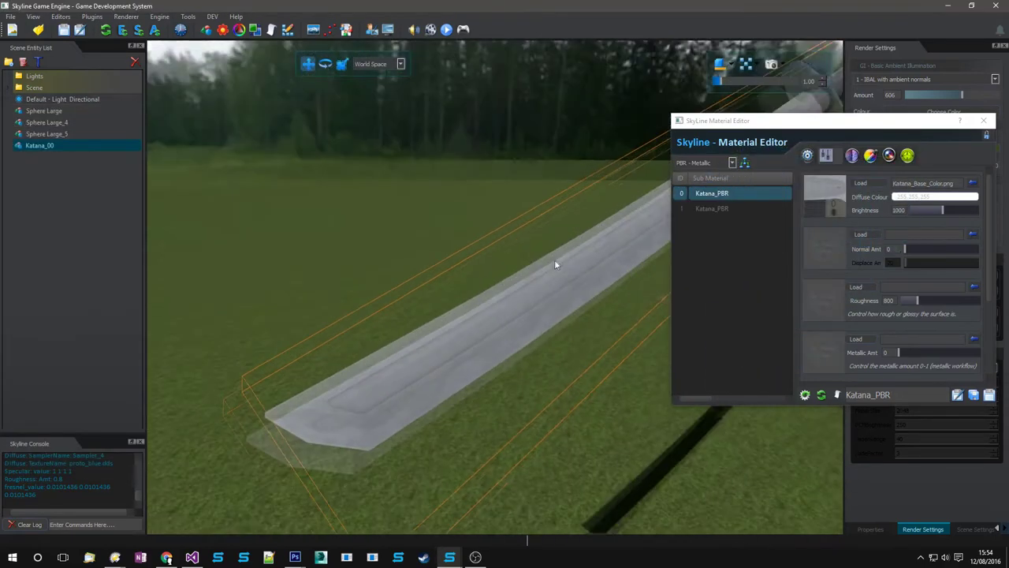
pyautogui.press('w')
pyautogui.moveTo(554, 260); pyautogui.dragTo(576, 251, button='right')
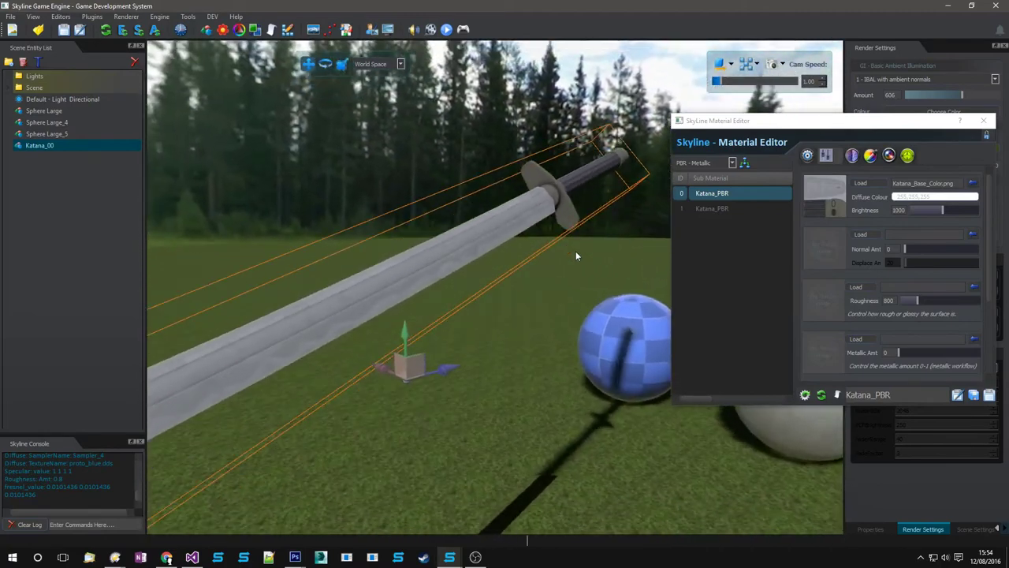
# - Assign Katana_normal_base.png from the Asset Manager as the Katana_PBR normal map and set the normal amount to 1000
pyautogui.moveTo(447, 557)
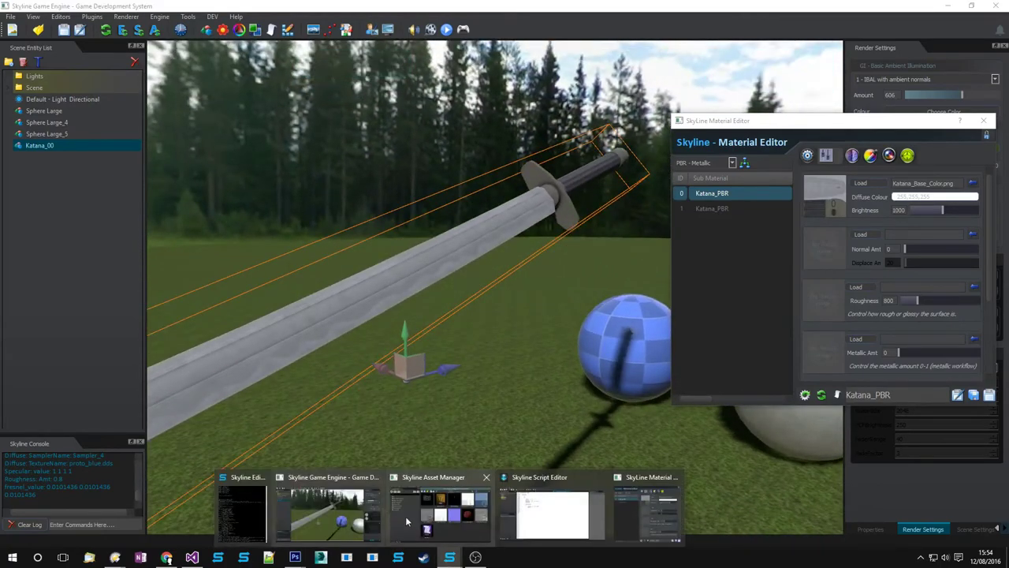
pyautogui.click(405, 516)
pyautogui.moveTo(312, 320); pyautogui.dragTo(894, 251)
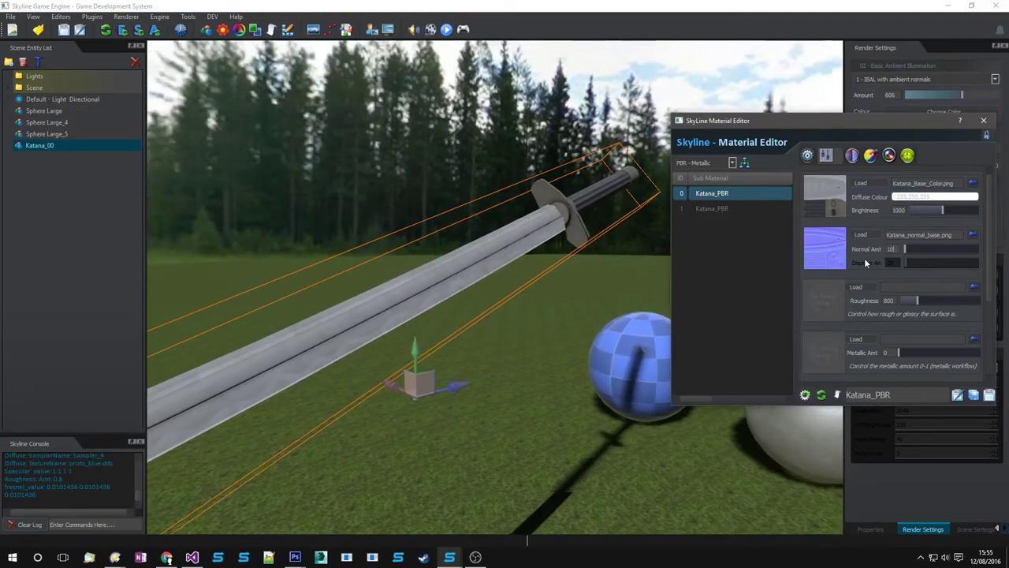
pyautogui.press('w')
pyautogui.moveTo(408, 320); pyautogui.dragTo(483, 292, button='right')
pyautogui.press('s')
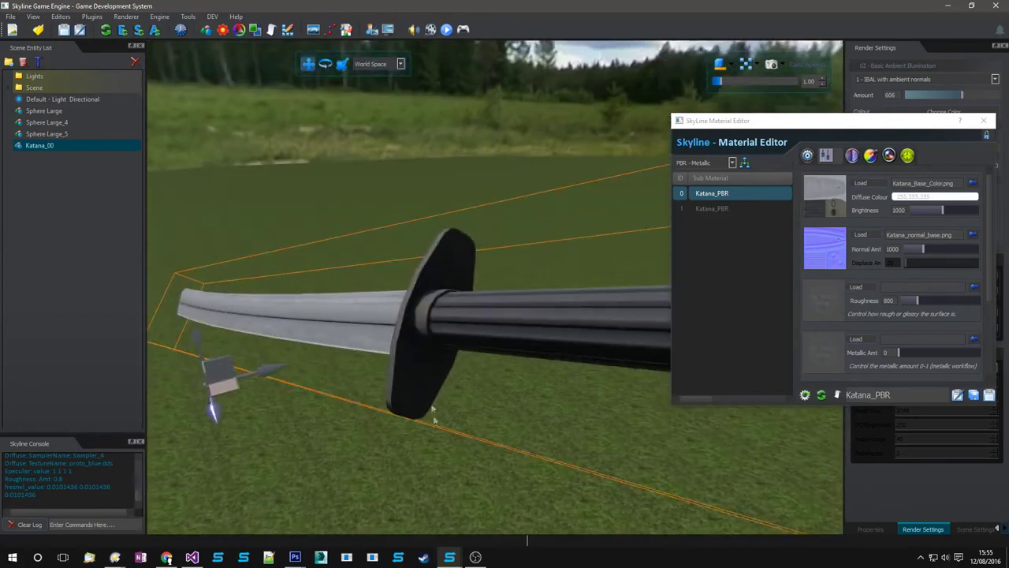
# - Assign Katana_Roughness.png and Katana_Metallic.png to the Katana_PBR roughness and metallic slots, and set the metallic amount to 1000
pyautogui.click(447, 564)
pyautogui.click(442, 513)
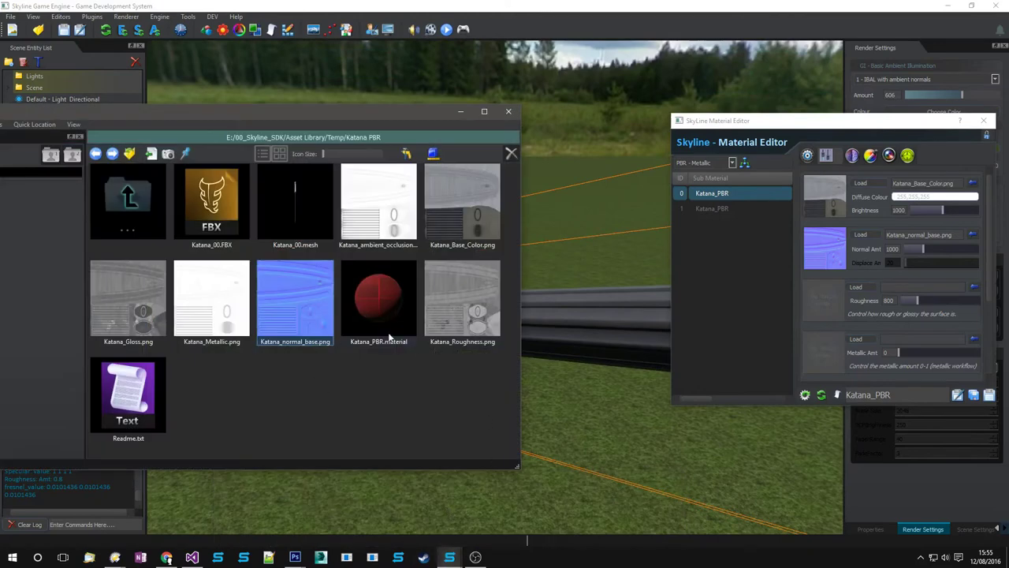
pyautogui.moveTo(458, 318); pyautogui.dragTo(828, 293)
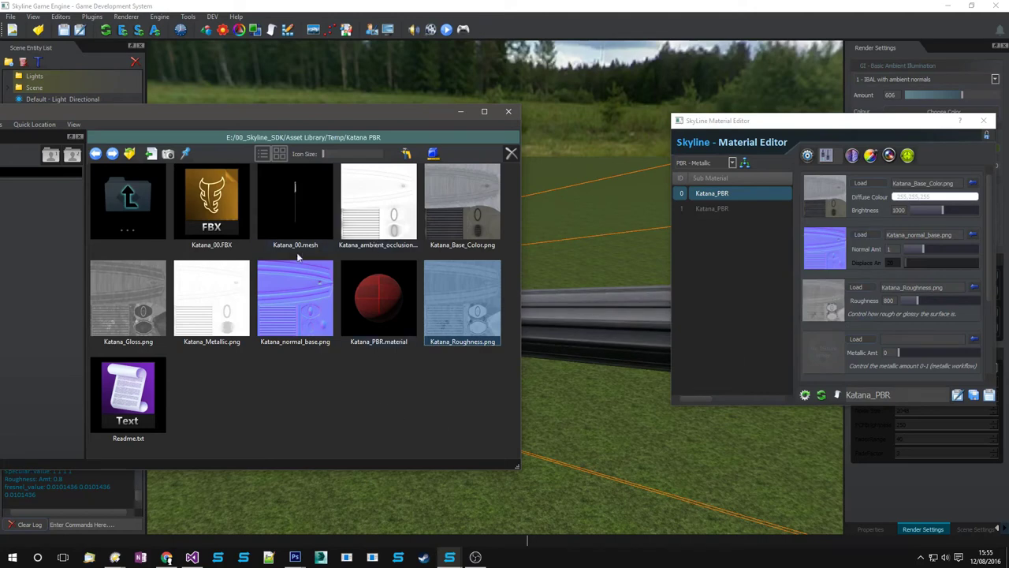
pyautogui.moveTo(189, 322); pyautogui.dragTo(829, 356)
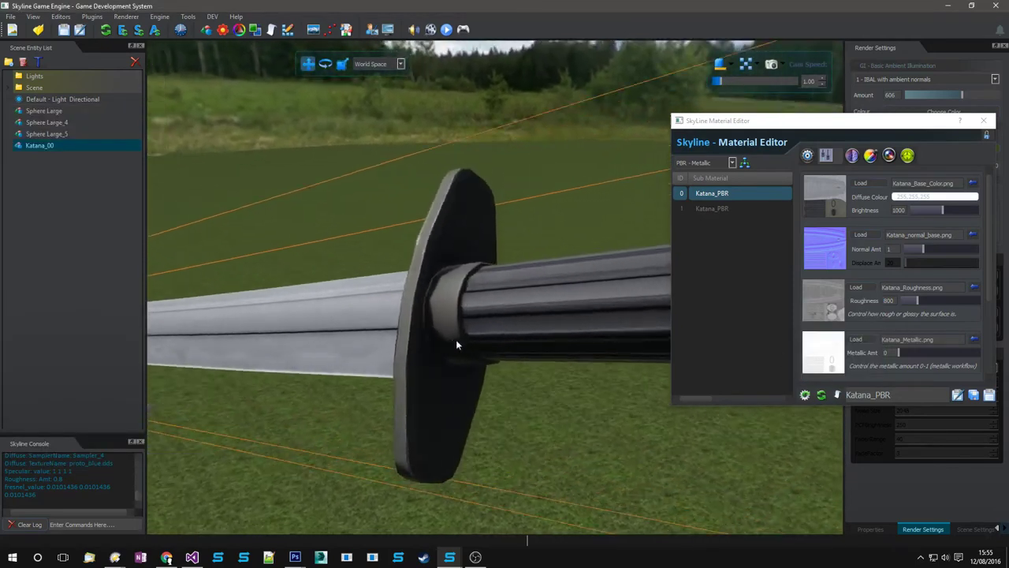
pyautogui.press('s')
pyautogui.moveTo(457, 341); pyautogui.dragTo(537, 373, button='right')
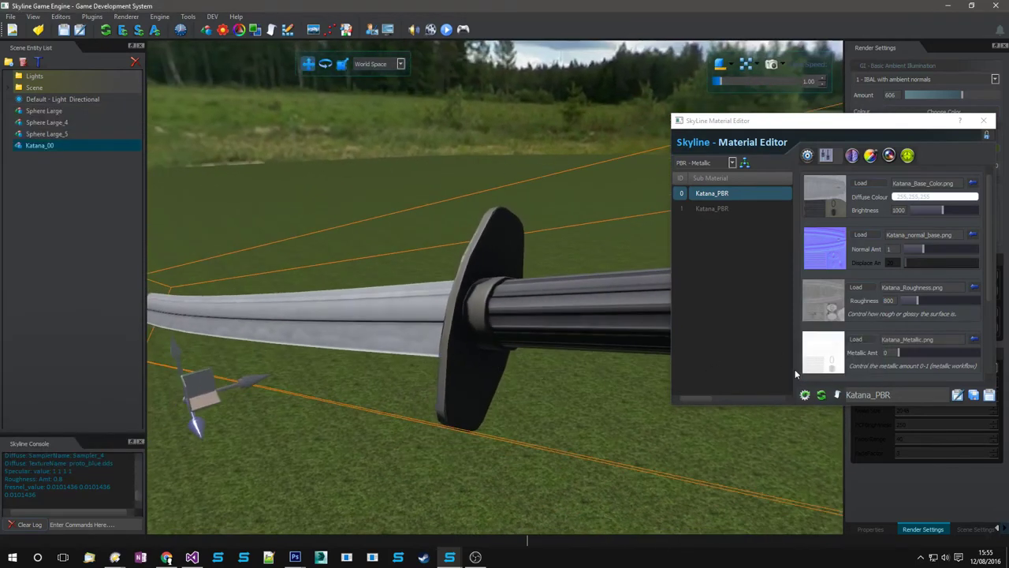
pyautogui.moveTo(898, 354); pyautogui.dragTo(986, 355)
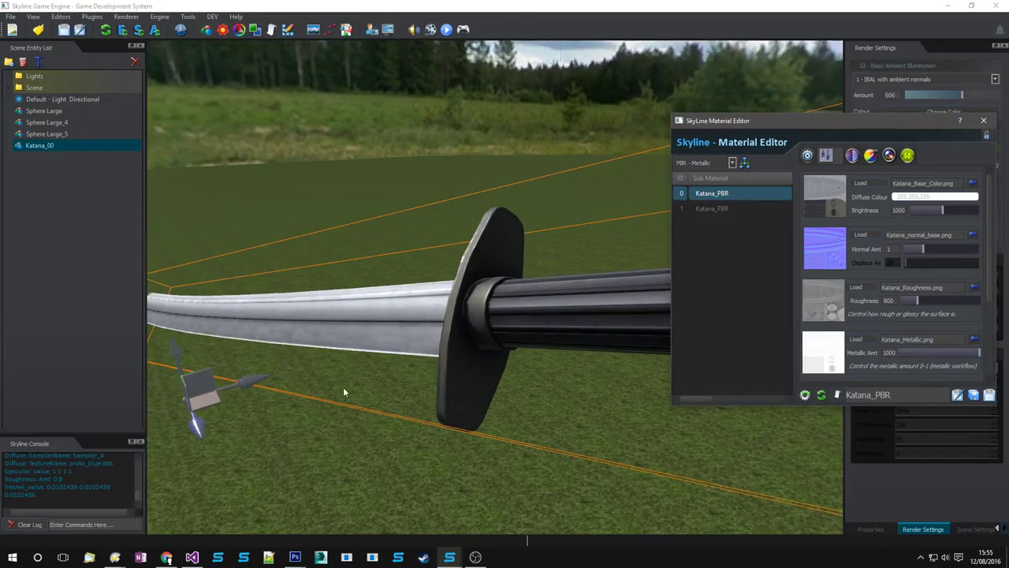
# - Try a roughness of 1000 on the Katana_PBR material while viewing the katana's handle and guard
pyautogui.moveTo(343, 387); pyautogui.dragTo(393, 358, button='right')
pyautogui.moveTo(391, 361); pyautogui.dragTo(435, 298, button='middle')
pyautogui.scroll(-4, 613, 308)
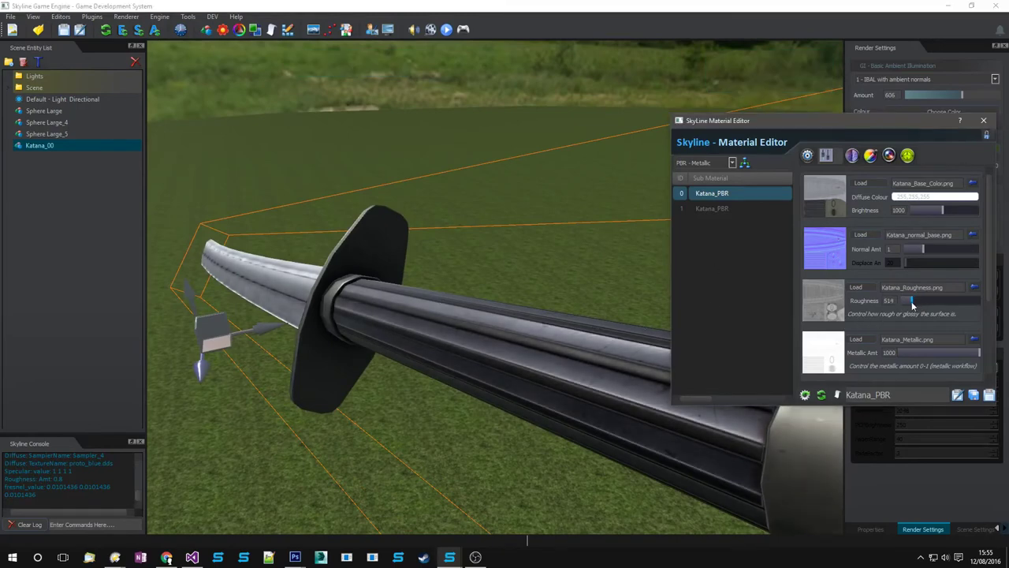
pyautogui.moveTo(919, 303); pyautogui.dragTo(890, 300)
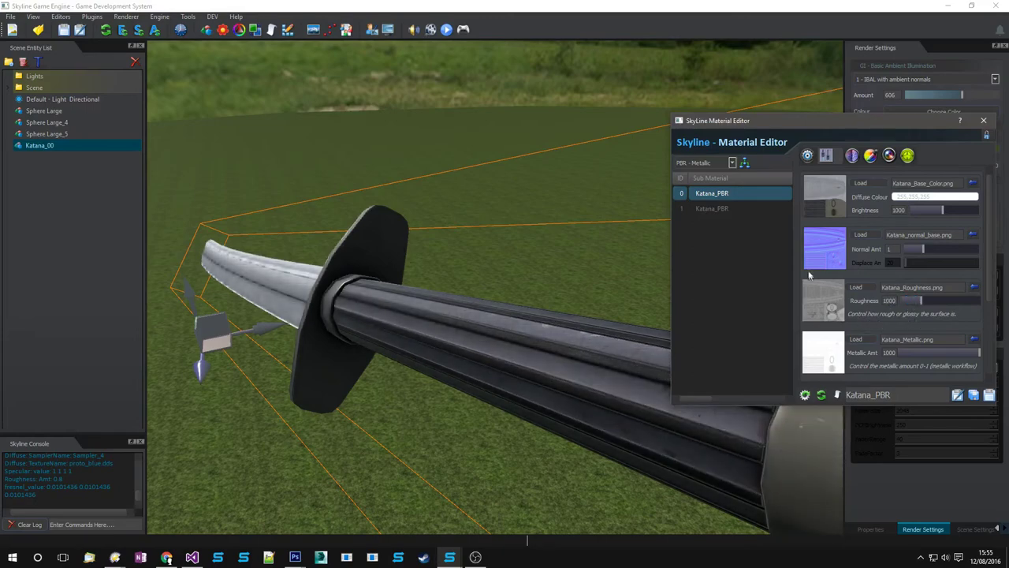
# - Load the cubemap_Meadow_512.dds cubemap as the Katana_PBR reflection texture and set the roughness to 800
pyautogui.scroll(-3, 820, 304)
pyautogui.click(861, 335)
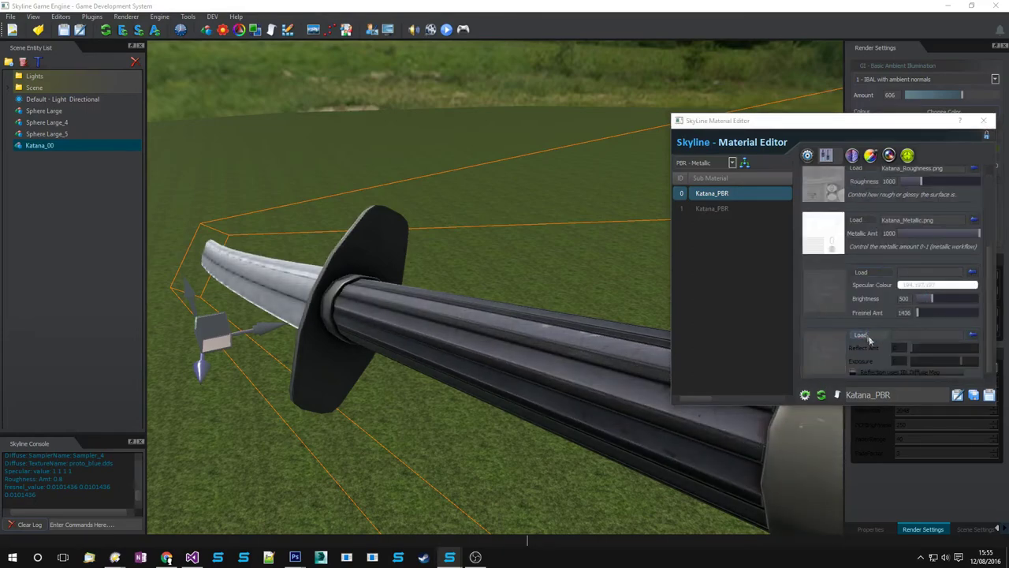
pyautogui.doubleClick(916, 191)
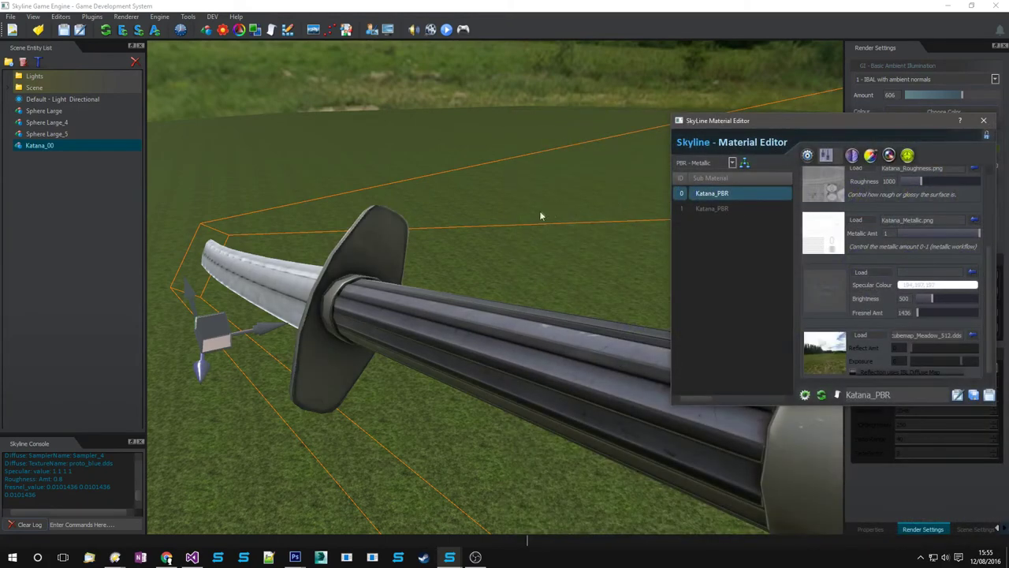
pyautogui.moveTo(540, 211)
pyautogui.mouseDown(button='middle')
pyautogui.moveTo(529, 214)
pyautogui.moveTo(516, 190)
pyautogui.moveTo(578, 182)
pyautogui.moveTo(608, 196)
pyautogui.moveTo(560, 208)
pyautogui.moveTo(554, 197)
pyautogui.mouseUp(button='middle')
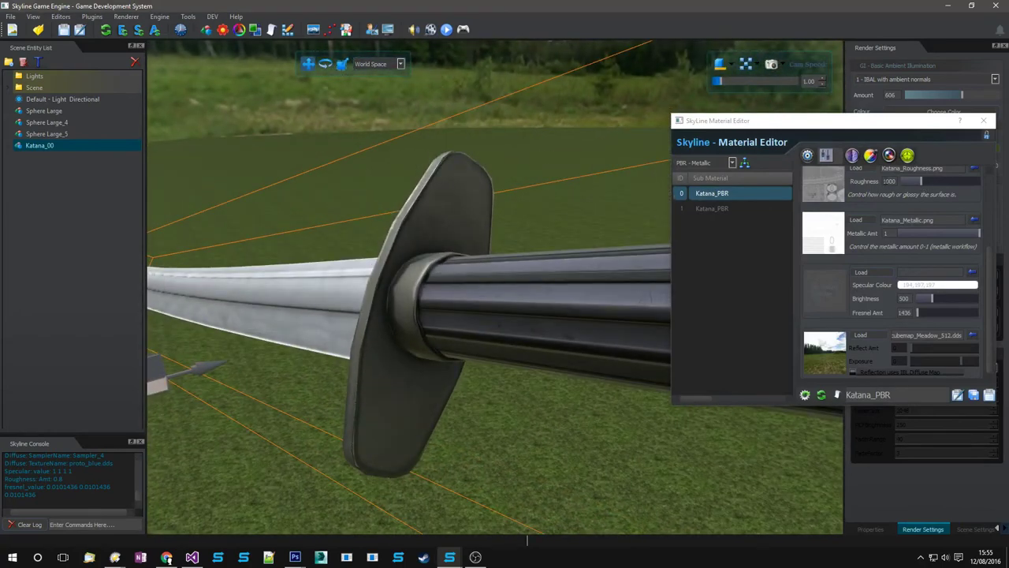
pyautogui.doubleClick(890, 182)
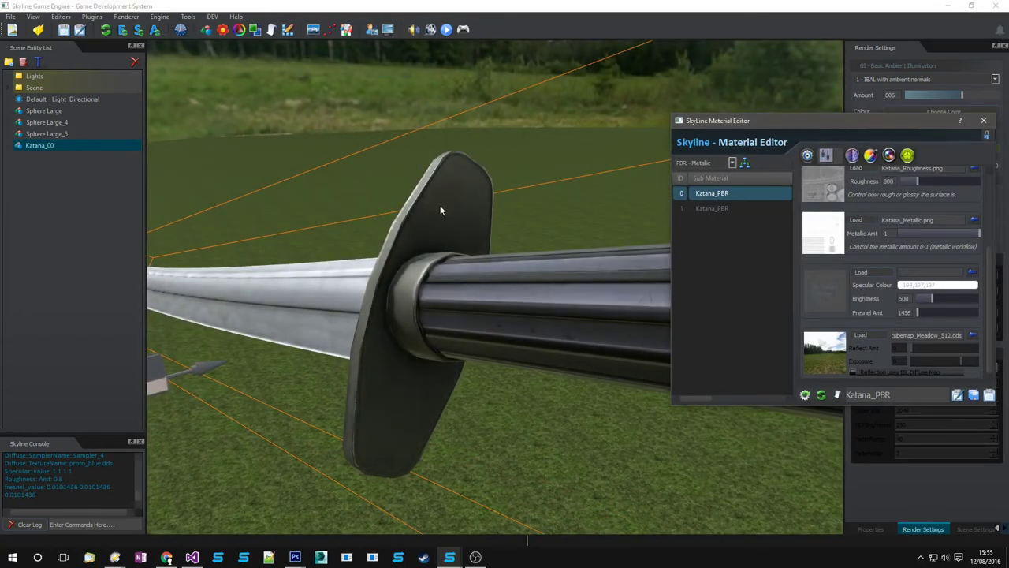
pyautogui.moveTo(441, 210); pyautogui.dragTo(394, 504, button='middle')
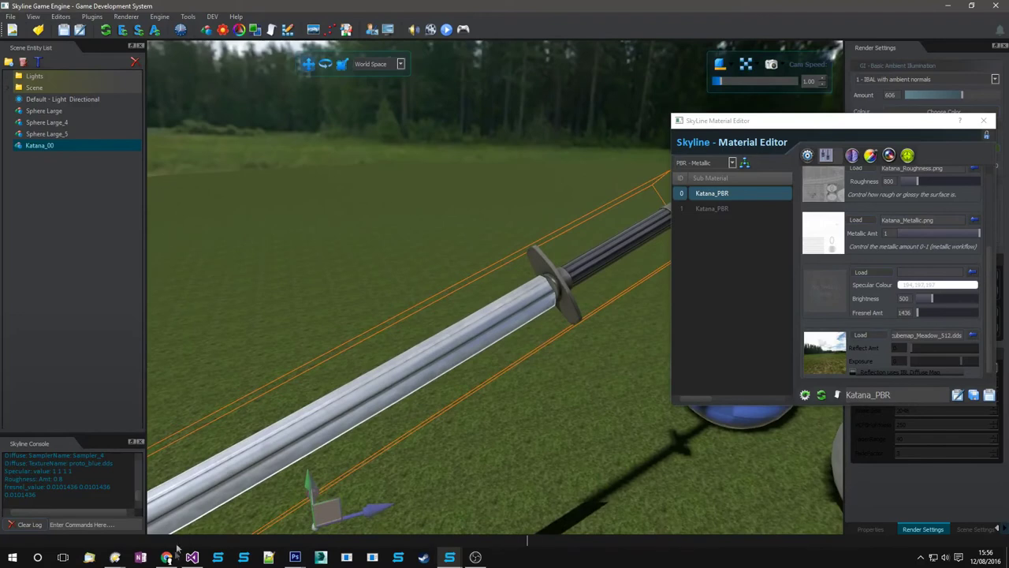
# - Switch to the browser to compare the katana with its TurboSquid reference image, and return to Skyline
pyautogui.click(172, 555)
pyautogui.moveTo(873, 123); pyautogui.dragTo(1008, 153)
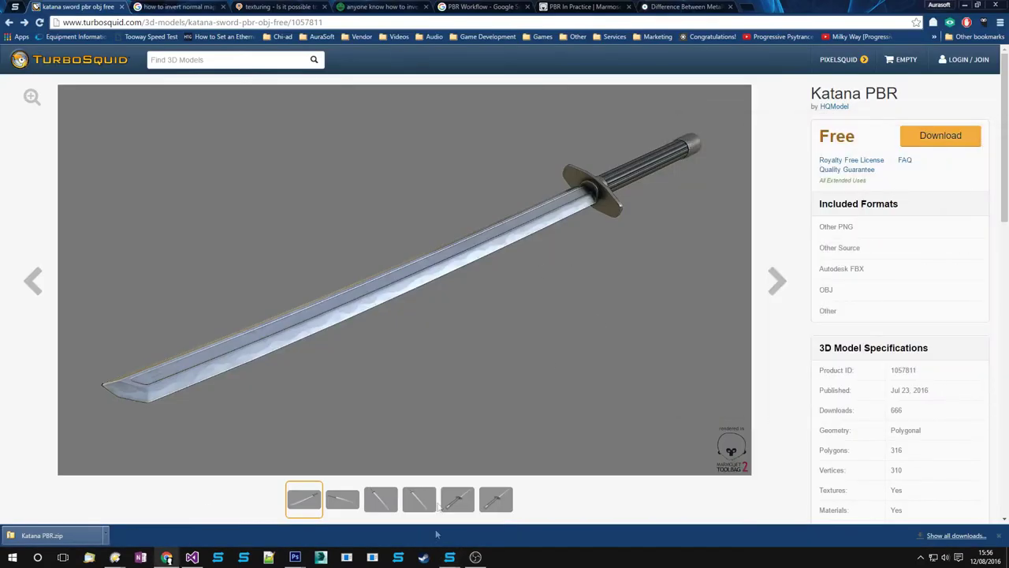
pyautogui.moveTo(444, 558)
pyautogui.click(356, 524)
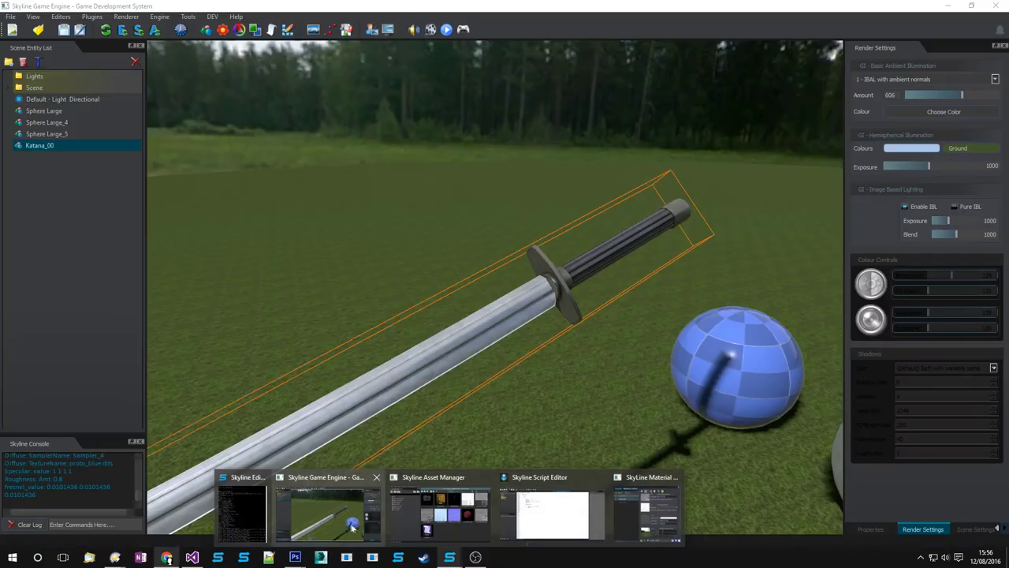
# - Set the Katana_PBR specular brightness to 1000 and the roughness to 595
pyautogui.press('w')
pyautogui.moveTo(363, 457); pyautogui.dragTo(403, 394, button='right')
pyautogui.press('d')
pyautogui.press('s')
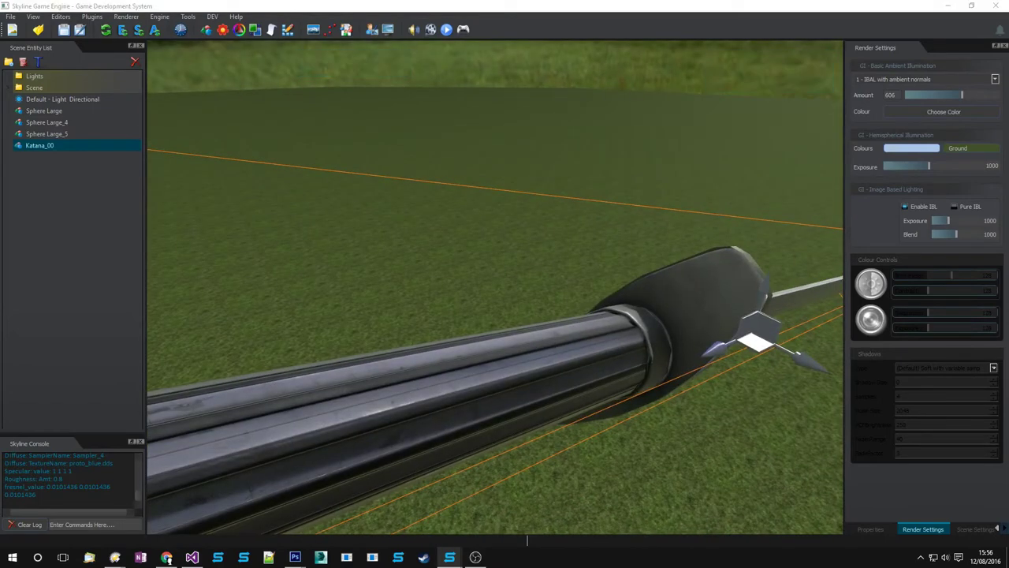
pyautogui.moveTo(742, 194); pyautogui.dragTo(247, 90)
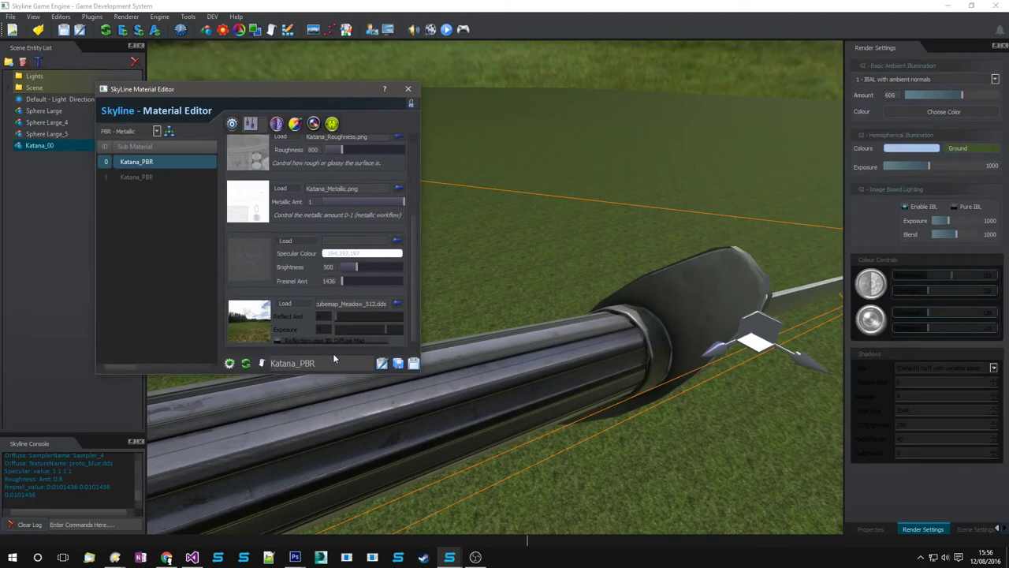
pyautogui.moveTo(357, 269); pyautogui.dragTo(363, 271)
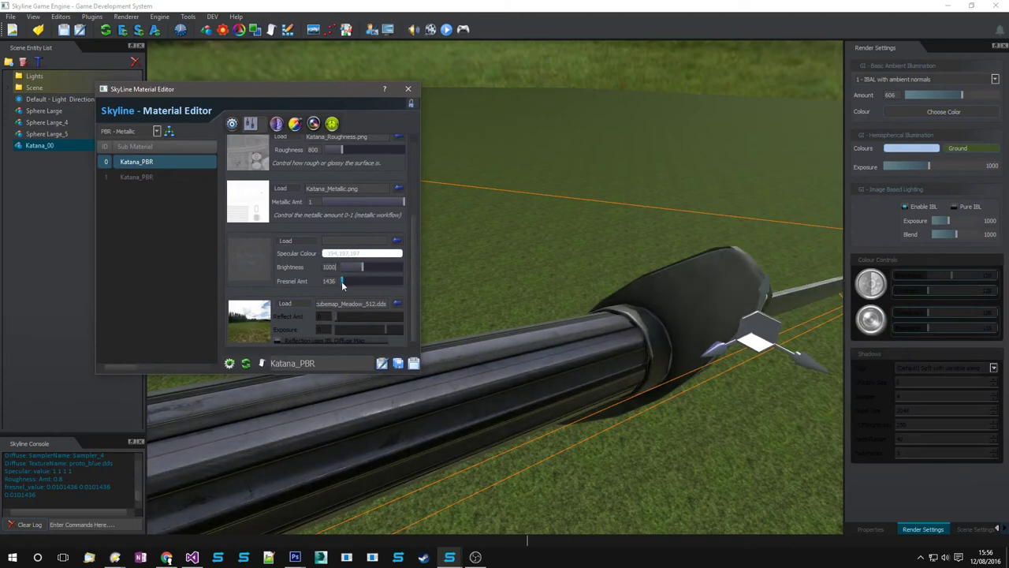
pyautogui.press('Return')
pyautogui.moveTo(341, 150); pyautogui.dragTo(335, 150)
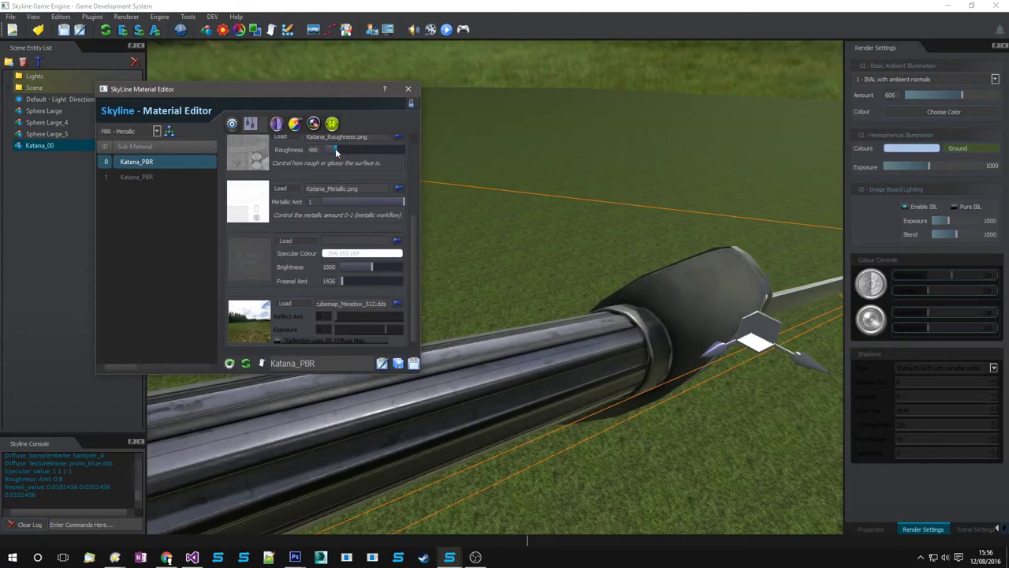
# - Save the Katana_PBR material, close the Material Editor and deselect the katana
pyautogui.moveTo(607, 320); pyautogui.dragTo(500, 360, button='middle')
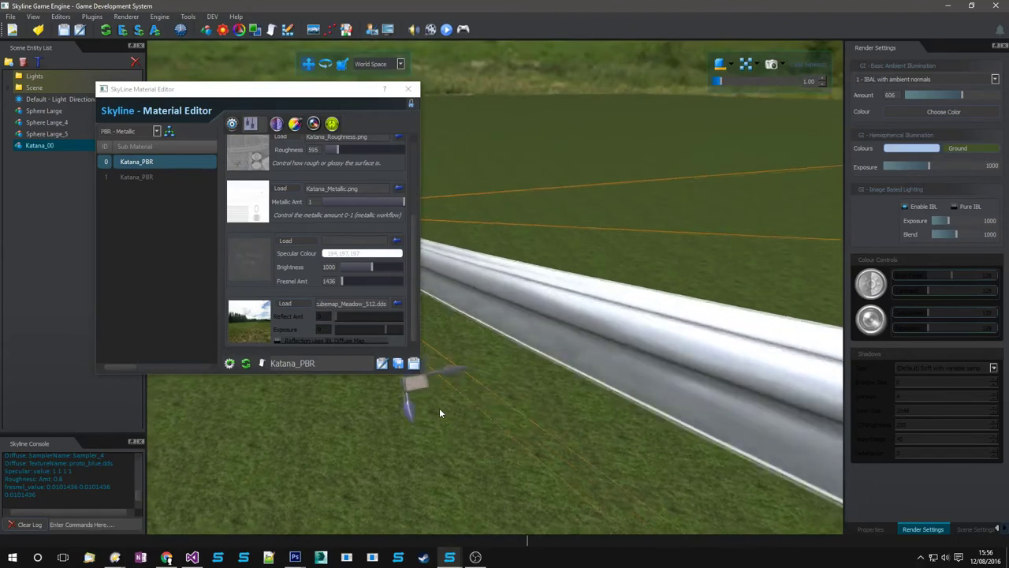
pyautogui.moveTo(433, 403); pyautogui.dragTo(609, 385, button='middle')
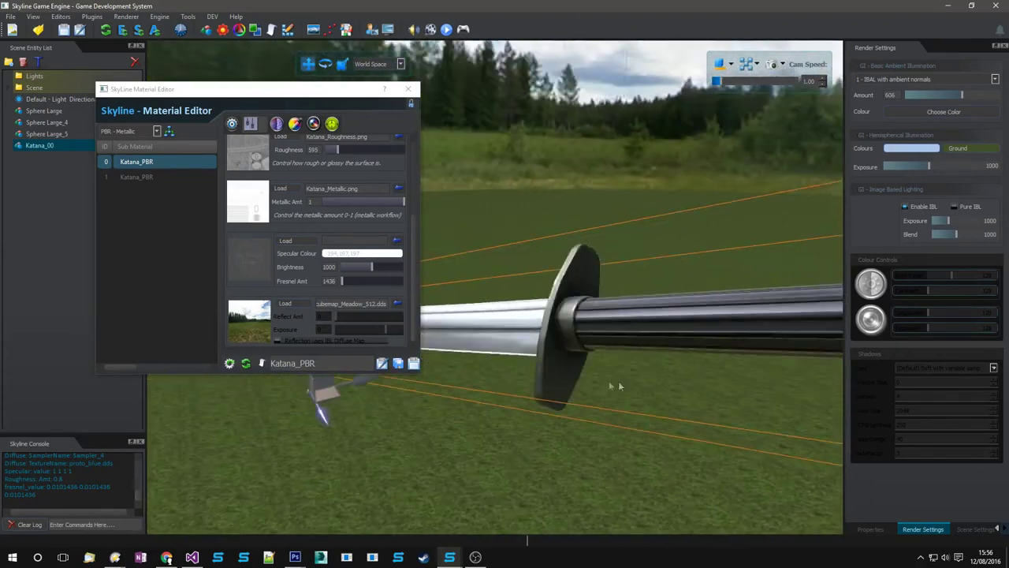
pyautogui.click(414, 365)
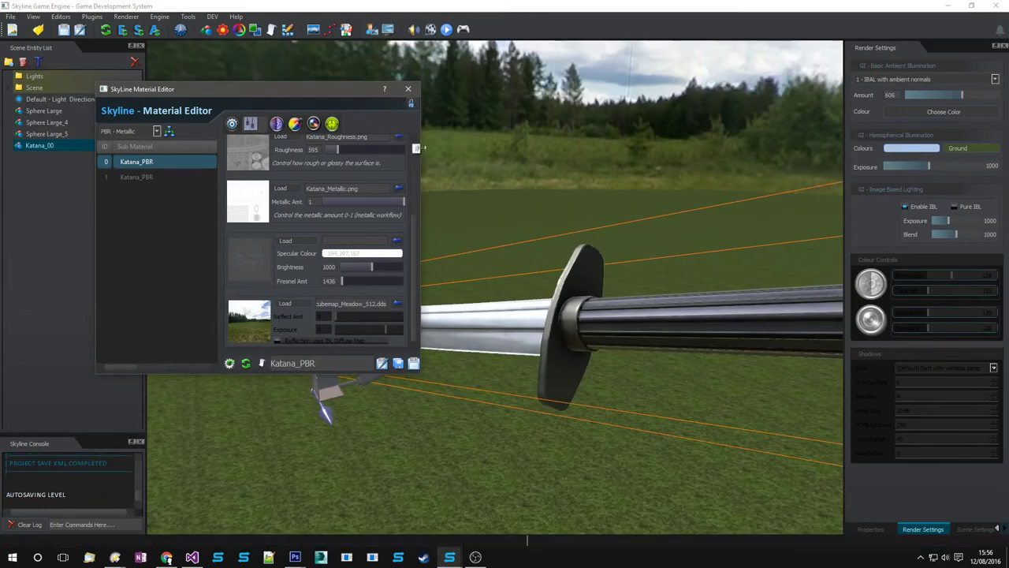
pyautogui.click(409, 90)
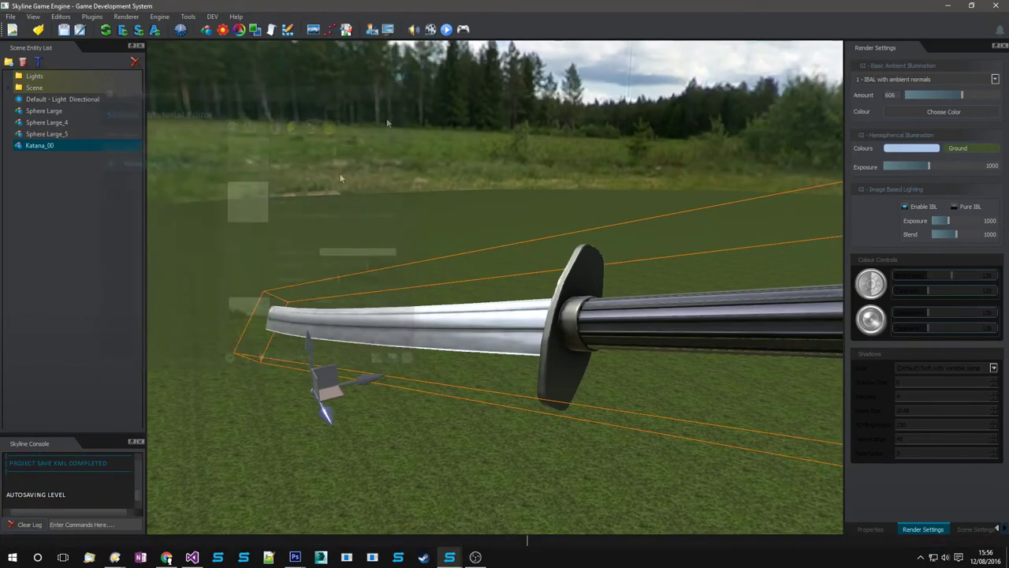
pyautogui.click(341, 178)
pyautogui.moveTo(347, 183); pyautogui.dragTo(344, 251, button='middle')
pyautogui.press('w')
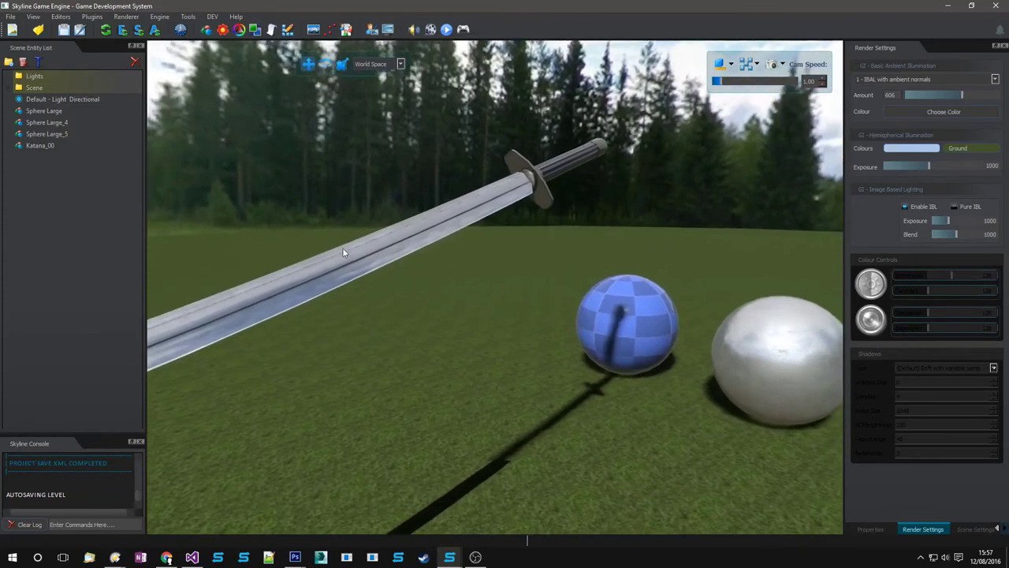
# - Change the shadow distance of the default directional light and deselect it to view the katana with the spheres
pyautogui.click(871, 529)
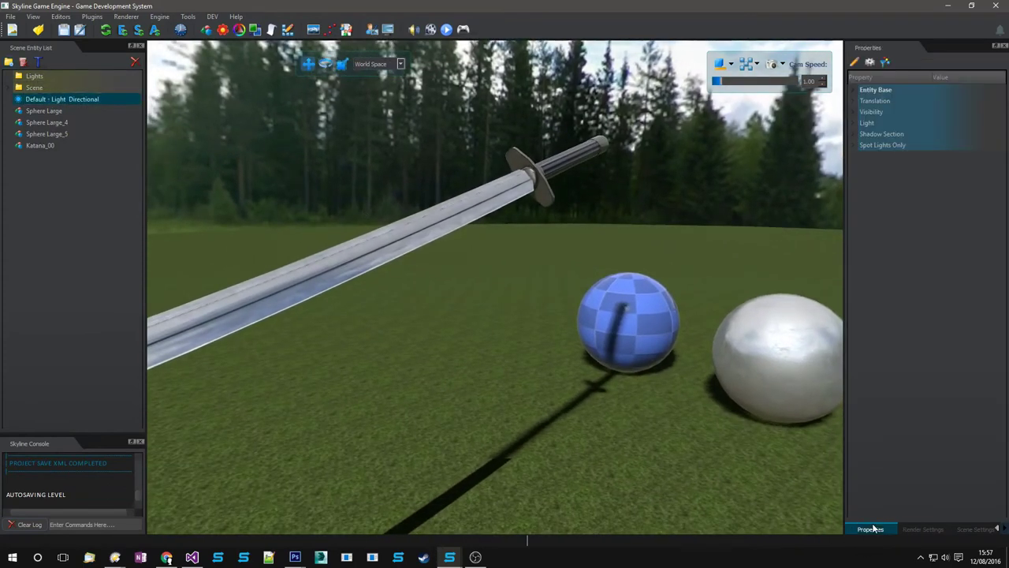
pyautogui.click(868, 134)
pyautogui.click(958, 159)
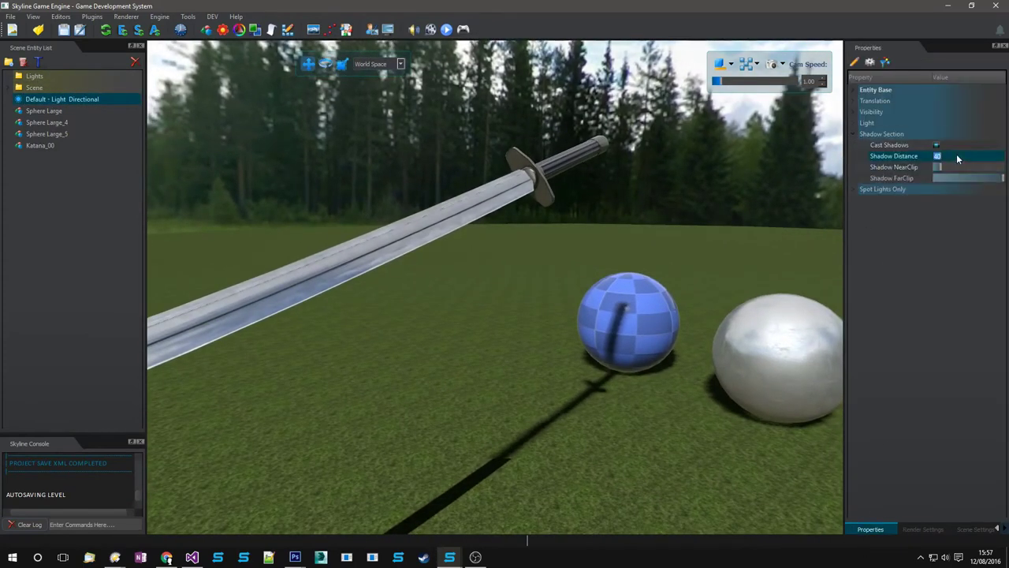
pyautogui.press('Return')
pyautogui.click(434, 279)
pyautogui.moveTo(434, 279); pyautogui.dragTo(495, 285, button='middle')
pyautogui.moveTo(494, 281); pyautogui.dragTo(340, 282, button='right')
pyautogui.moveTo(516, 258); pyautogui.dragTo(511, 234, button='right')
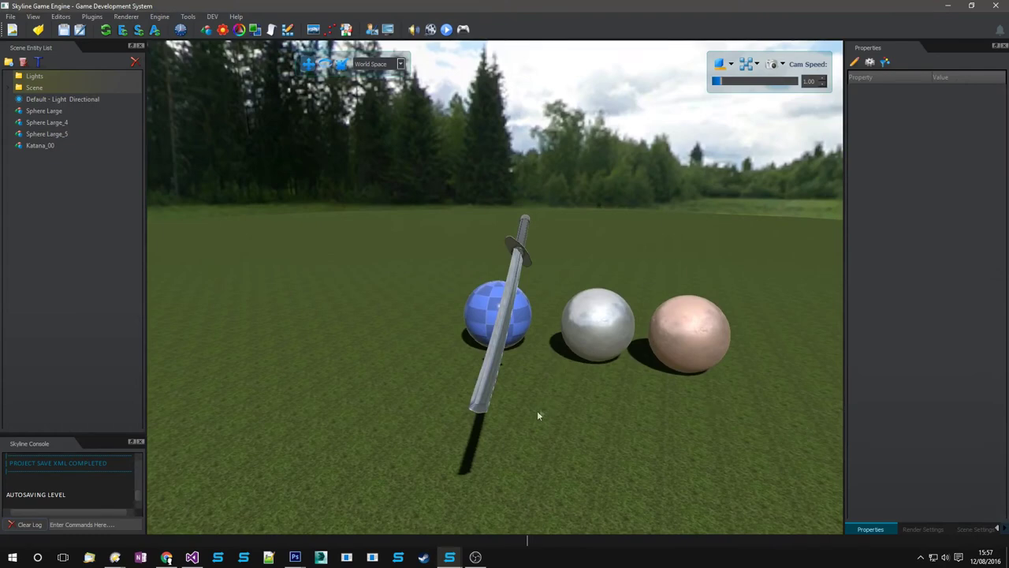
# - Switch to the browser and examine the Reflectivity section of Marmoset's physically based rendering tutorial
pyautogui.moveTo(167, 556)
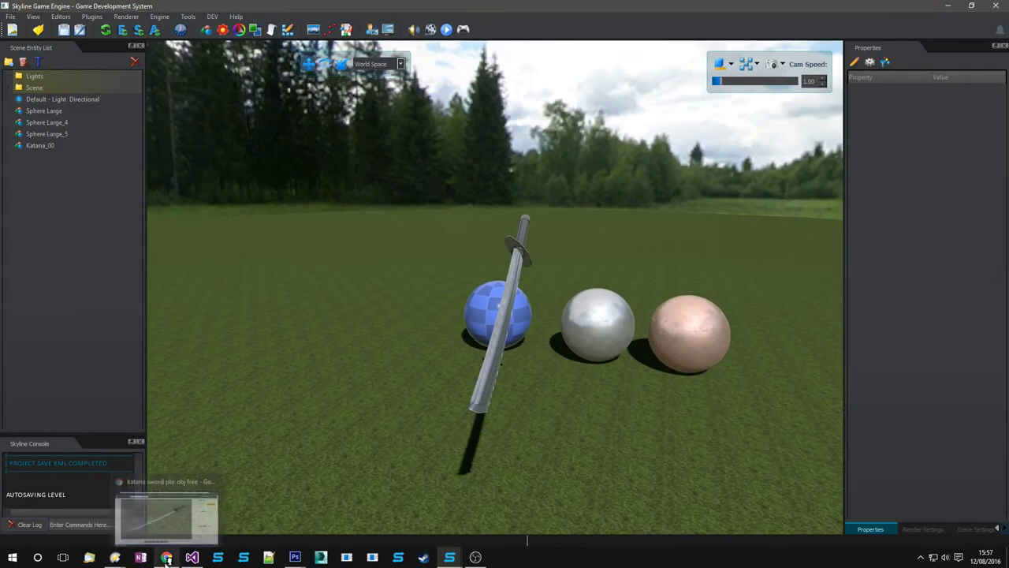
pyautogui.click(162, 521)
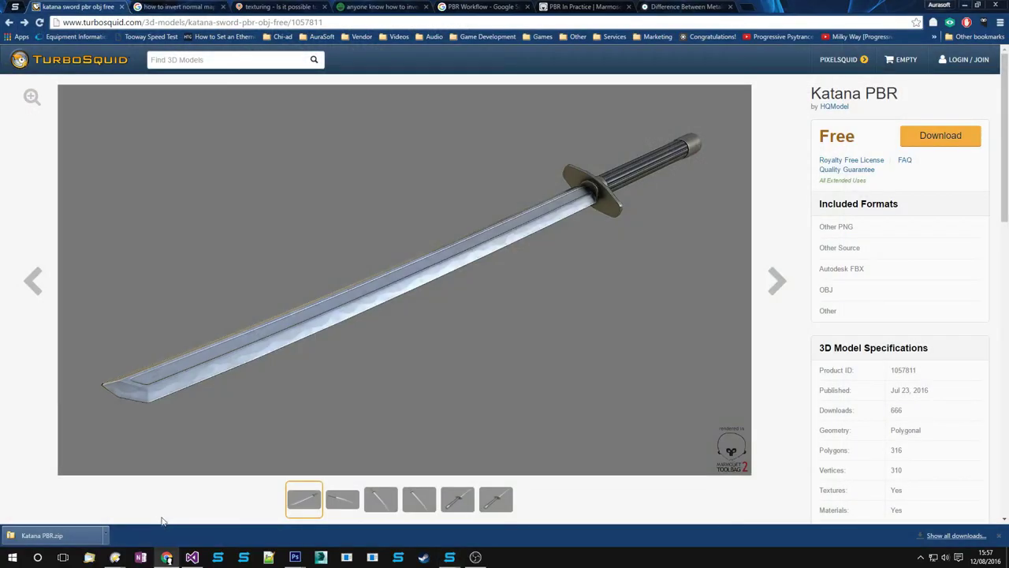
pyautogui.click(573, 7)
pyautogui.scroll(4, 781, 226)
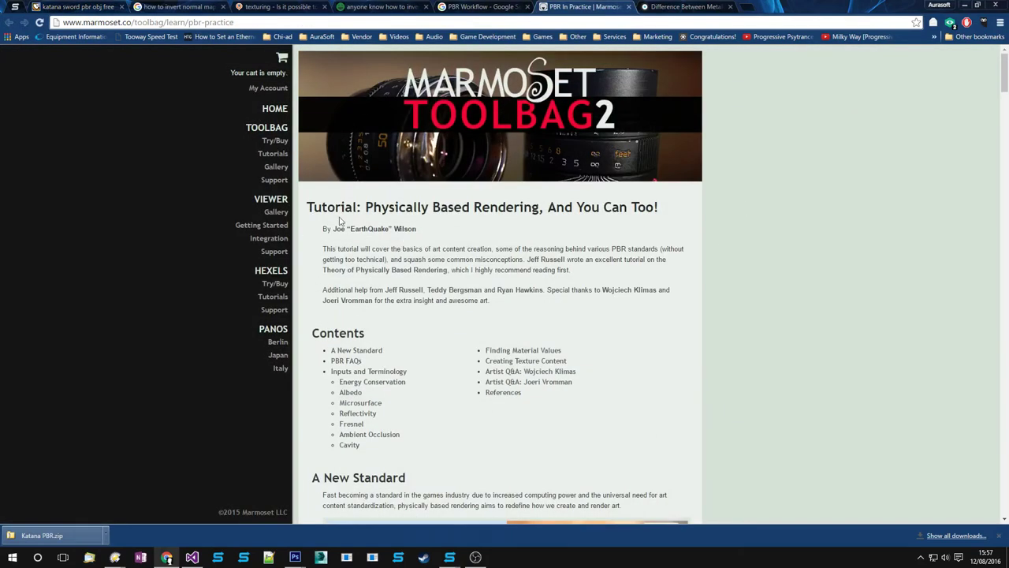
pyautogui.scroll(-10, 623, 294)
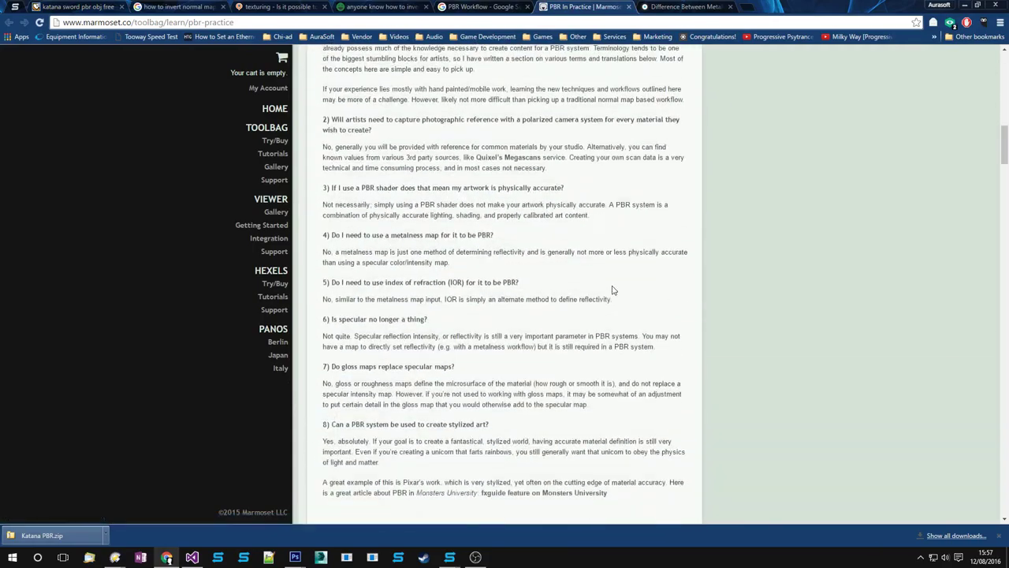
pyautogui.scroll(-20, 614, 290)
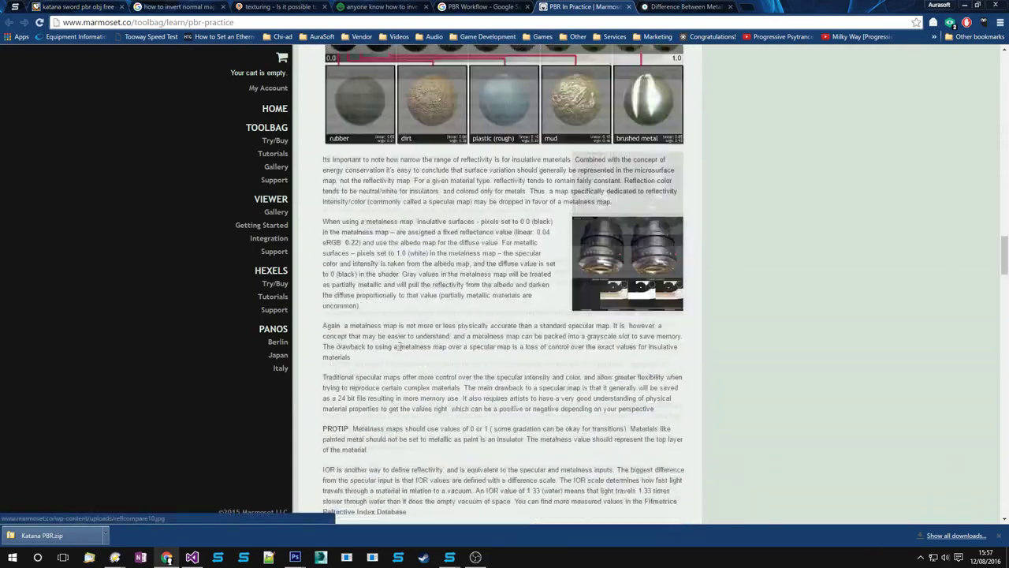
pyautogui.scroll(2, 400, 347)
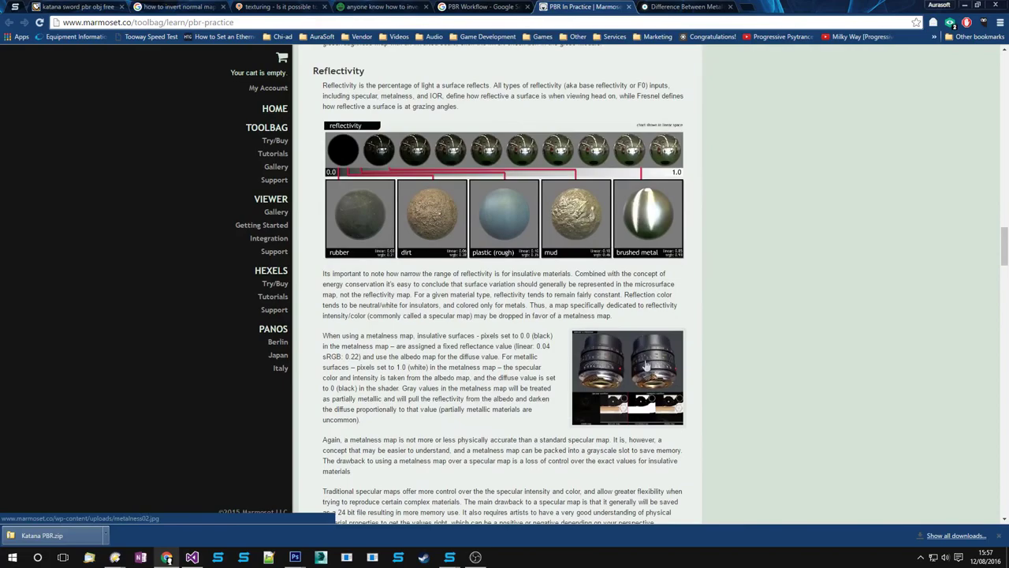
# - Examine the rest of Marmoset's PBR tutorial, including its material values chart, and glance at the article on metallic and non-metallic minerals
pyautogui.scroll(-14, 539, 355)
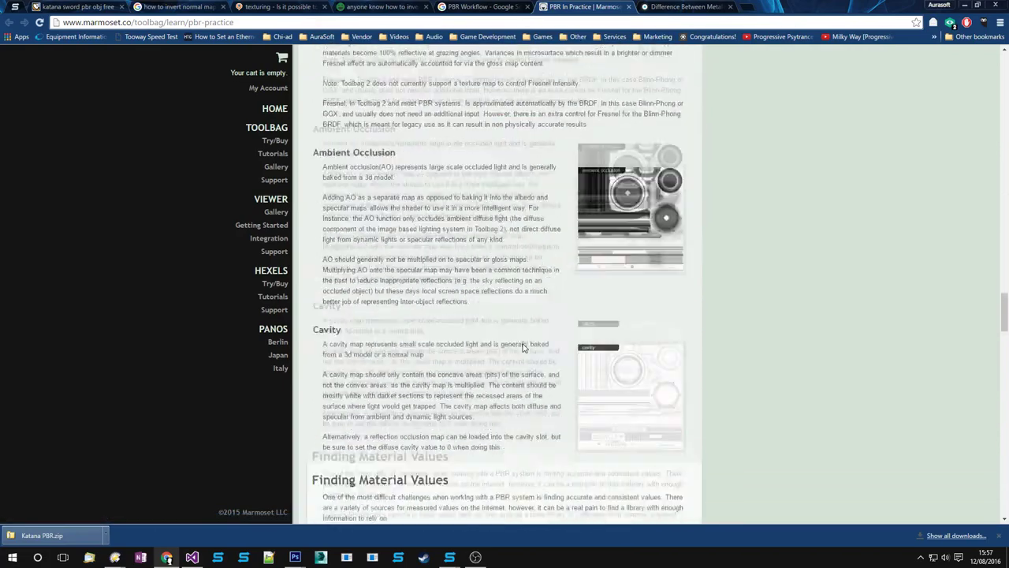
pyautogui.scroll(-3, 522, 347)
pyautogui.scroll(2, 639, 338)
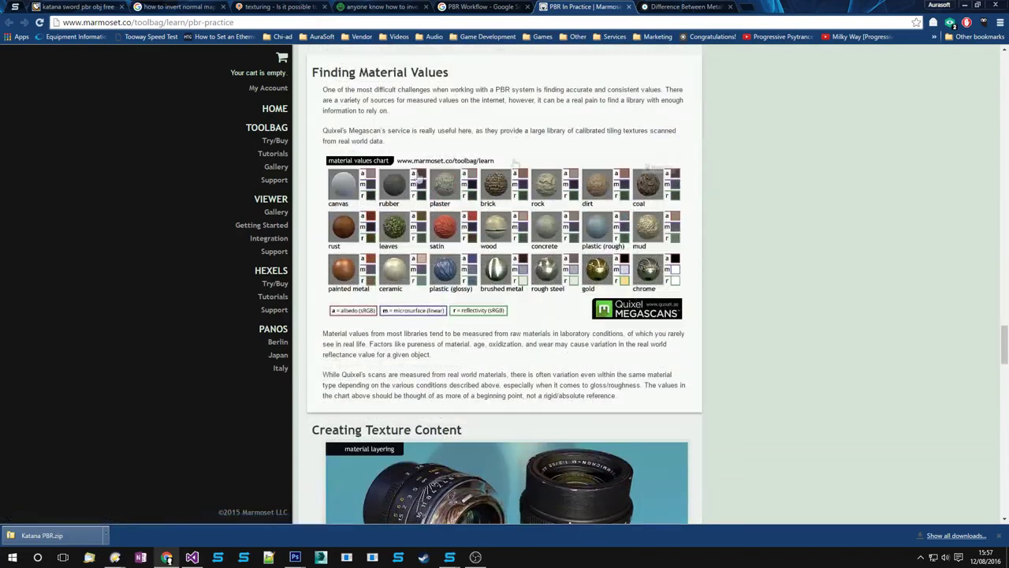
pyautogui.scroll(-2, 645, 331)
pyautogui.click(684, 6)
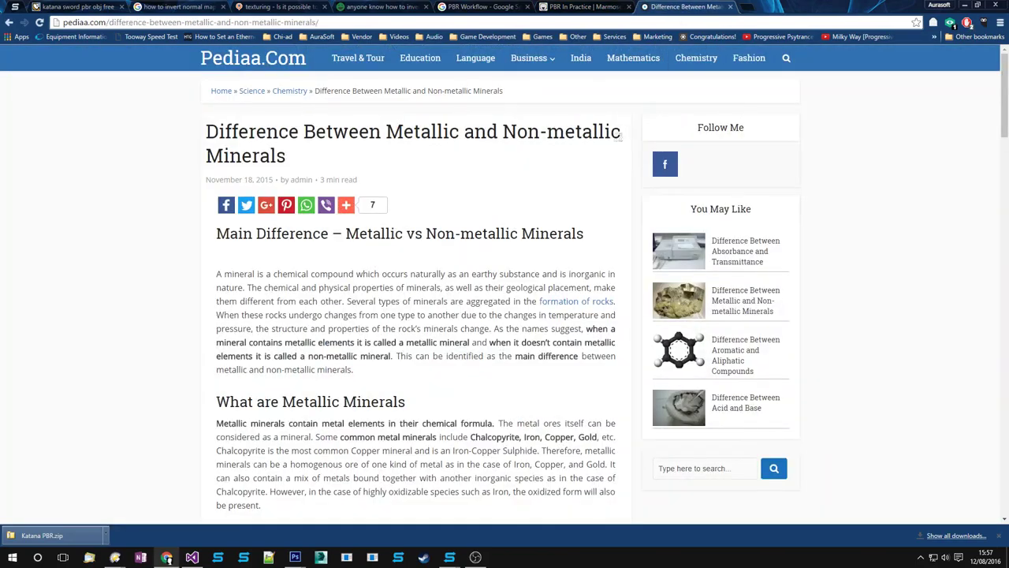
pyautogui.click(581, 6)
pyautogui.scroll(-10, 580, 177)
pyautogui.scroll(-15, 581, 182)
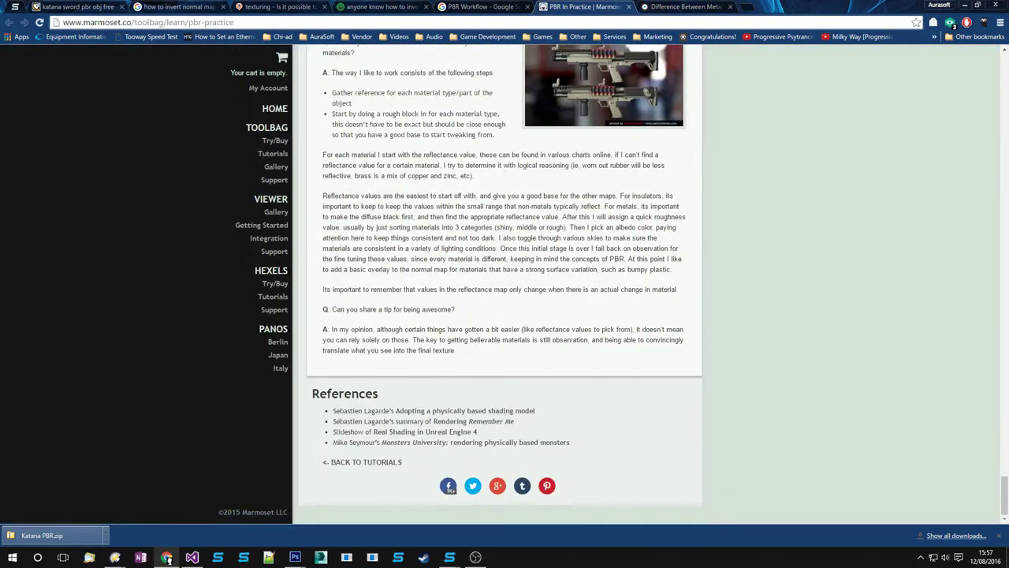
# - Switch back to the Skyline scene and place a duplicate of the copper-coloured sphere beside the original
pyautogui.click(450, 561)
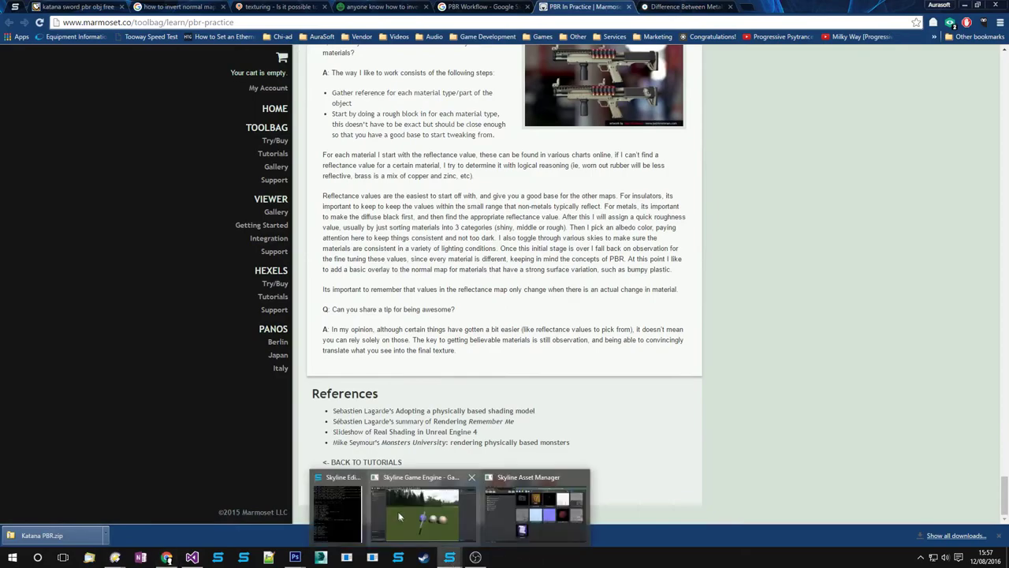
pyautogui.click(443, 522)
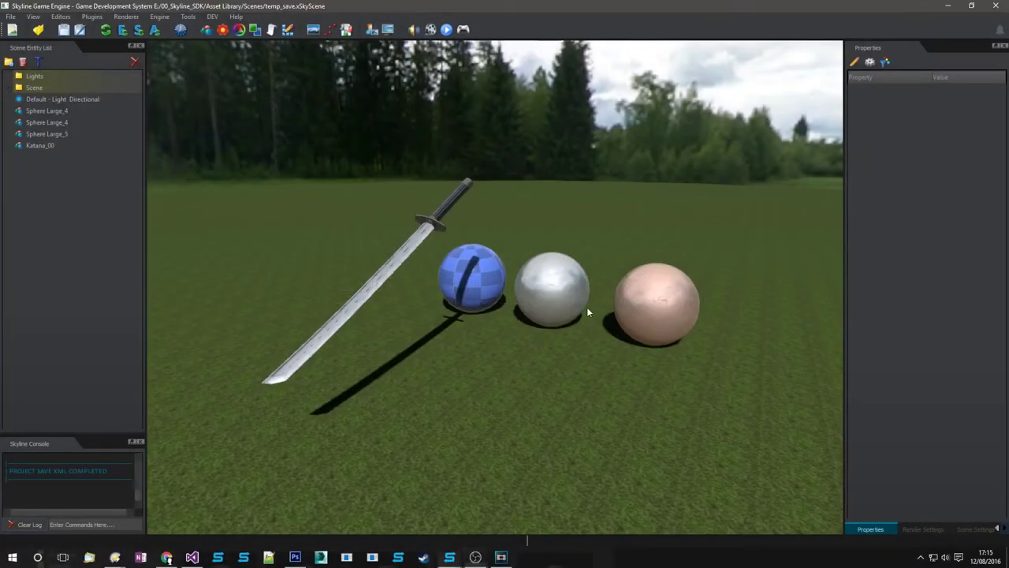
pyautogui.moveTo(586, 308); pyautogui.dragTo(585, 300, button='right')
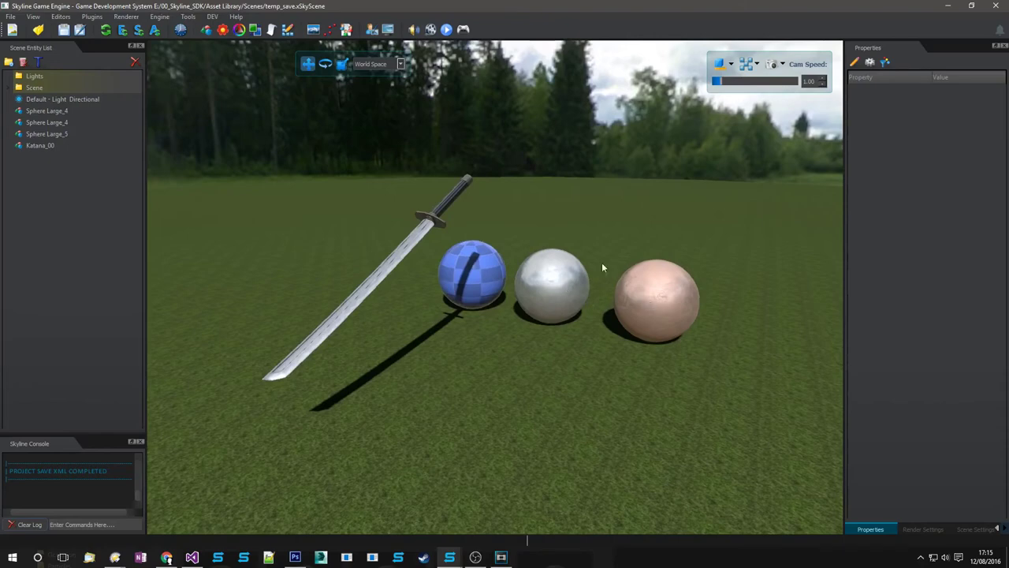
pyautogui.click(655, 298)
pyautogui.press('f')
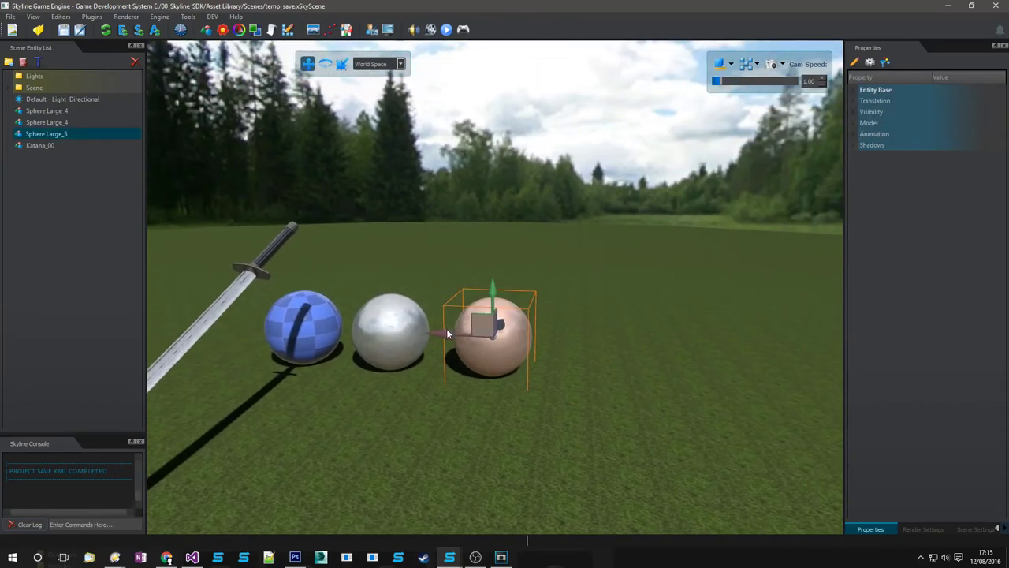
pyautogui.keyDown('shift'); pyautogui.moveTo(446, 333); pyautogui.dragTo(593, 340); pyautogui.keyUp('shift')
pyautogui.press('f')
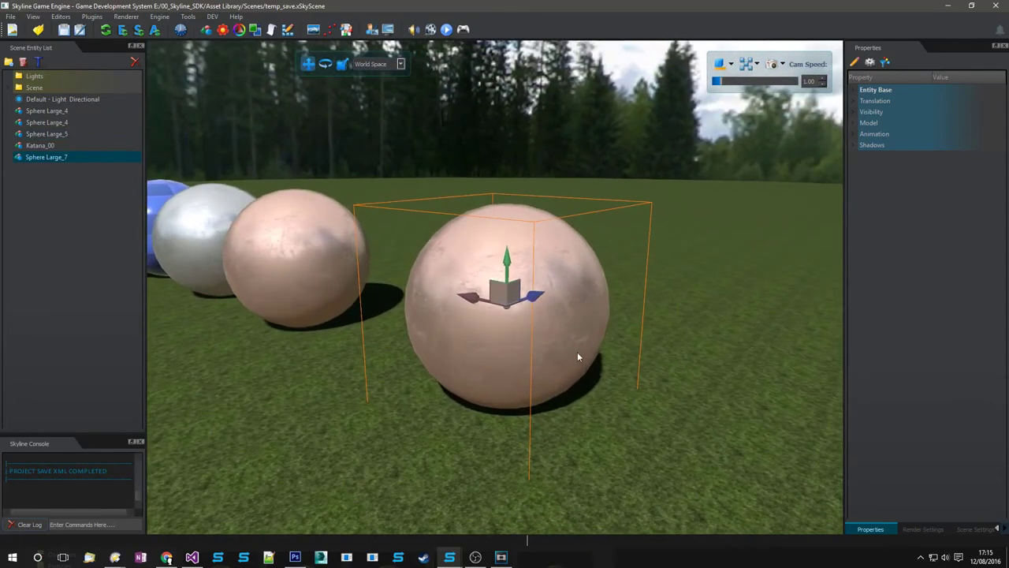
# - Apply the Nobiax_Texture_Plants_diffus_14 material from the Nobiax_Plants asset folder to the duplicated sphere
pyautogui.rightClick(577, 351)
pyautogui.click(489, 276)
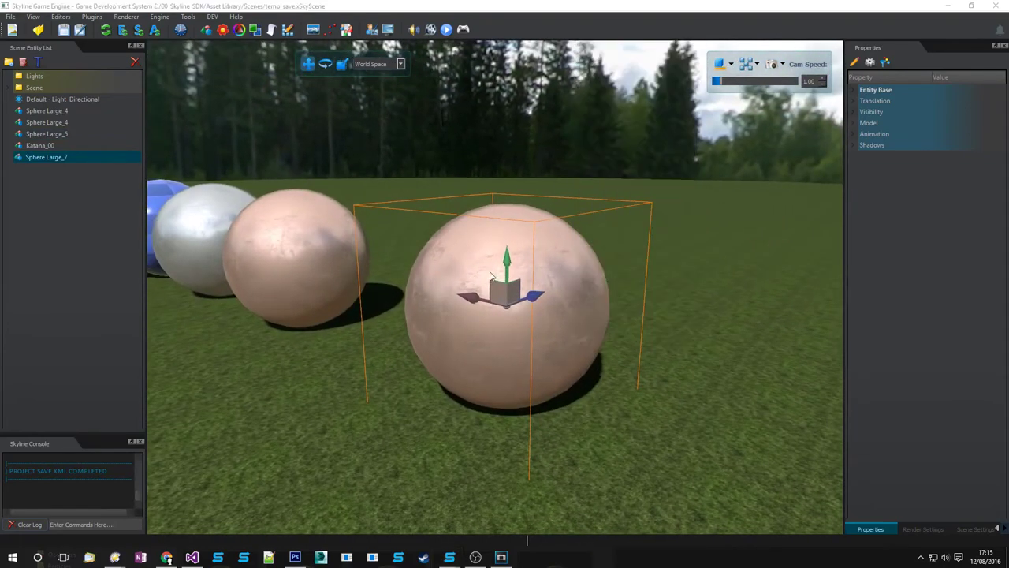
pyautogui.moveTo(449, 557)
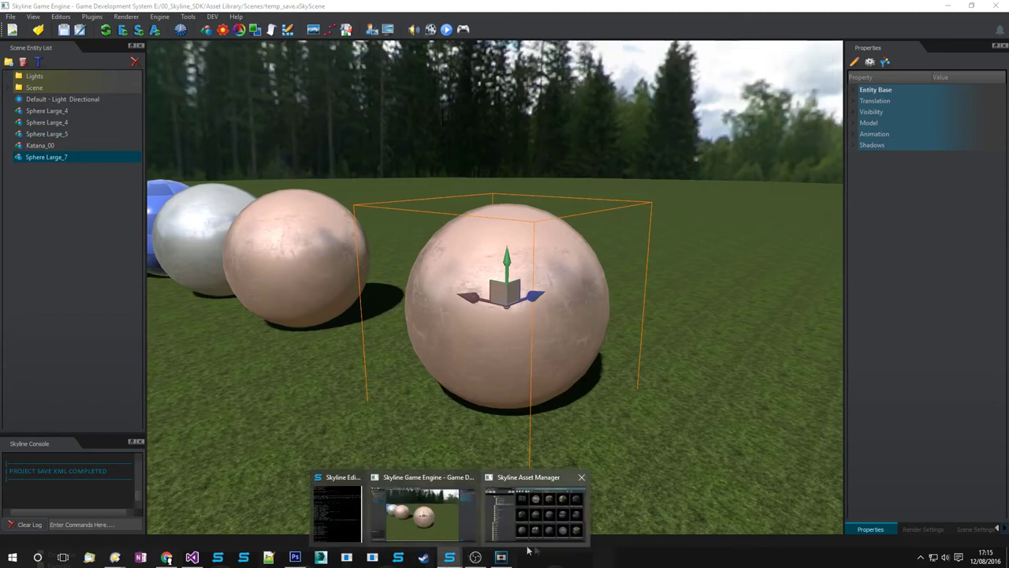
pyautogui.click(544, 509)
pyautogui.scroll(-3, 426, 495)
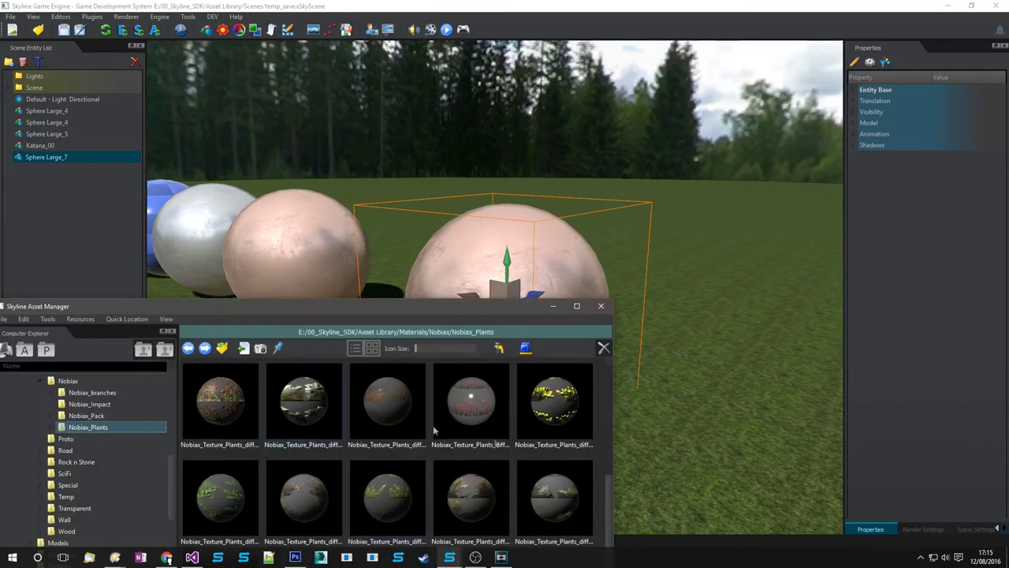
pyautogui.moveTo(231, 496); pyautogui.dragTo(490, 258)
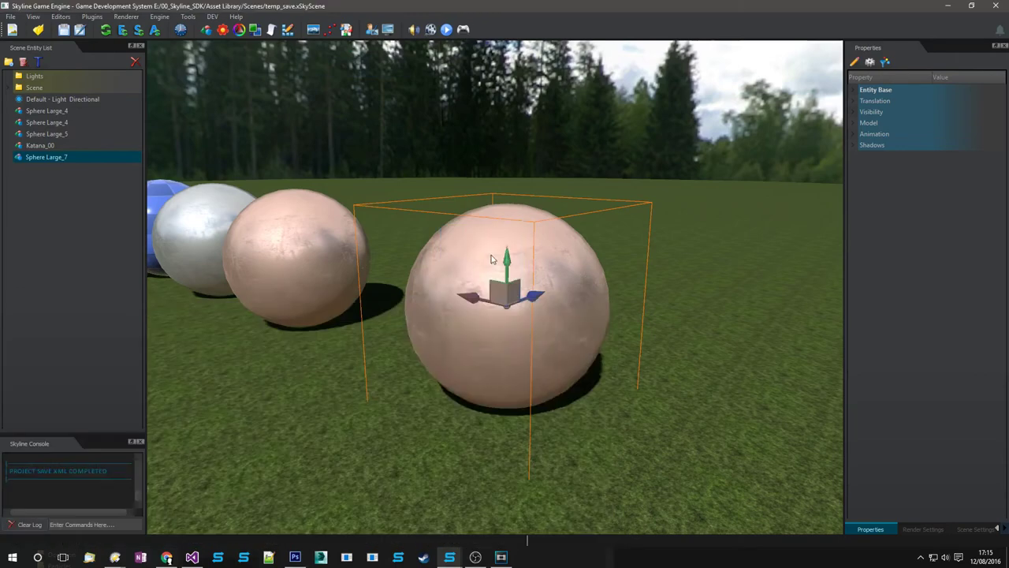
# - Open the plant sphere's material for editing and remove the Nobiax_Texture_Plants_specular_28.tga texture from its roughness slot
pyautogui.rightClick(575, 318)
pyautogui.click(616, 78)
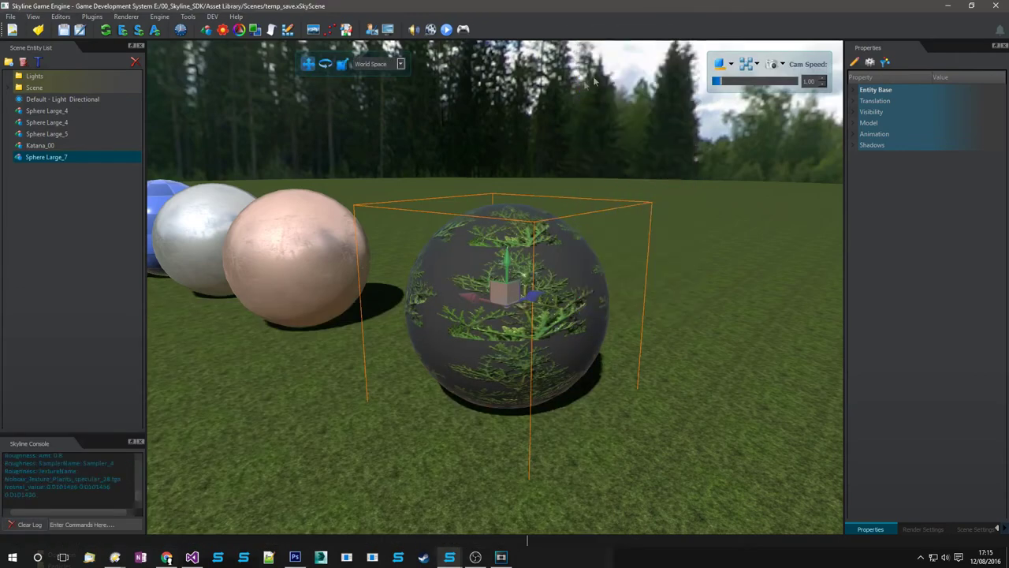
pyautogui.moveTo(576, 194); pyautogui.dragTo(845, 142)
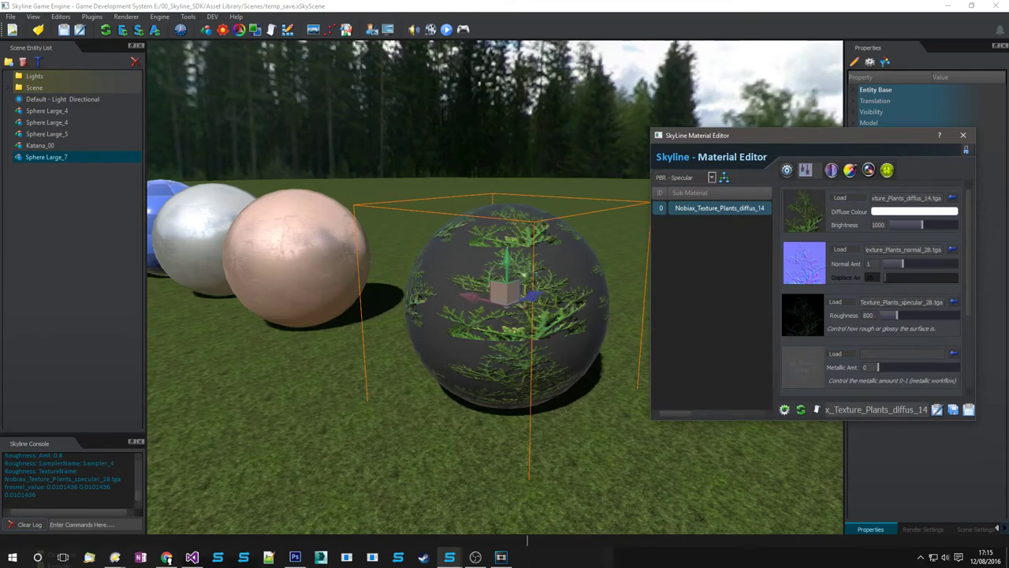
pyautogui.click(953, 303)
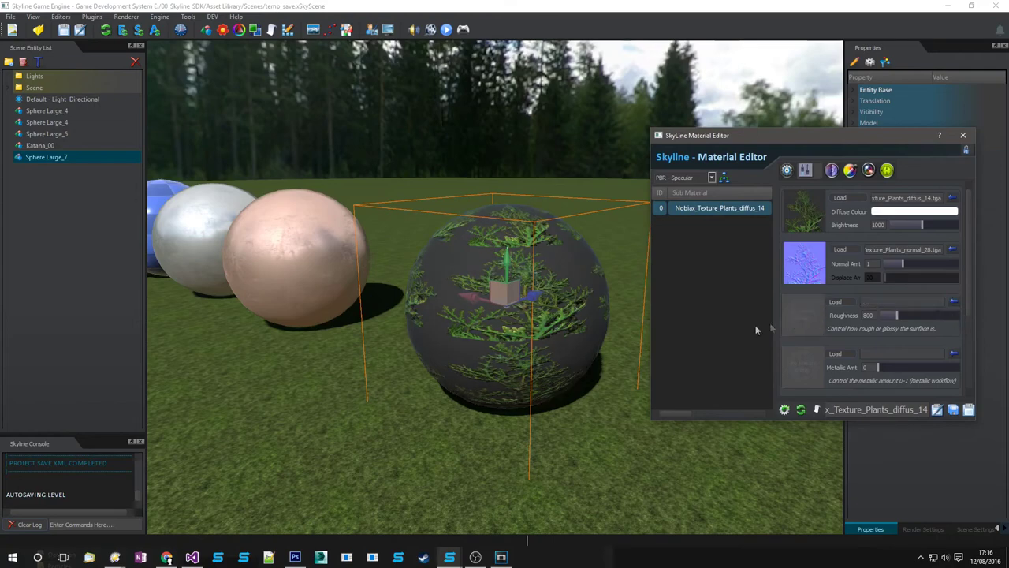
# - Set the plant material's normal amount to 604 and its roughness to 135
pyautogui.moveTo(477, 361); pyautogui.dragTo(530, 352, button='right')
pyautogui.press('w')
pyautogui.moveTo(897, 319); pyautogui.dragTo(883, 319)
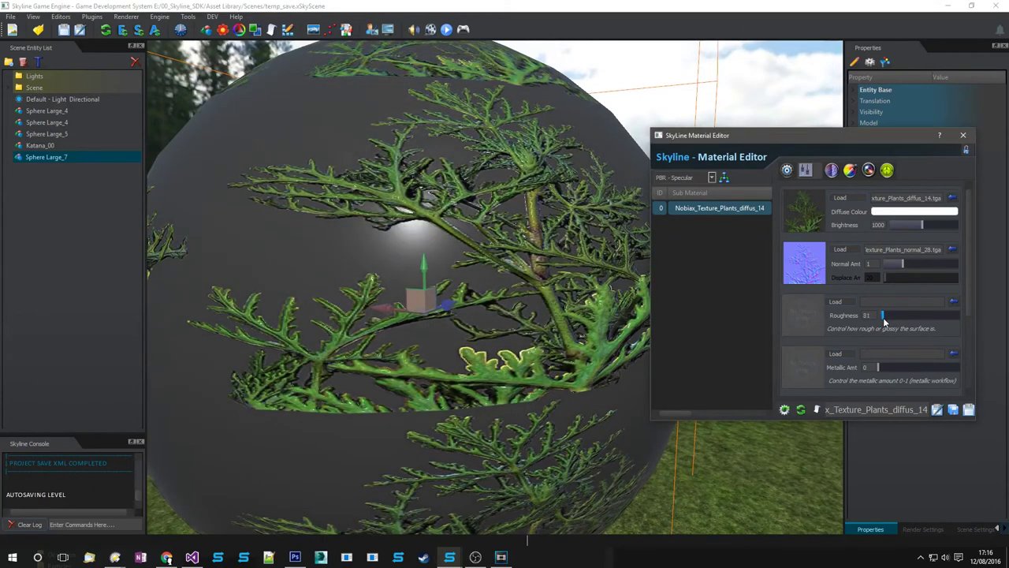
pyautogui.moveTo(904, 266); pyautogui.dragTo(896, 266)
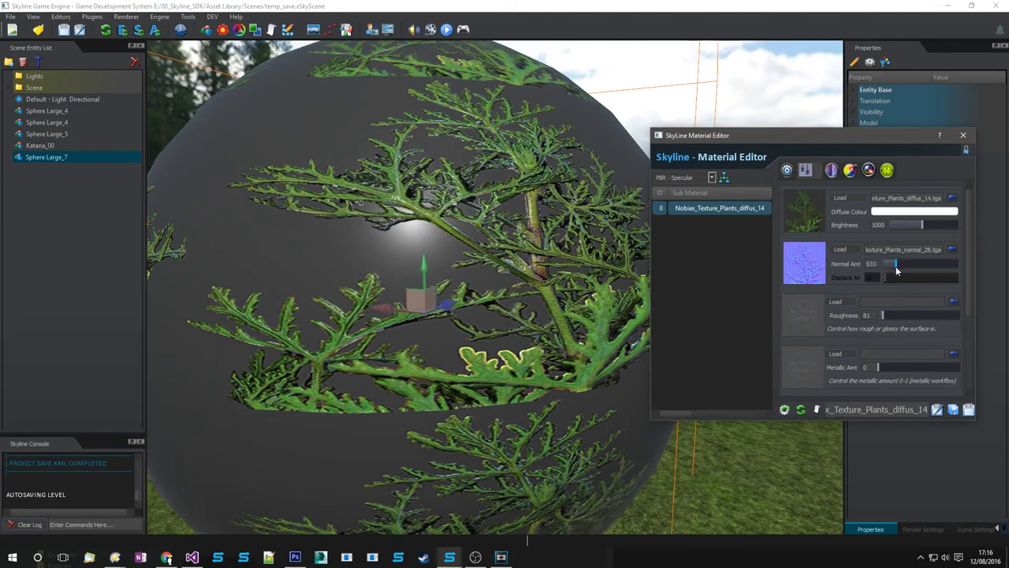
pyautogui.click(885, 316)
pyautogui.moveTo(886, 316); pyautogui.dragTo(883, 317)
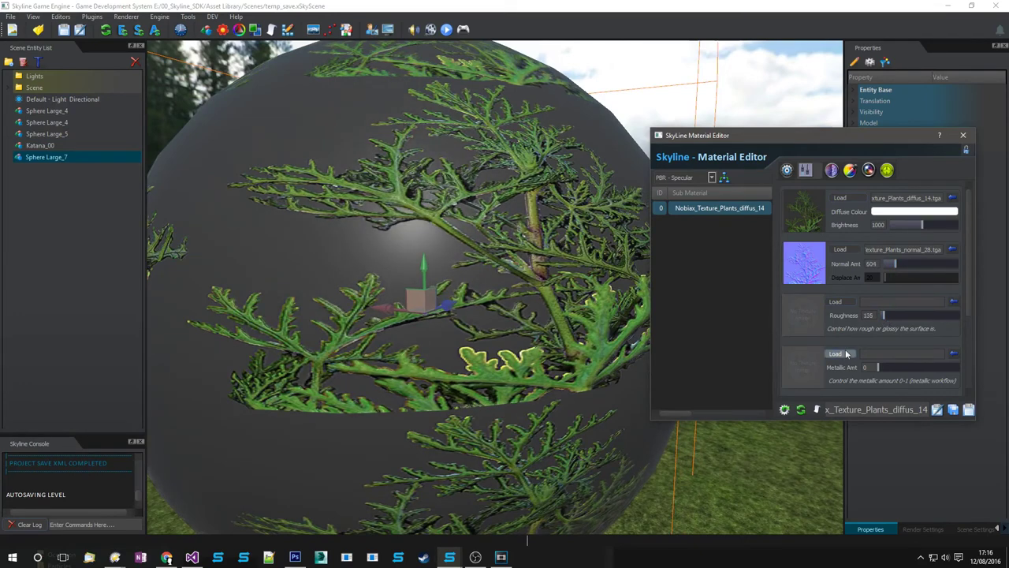
# - Set the plant material's specular brightness to 1000
pyautogui.scroll(-2, 829, 348)
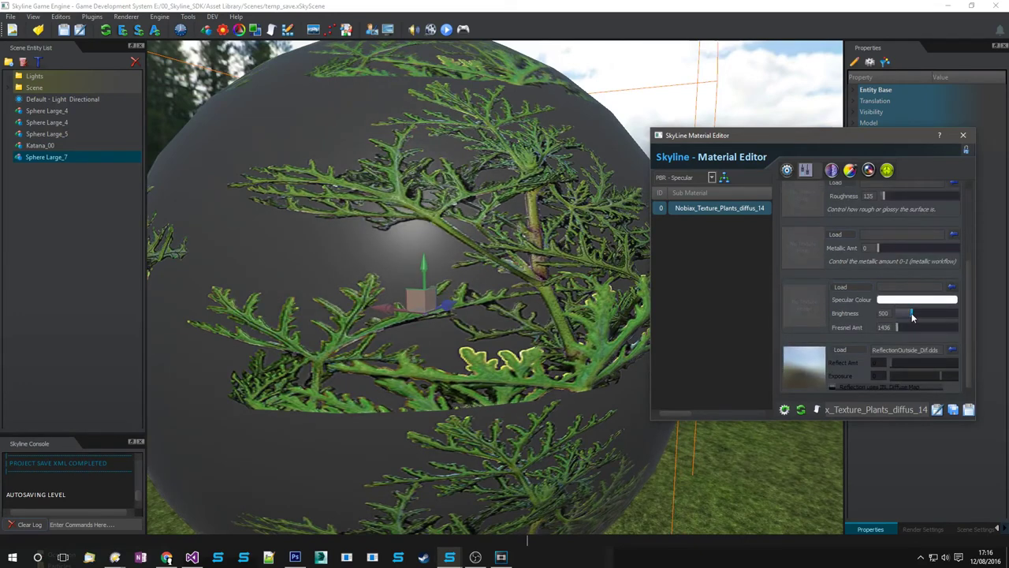
pyautogui.moveTo(912, 316)
pyautogui.mouseDown()
pyautogui.moveTo(946, 314)
pyautogui.moveTo(927, 321)
pyautogui.mouseUp()
pyautogui.doubleClick(891, 314)
pyautogui.write('1000')
pyautogui.scroll(2, 817, 287)
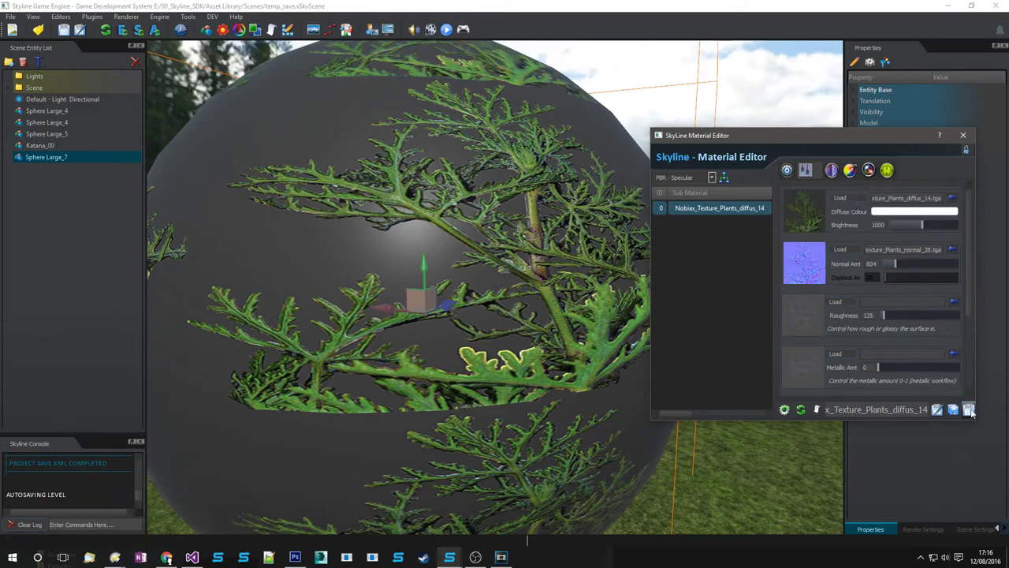
# - Enable alpha reject on the plant material, lower the reject threshold to cut out the background, and make the material double sided
pyautogui.click(834, 170)
pyautogui.click(852, 172)
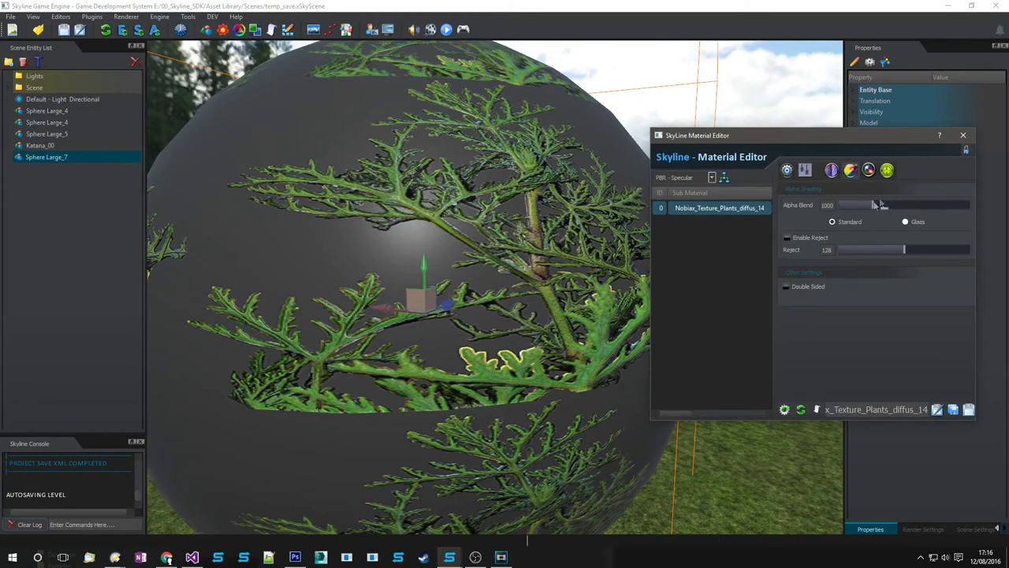
pyautogui.click(810, 240)
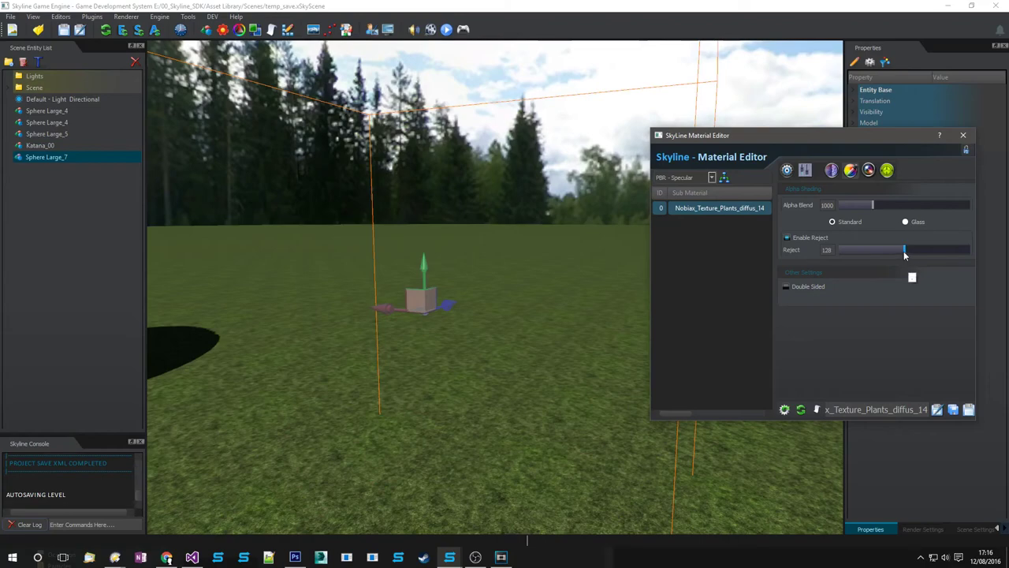
pyautogui.moveTo(904, 254); pyautogui.dragTo(858, 256)
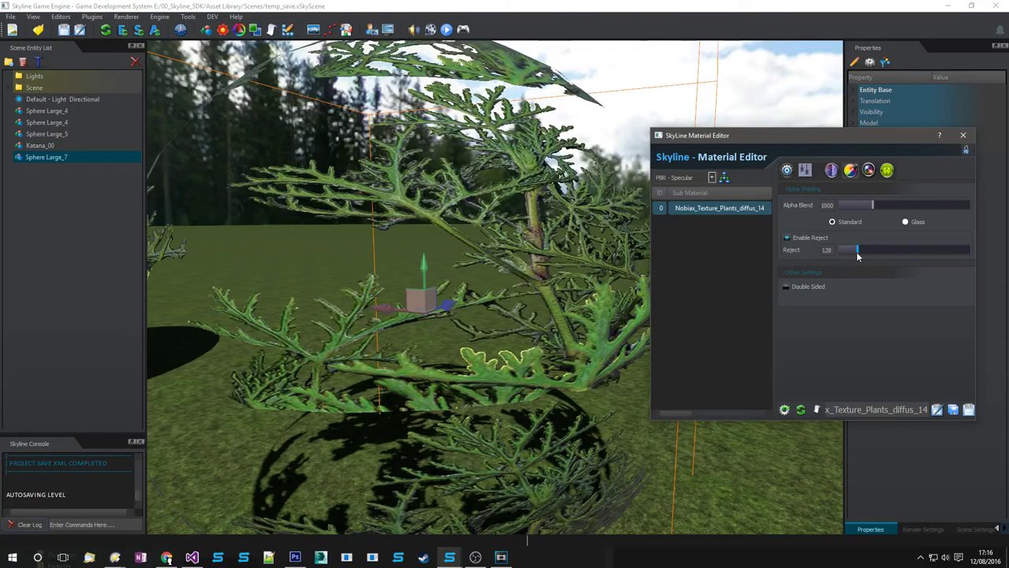
pyautogui.moveTo(874, 249); pyautogui.dragTo(830, 257)
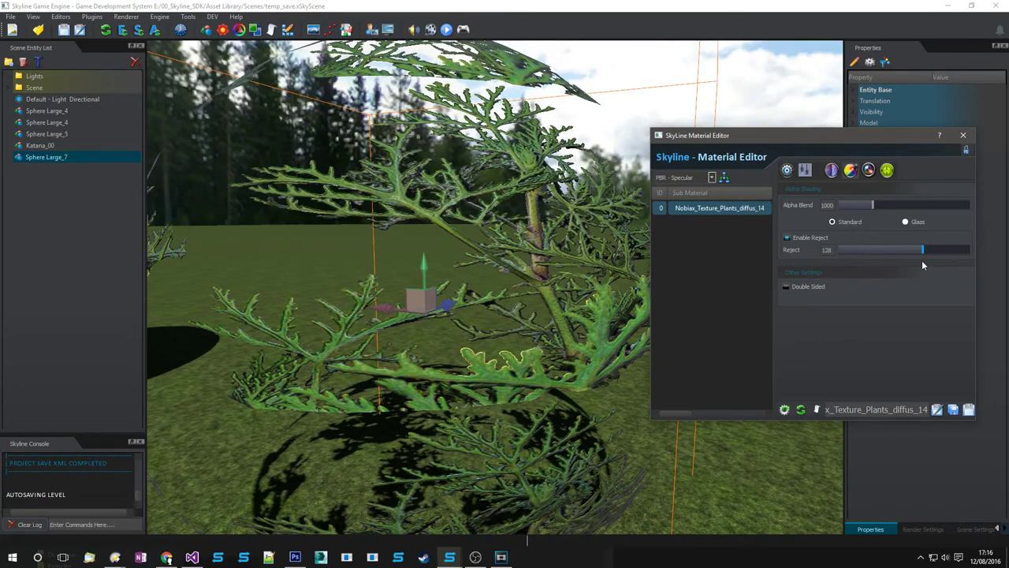
pyautogui.moveTo(922, 265); pyautogui.dragTo(873, 251)
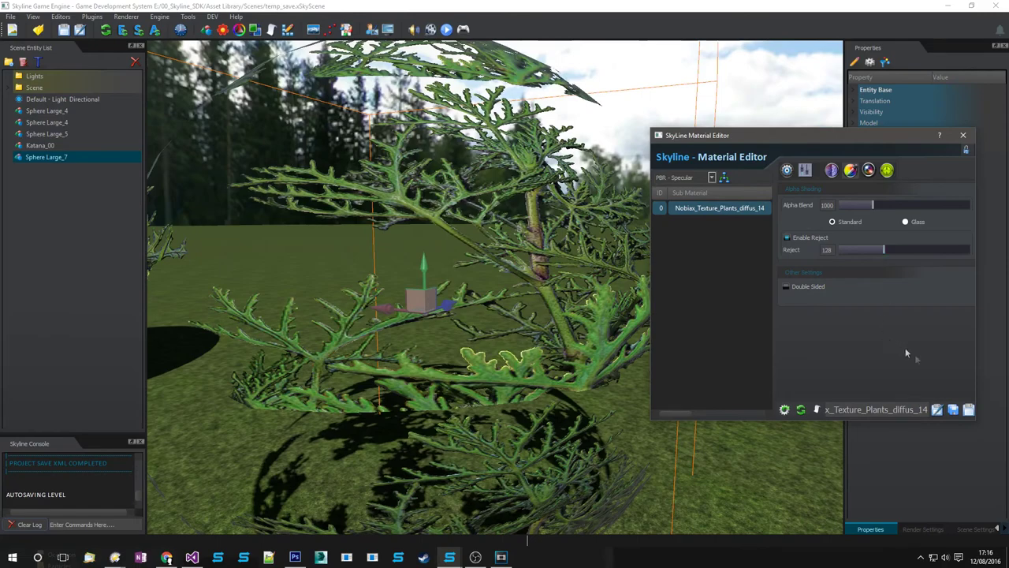
pyautogui.click(810, 286)
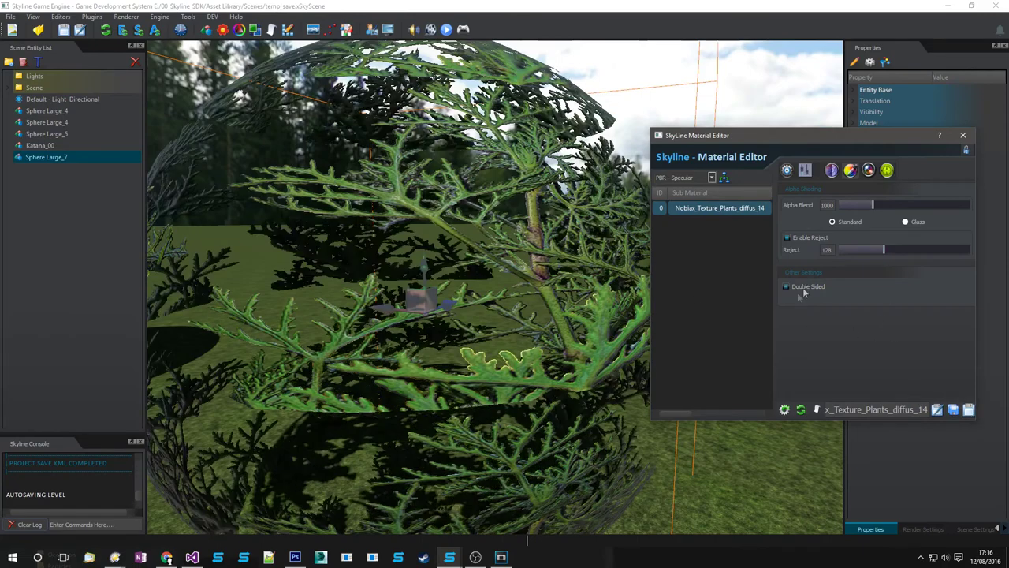
pyautogui.moveTo(306, 215); pyautogui.dragTo(565, 249, button='right')
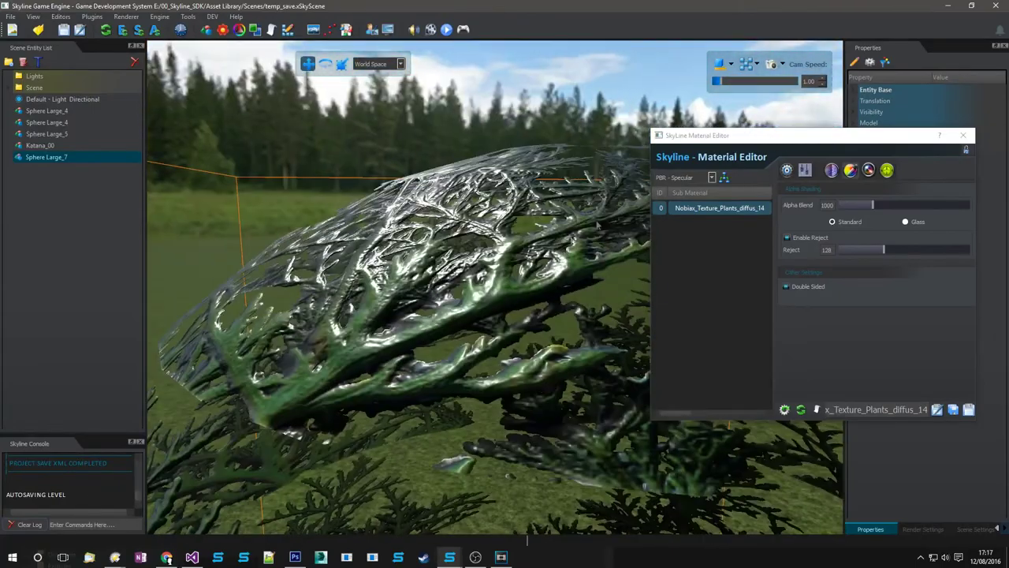
# - Set the plant material's specular brightness to 600 and its roughness to 270
pyautogui.click(812, 174)
pyautogui.scroll(-3, 806, 339)
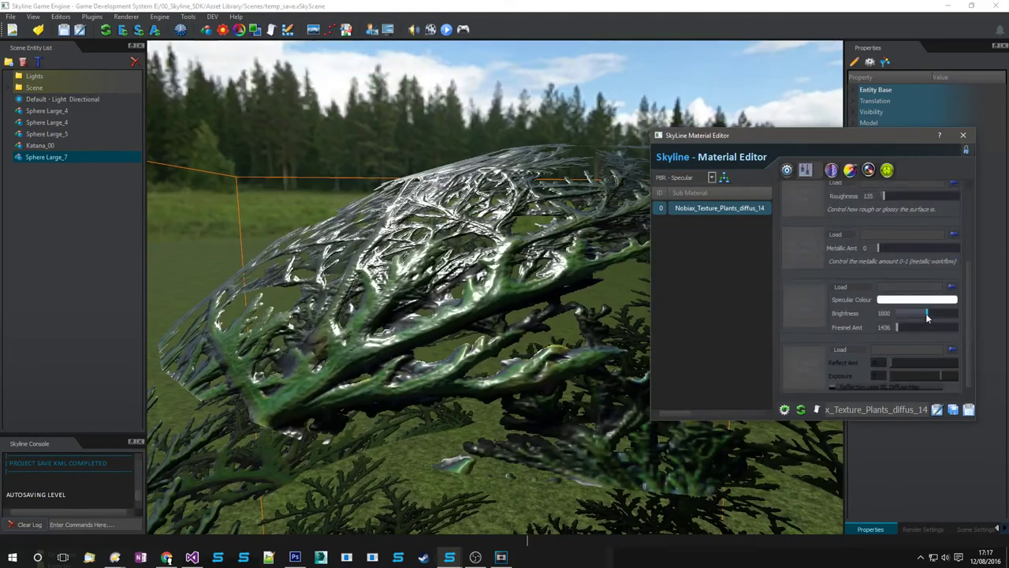
pyautogui.press('Return')
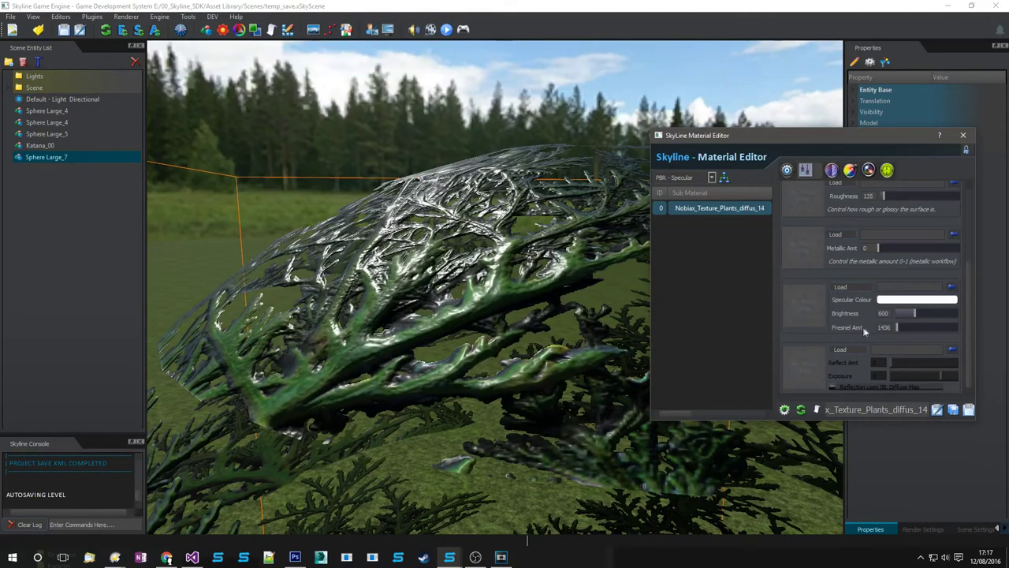
pyautogui.moveTo(441, 308)
pyautogui.mouseDown(button='middle')
pyautogui.moveTo(568, 300)
pyautogui.moveTo(437, 292)
pyautogui.mouseUp(button='middle')
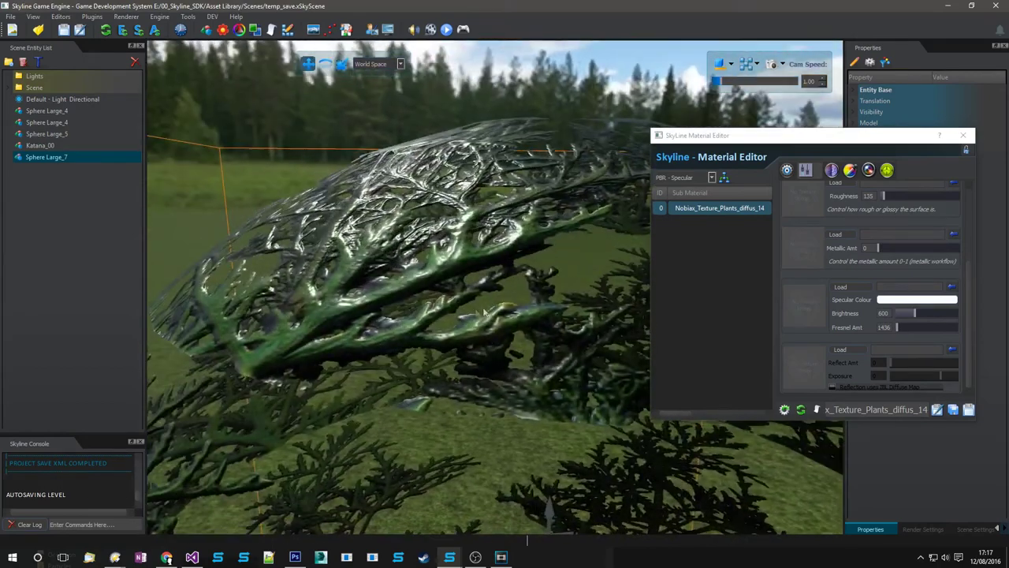
pyautogui.scroll(1, 852, 252)
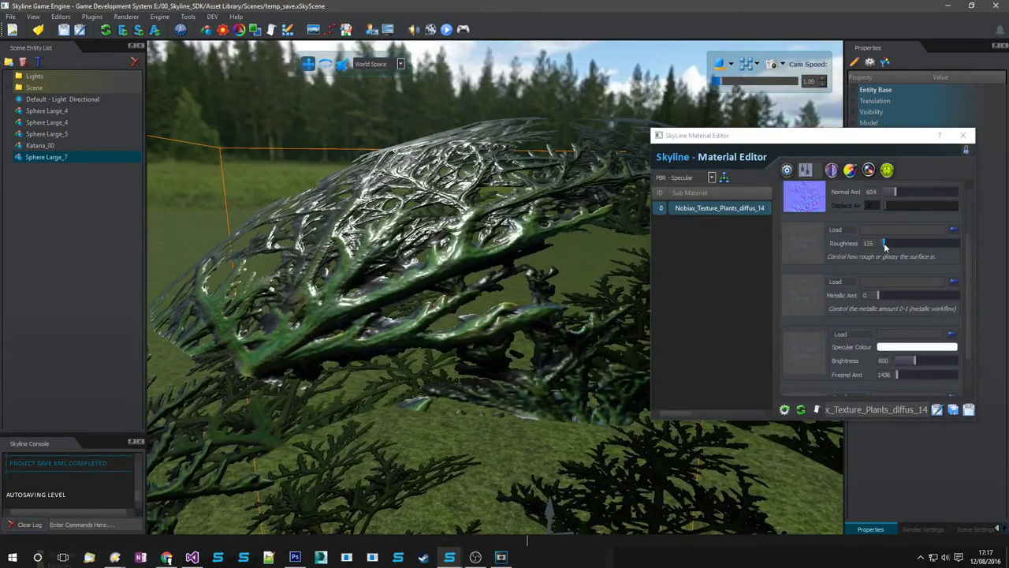
pyautogui.moveTo(885, 245)
pyautogui.mouseDown()
pyautogui.moveTo(901, 253)
pyautogui.moveTo(887, 254)
pyautogui.mouseUp()
pyautogui.moveTo(432, 308); pyautogui.dragTo(371, 308, button='right')
# - Save the plant material, close the Material Editor and deselect the sphere
pyautogui.click(969, 411)
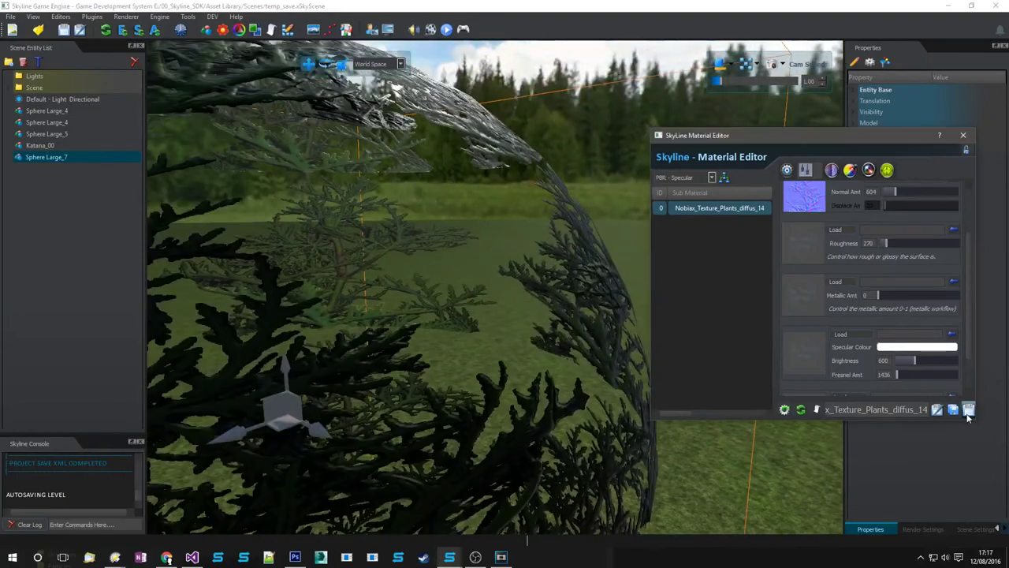
pyautogui.click(963, 136)
pyautogui.click(413, 238)
# - Open the alpha shading settings of the plant sphere's material in the Material Editor
pyautogui.moveTo(680, 229); pyautogui.dragTo(350, 238, button='right')
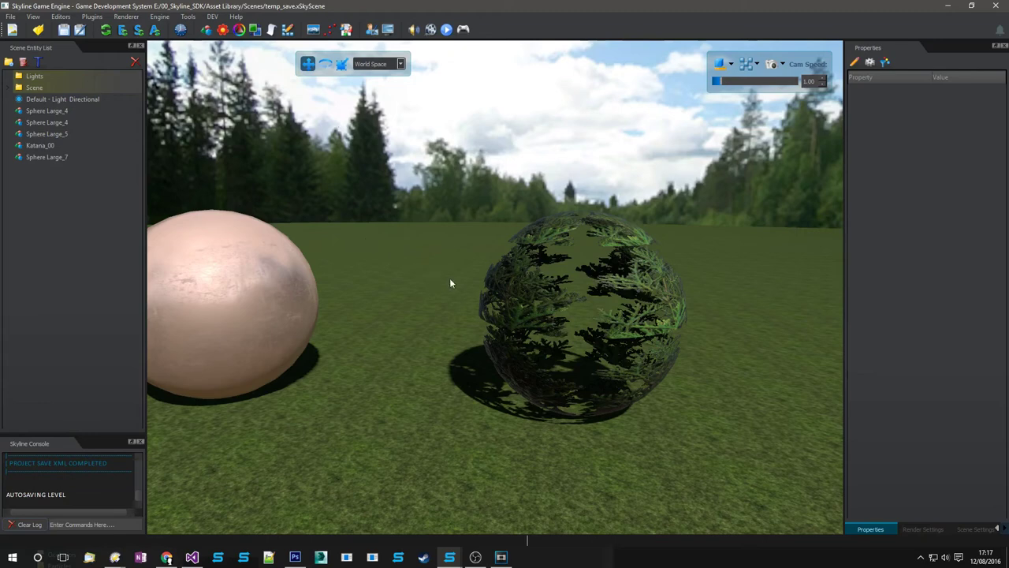
pyautogui.press('w')
pyautogui.press('d')
pyautogui.moveTo(496, 304); pyautogui.dragTo(539, 333, button='right')
pyautogui.click(538, 333)
pyautogui.rightClick(538, 335)
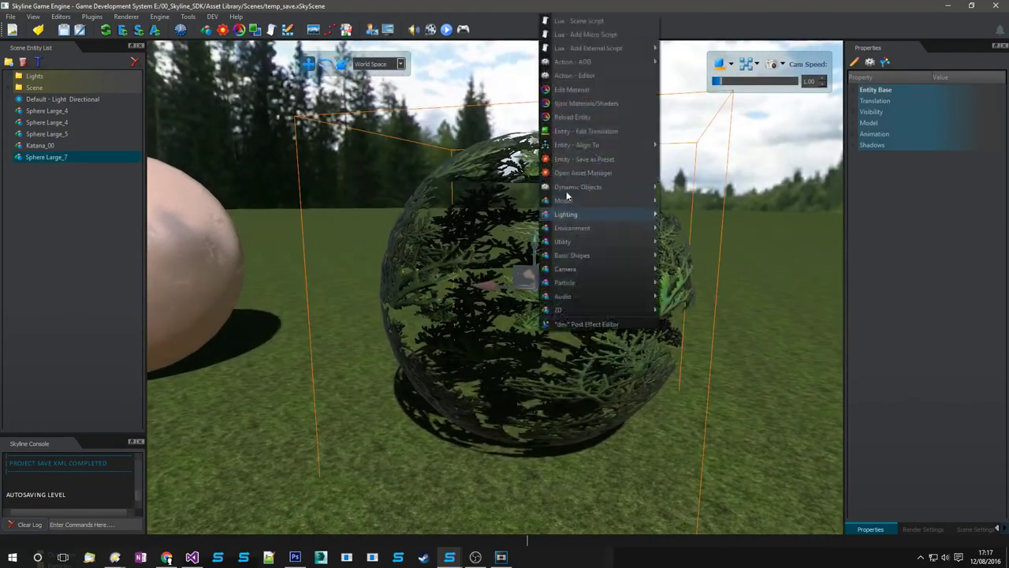
pyautogui.click(585, 92)
pyautogui.click(850, 170)
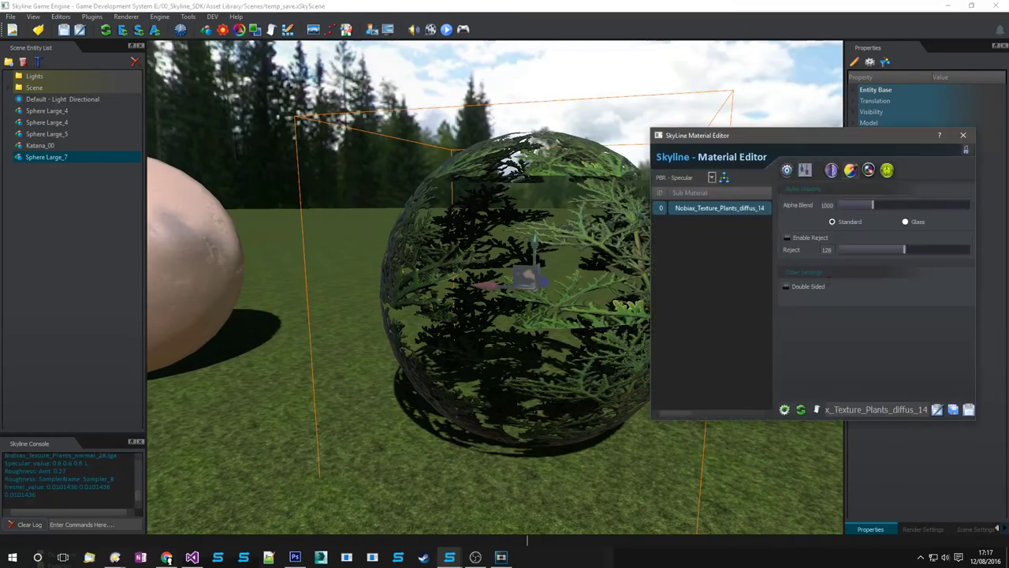
# - Turn off double sided and alpha reject on the plant material and raise its alpha blend to the maximum
pyautogui.click(811, 287)
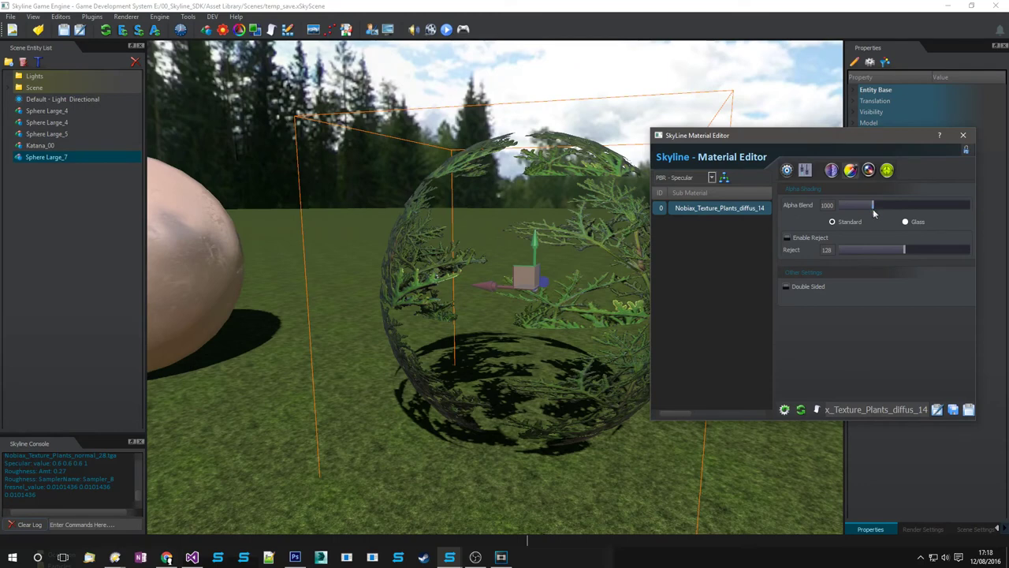
pyautogui.moveTo(872, 205); pyautogui.dragTo(978, 208)
pyautogui.moveTo(544, 300); pyautogui.dragTo(612, 279, button='right')
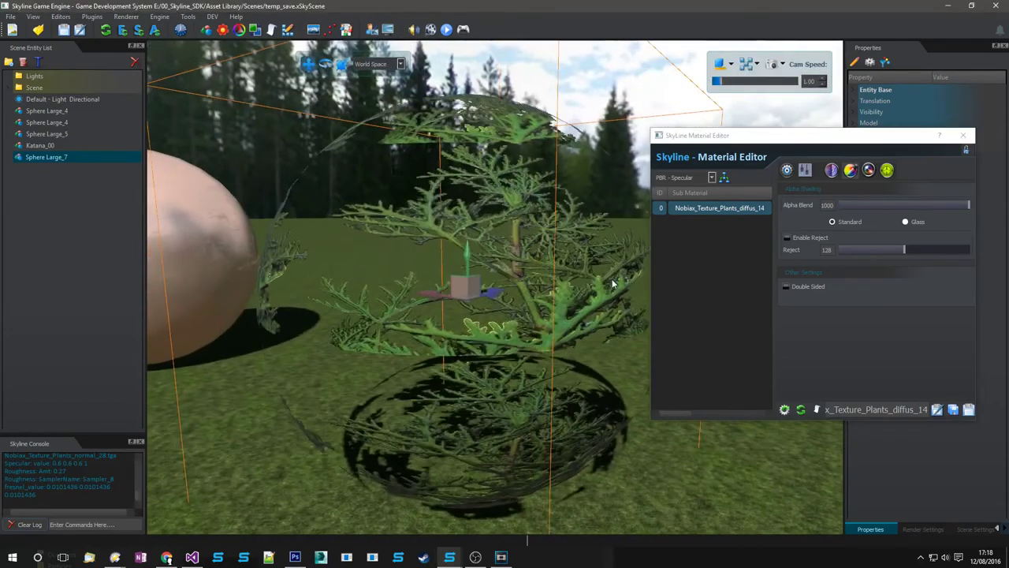
pyautogui.click(804, 238)
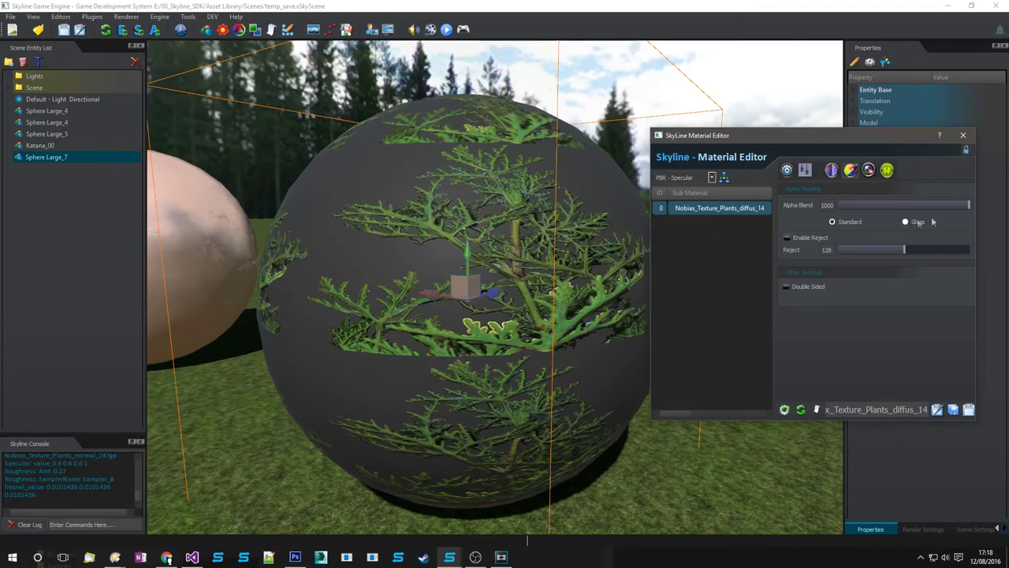
# - Lower the plant material's alpha blend to the minimum and raise it slightly to compare the fading under Standard shading
pyautogui.moveTo(833, 210); pyautogui.dragTo(1005, 209)
pyautogui.moveTo(970, 206); pyautogui.dragTo(798, 189)
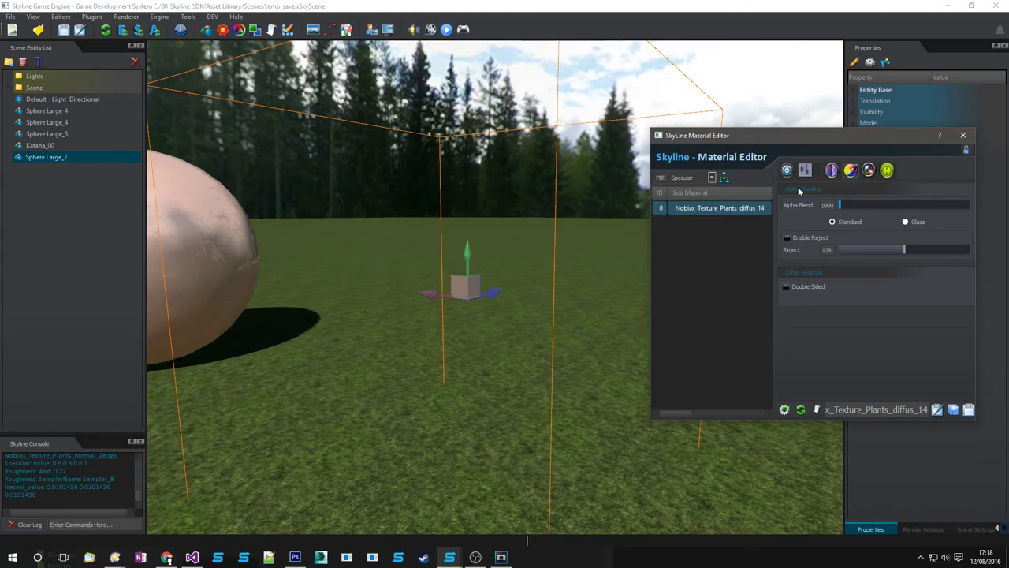
pyautogui.moveTo(800, 189); pyautogui.dragTo(860, 207)
pyautogui.moveTo(495, 280); pyautogui.dragTo(517, 278, button='right')
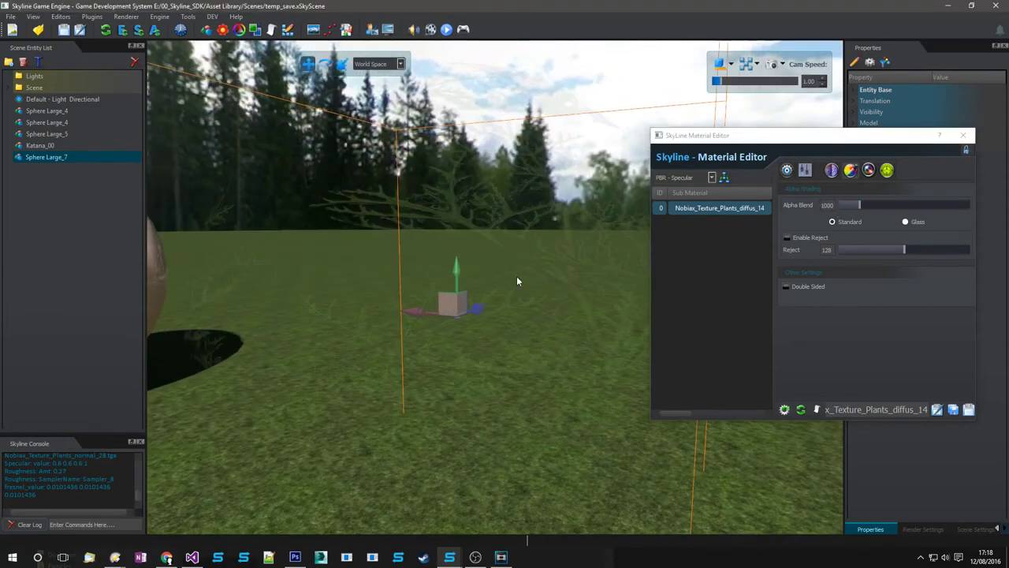
# - Switch the plant material's alpha shading to Glass and vary the alpha blend down to the minimum
pyautogui.click(906, 222)
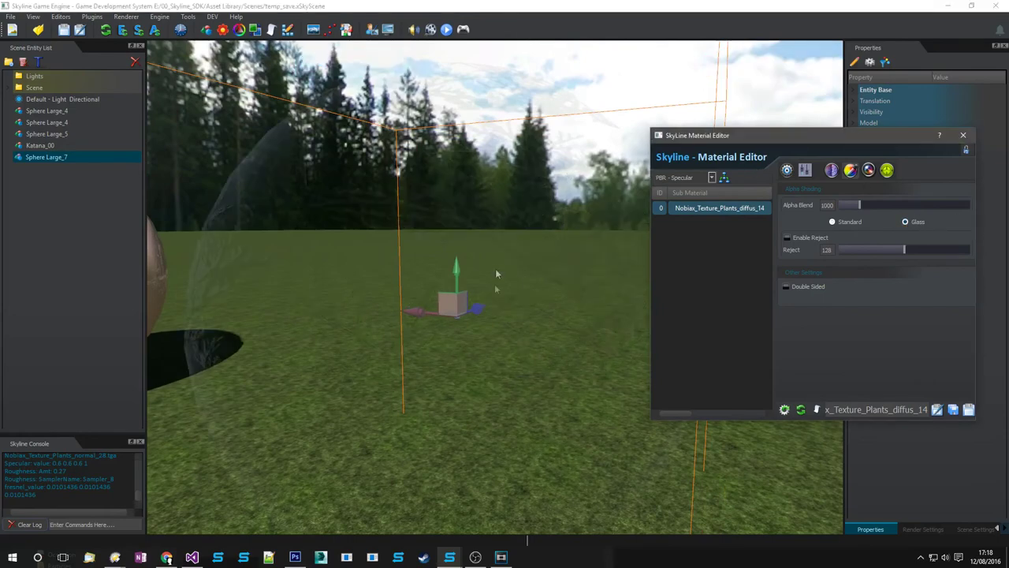
pyautogui.press('s')
pyautogui.moveTo(514, 337); pyautogui.dragTo(516, 339, button='right')
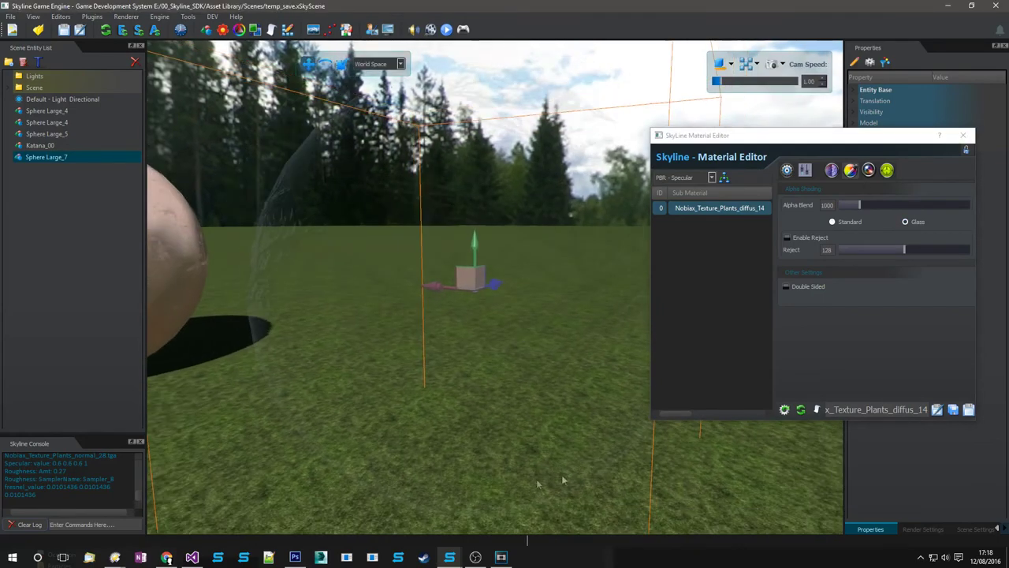
pyautogui.moveTo(861, 207); pyautogui.dragTo(912, 206)
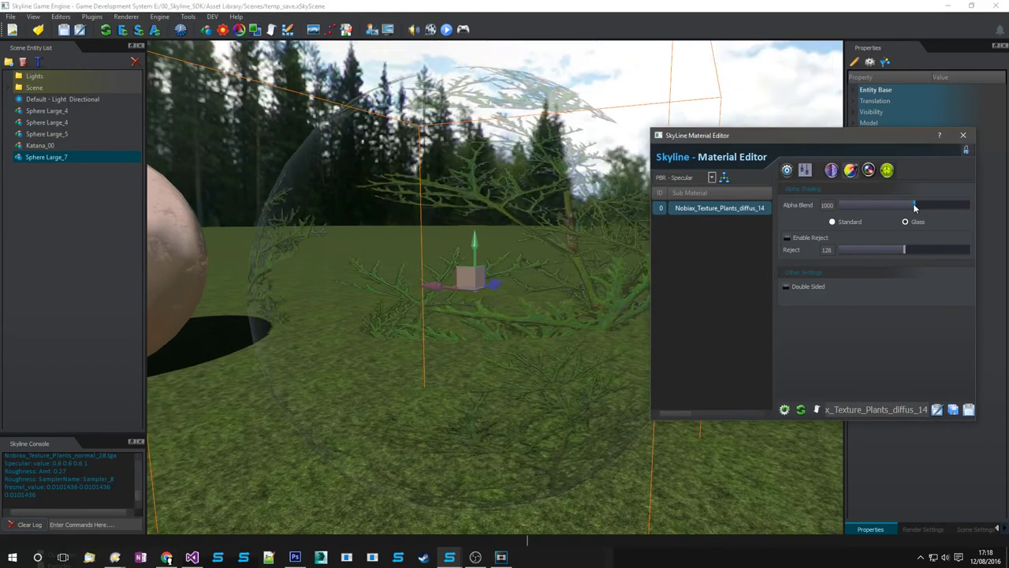
pyautogui.moveTo(918, 206); pyautogui.dragTo(828, 219)
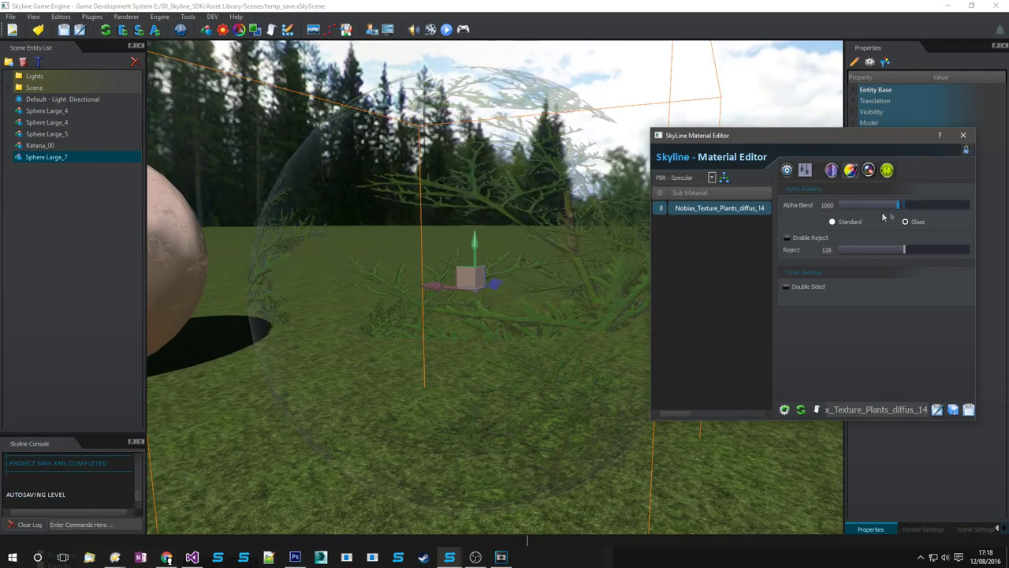
pyautogui.moveTo(441, 266); pyautogui.dragTo(448, 272, button='right')
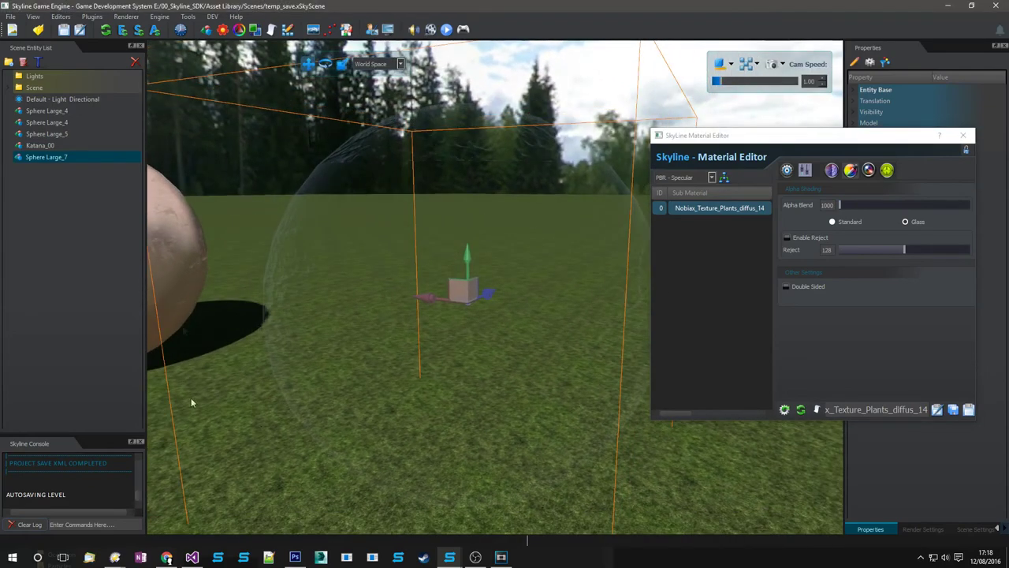
pyautogui.moveTo(227, 123); pyautogui.dragTo(339, 211, button='right')
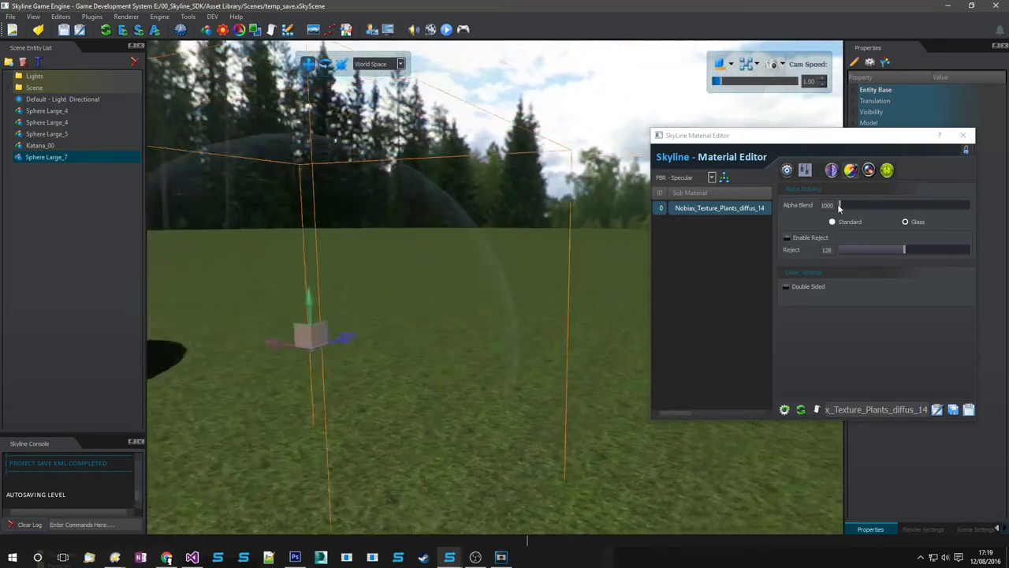
# - Raise the plant material's alpha blend to the maximum and set its alpha shading back to Standard
pyautogui.moveTo(842, 207); pyautogui.dragTo(878, 213)
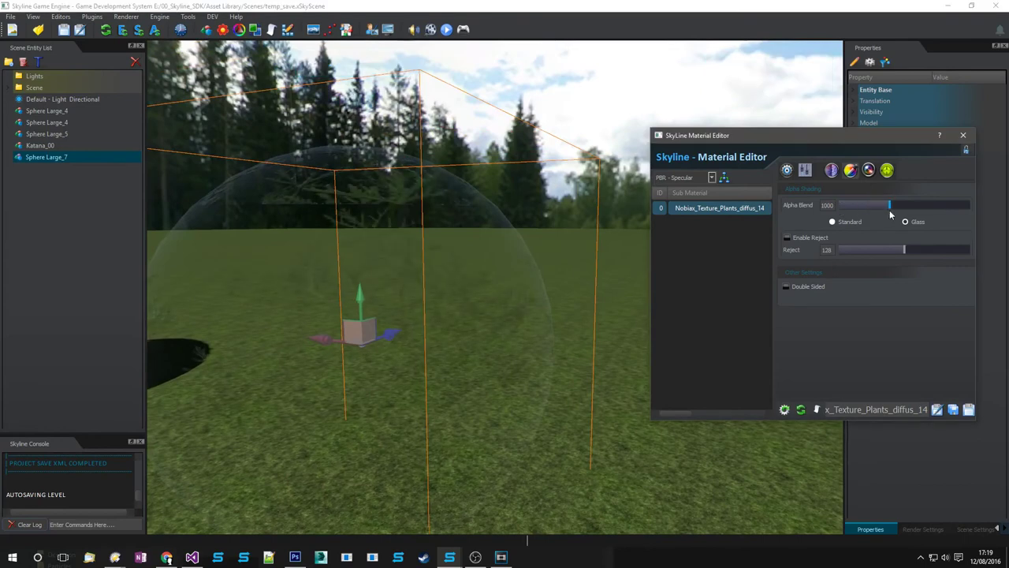
pyautogui.moveTo(884, 208); pyautogui.dragTo(906, 210)
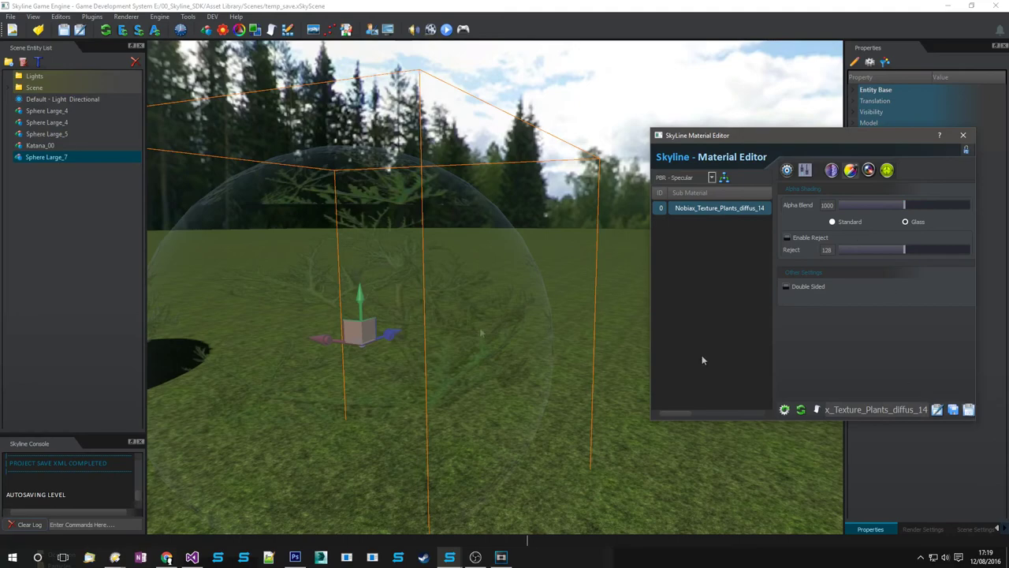
pyautogui.moveTo(904, 205); pyautogui.dragTo(970, 207)
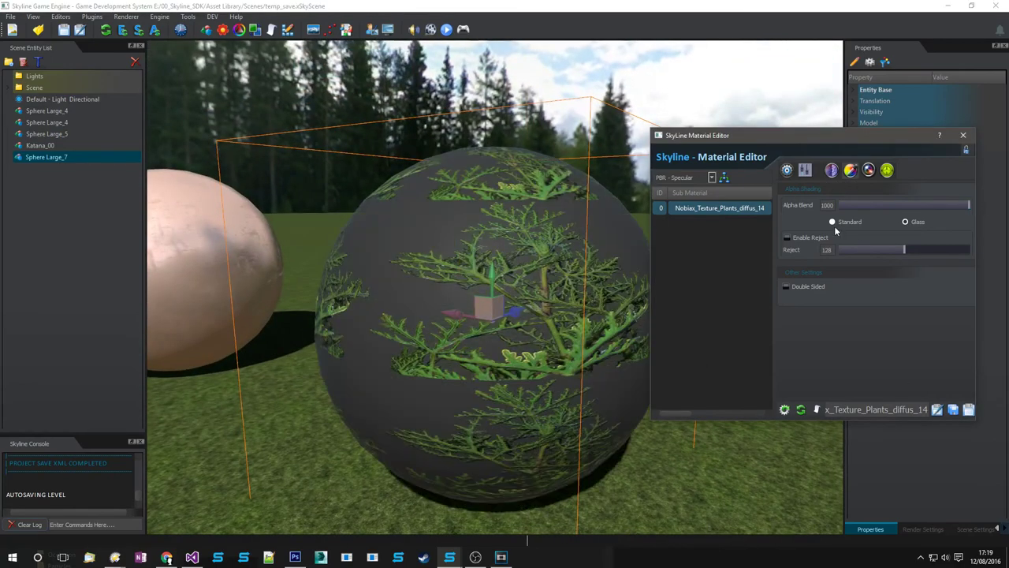
pyautogui.click(905, 222)
pyautogui.click(834, 173)
pyautogui.click(808, 172)
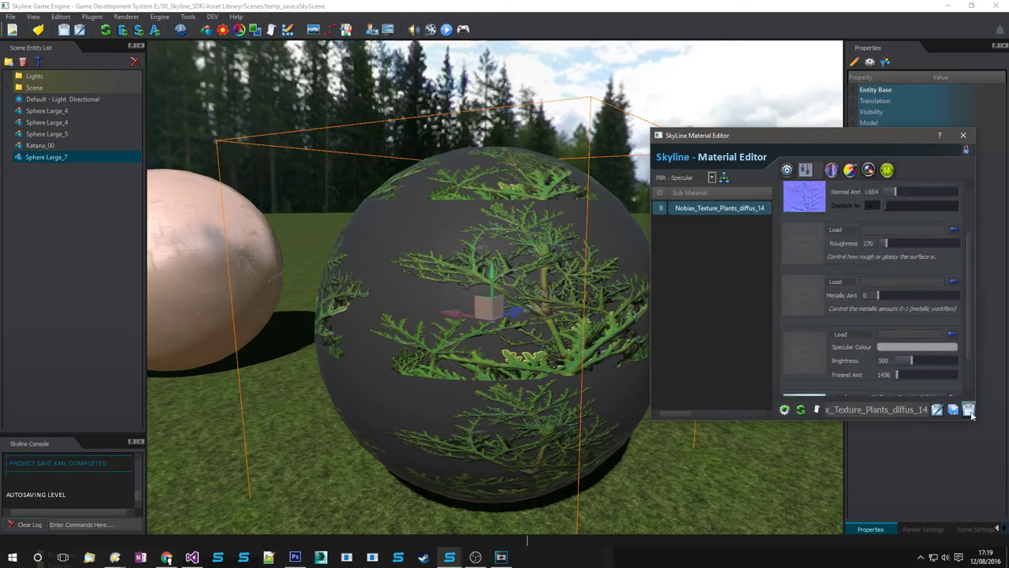
# - Enable alpha reject with a lowered threshold, make the plant material double sided, and close the Material Editor
pyautogui.click(854, 174)
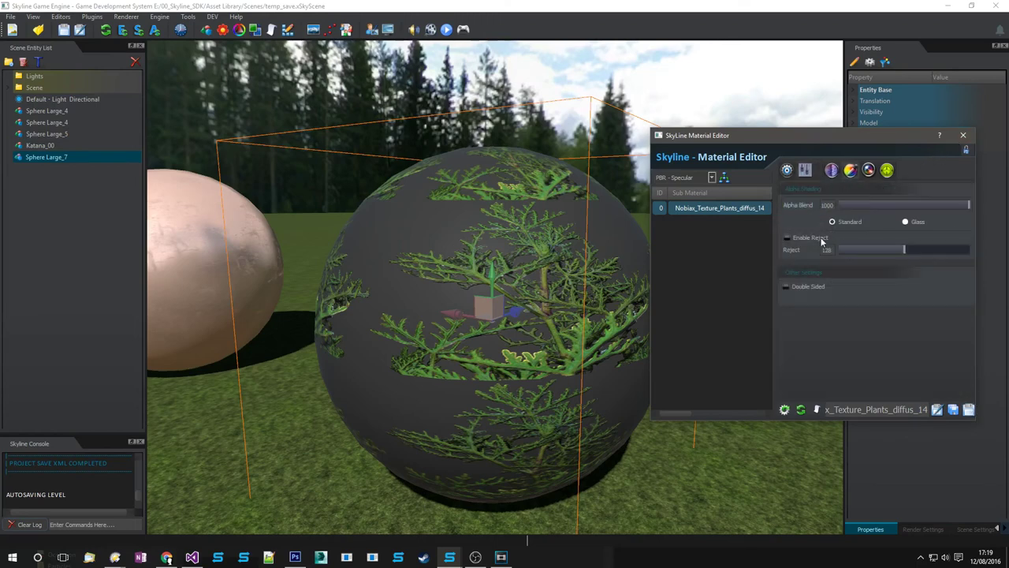
pyautogui.click(821, 238)
pyautogui.moveTo(905, 251); pyautogui.dragTo(872, 269)
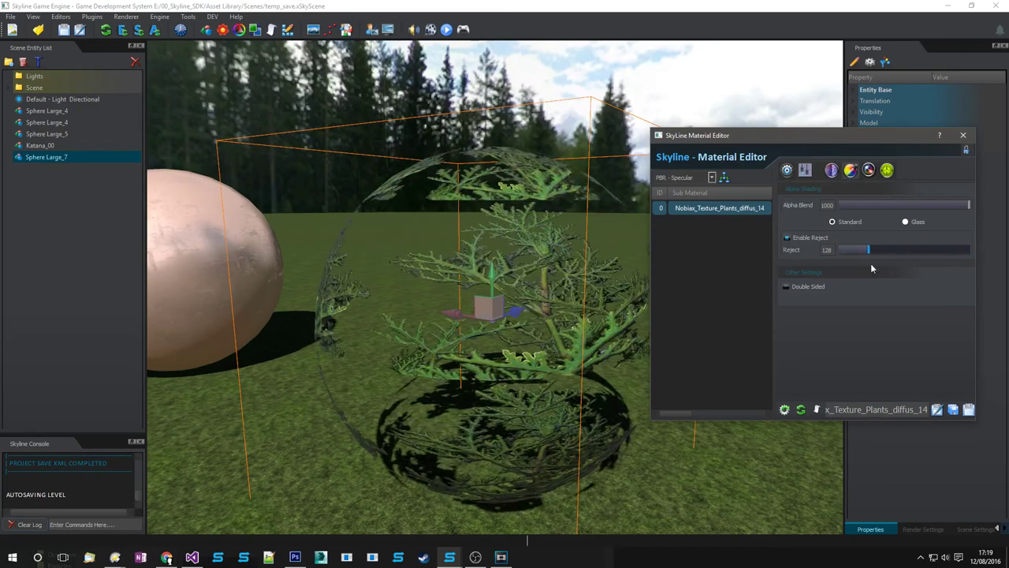
pyautogui.click(786, 287)
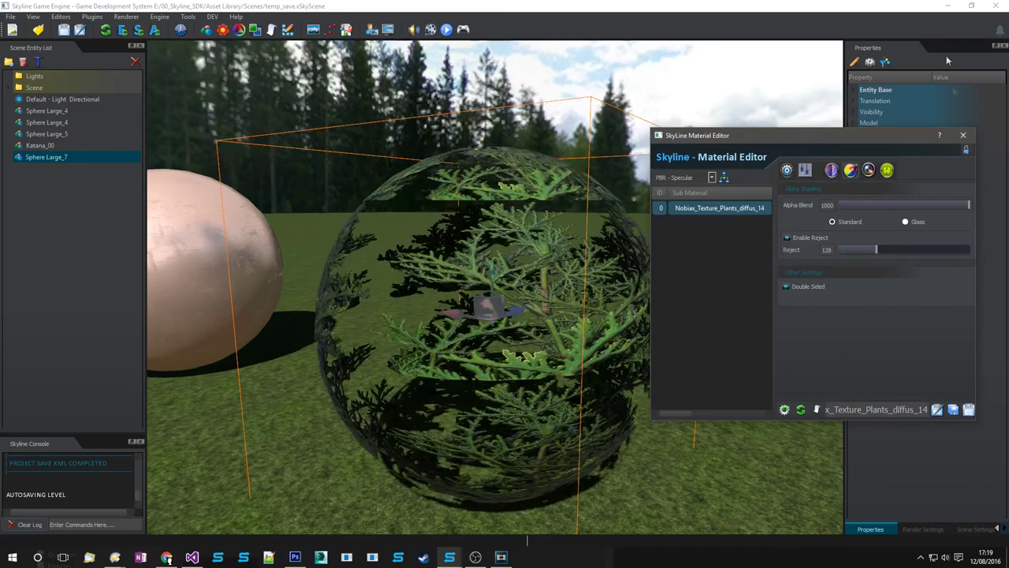
pyautogui.click(964, 137)
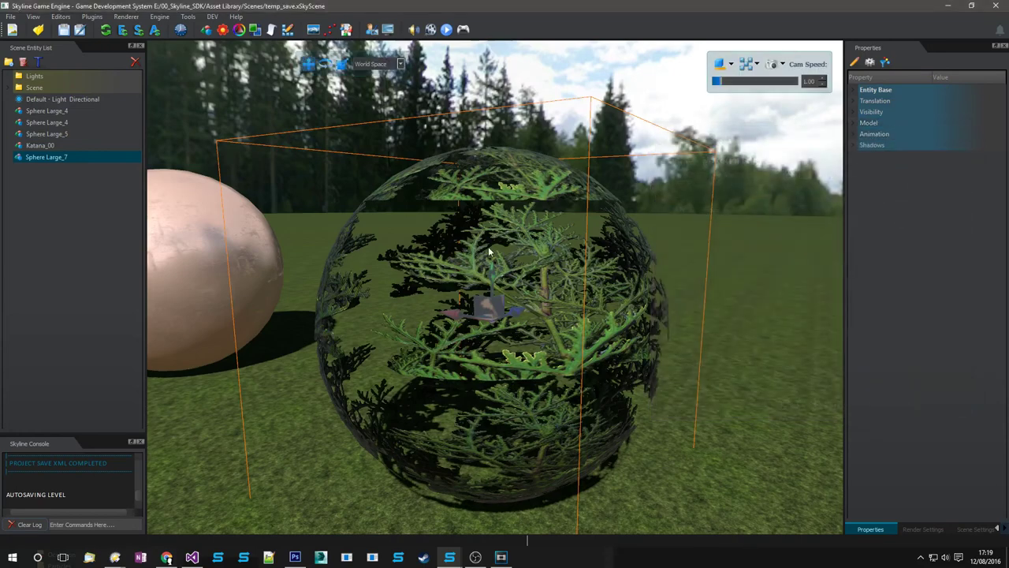
# - Add the Player Car dynamic object to an empty area of the grass
pyautogui.moveTo(491, 255); pyautogui.dragTo(540, 290, button='right')
pyautogui.rightClick(539, 289)
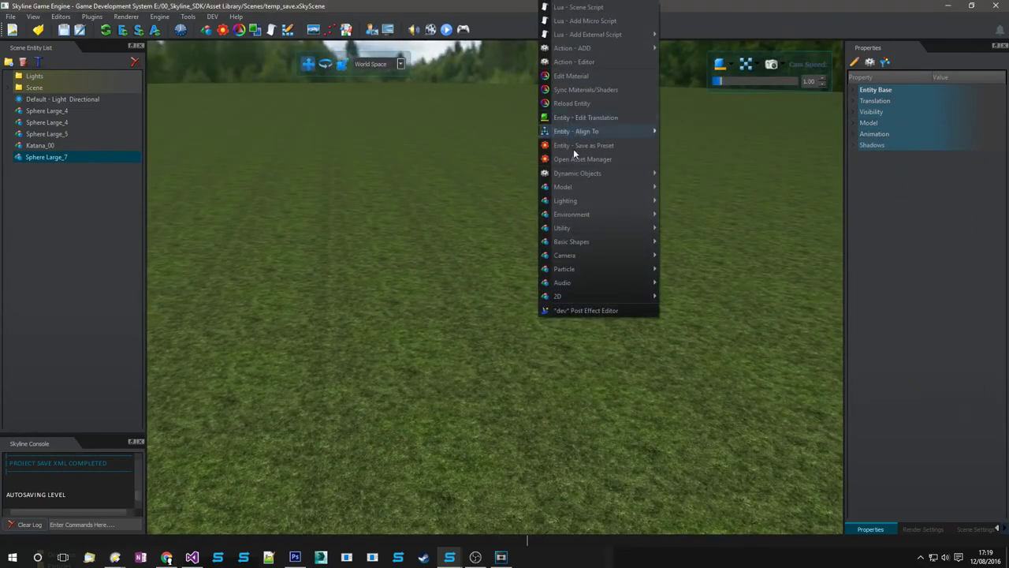
pyautogui.moveTo(573, 172)
pyautogui.click(711, 321)
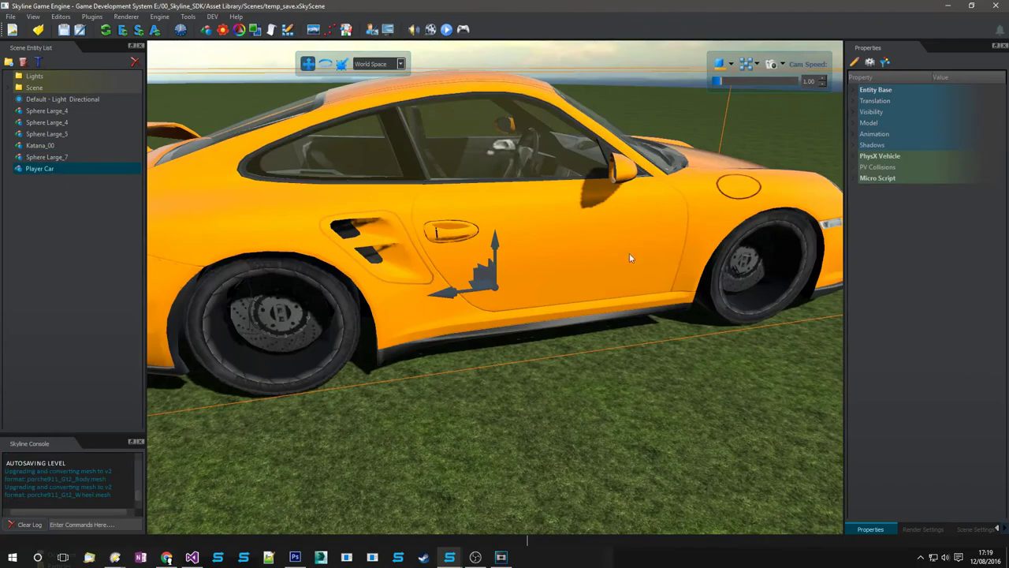
# - Rotate the player car on the grass and deselect it
pyautogui.moveTo(657, 268); pyautogui.dragTo(459, 247, button='right')
pyautogui.press('w')
pyautogui.press('s')
pyautogui.press('d')
pyautogui.moveTo(612, 251); pyautogui.dragTo(398, 262, button='right')
pyautogui.press('e')
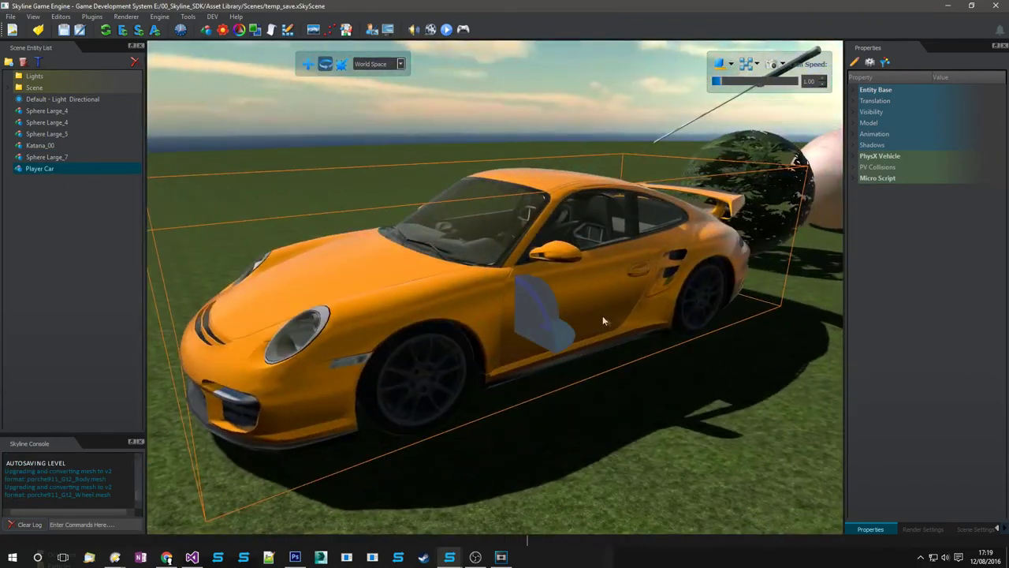
pyautogui.moveTo(570, 337); pyautogui.dragTo(550, 336)
pyautogui.moveTo(551, 340); pyautogui.dragTo(257, 371, button='right')
pyautogui.moveTo(256, 371); pyautogui.dragTo(482, 365)
pyautogui.press('w')
pyautogui.press('Escape')
# - Open the car's window glass sub-material in the Material Editor and move the editor clear of the car
pyautogui.moveTo(409, 286); pyautogui.dragTo(551, 259, button='right')
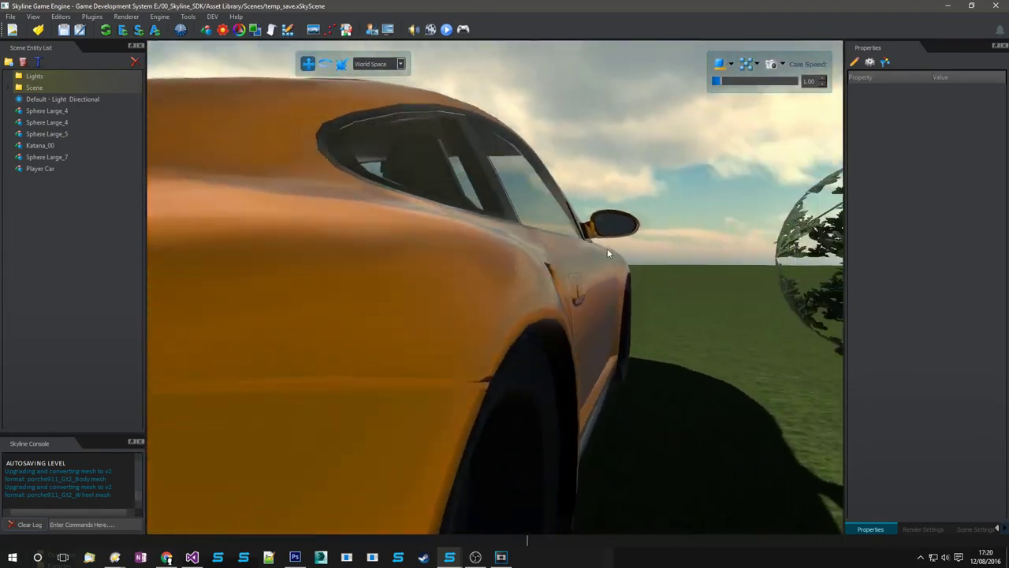
pyautogui.moveTo(608, 249); pyautogui.dragTo(121, 263, button='right')
pyautogui.moveTo(611, 256); pyautogui.dragTo(531, 272, button='right')
pyautogui.press('w')
pyautogui.click(581, 295)
pyautogui.rightClick(581, 295)
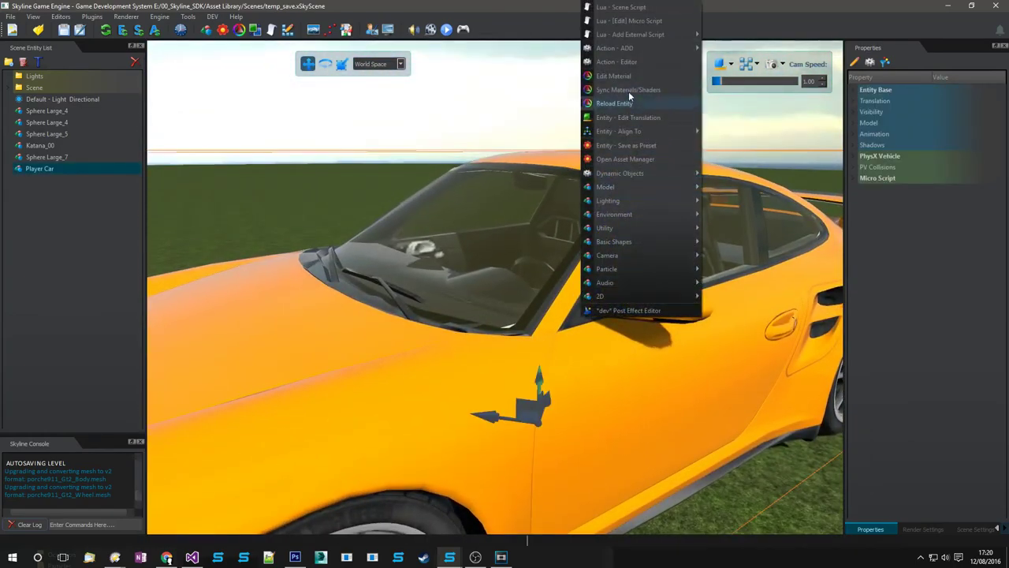
pyautogui.click(617, 75)
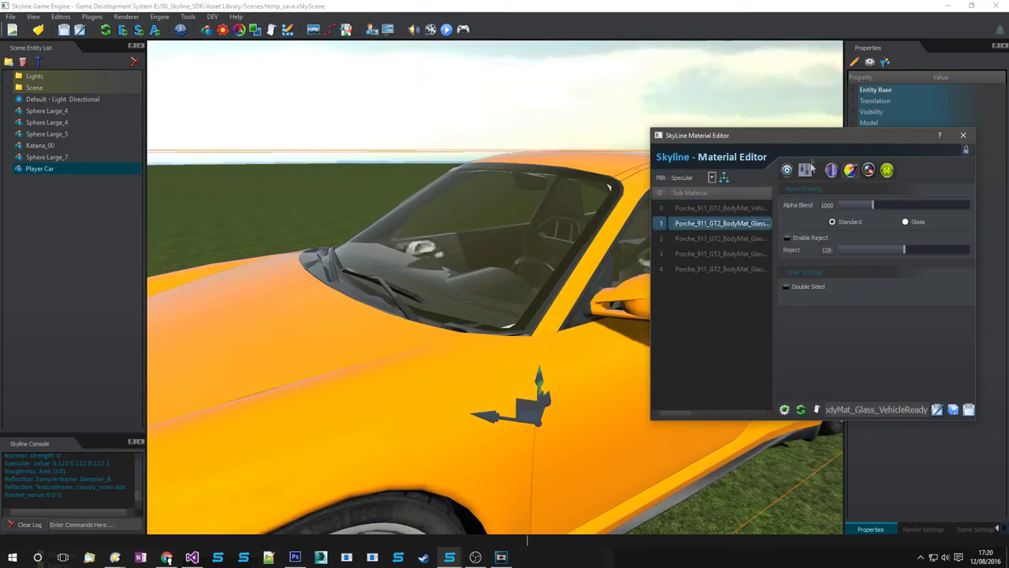
pyautogui.moveTo(808, 135); pyautogui.dragTo(150, 244)
pyautogui.moveTo(675, 293); pyautogui.dragTo(576, 291, button='right')
pyautogui.press('d')
pyautogui.press('w')
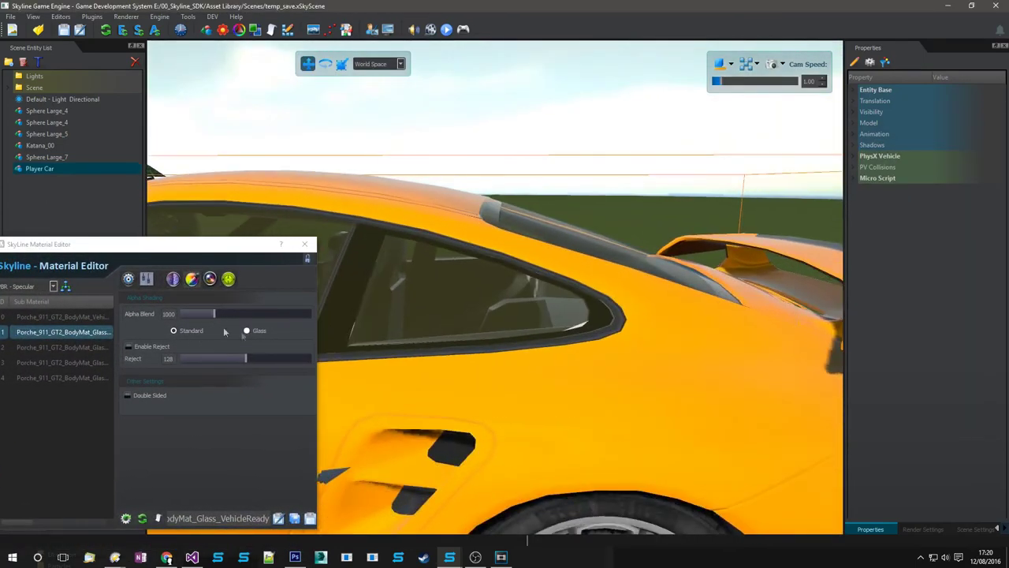
# - Set the car glass material's alpha shading to Glass and its alpha blend to the maximum
pyautogui.click(246, 331)
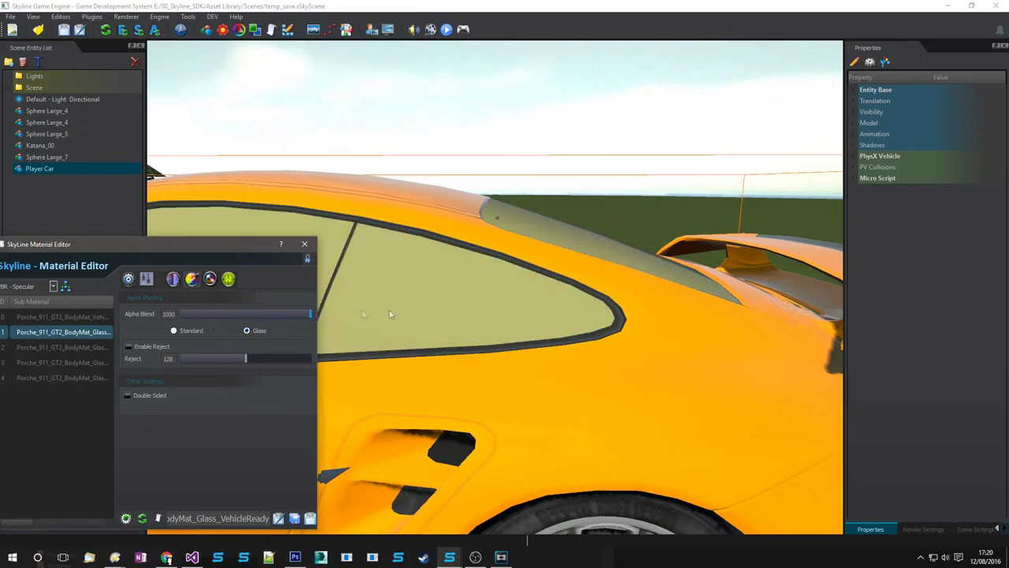
pyautogui.moveTo(390, 313); pyautogui.dragTo(331, 319)
pyautogui.press('a')
pyautogui.moveTo(474, 312); pyautogui.dragTo(544, 309, button='right')
pyautogui.press('s')
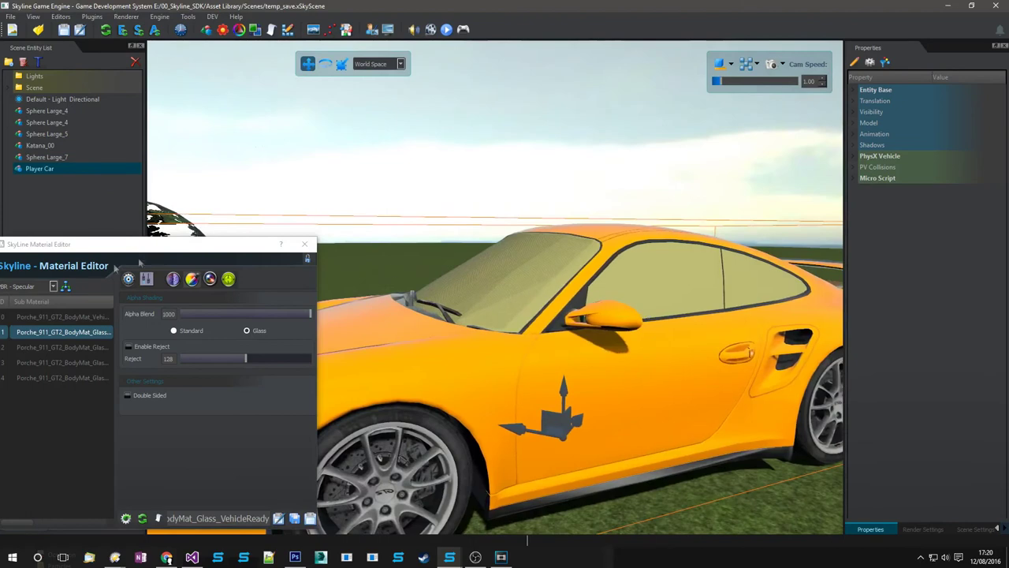
# - Change the car glass material's diffuse colour to white
pyautogui.click(146, 280)
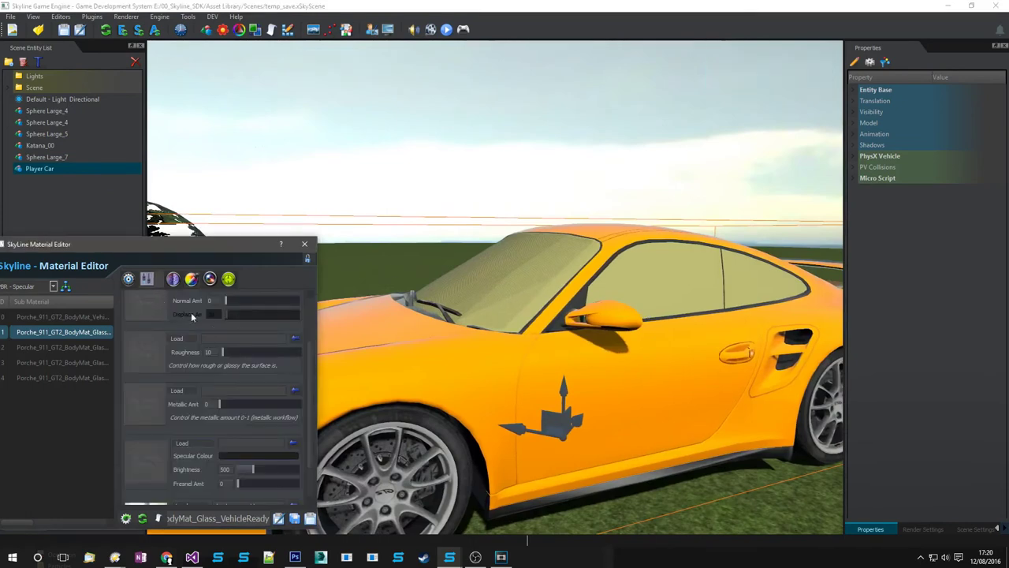
pyautogui.click(251, 321)
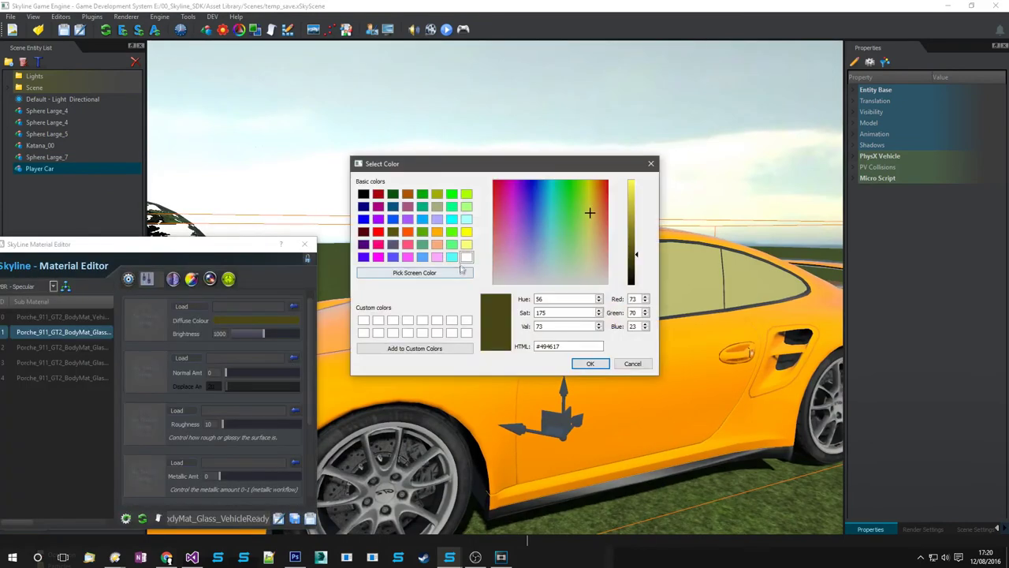
pyautogui.click(582, 365)
pyautogui.press('d')
pyautogui.moveTo(556, 340); pyautogui.dragTo(428, 343, button='right')
pyautogui.press('w')
pyautogui.press('d')
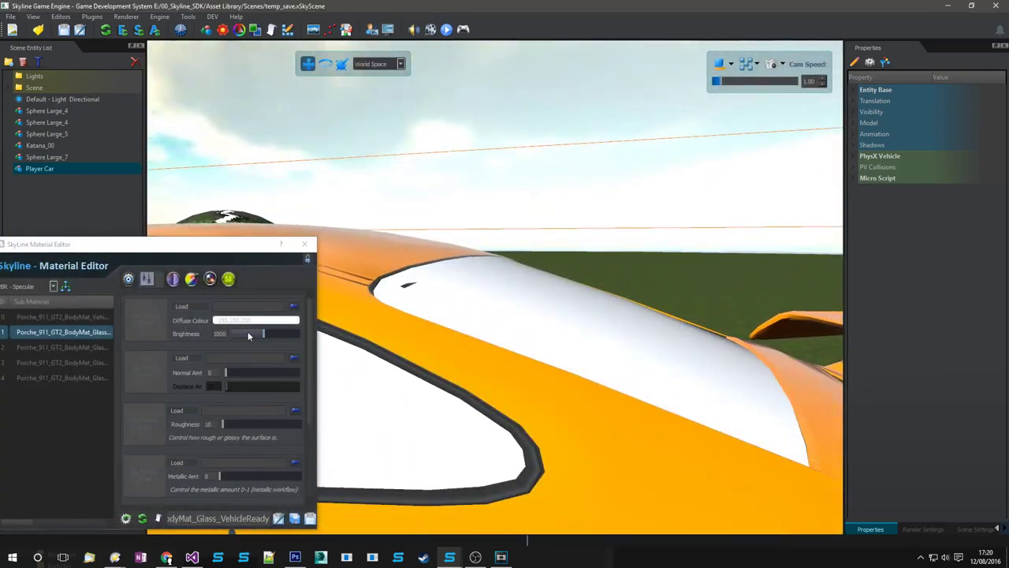
# - Lower the car glass material's alpha blend to just above the minimum and inspect the rear window
pyautogui.click(192, 280)
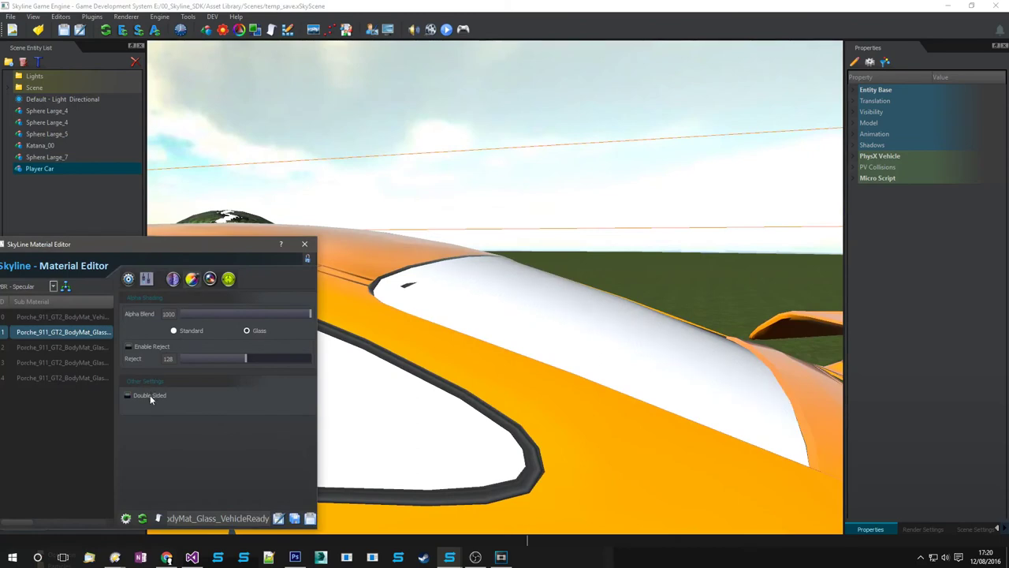
pyautogui.moveTo(302, 324); pyautogui.dragTo(182, 330)
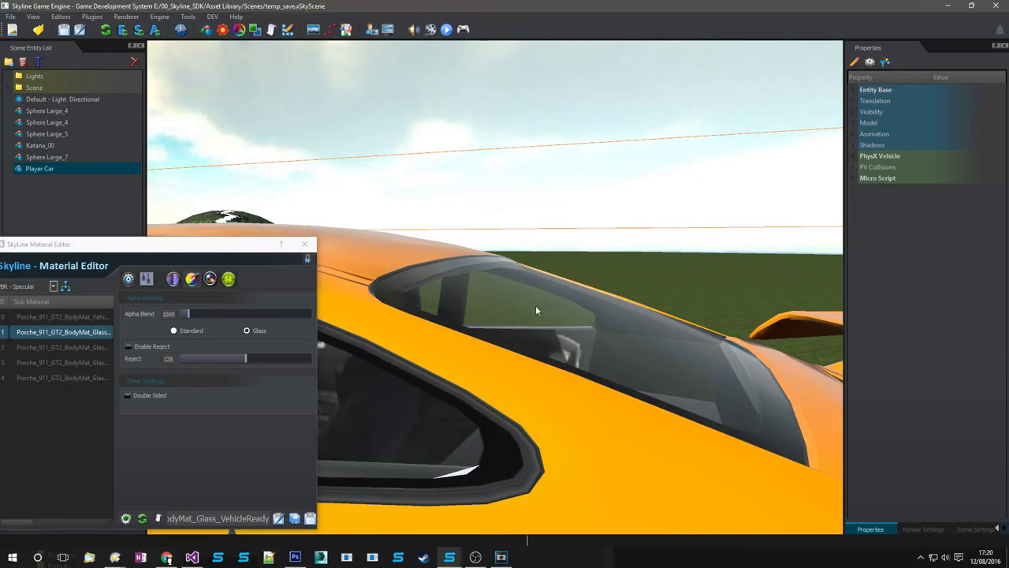
pyautogui.moveTo(535, 306); pyautogui.dragTo(374, 278, button='right')
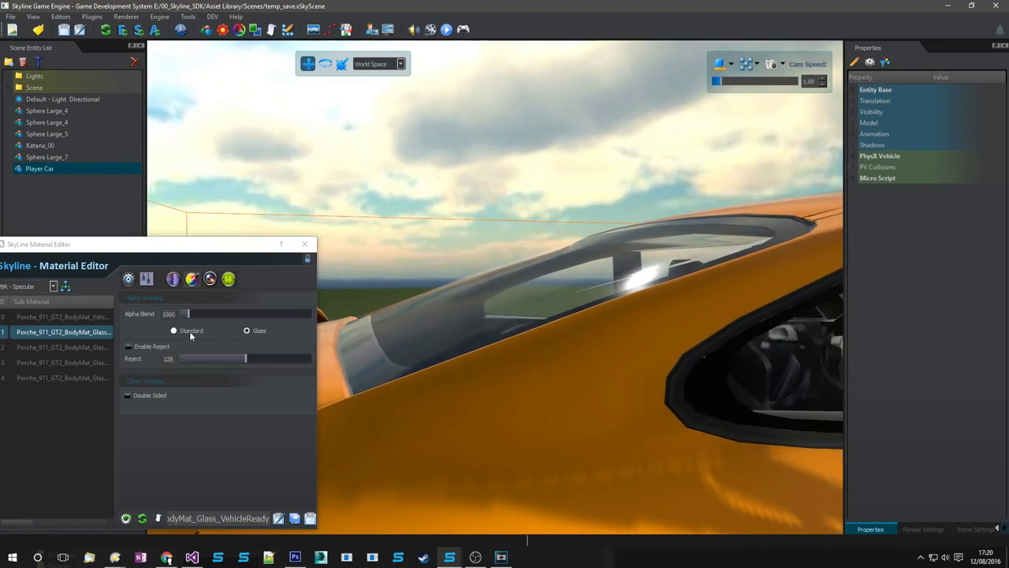
# - Switch the car glass material's alpha shading to Standard and reduce its alpha blend to the minimum, then compare the windows
pyautogui.click(189, 331)
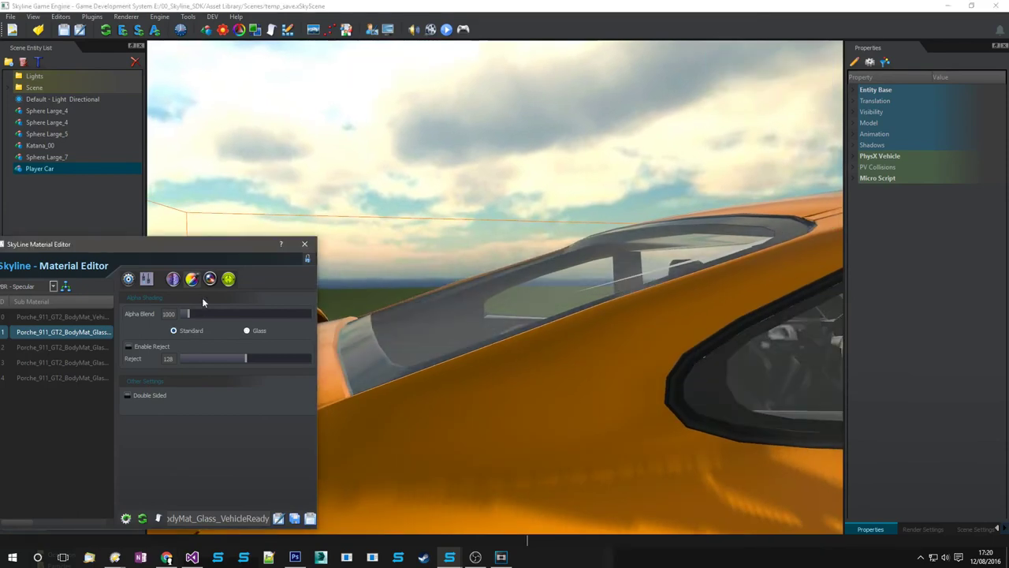
pyautogui.moveTo(189, 314); pyautogui.dragTo(181, 314)
pyautogui.moveTo(398, 347); pyautogui.dragTo(536, 315, button='right')
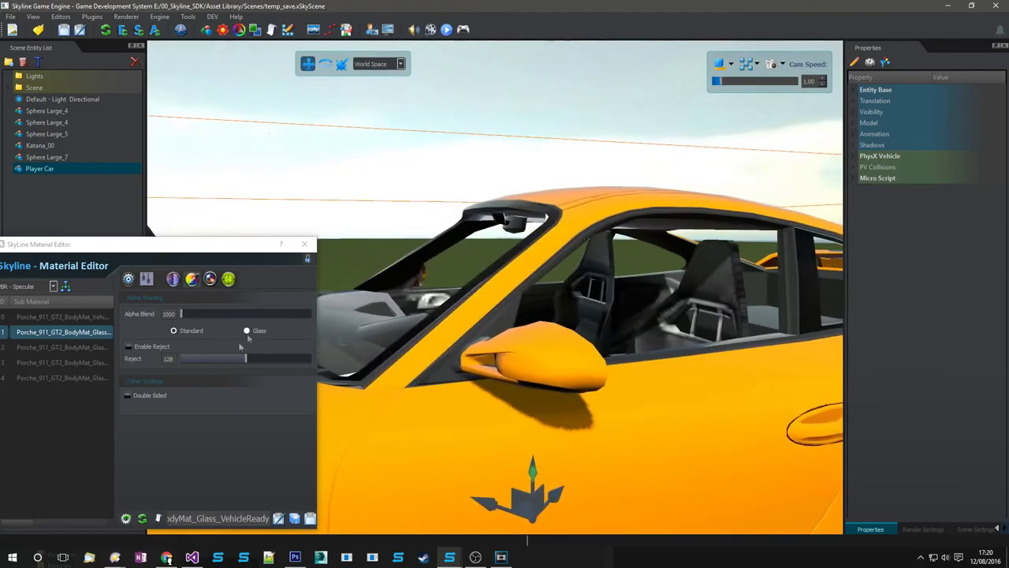
# - Set the car glass material's alpha shading to Glass and raise its alpha blend slightly above the minimum
pyautogui.click(251, 329)
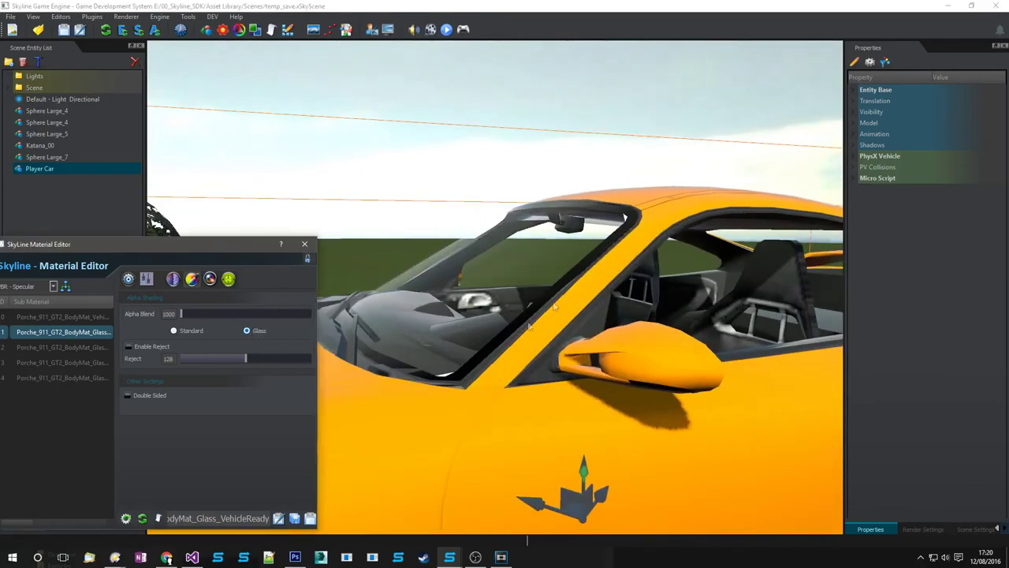
pyautogui.moveTo(563, 303); pyautogui.dragTo(520, 326, button='right')
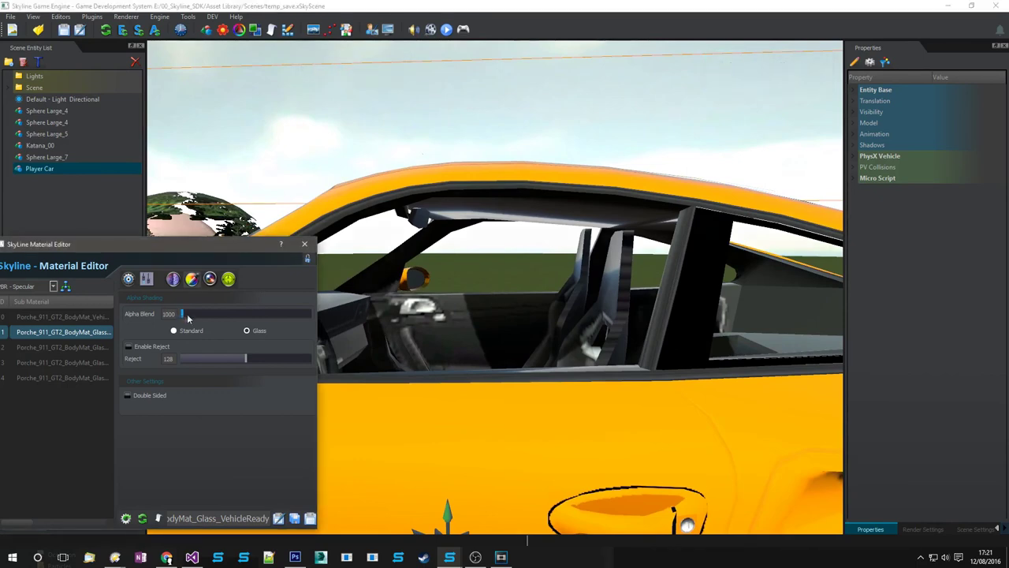
pyautogui.moveTo(188, 317); pyautogui.dragTo(194, 317)
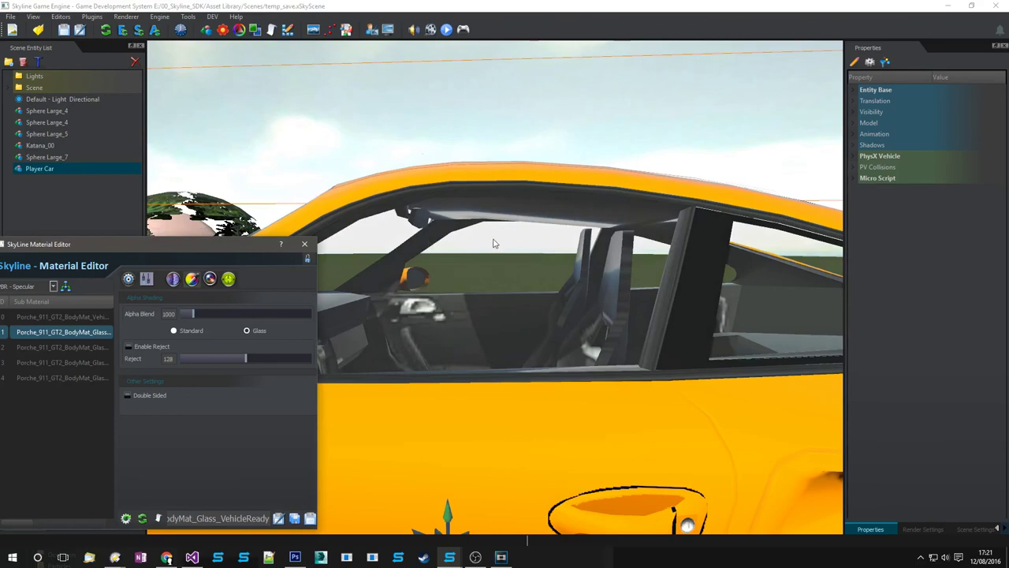
pyautogui.moveTo(493, 243); pyautogui.dragTo(761, 266, button='right')
# - Change the car glass material's specular colour to white, inspect the windows from behind the car and close the Material Editor
pyautogui.click(145, 281)
pyautogui.scroll(-3, 173, 426)
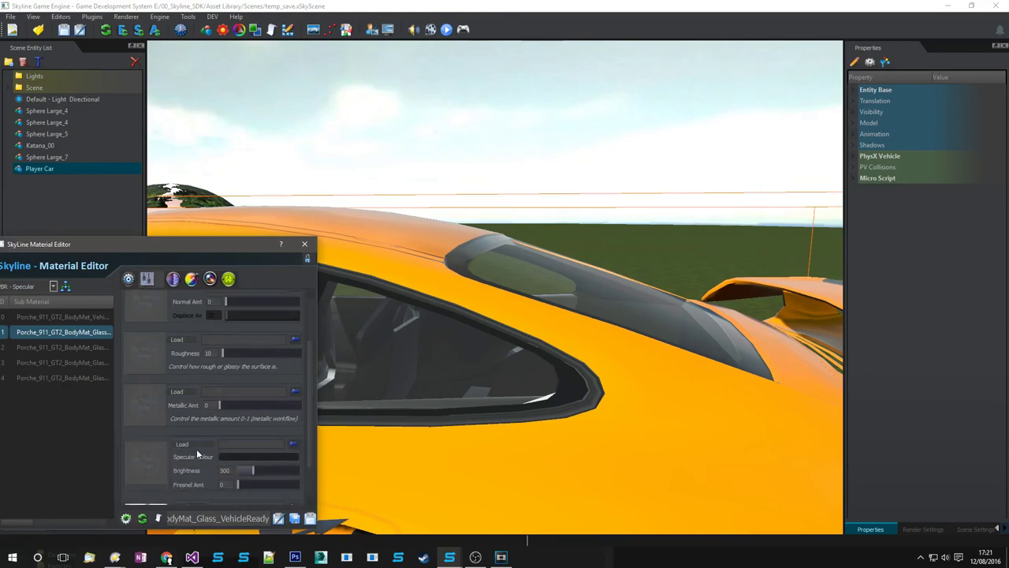
pyautogui.click(250, 457)
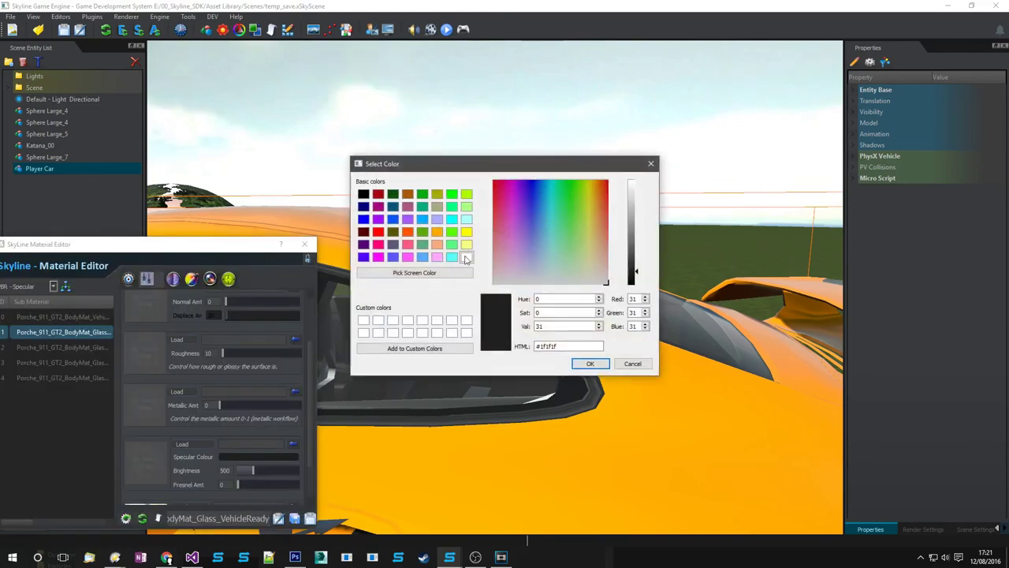
pyautogui.click(591, 364)
pyautogui.moveTo(615, 341); pyautogui.dragTo(528, 327, button='right')
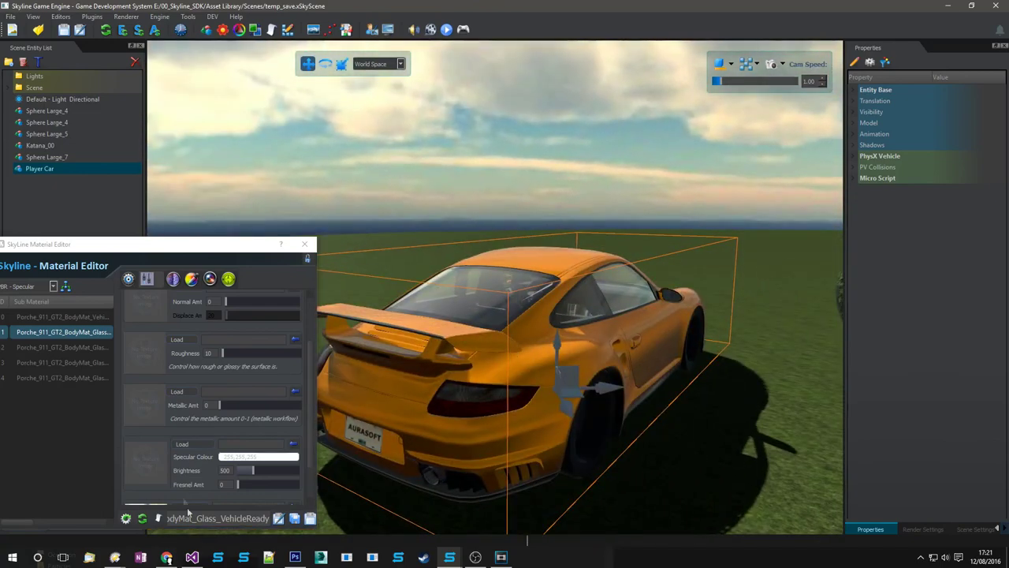
pyautogui.click(306, 245)
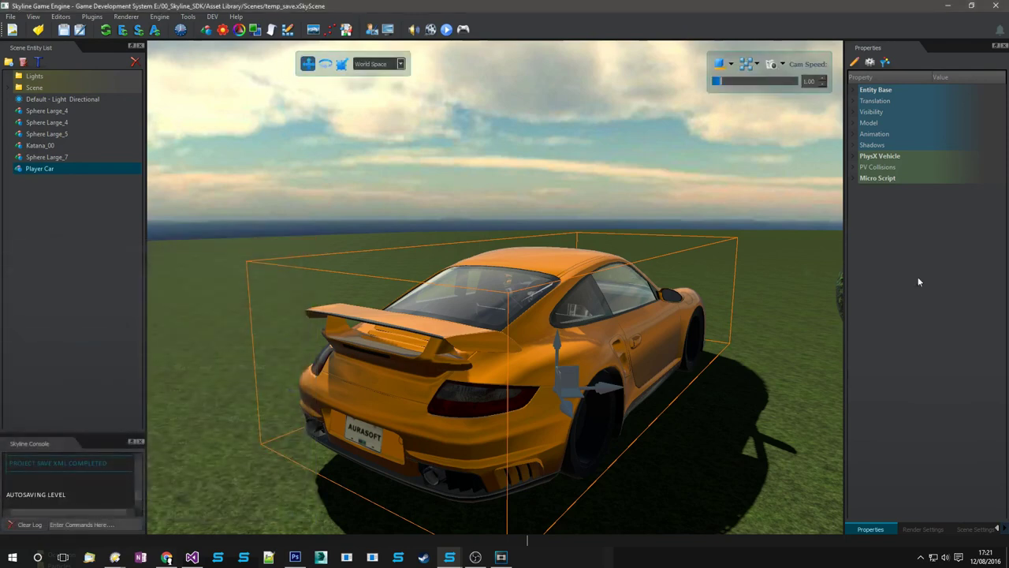